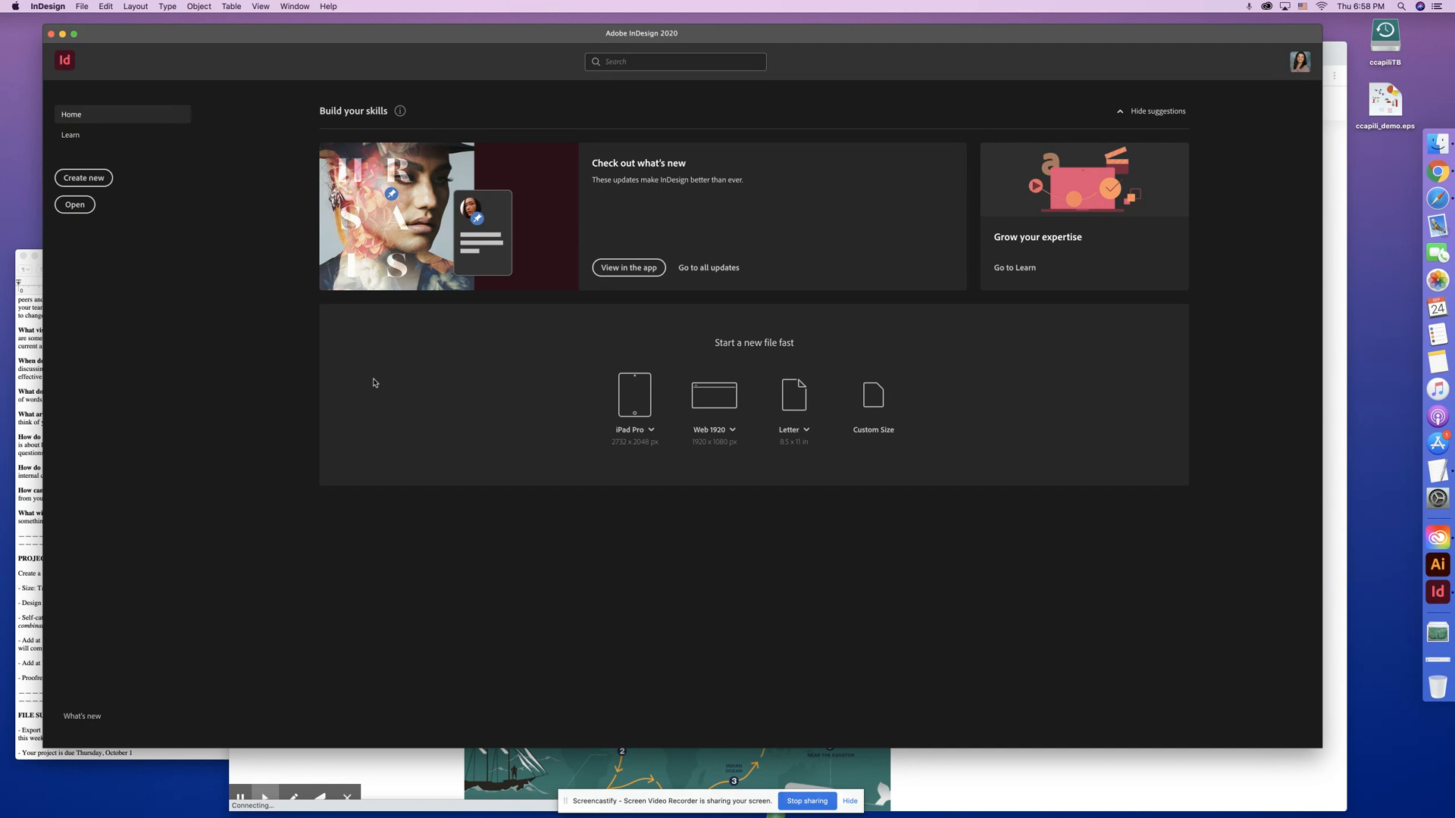
- Enlarge the application window, begin a new document, show the print presets, and enlarge the New Document dialog
left_click_drag(1321, 748, 1325, 797)
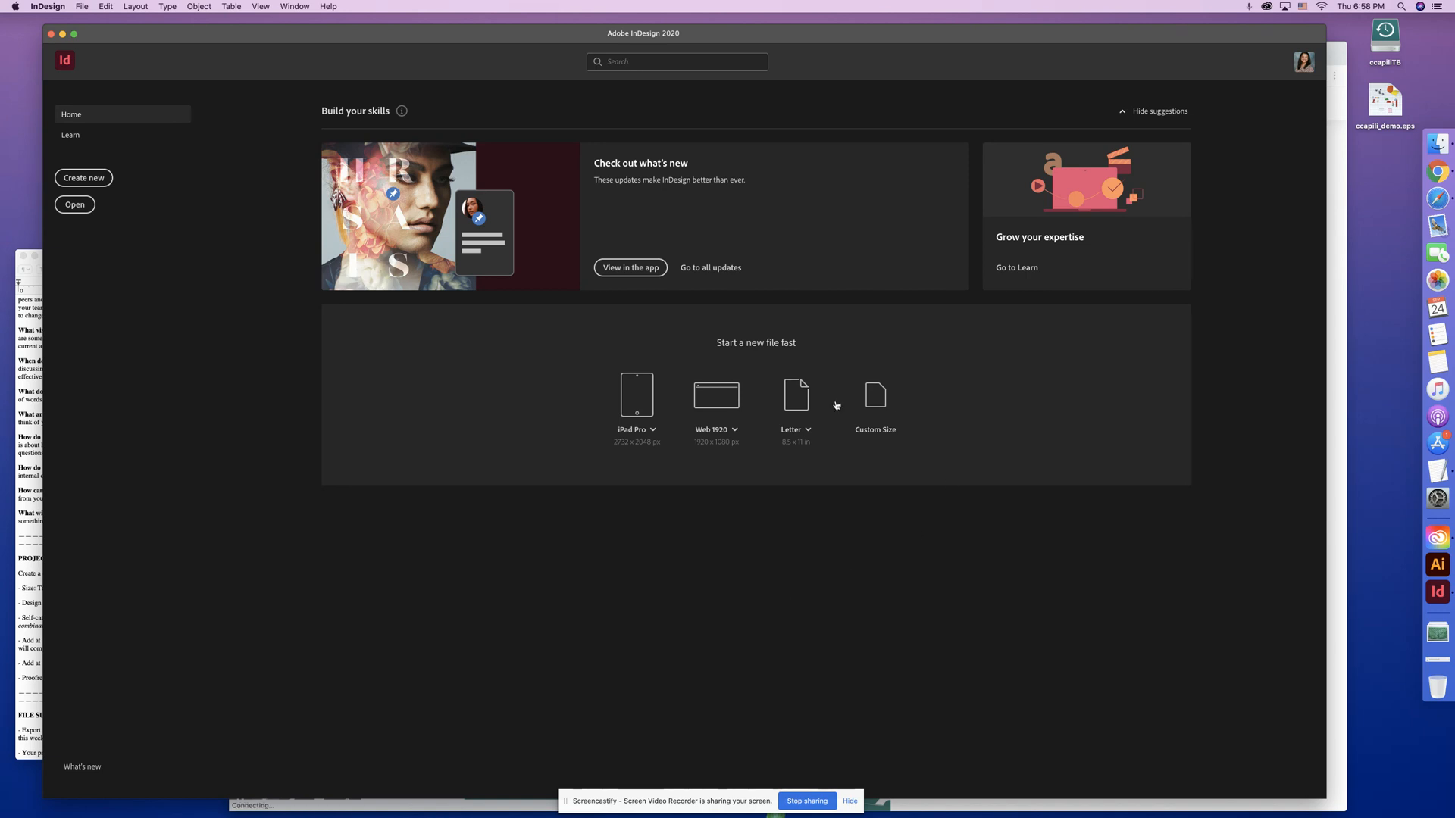
left_click_drag(438, 40, 470, 38)
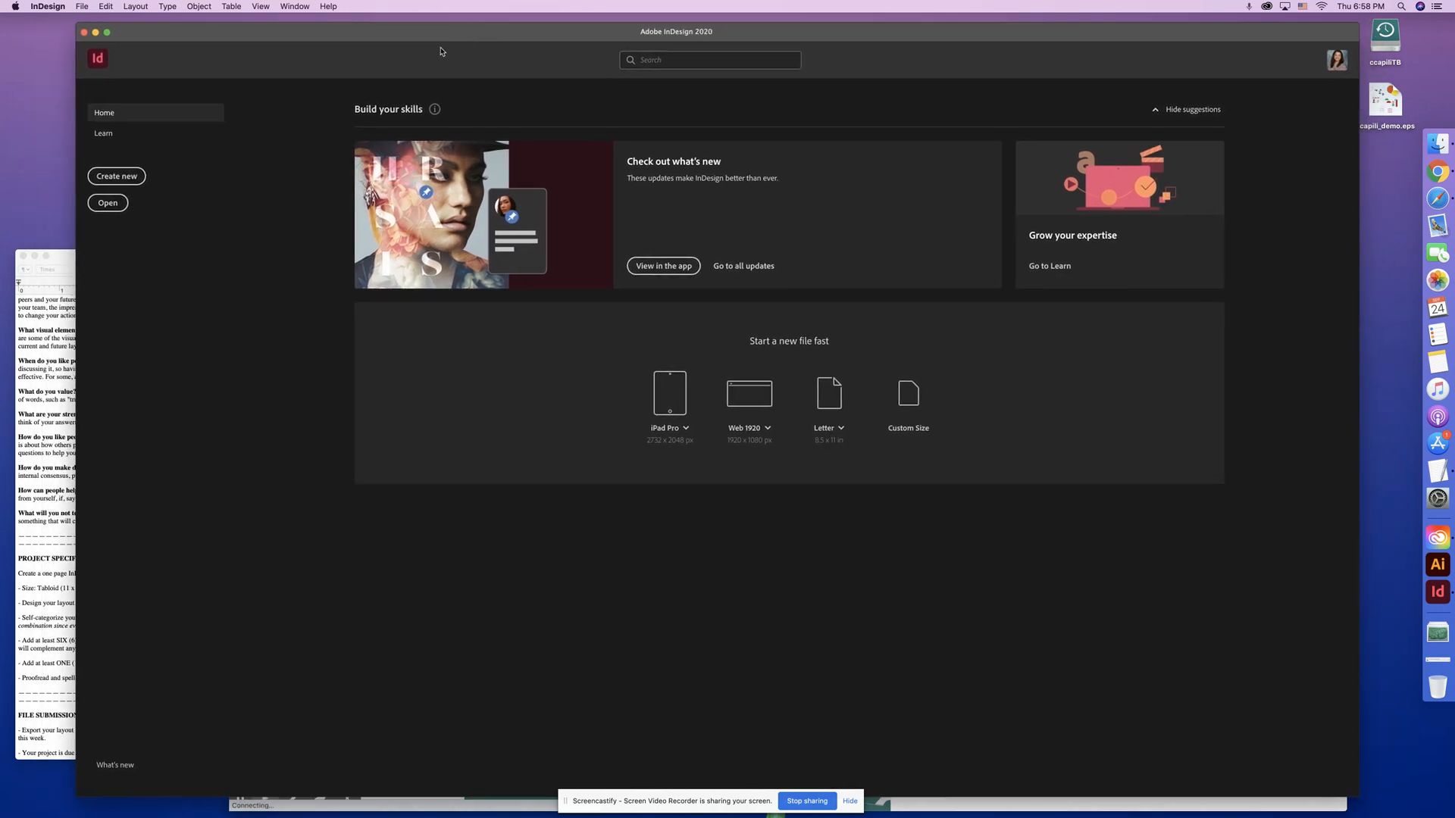
left_click(128, 180)
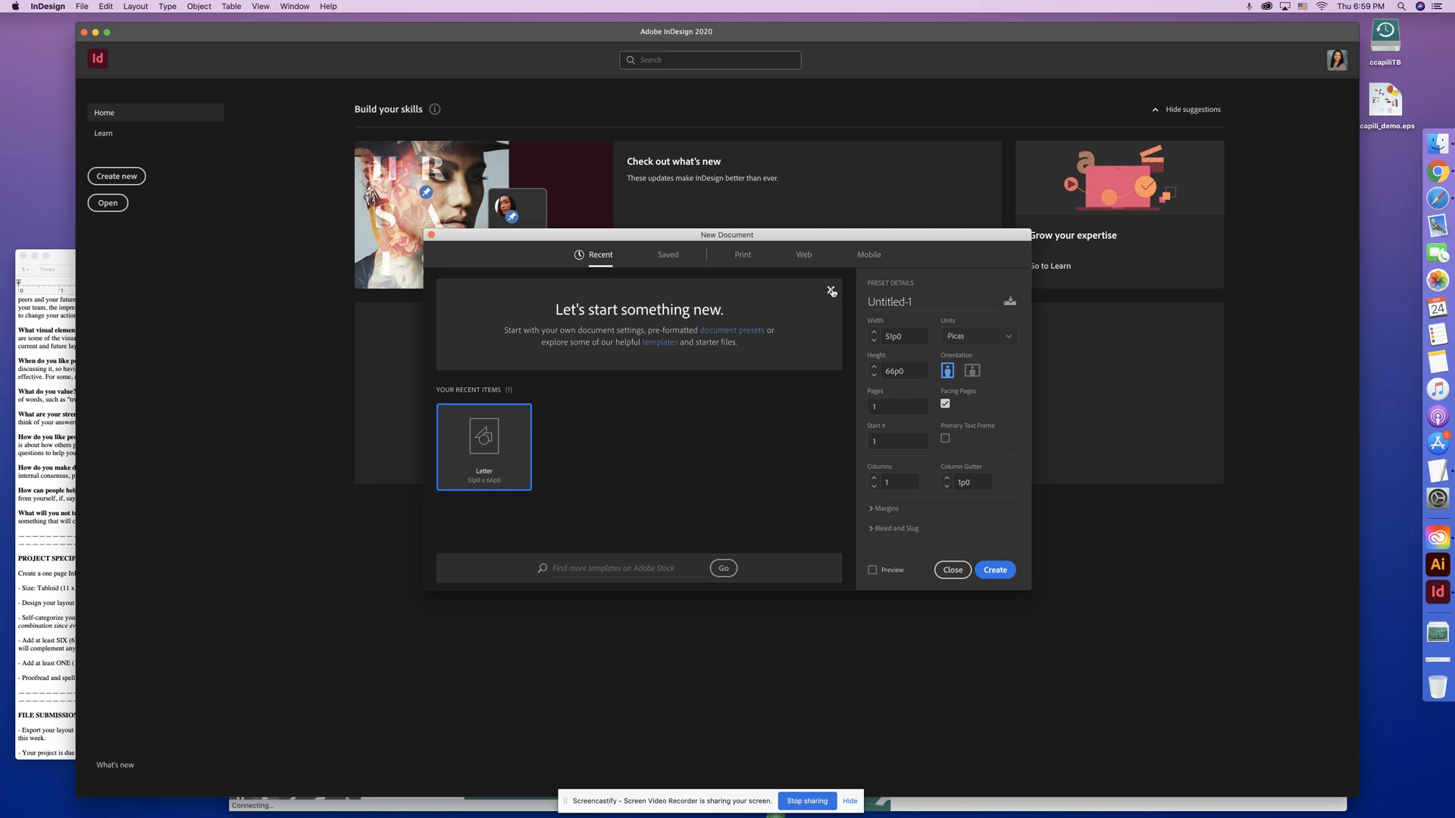
left_click(742, 257)
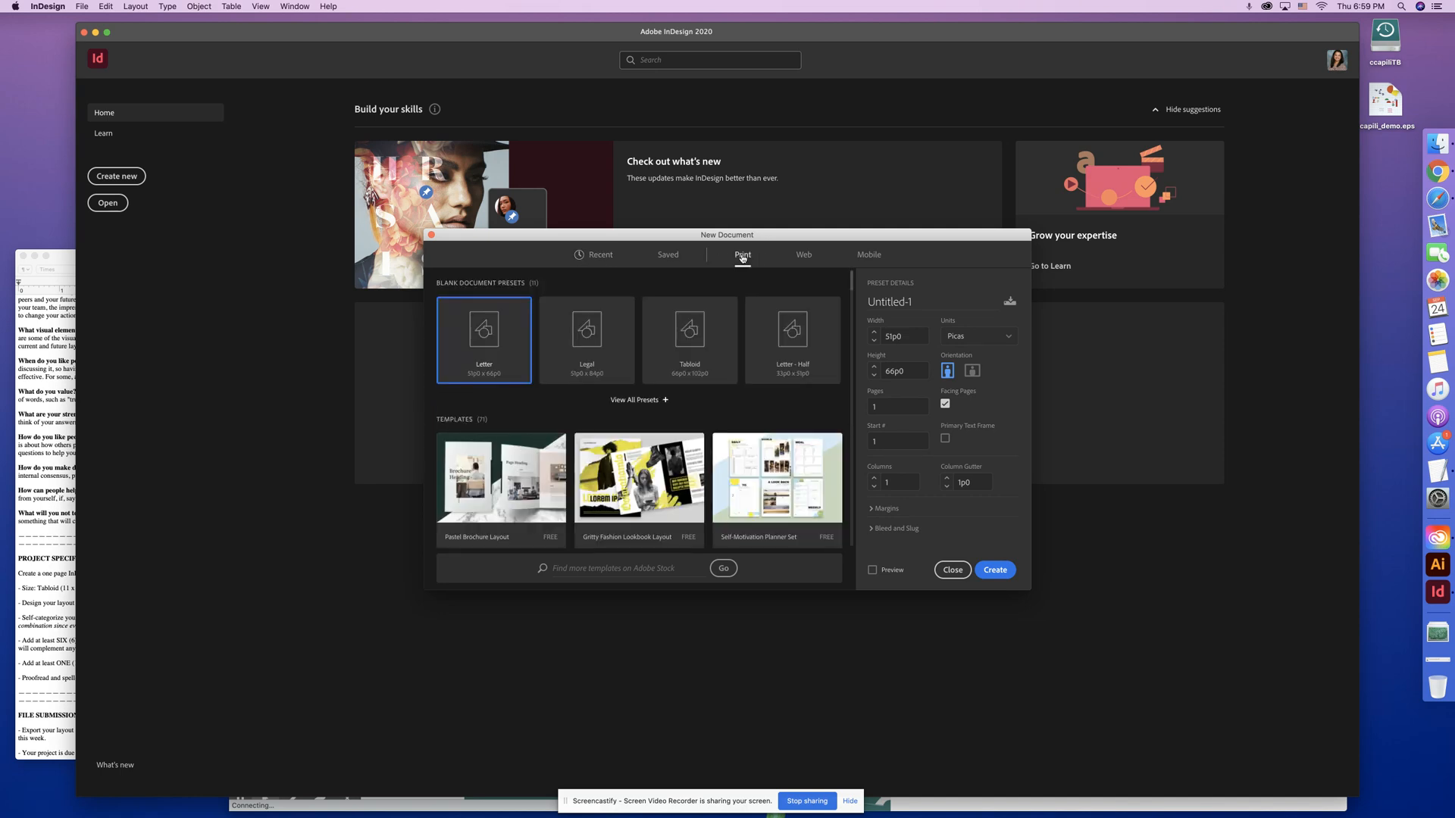
left_click_drag(753, 236, 768, 176)
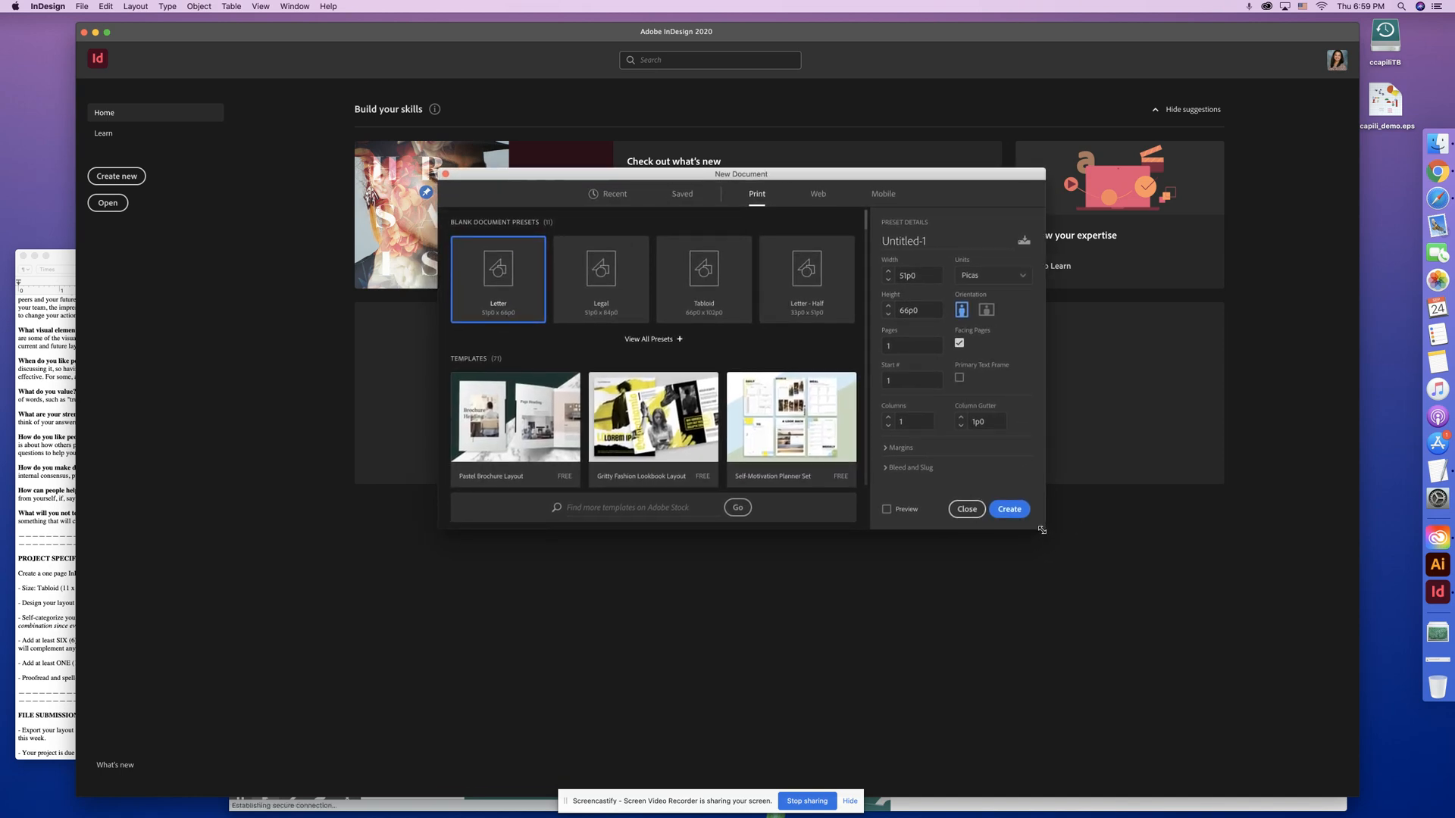
left_click_drag(1042, 529, 1264, 733)
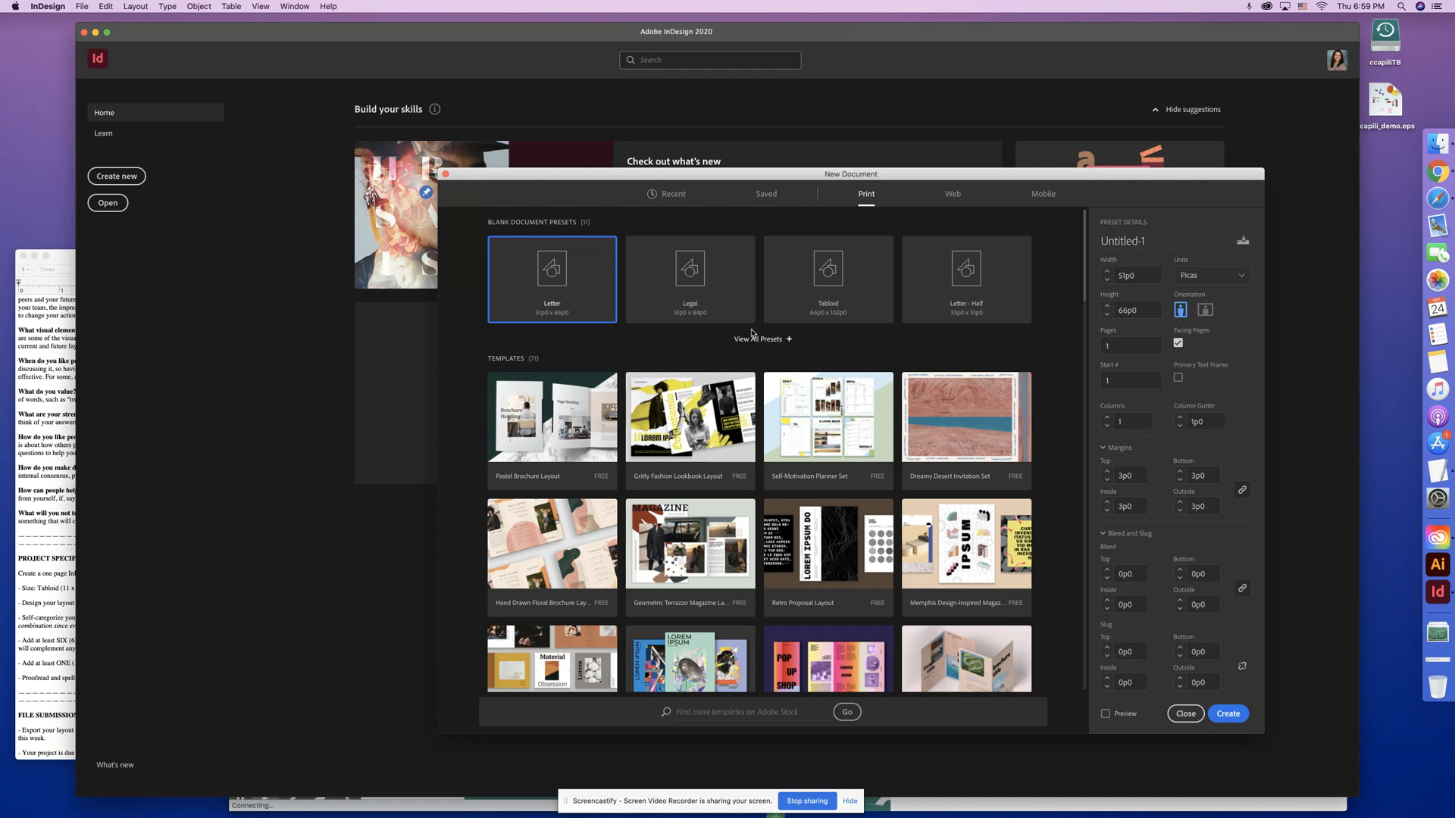
- Create a Tabloid print document measured in inches, in portrait orientation, with facing pages turned off
scroll(743, 337, "down", 1)
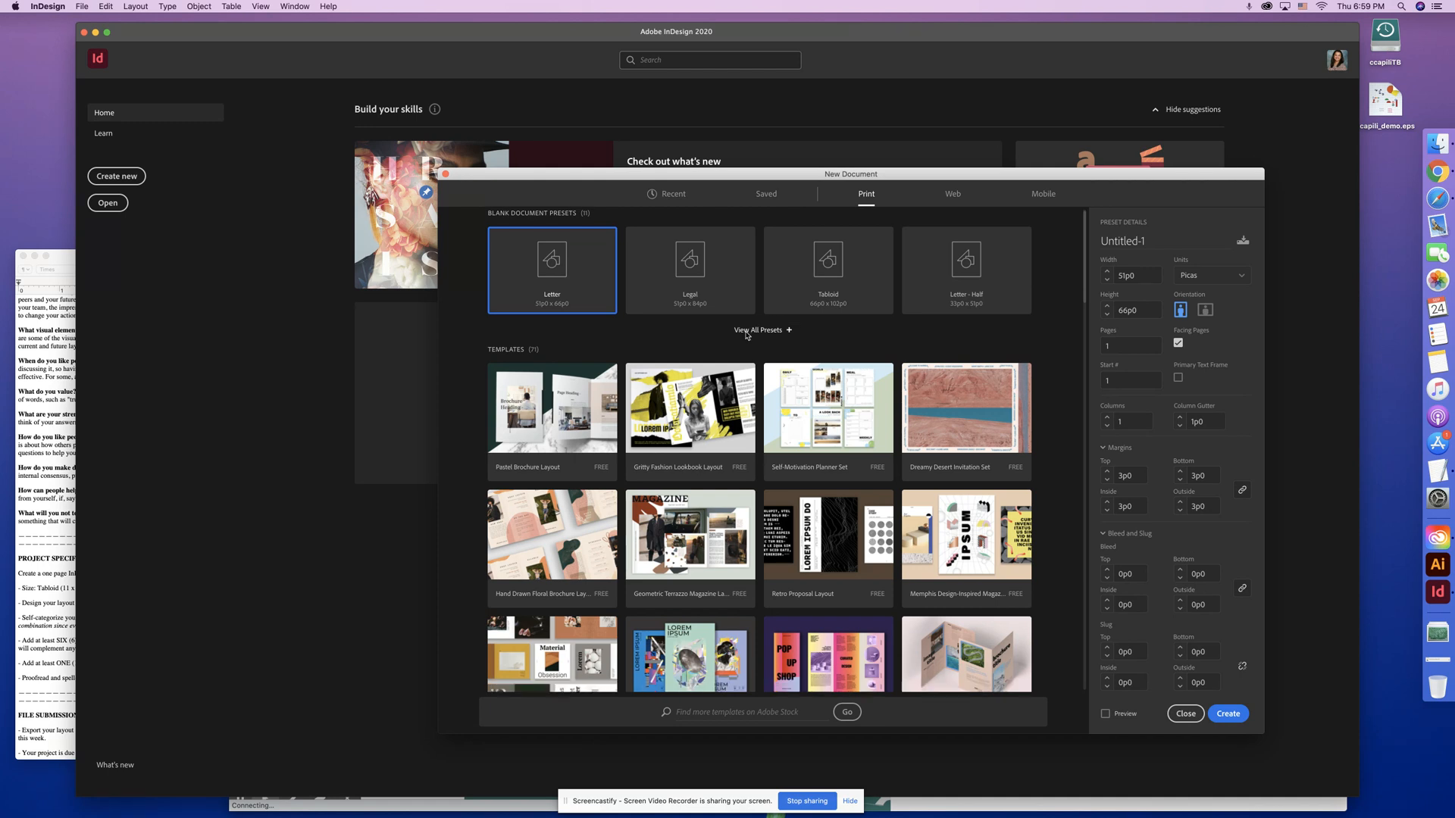
left_click(864, 274)
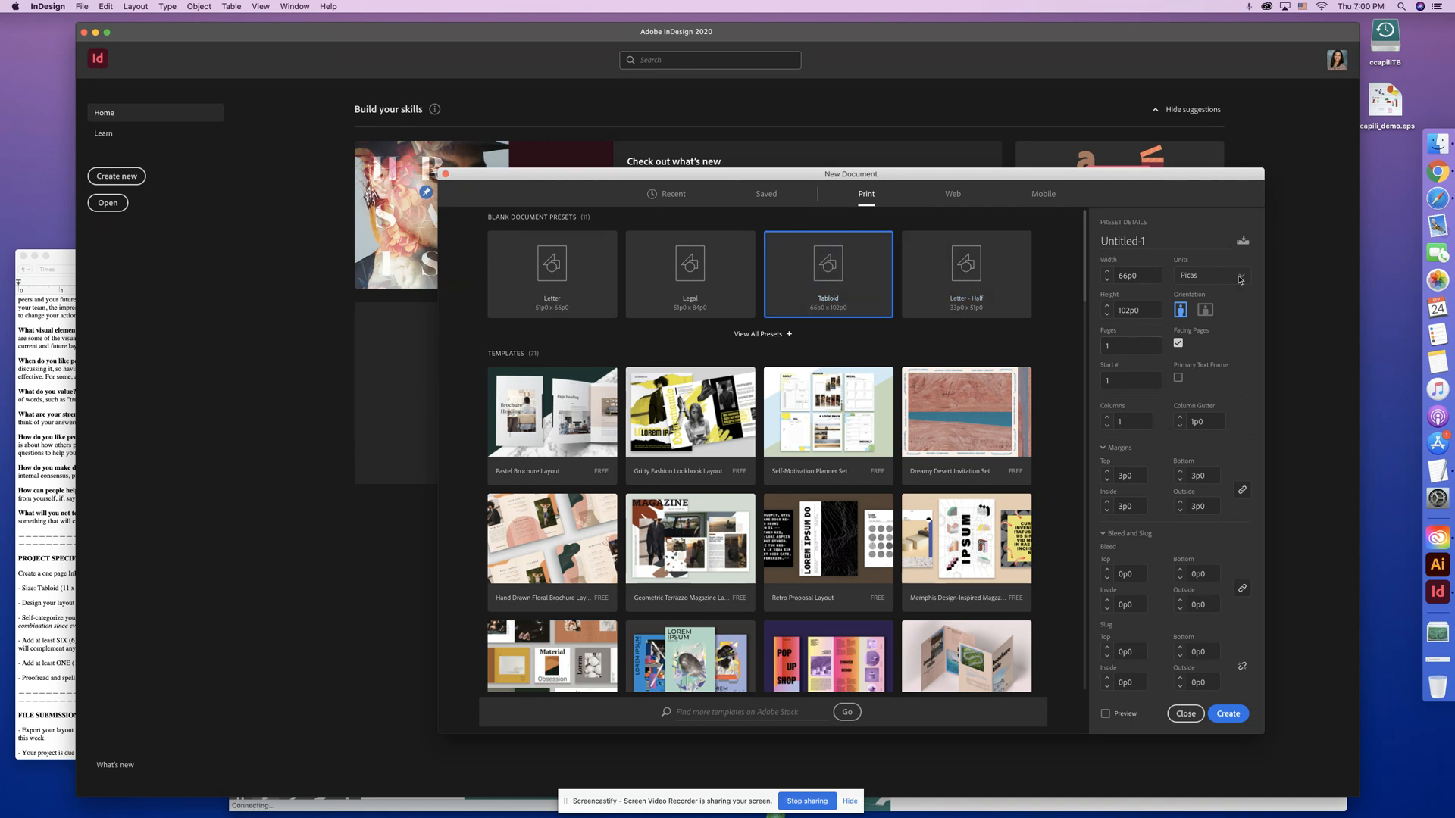
left_click(1191, 278)
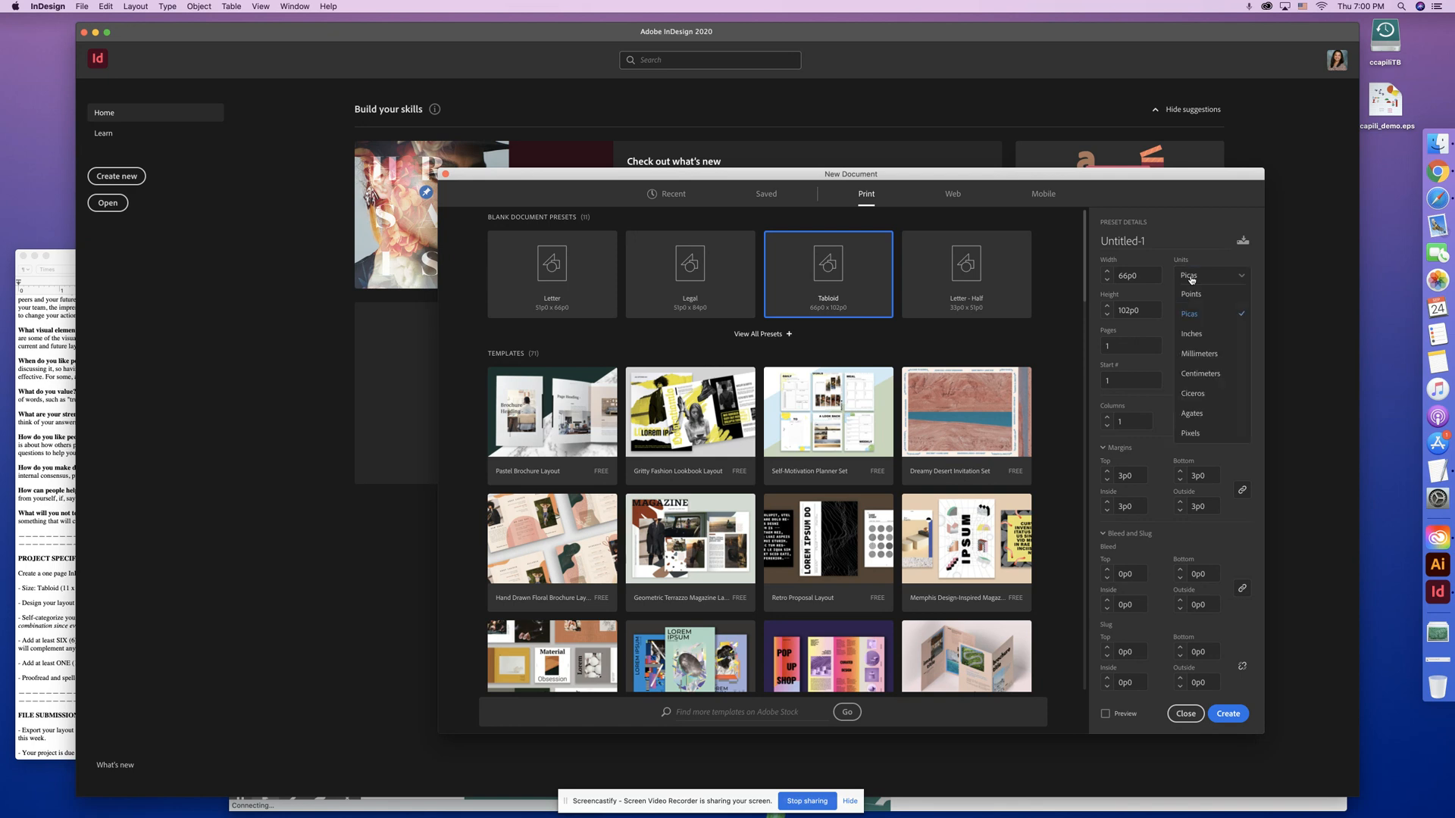
left_click(1196, 337)
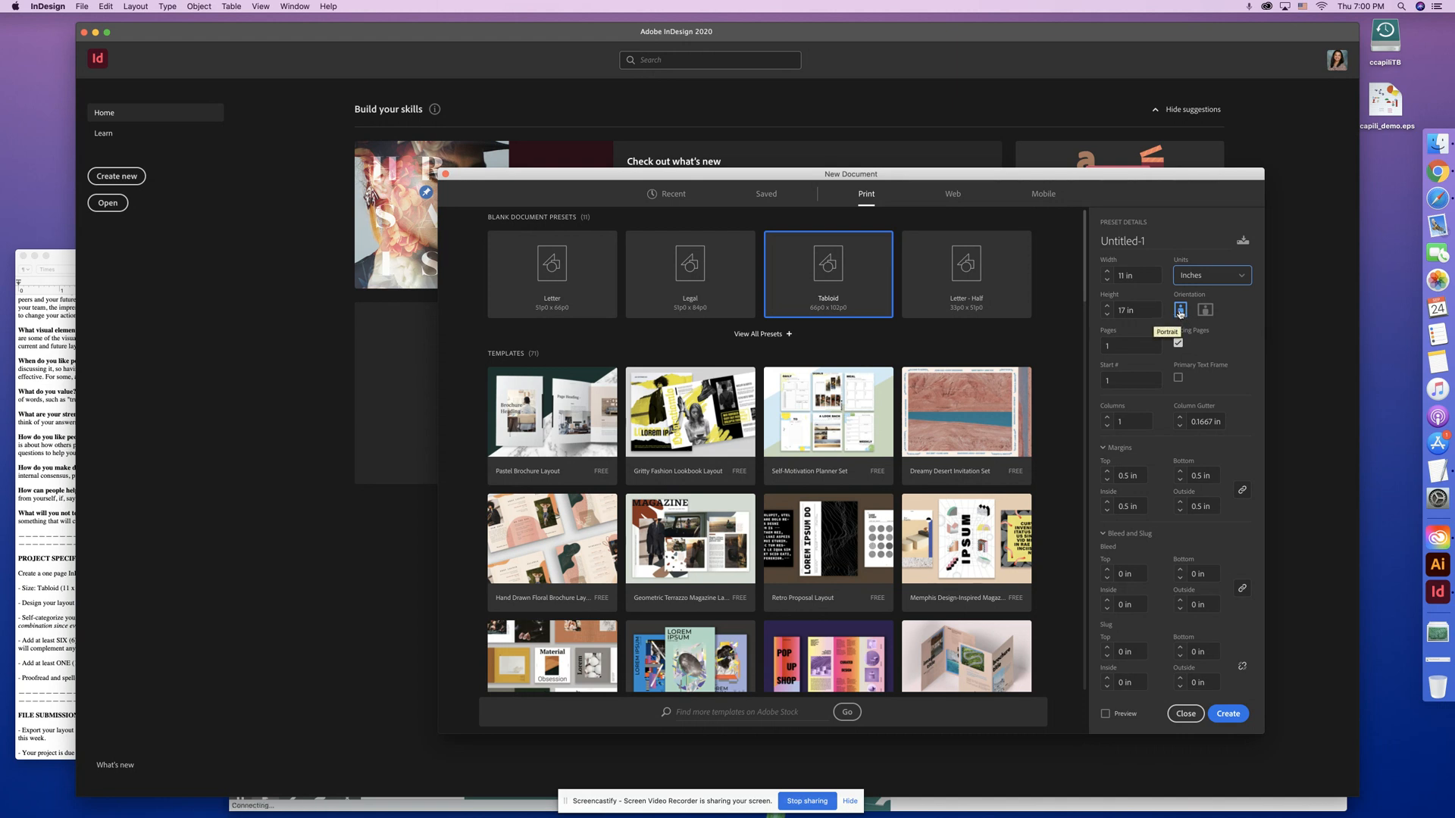
left_click(1182, 312)
left_click(1179, 344)
left_click(1235, 717)
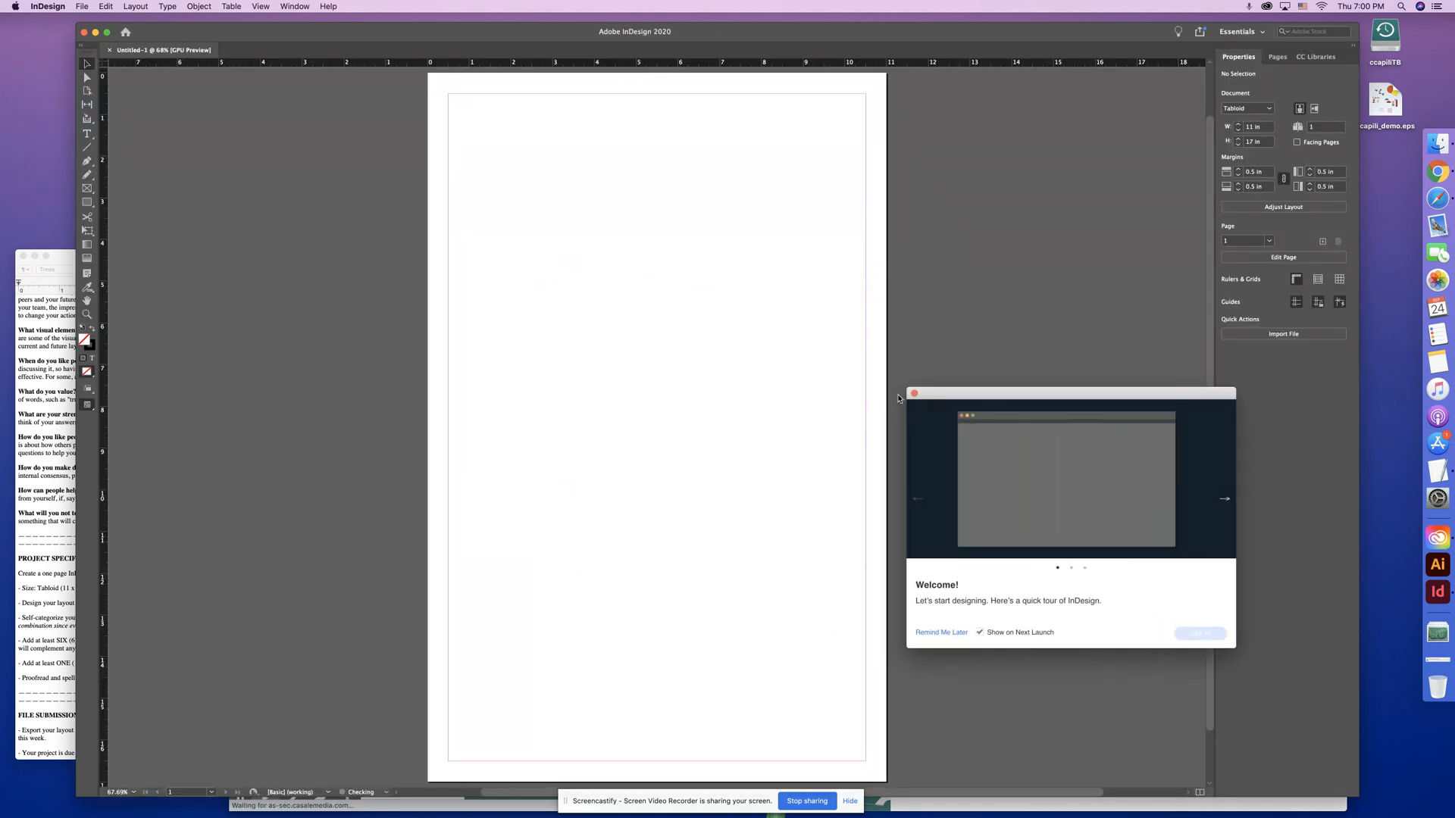
- Dismiss the welcome tour and the Learn tutorials, and undock the tools so they float beside the page
left_click(914, 393)
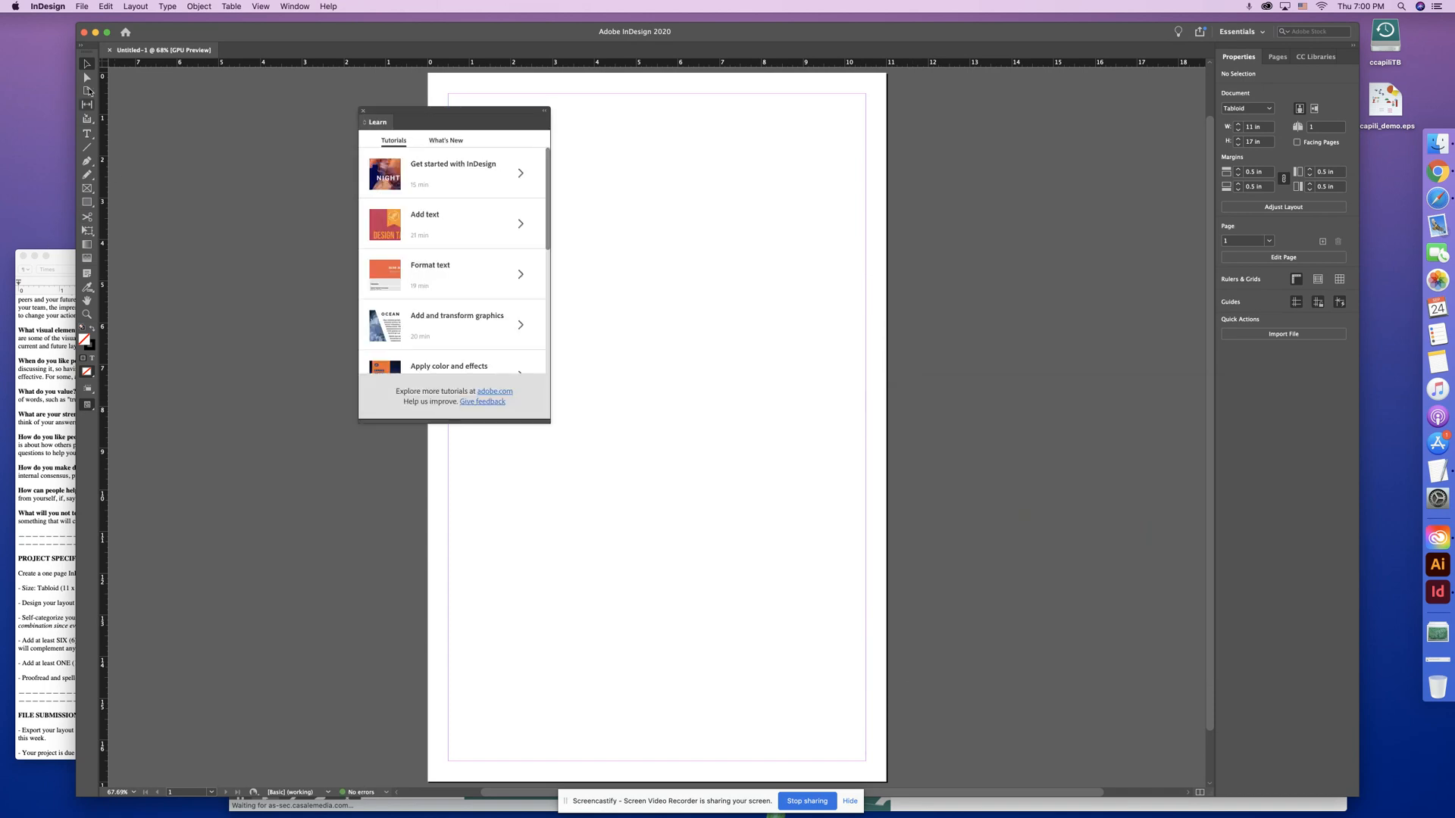
left_click(362, 110)
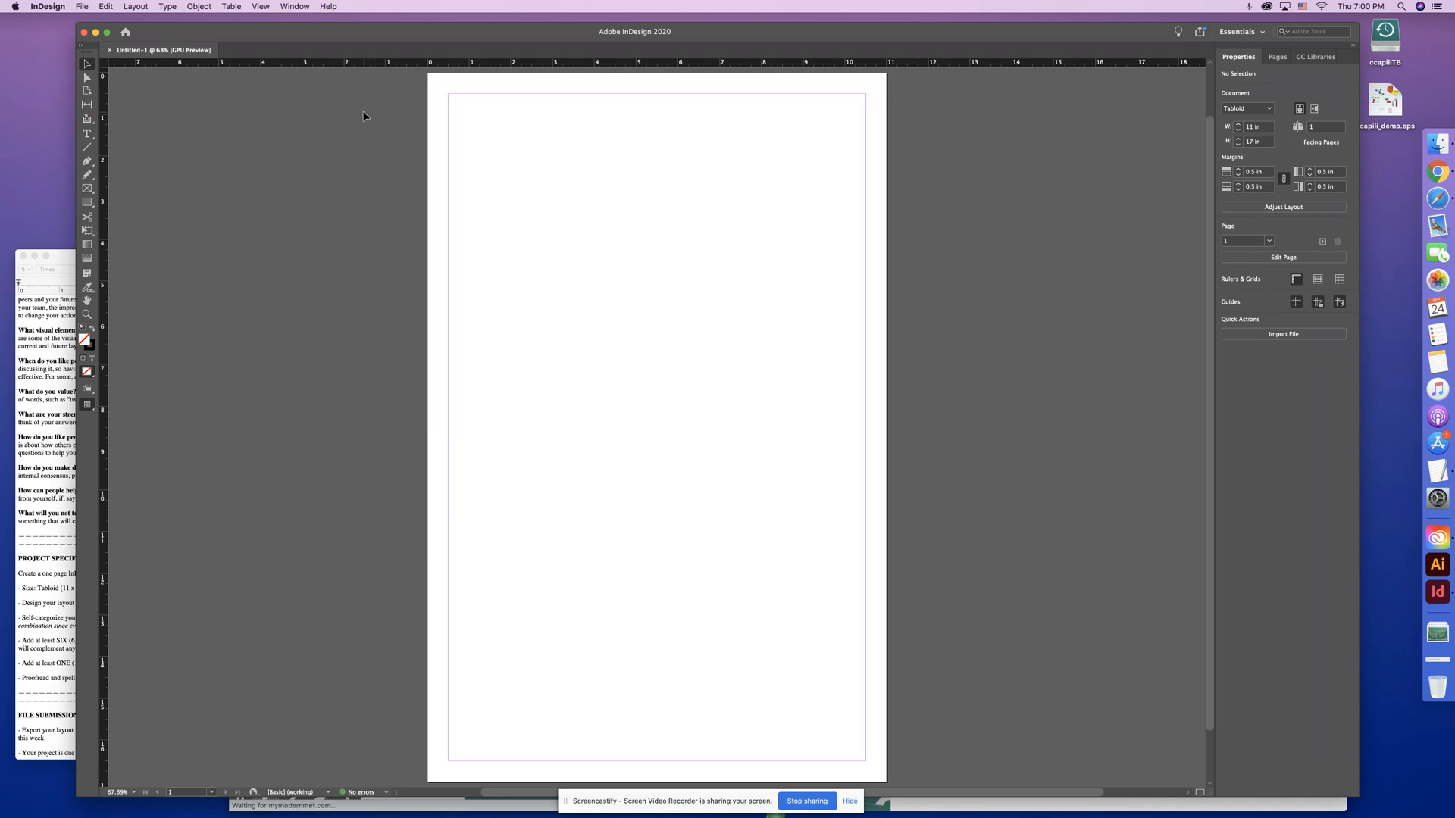
left_click_drag(86, 52, 354, 216)
key("super+minus")
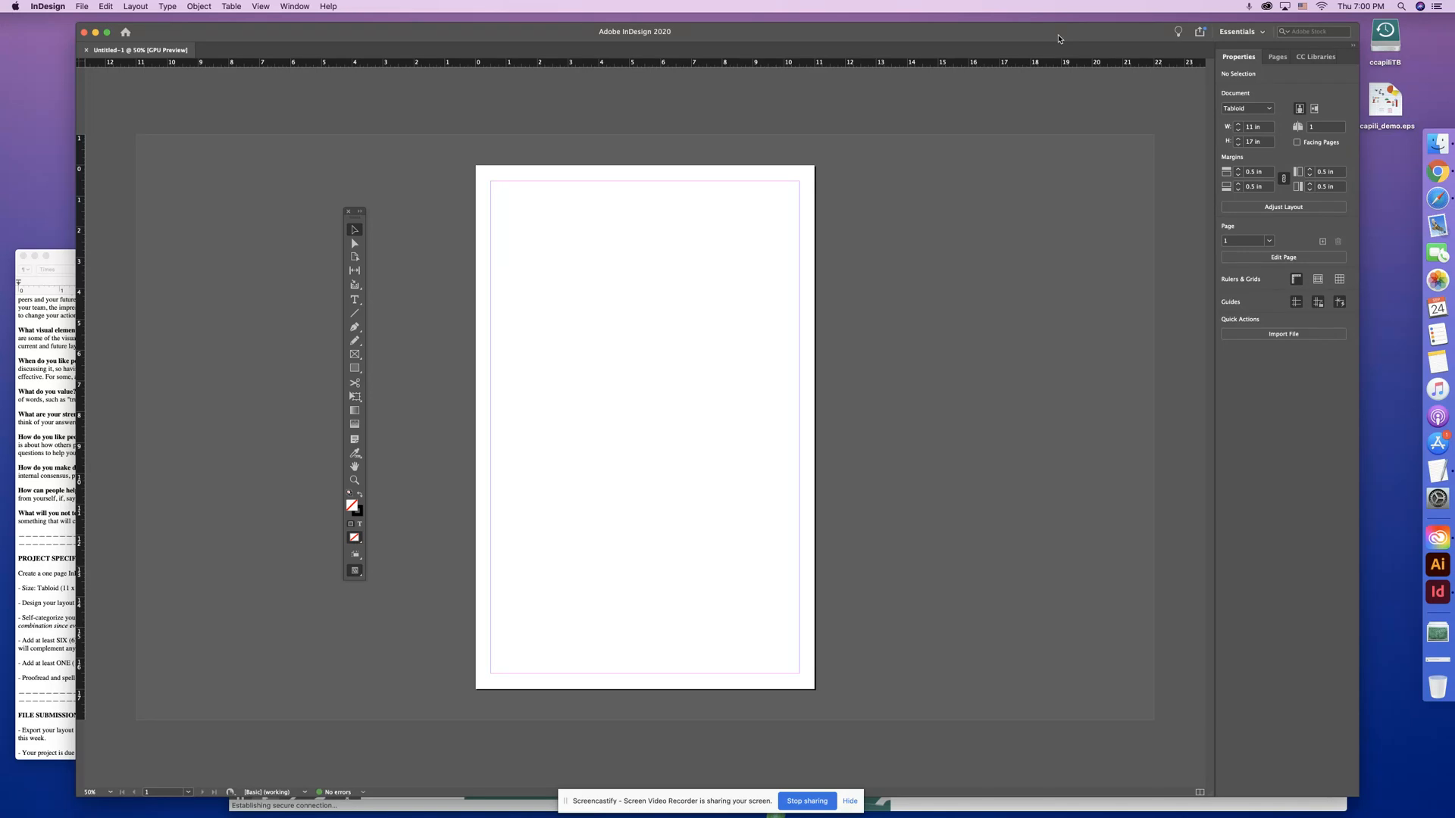
- Save the document in the Documents folder as ccapili_user_manualDEMO in InDesign 2020 format
key("super+s")
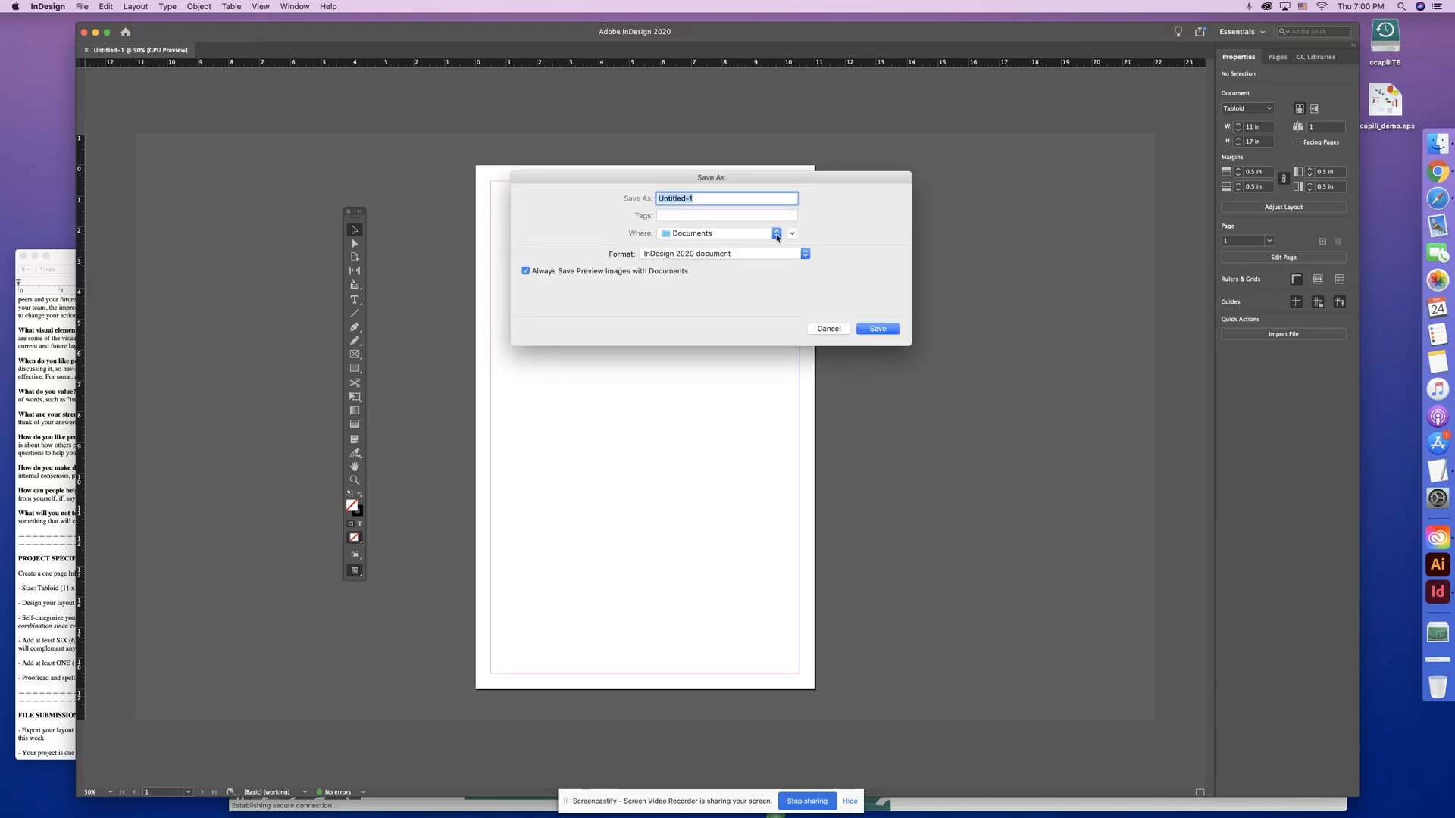
left_click(791, 234)
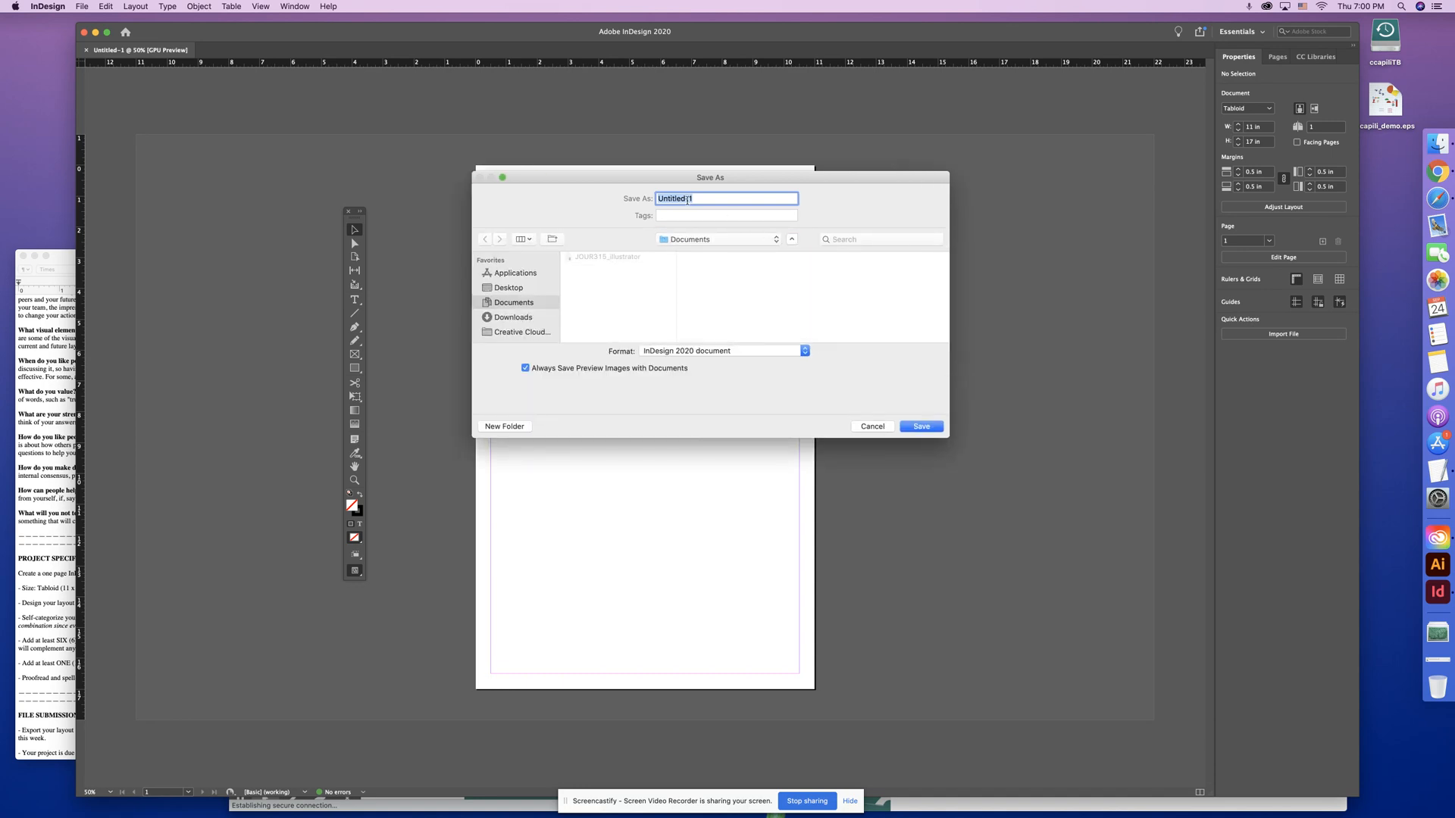
type("ccapili")
type("_user_manualDEMO")
left_click(922, 427)
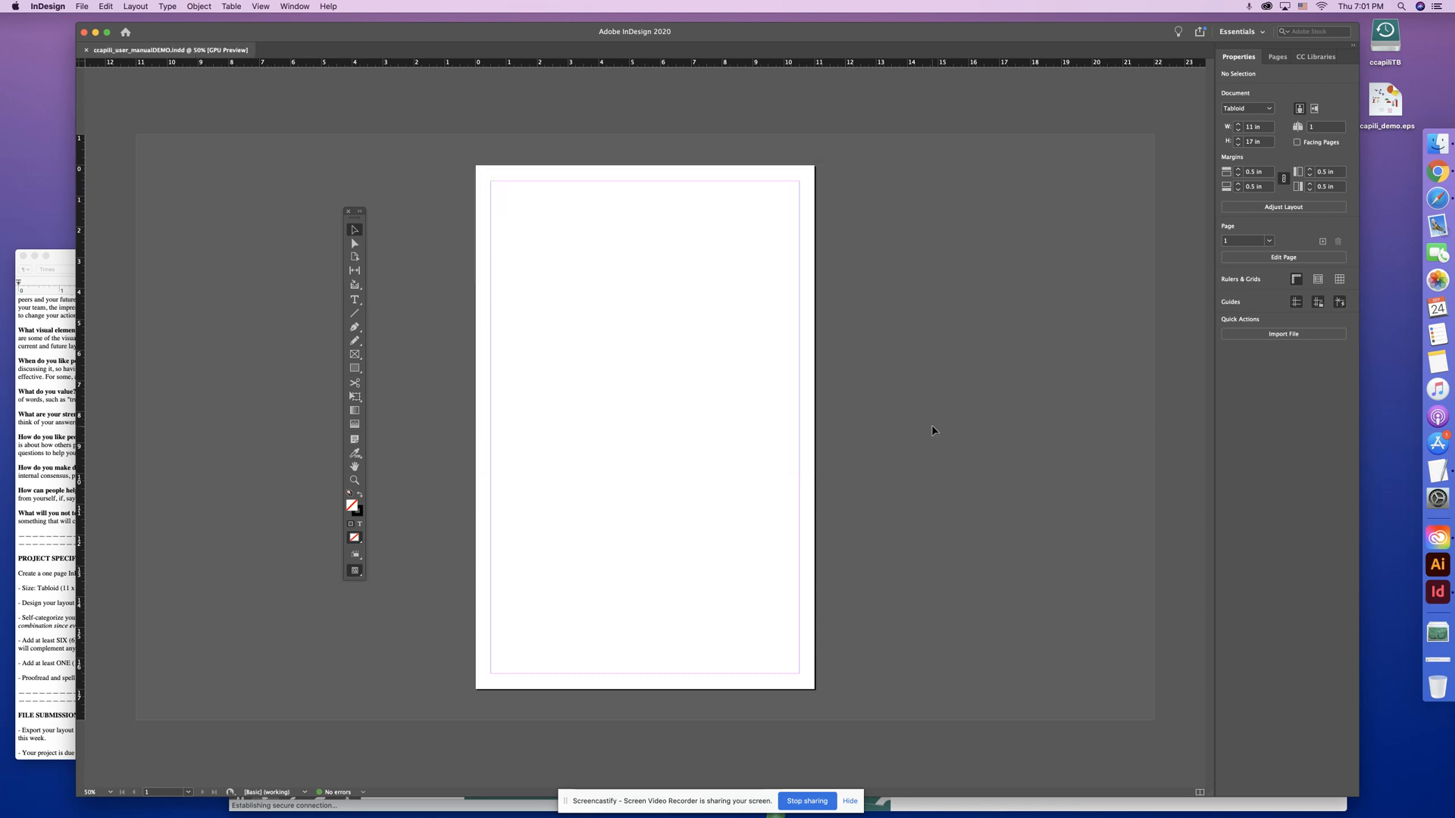
key("super+equal")
left_click_drag(753, 371, 805, 471)
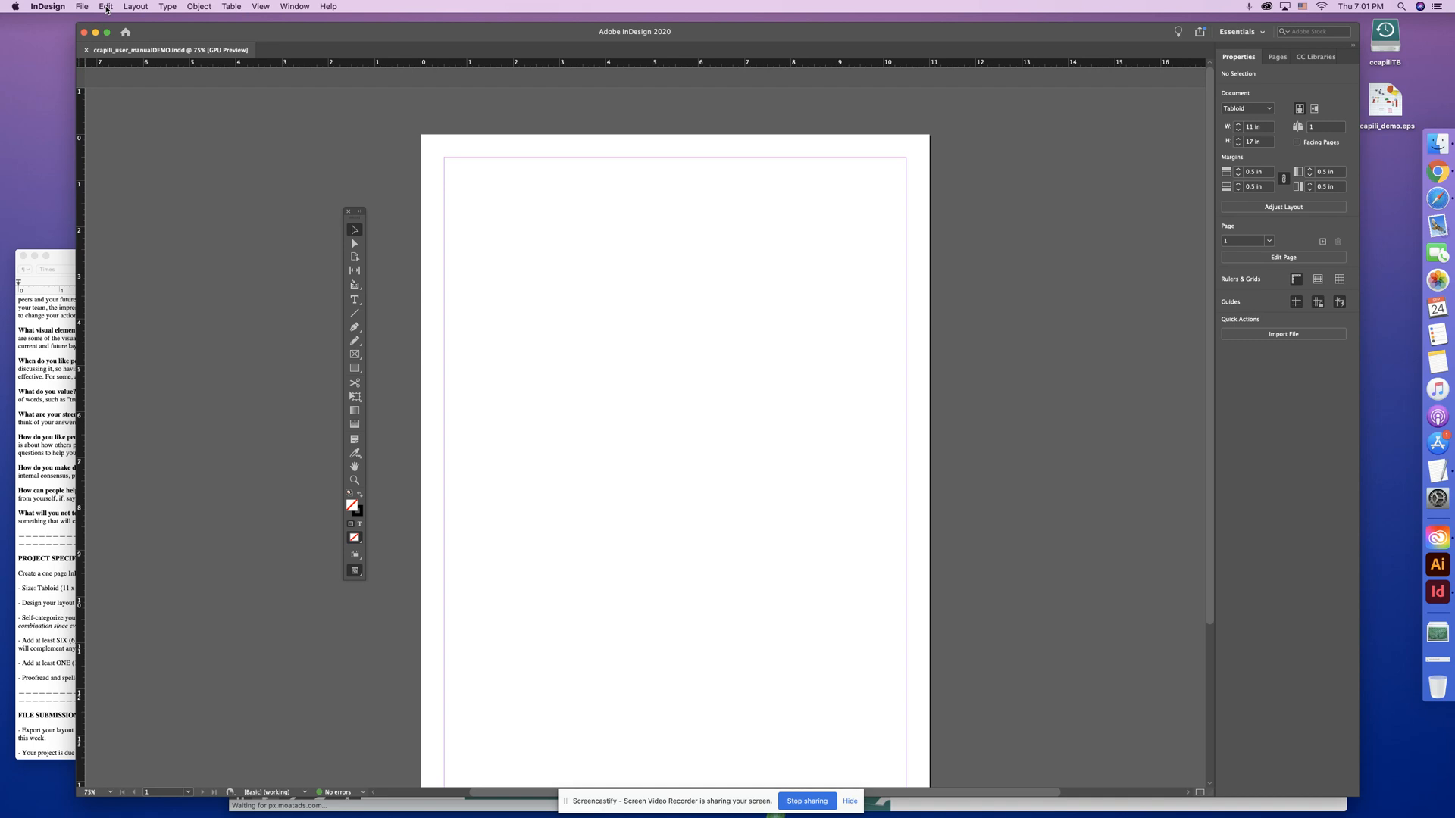
key("super+minus")
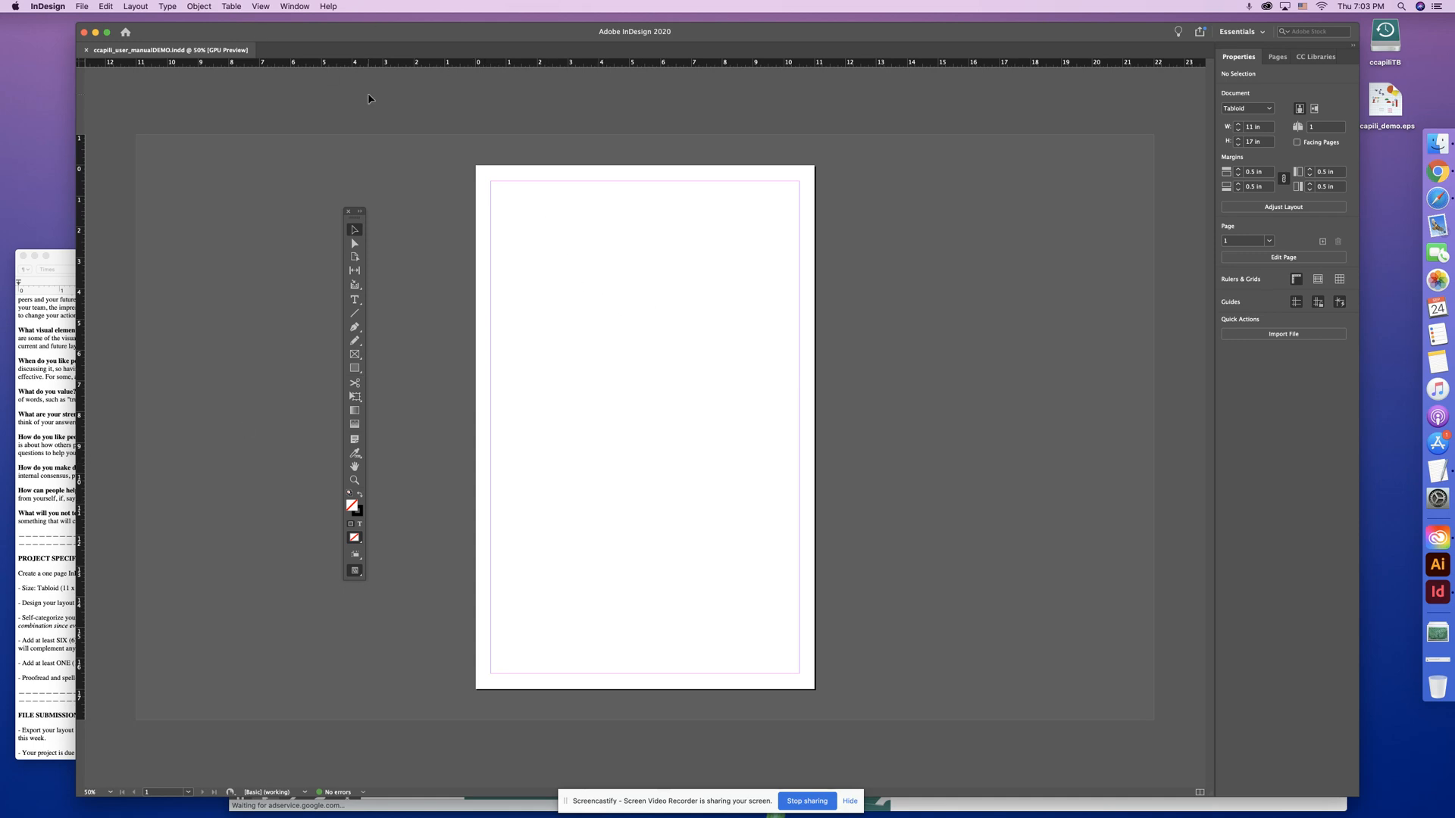
key("super+Return")
key("Escape")
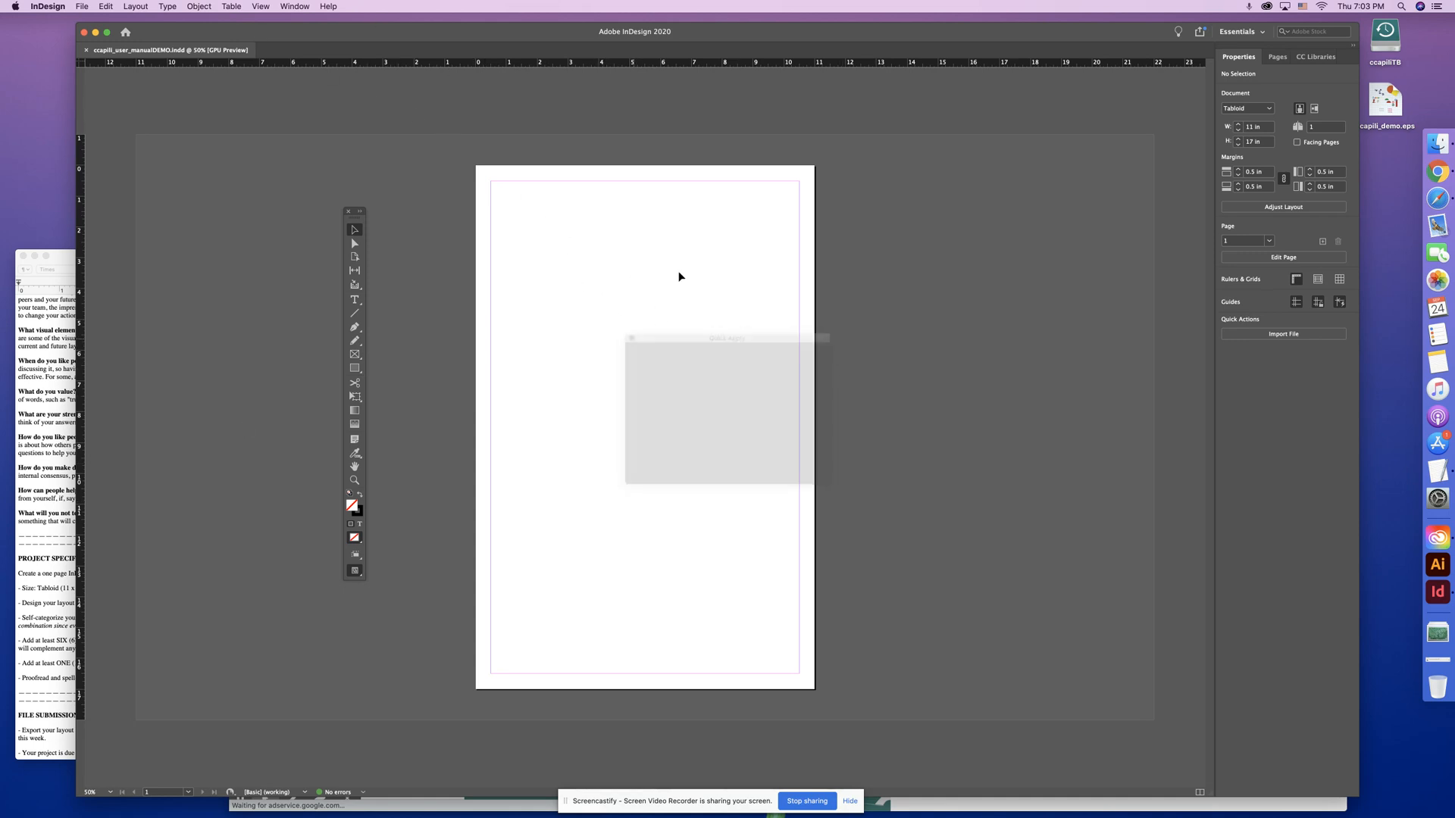
- Place ccapili_demo.eps from the Desktop on the page, spanning margin to margin at about 10 in wide, starting about 2.3 in down
left_click(78, 6)
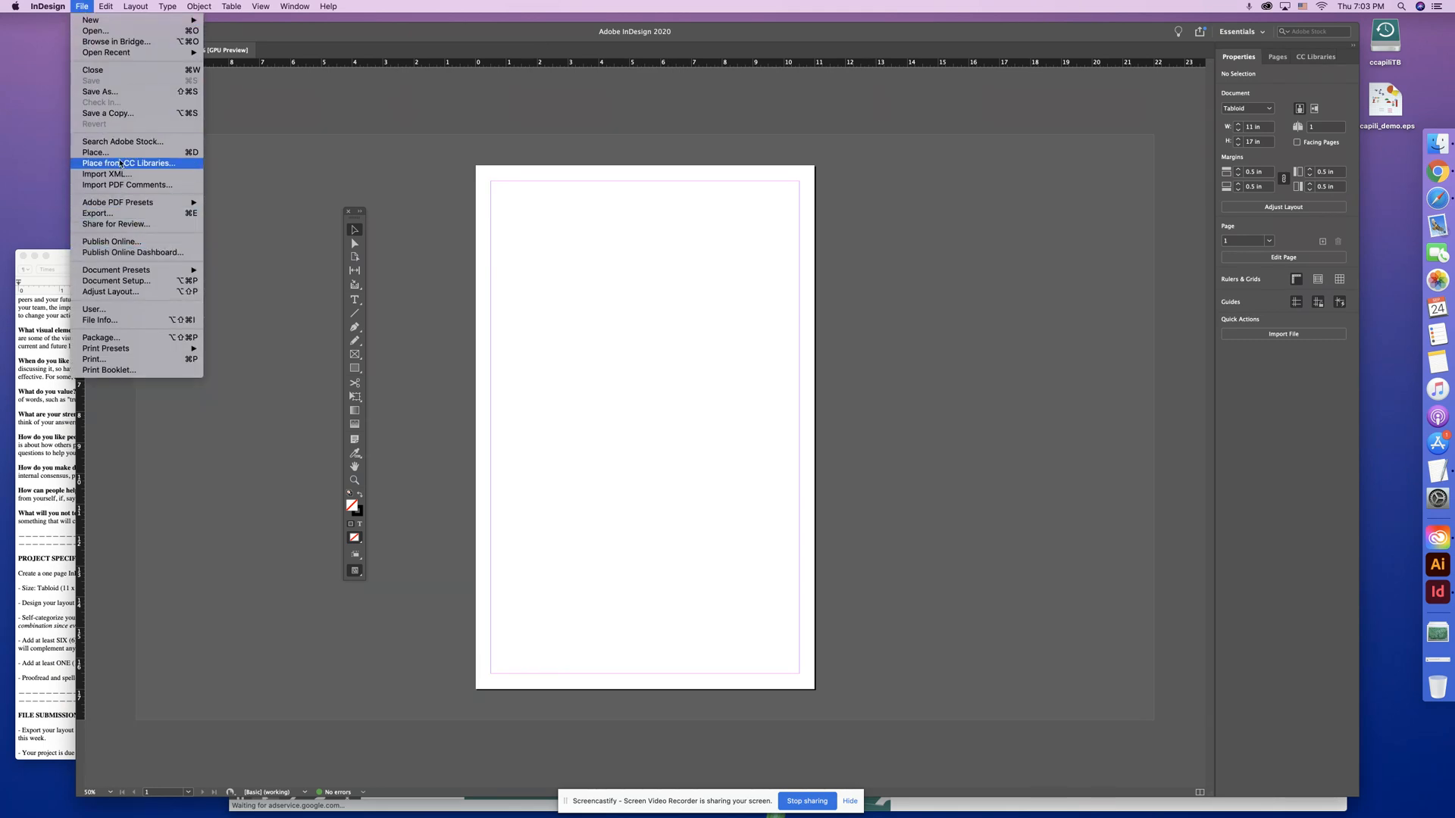
left_click(95, 183)
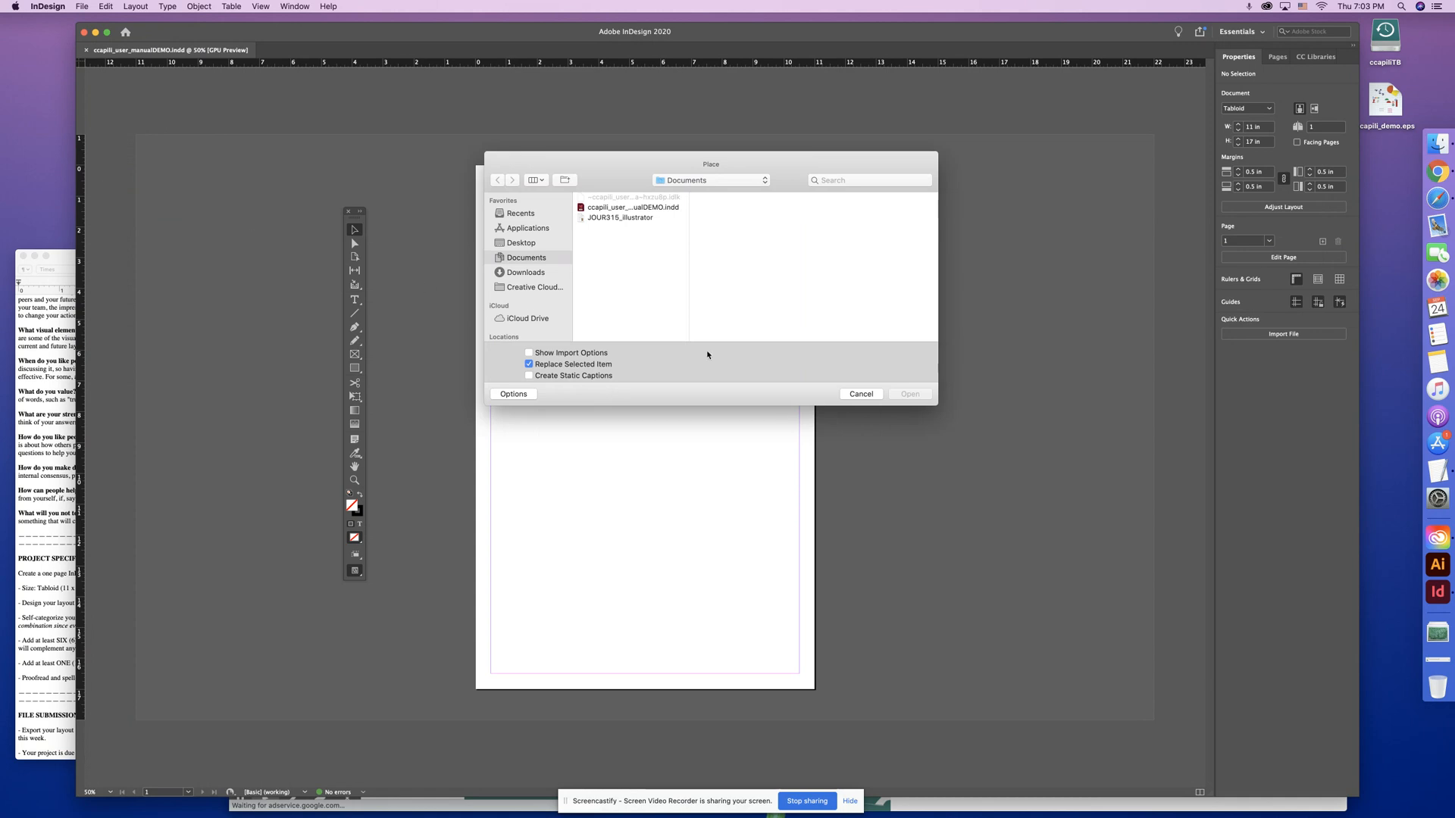
left_click(695, 184)
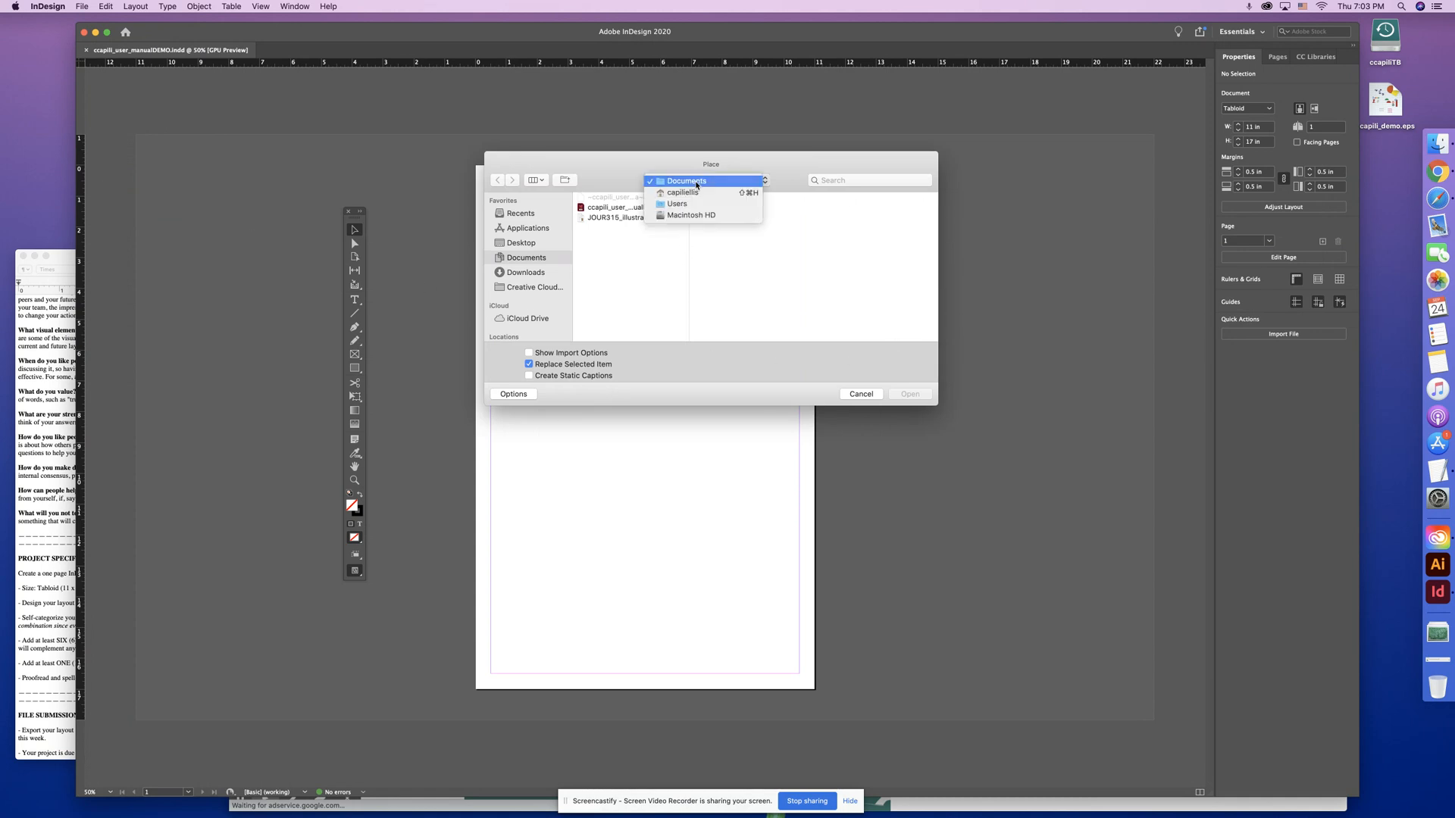
left_click(523, 244)
left_click(525, 246)
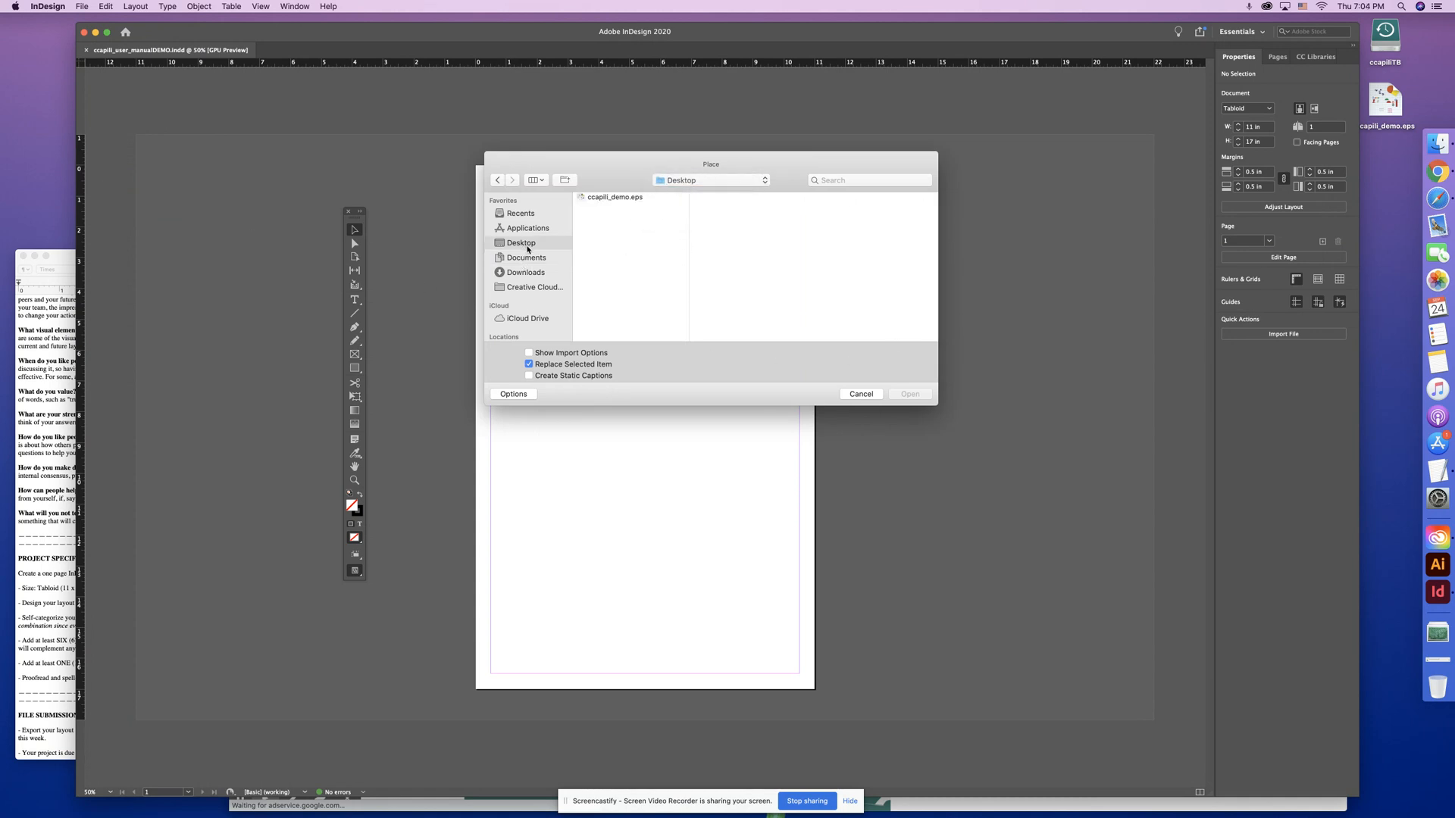
left_click(632, 197)
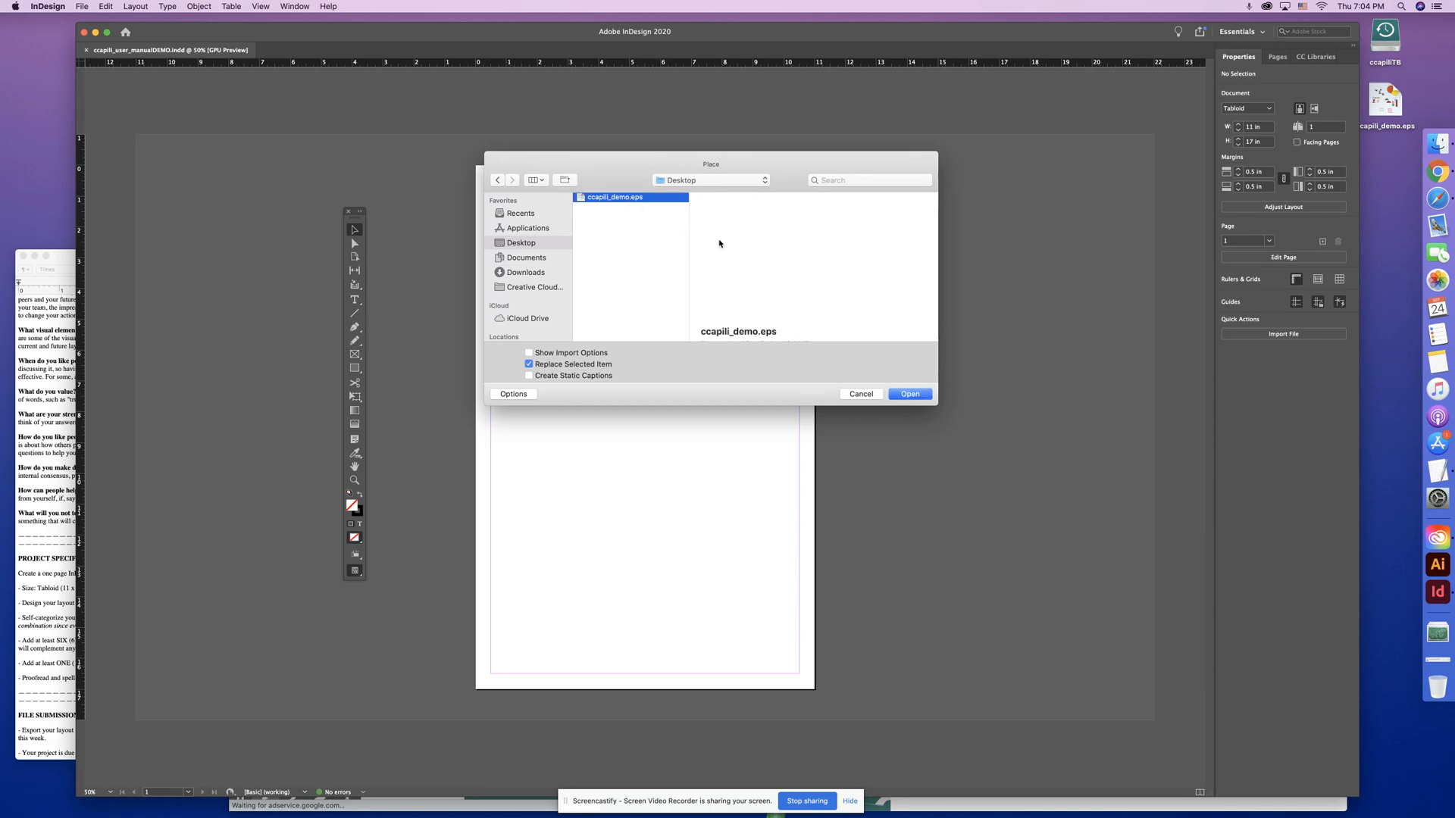
left_click(914, 395)
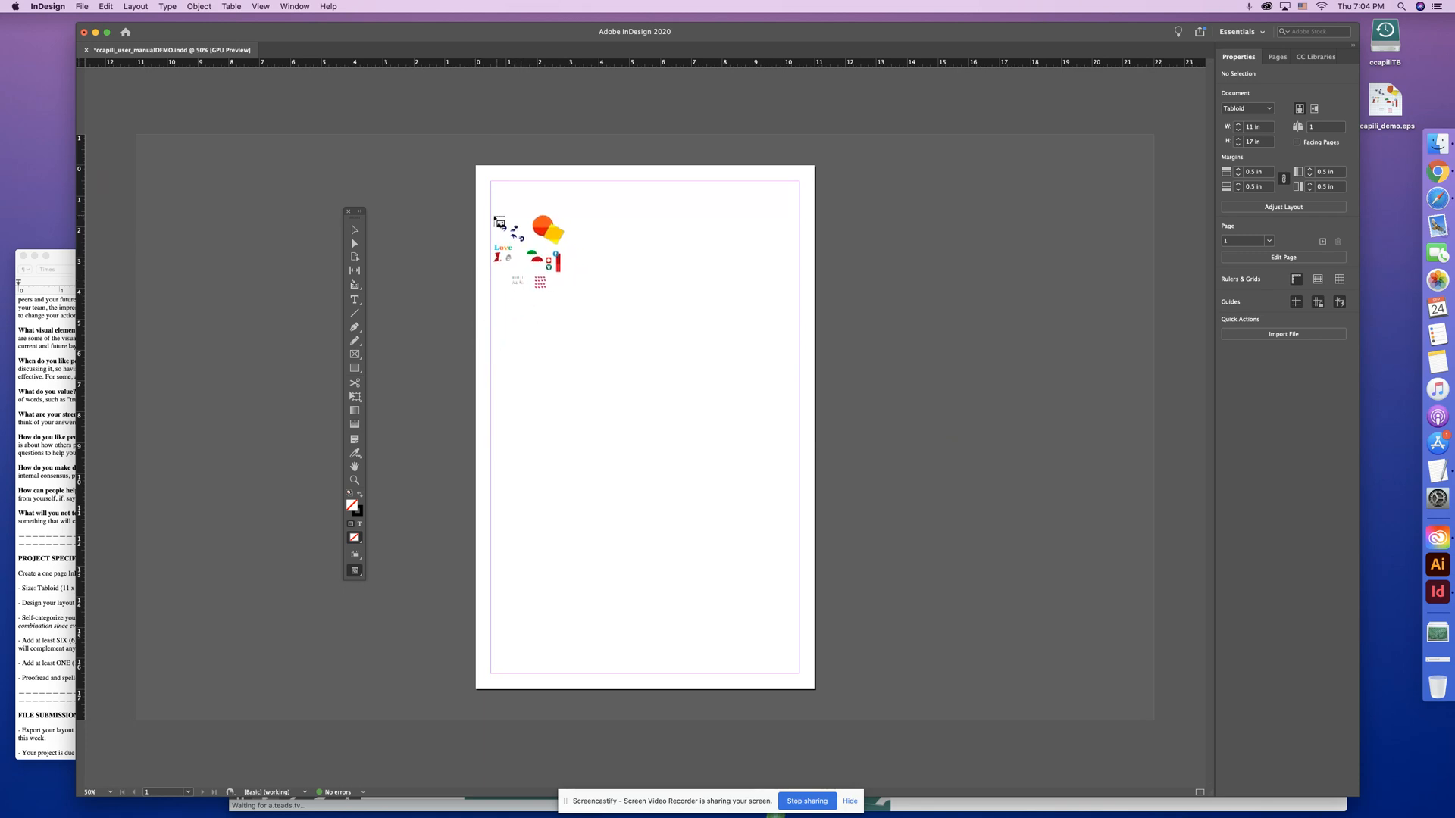
mouse_move(492, 237)
left_mouse_down()
mouse_move(755, 391)
mouse_move(802, 500)
left_mouse_up()
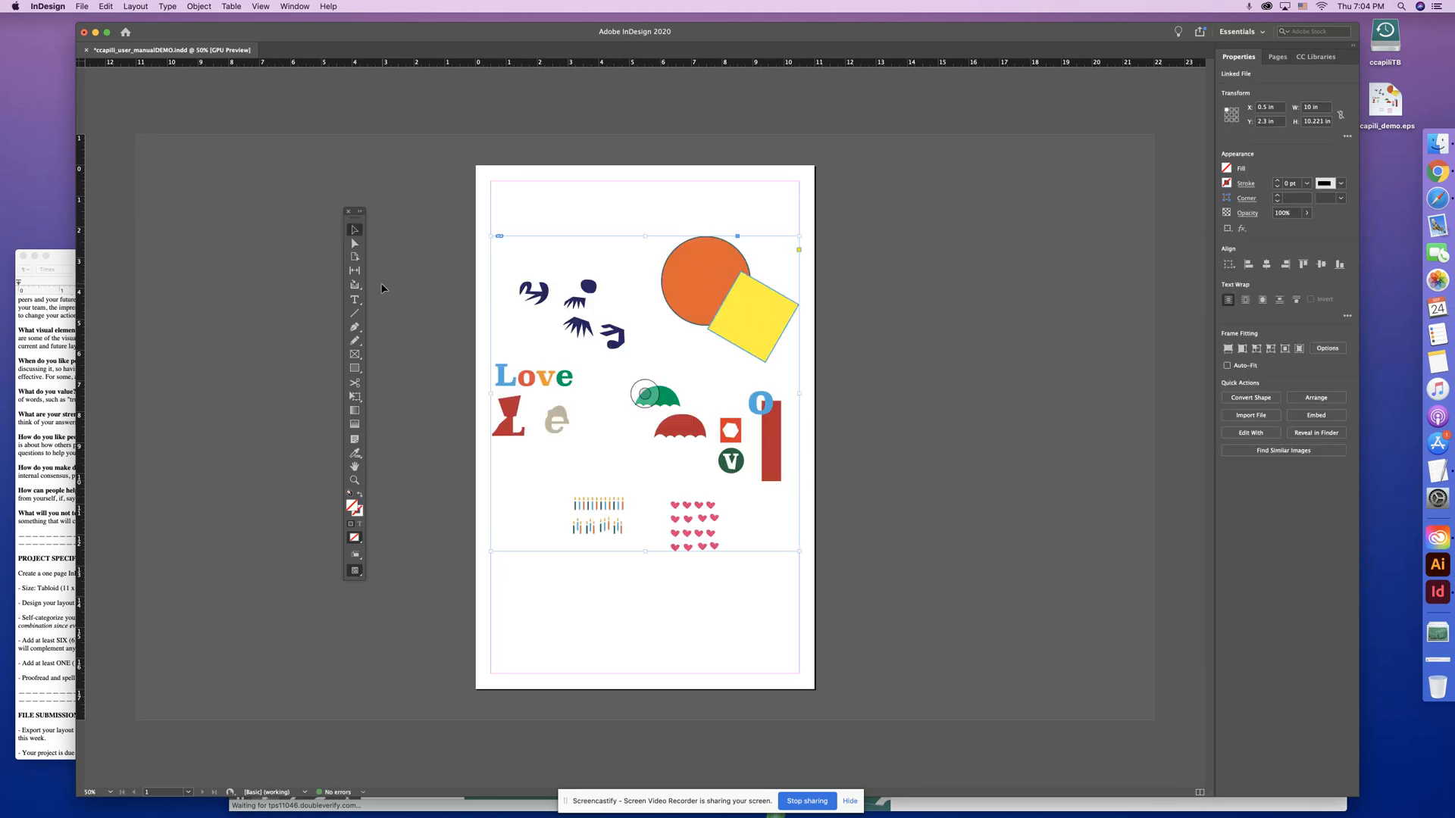
key("super+equal")
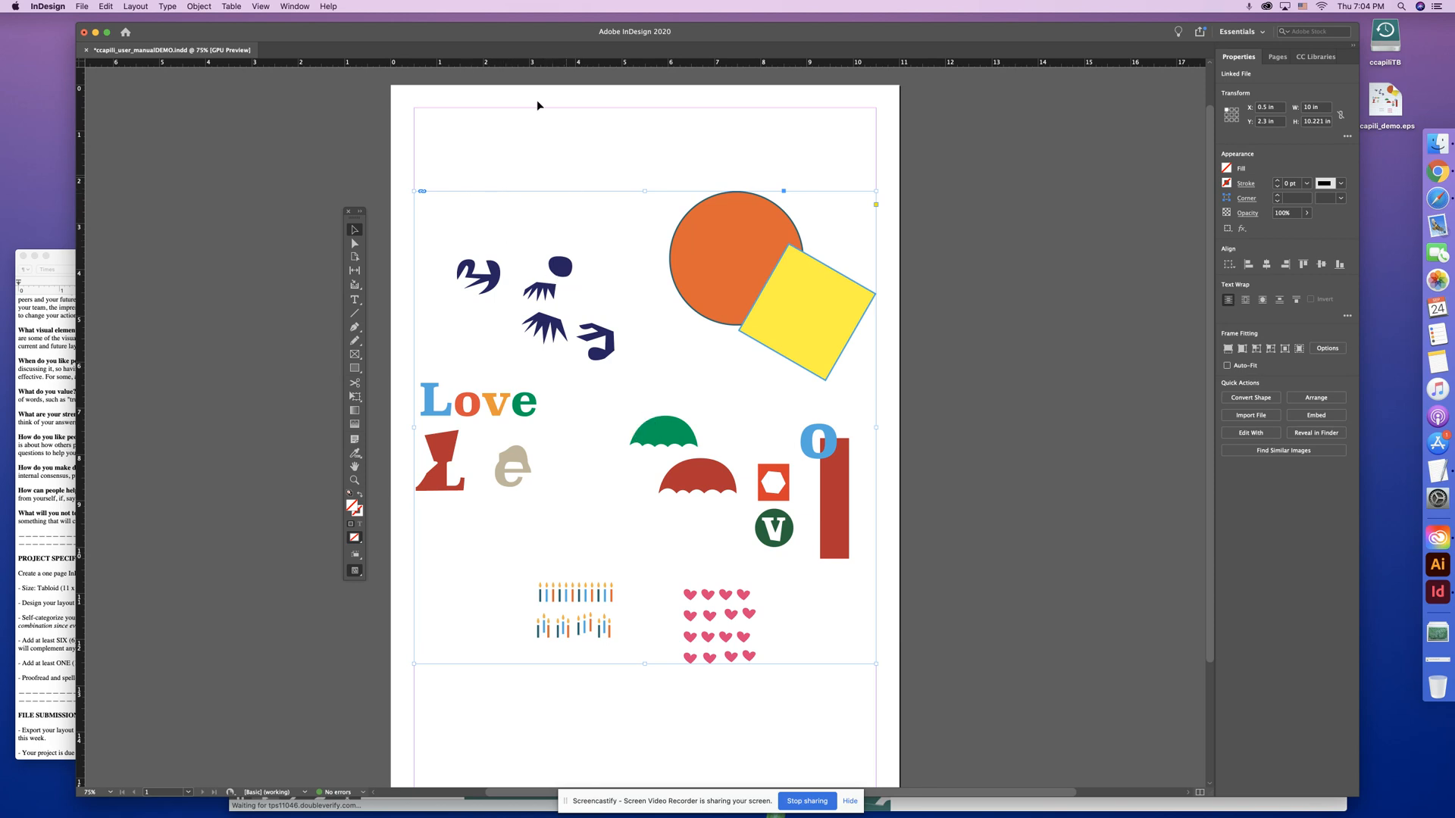
left_click(261, 7)
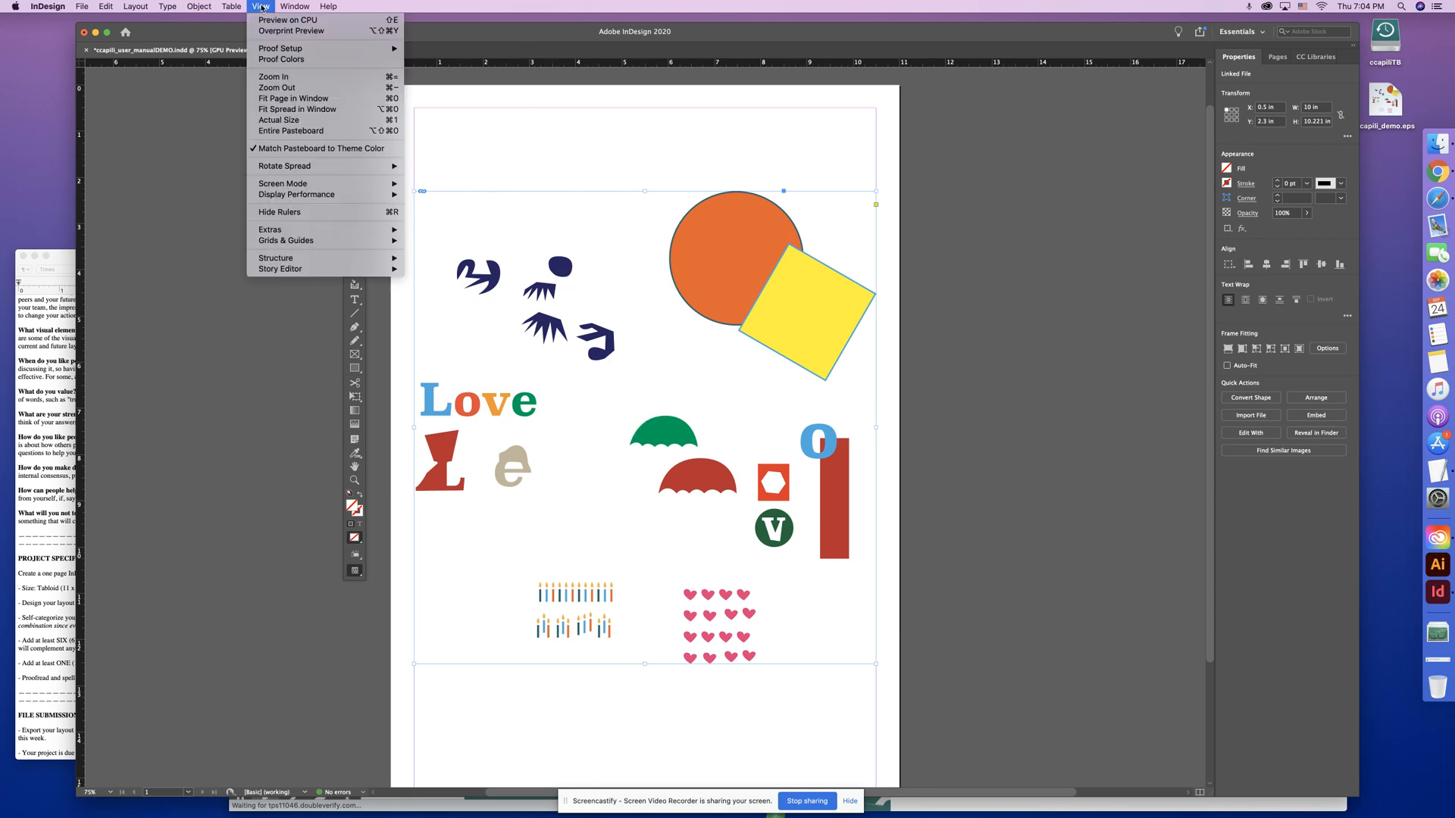
left_click(578, 128)
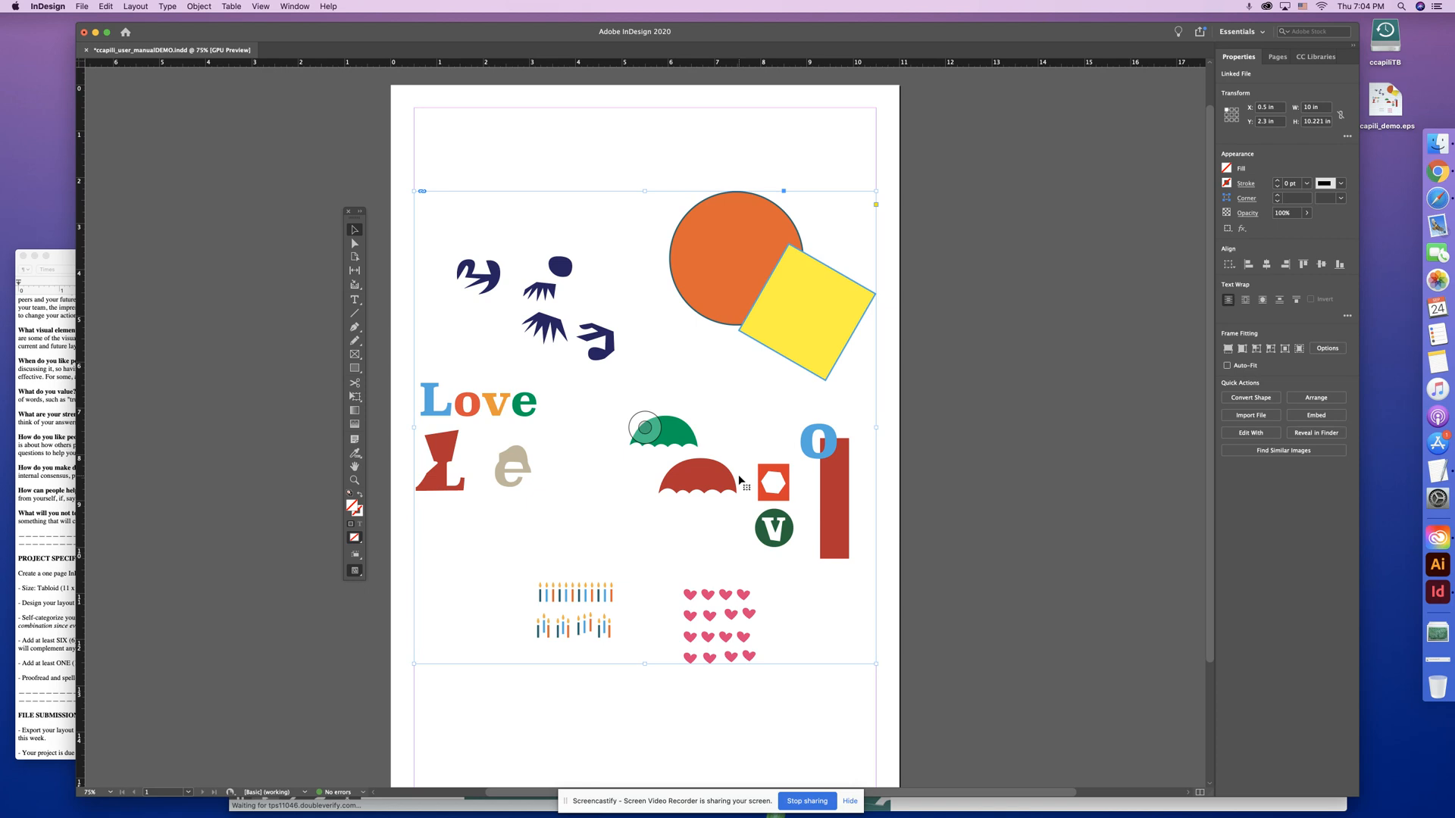
left_click(634, 149)
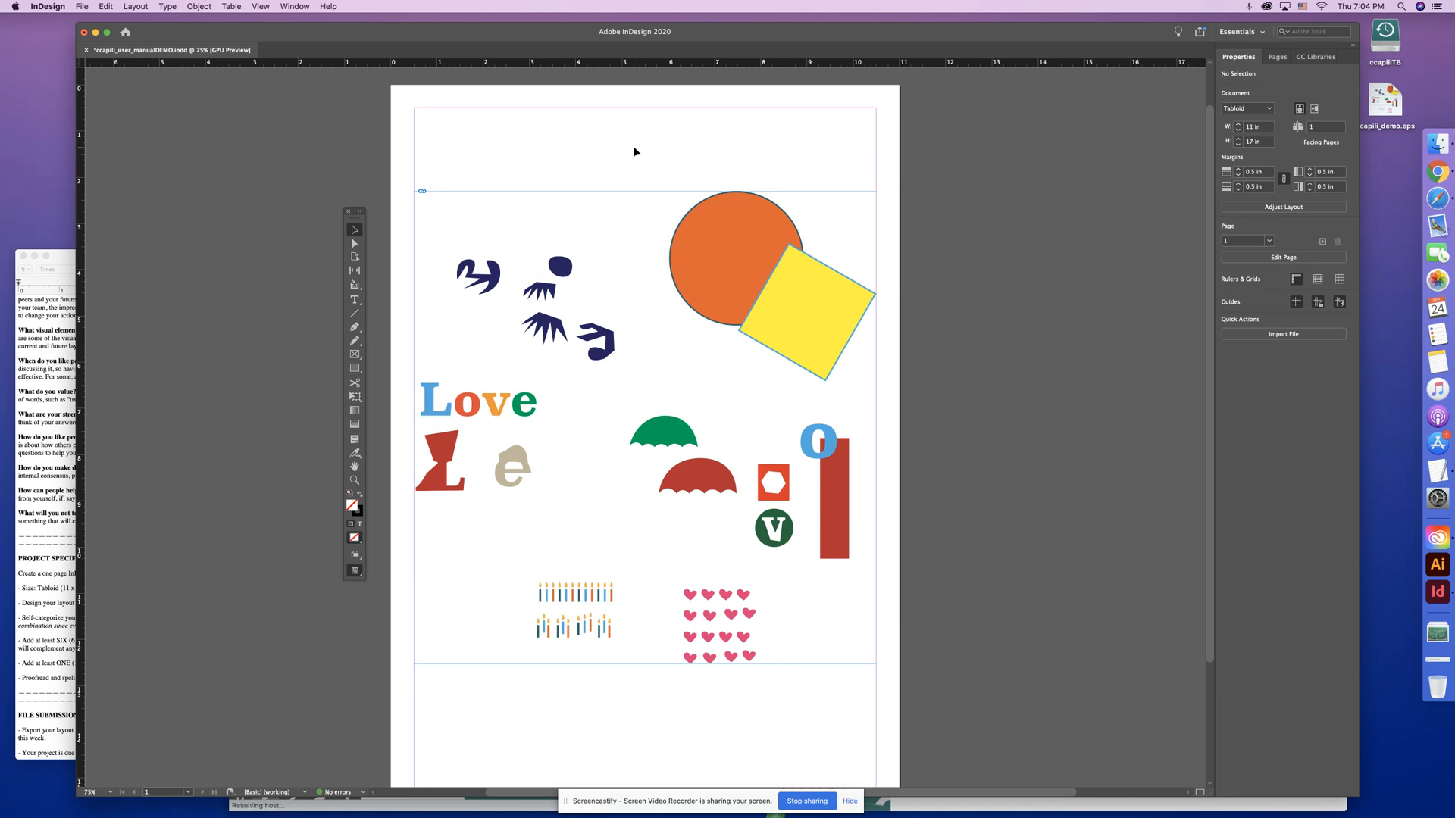
scroll(637, 149, "down", 1)
left_click(798, 273)
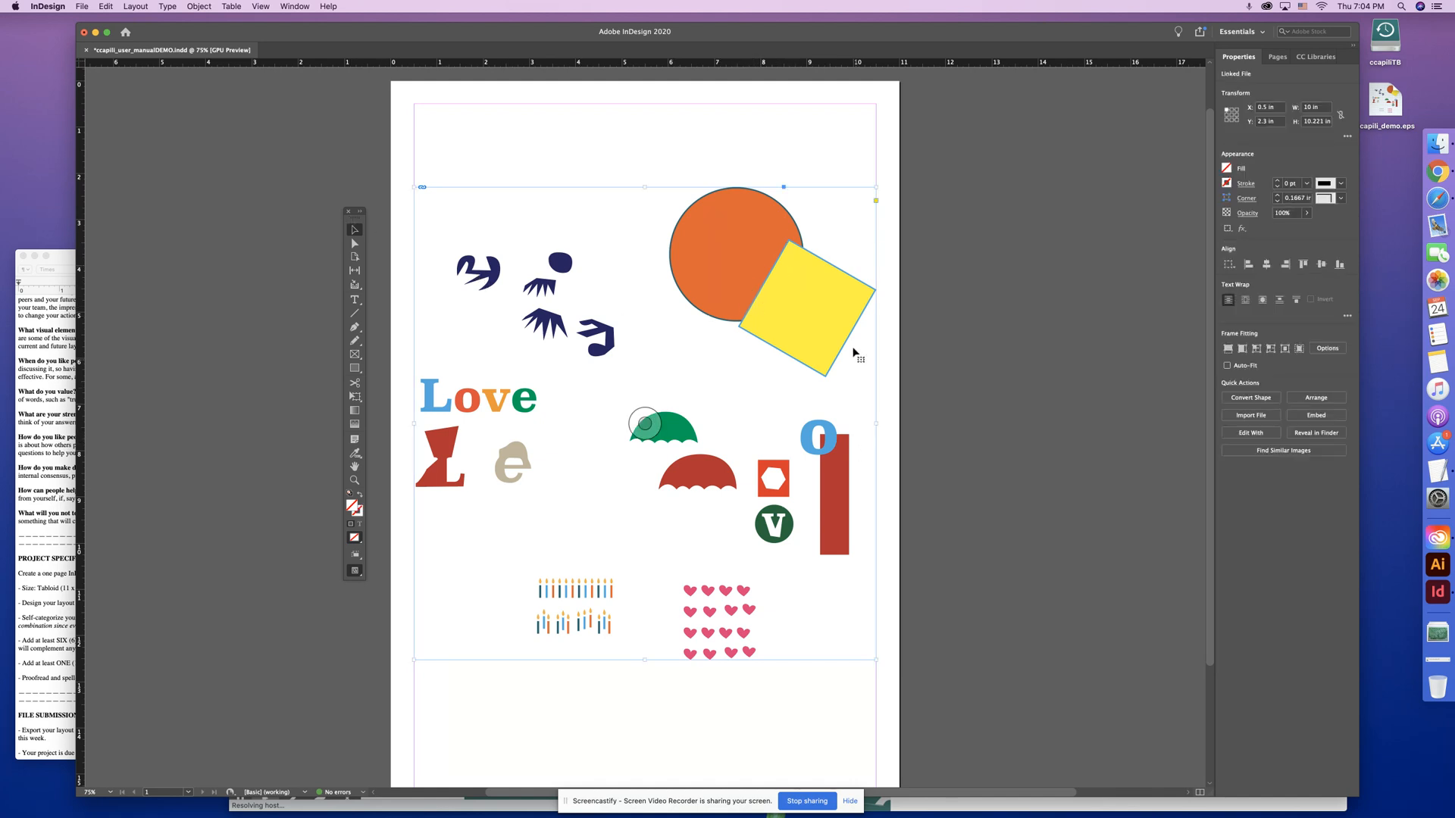
left_click(629, 162)
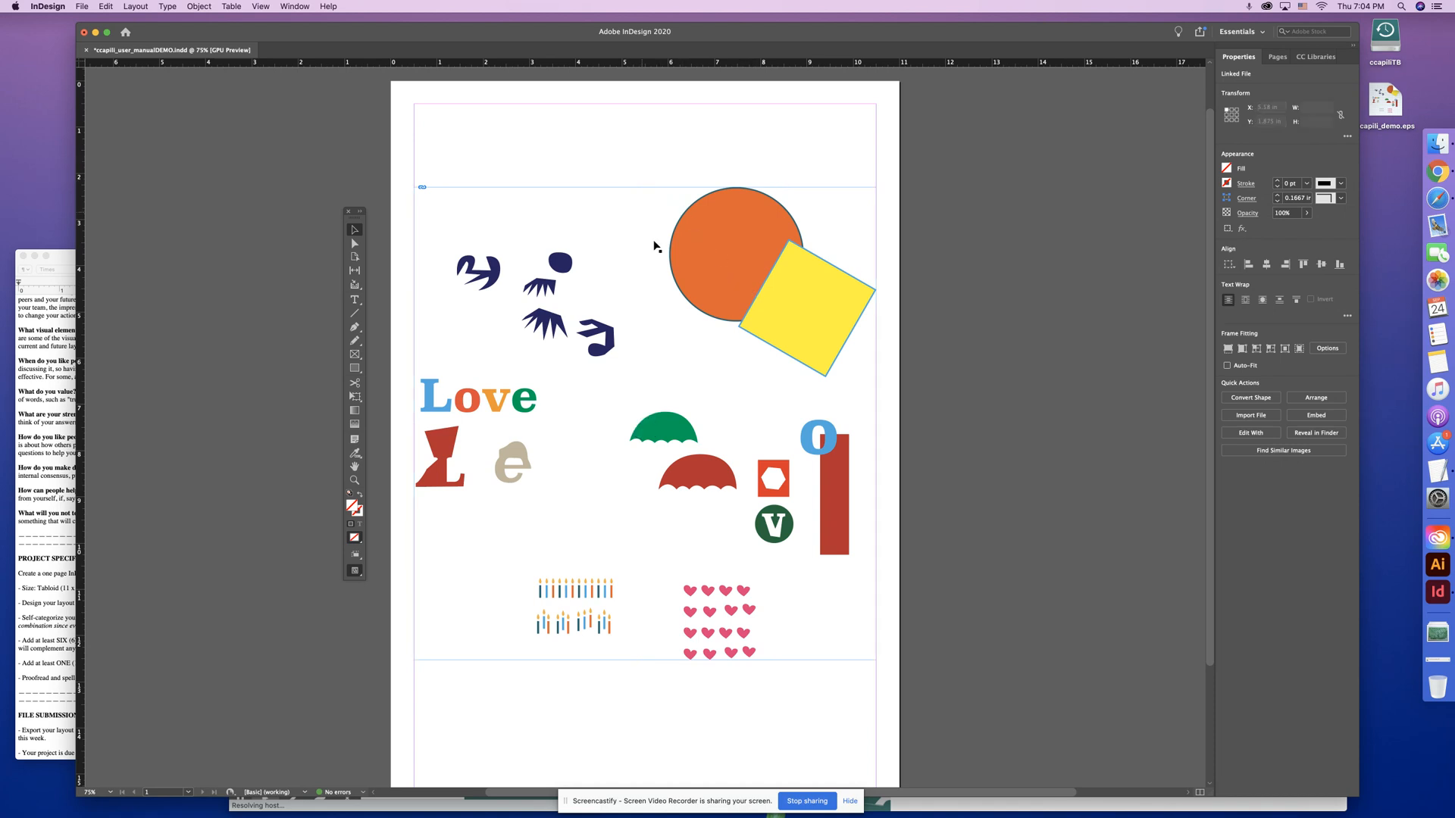
left_click(744, 273)
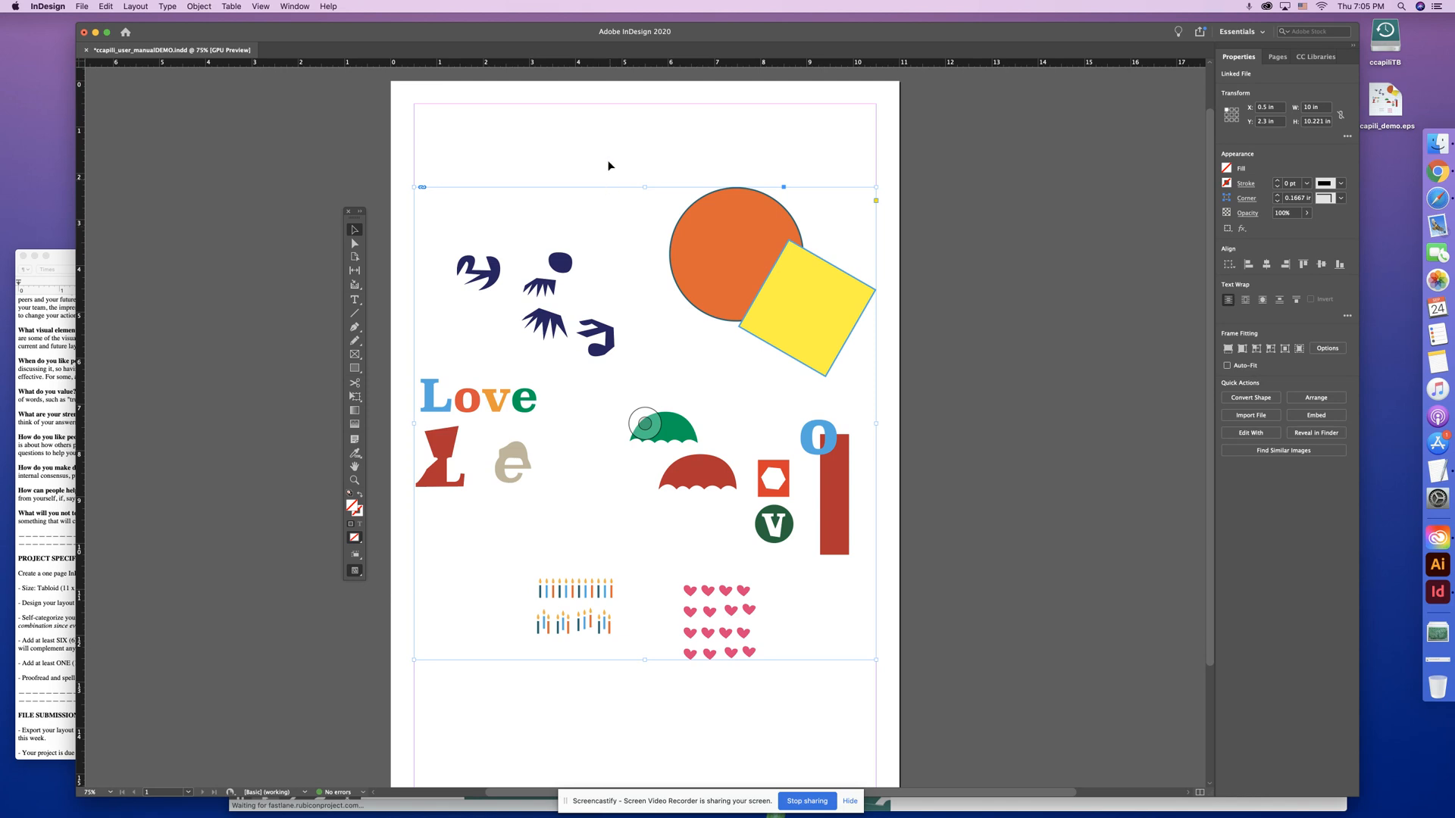
left_click(585, 141)
- Copy the placed ccapili_demo.eps artwork together with its frame
left_click(595, 310)
left_click(104, 7)
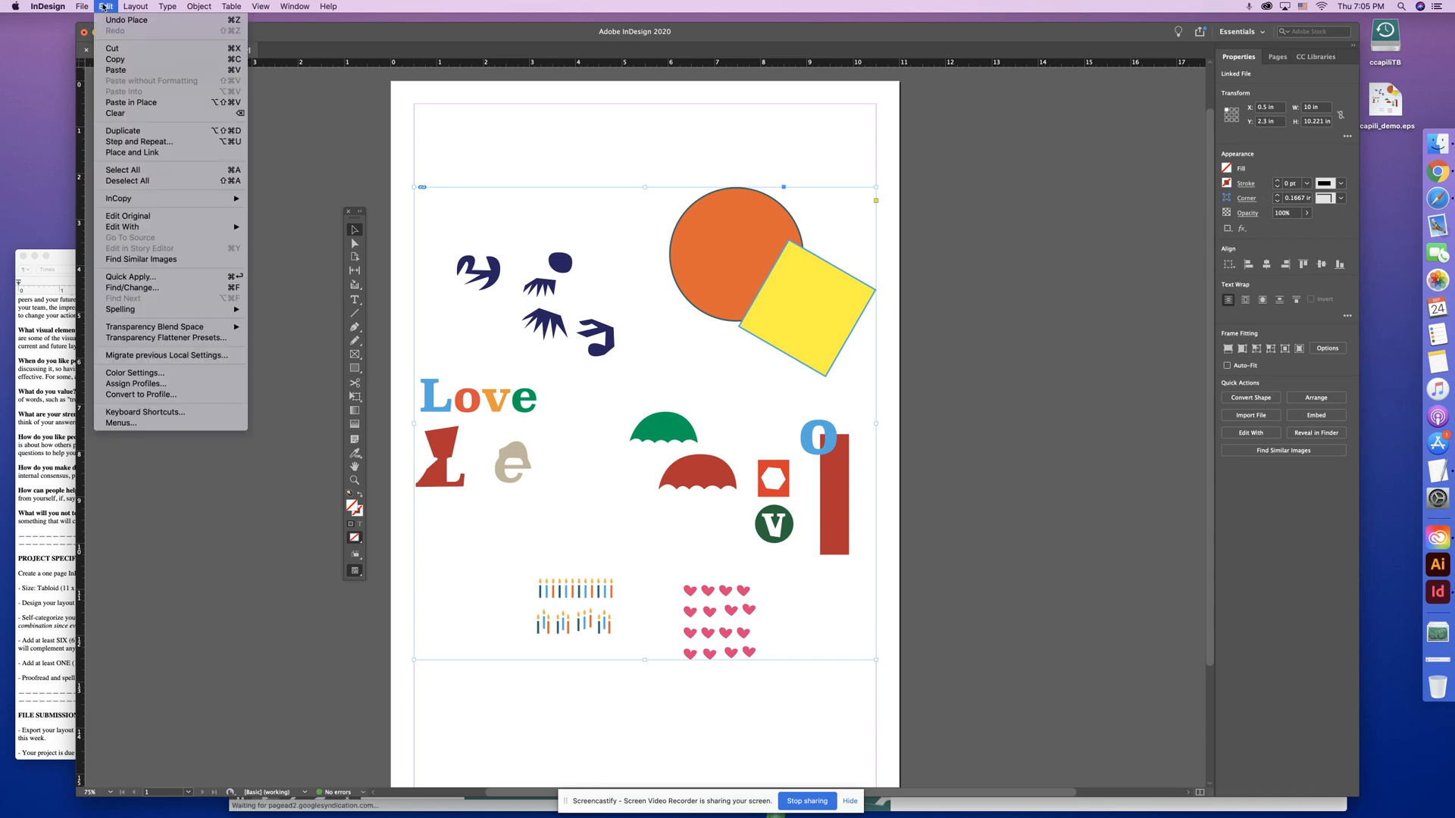
left_click(115, 59)
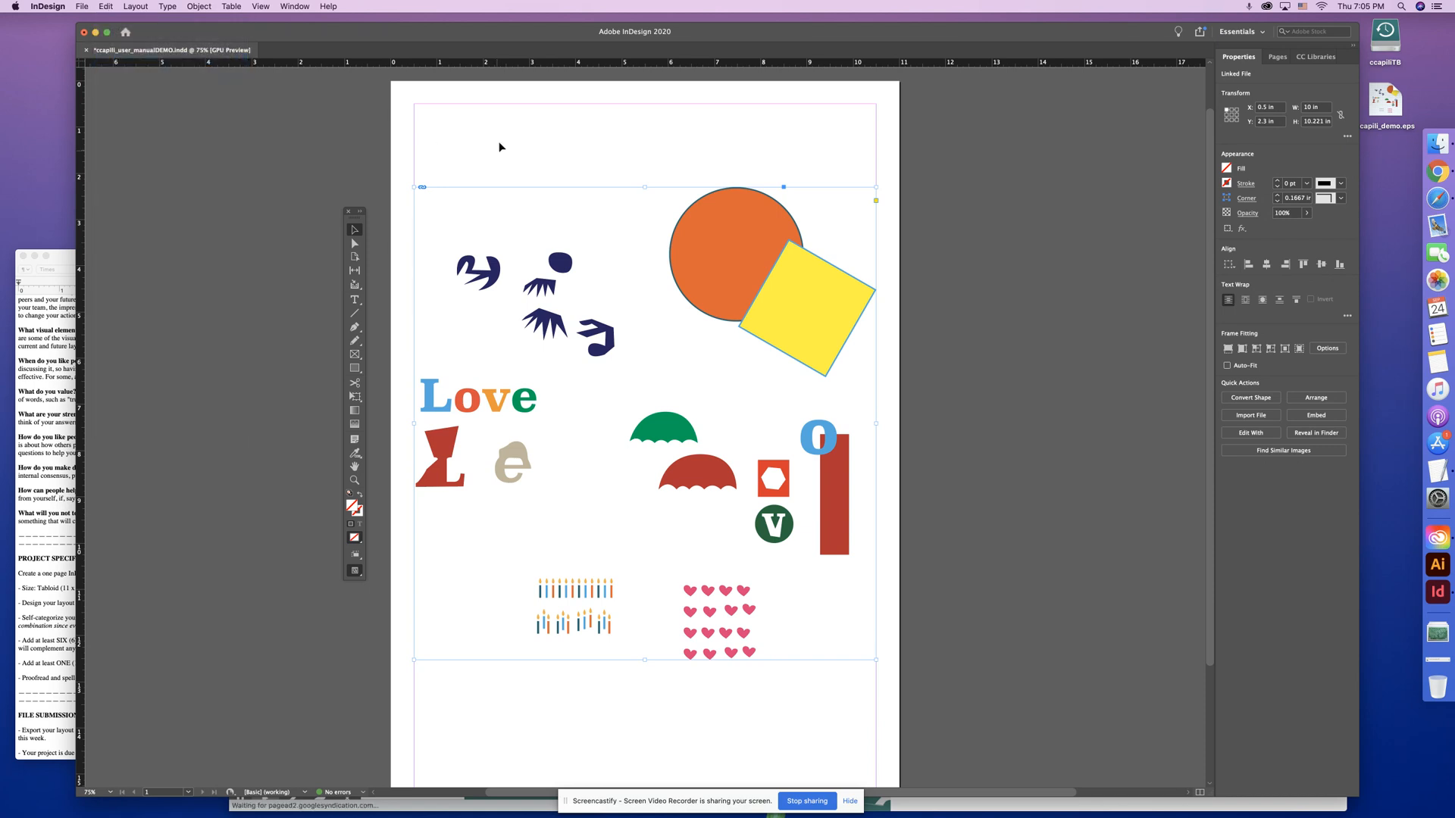
- Crop the artwork frame to the navy cutout shapes, about 3.9 by 2.7 in, and move it onto the pasteboard left of the page's top
left_click(507, 156)
left_click_drag(878, 186, 629, 243)
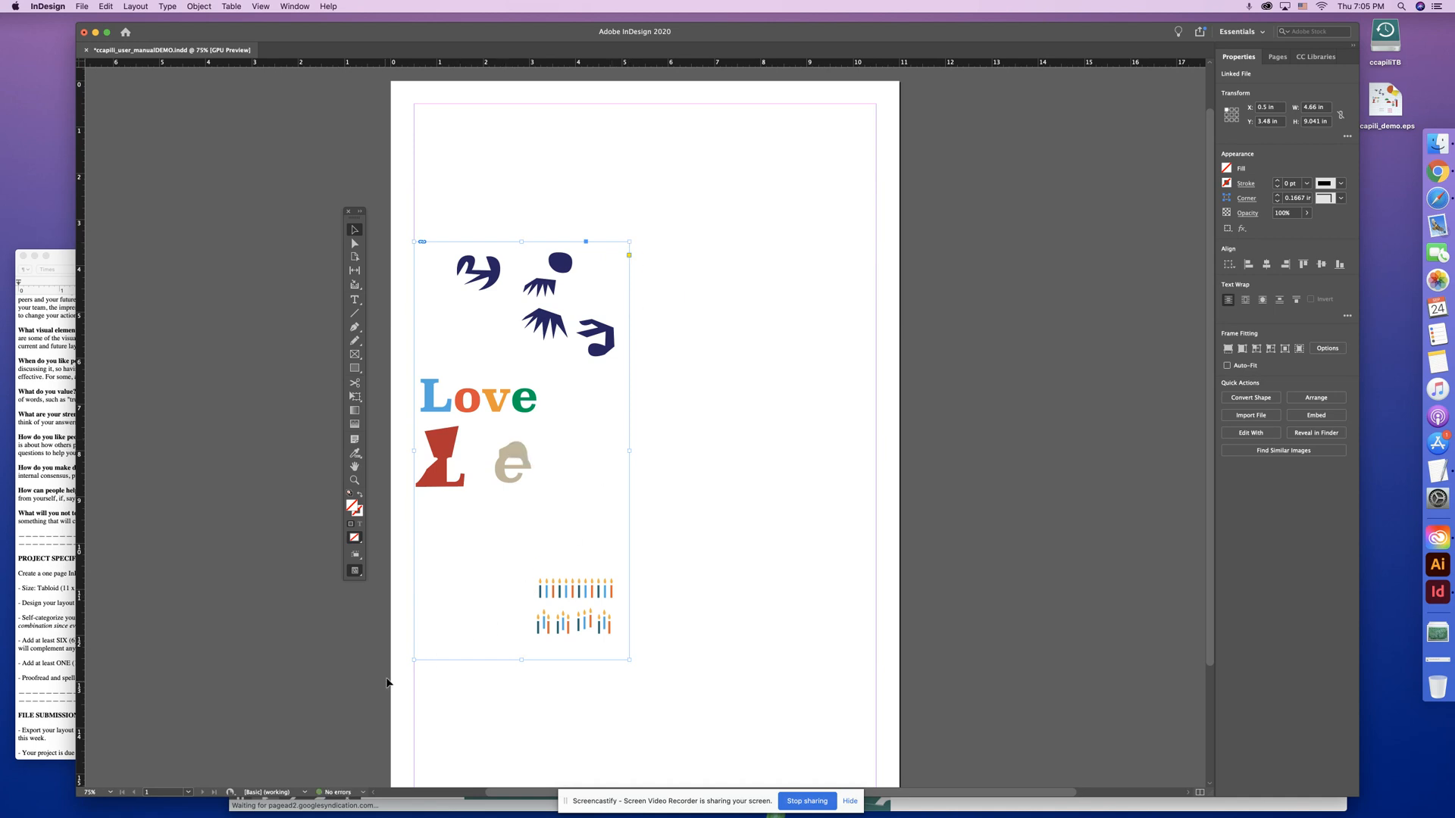
left_click_drag(414, 659, 448, 367)
left_click(679, 425)
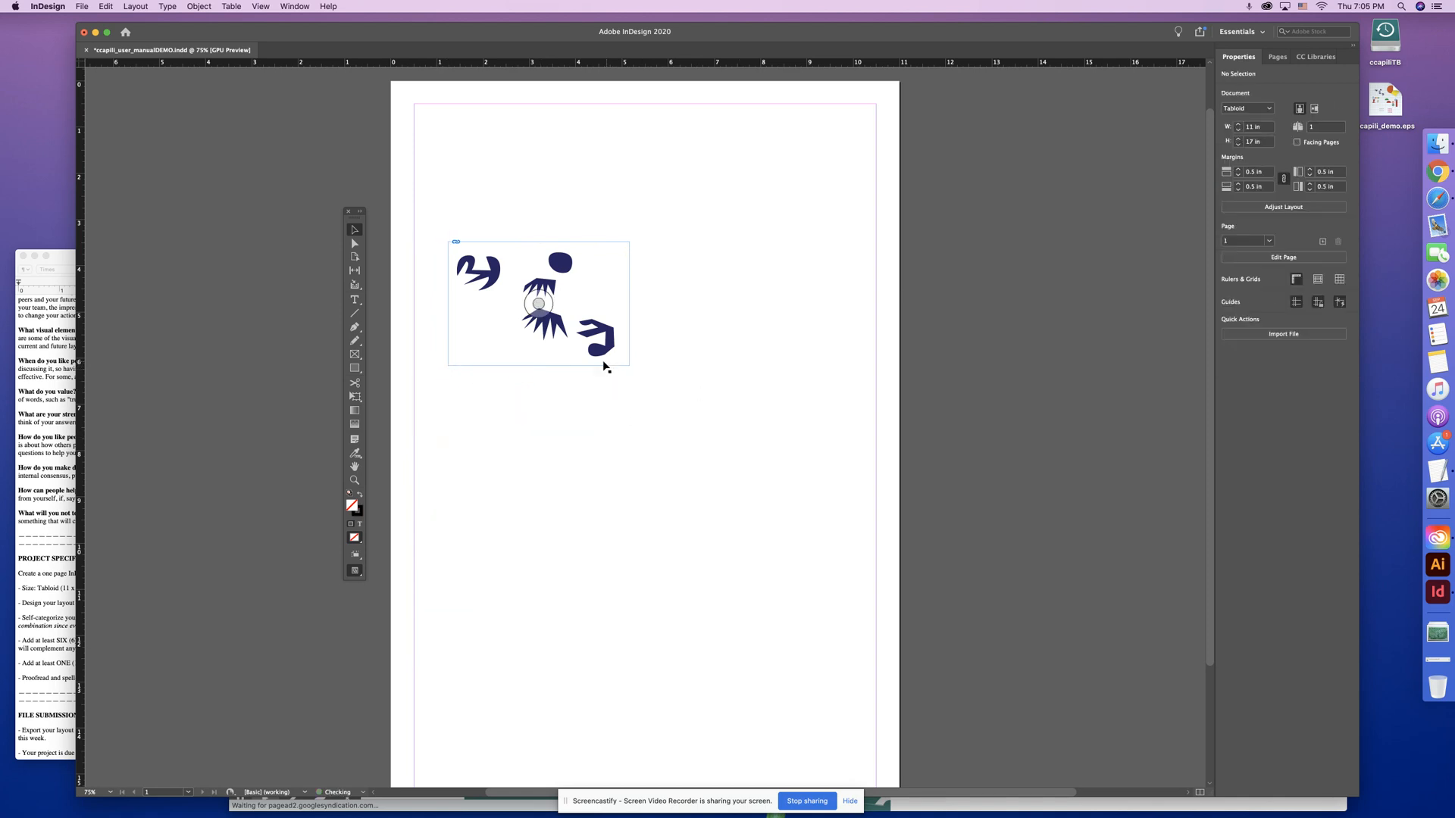
left_click_drag(604, 356, 298, 236)
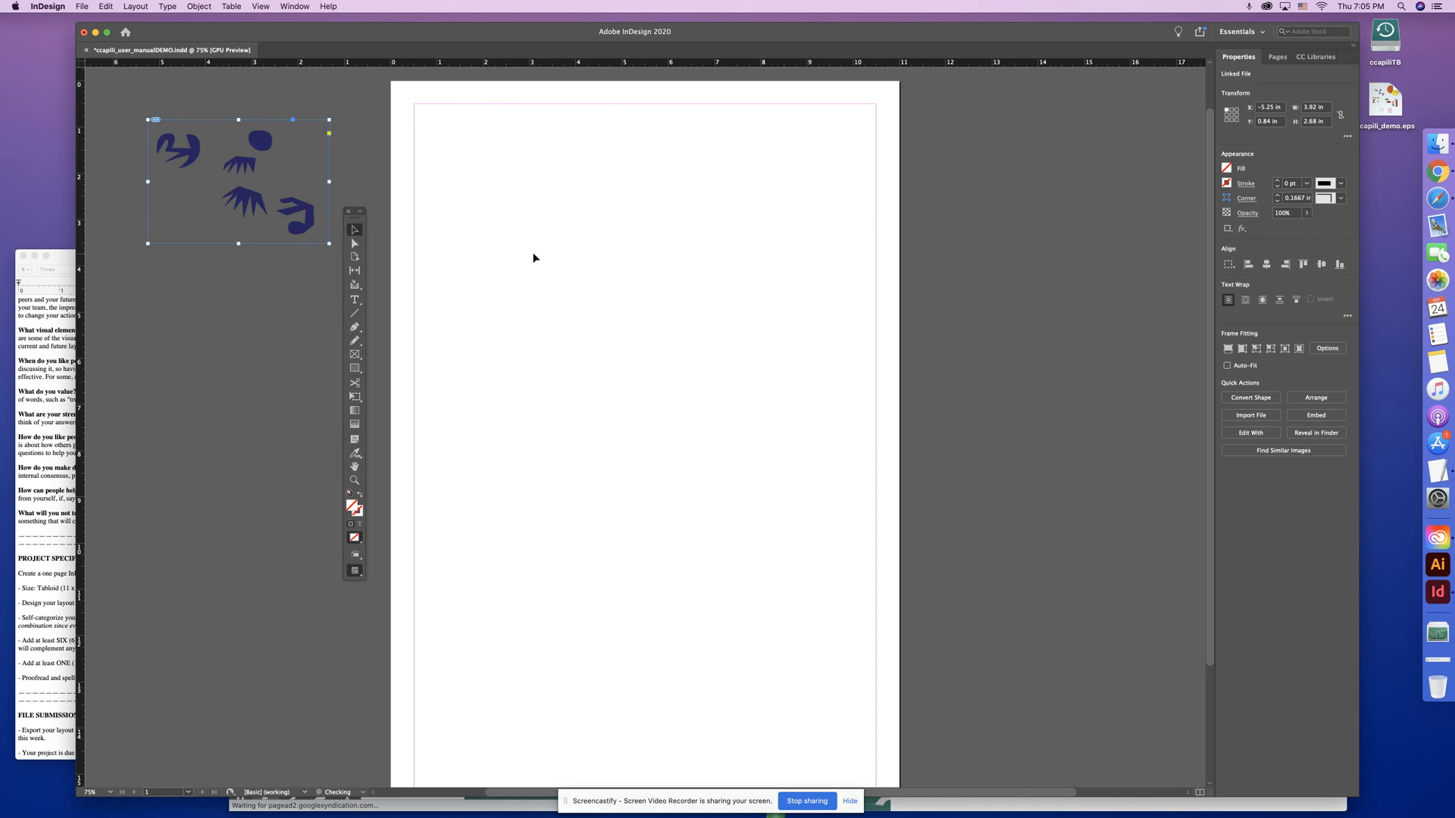
- Paste another copy of the artwork, crop it to the orange circle and yellow square, and move it onto the pasteboard below the navy shapes
left_click(106, 7)
left_click(121, 70)
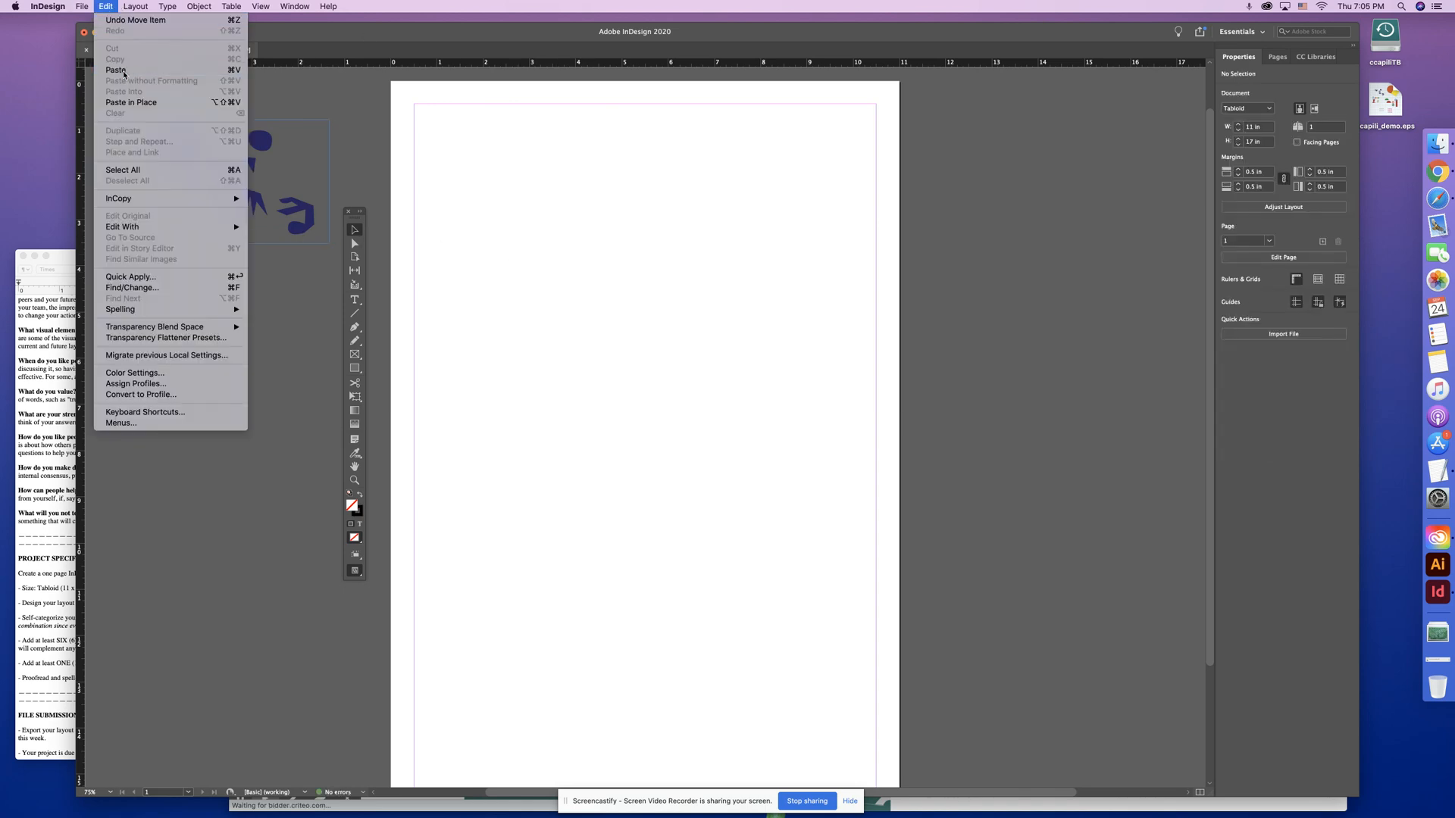
left_click(538, 188)
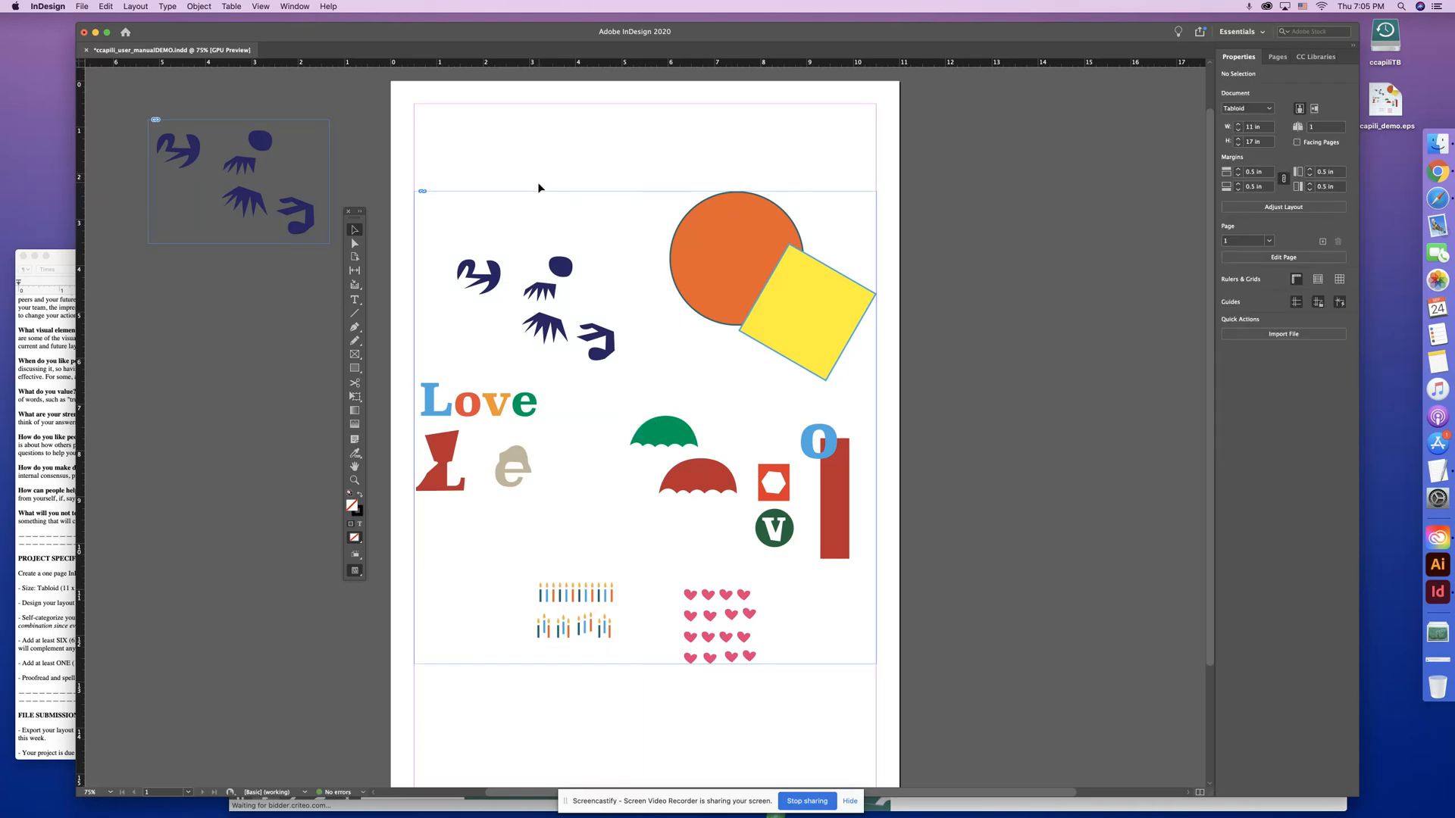
left_click(455, 221)
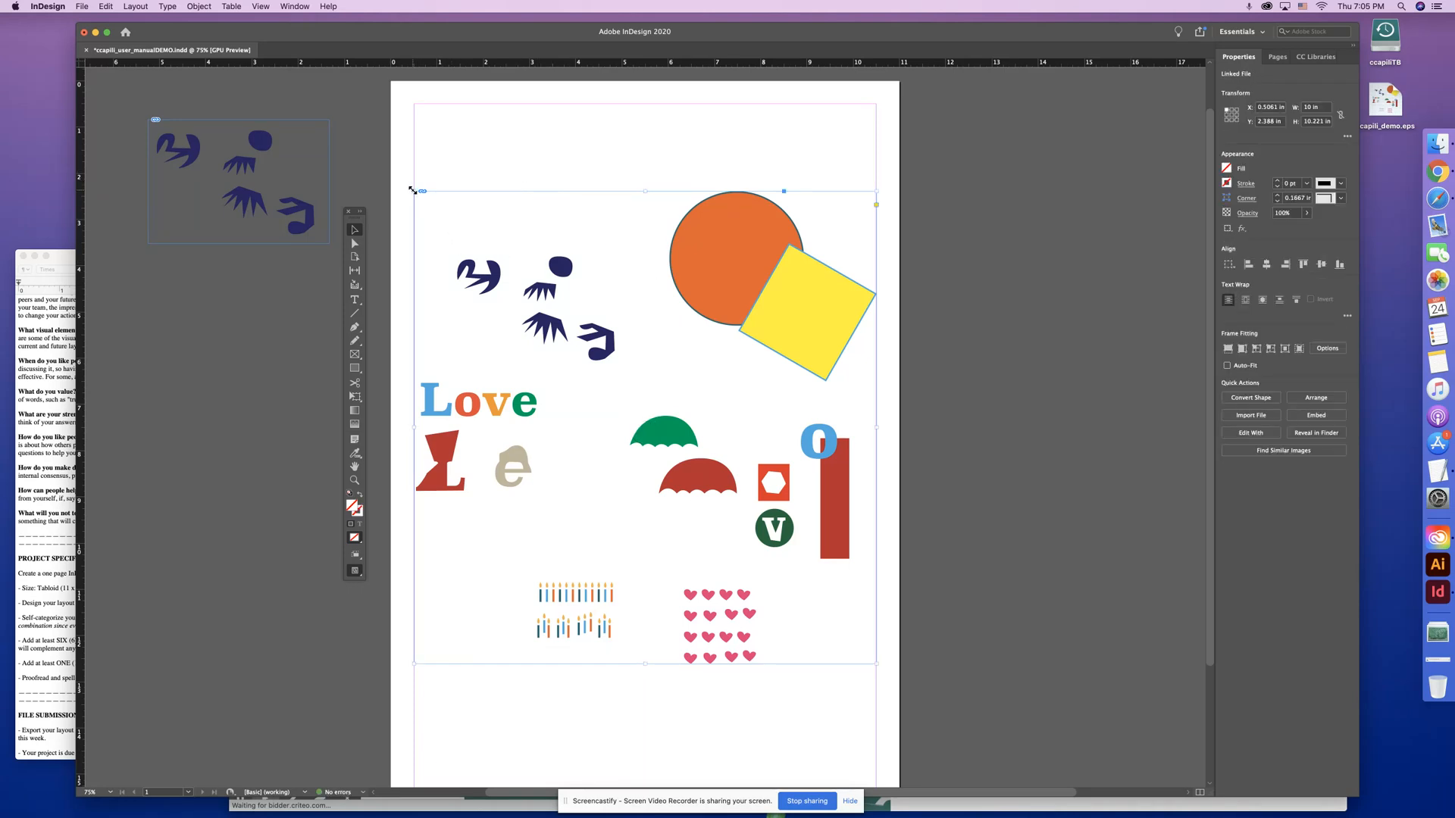
left_click_drag(416, 191, 642, 183)
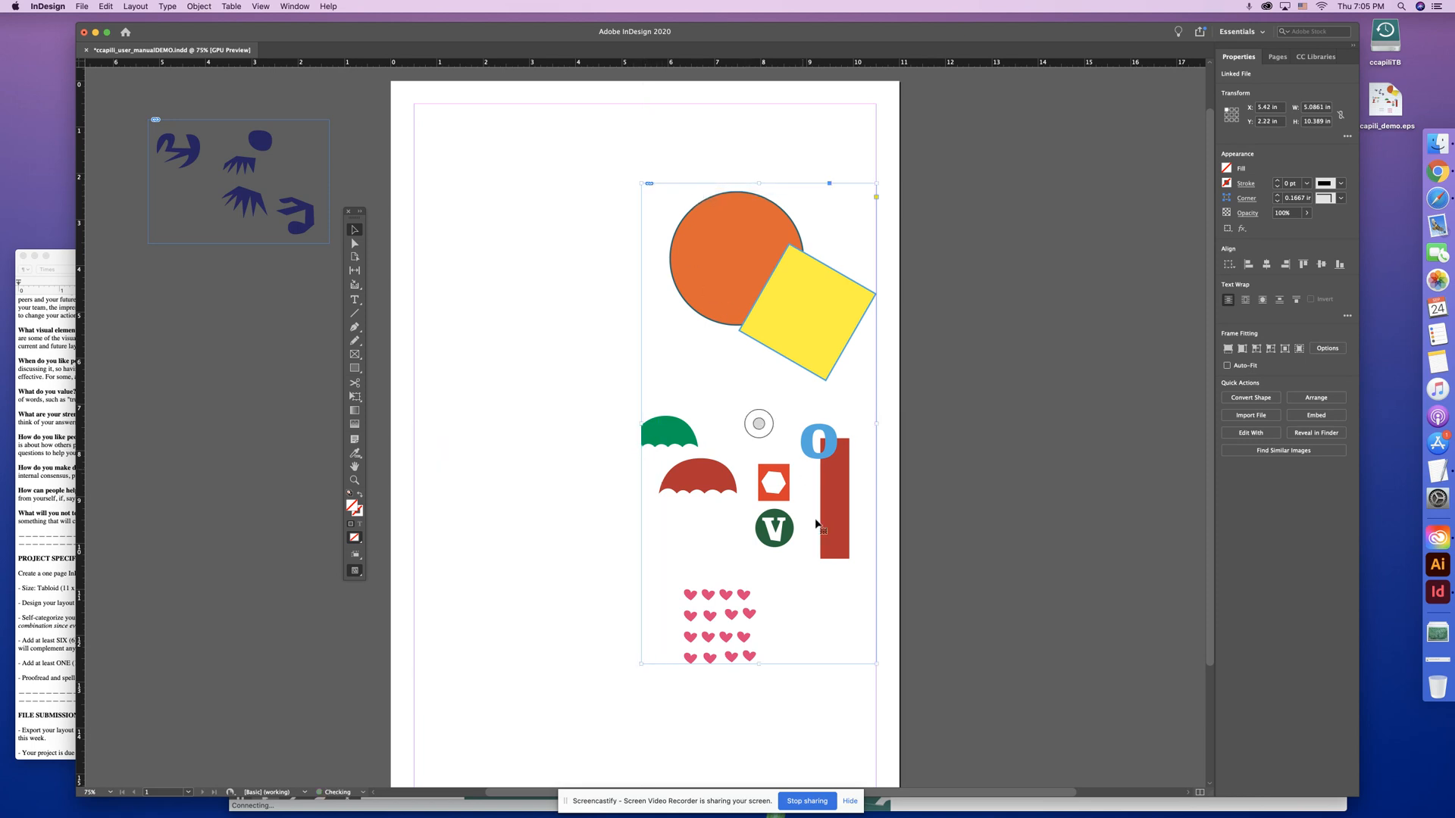
left_click_drag(759, 665, 759, 393)
left_click_drag(847, 324, 297, 389)
left_click(519, 387)
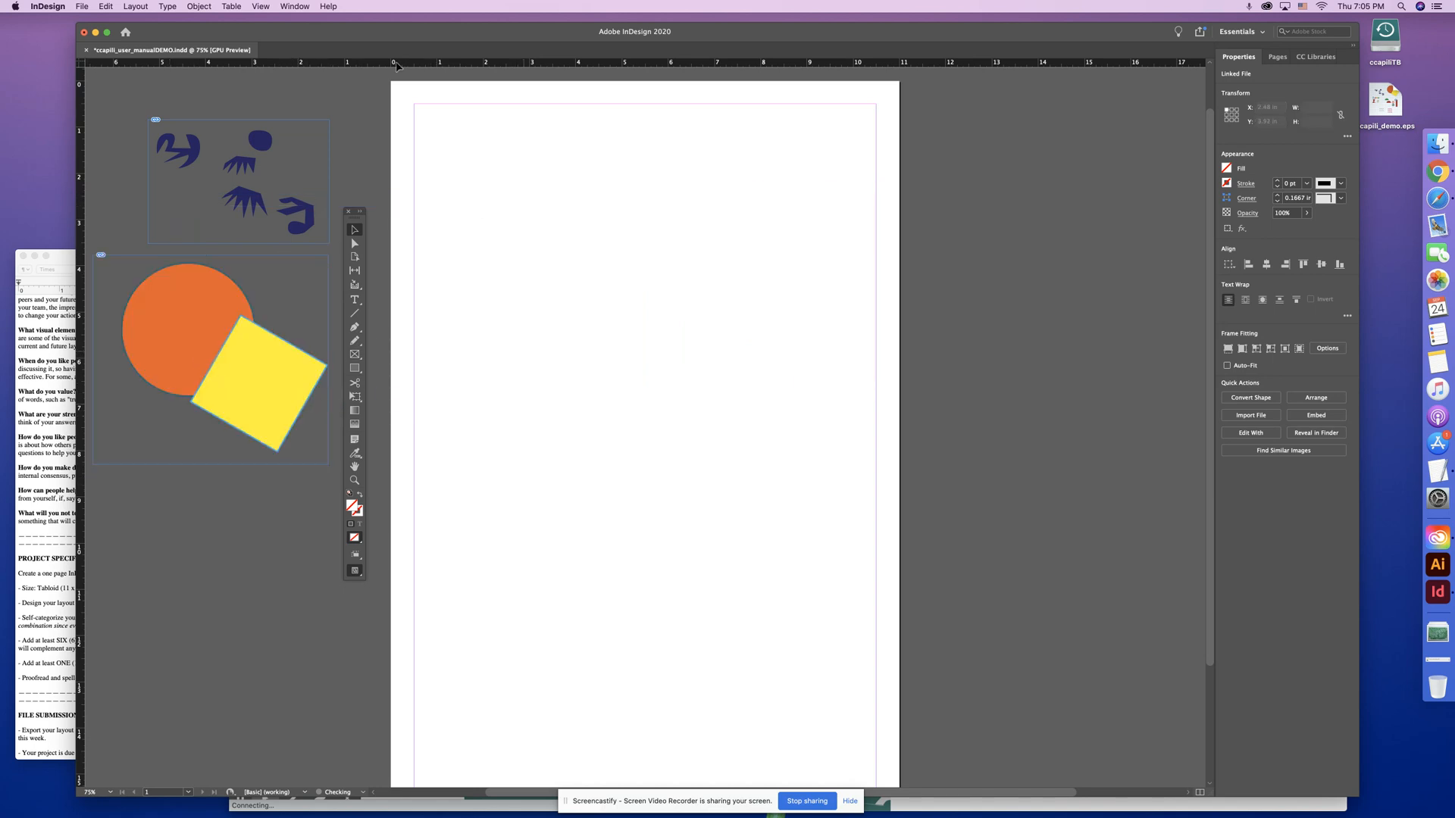
- Paste the artwork again, crop it to the red L and beige e, about 3 by 1.7 in, and move it below the circle and square
left_click(111, 7)
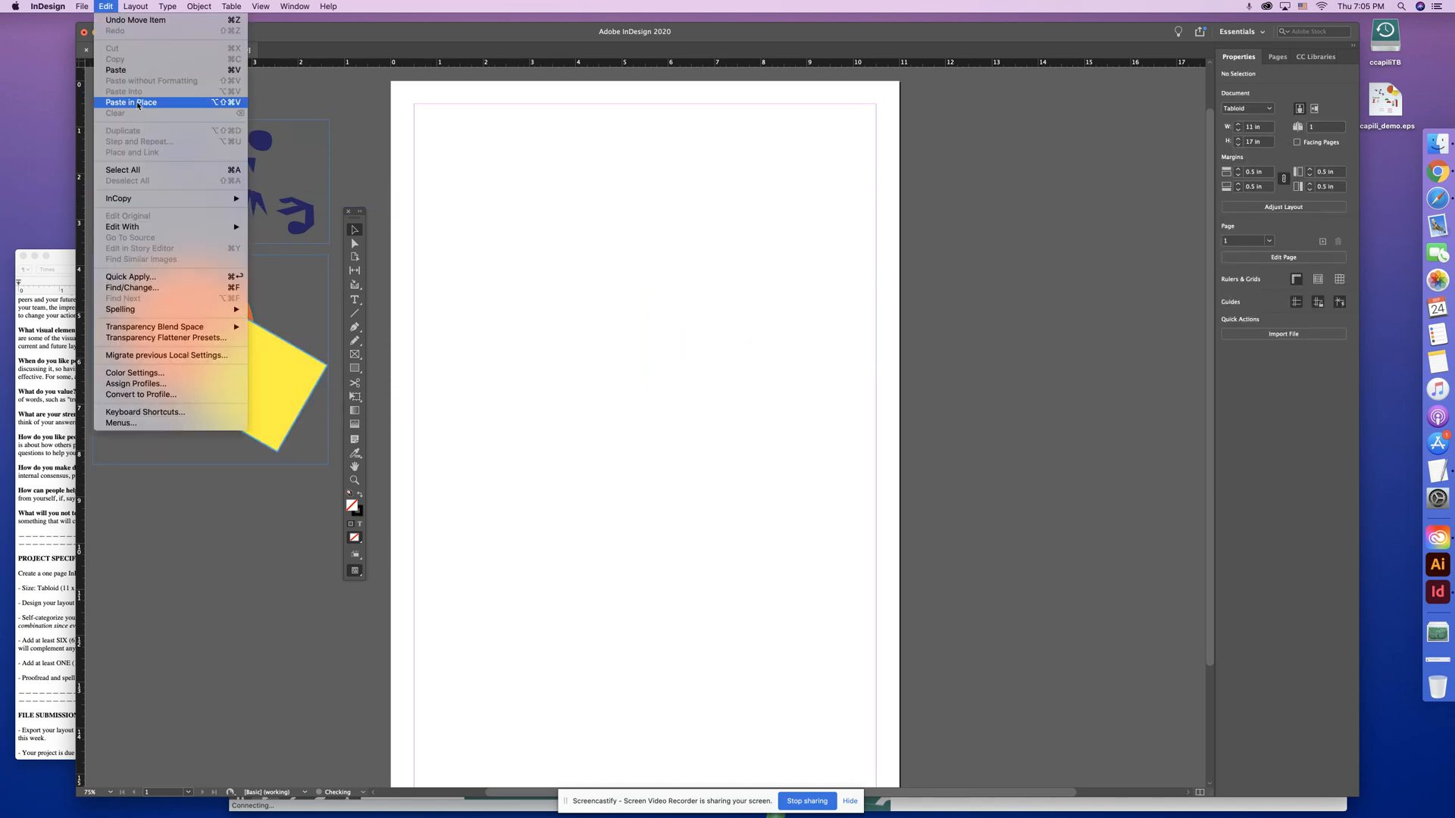
left_click(119, 70)
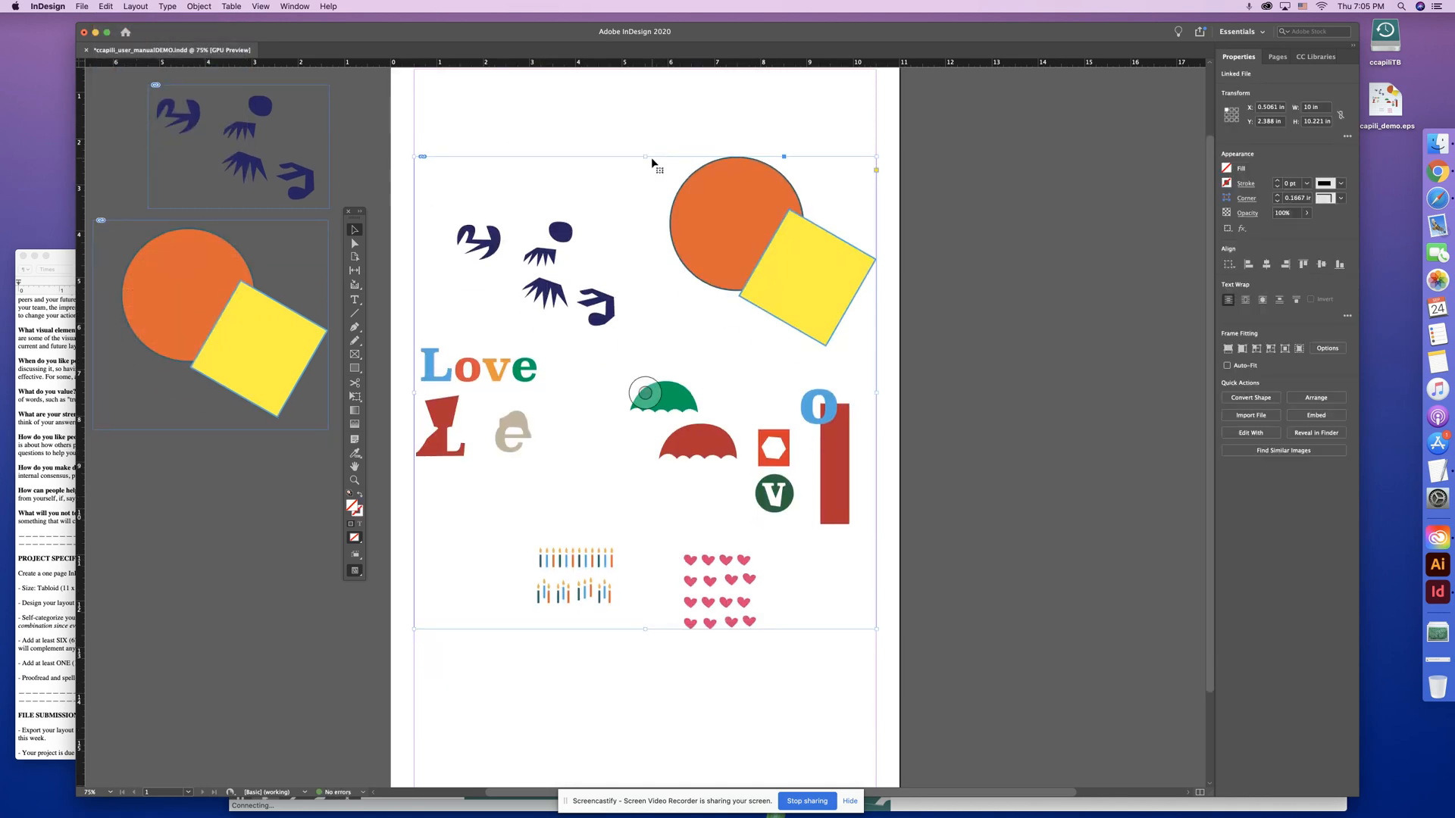
left_click_drag(645, 156, 624, 389)
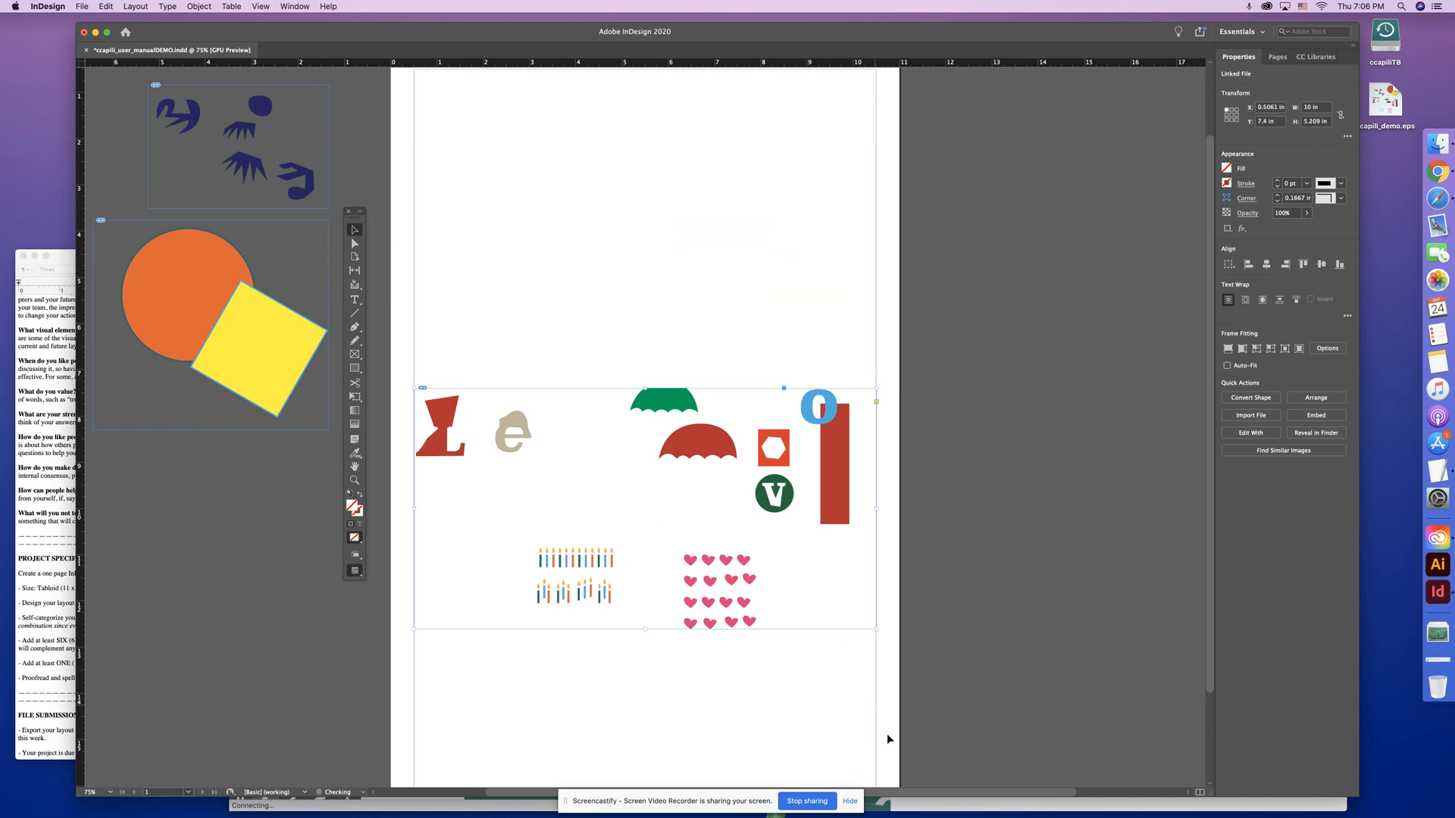
left_click_drag(875, 628, 274, 504)
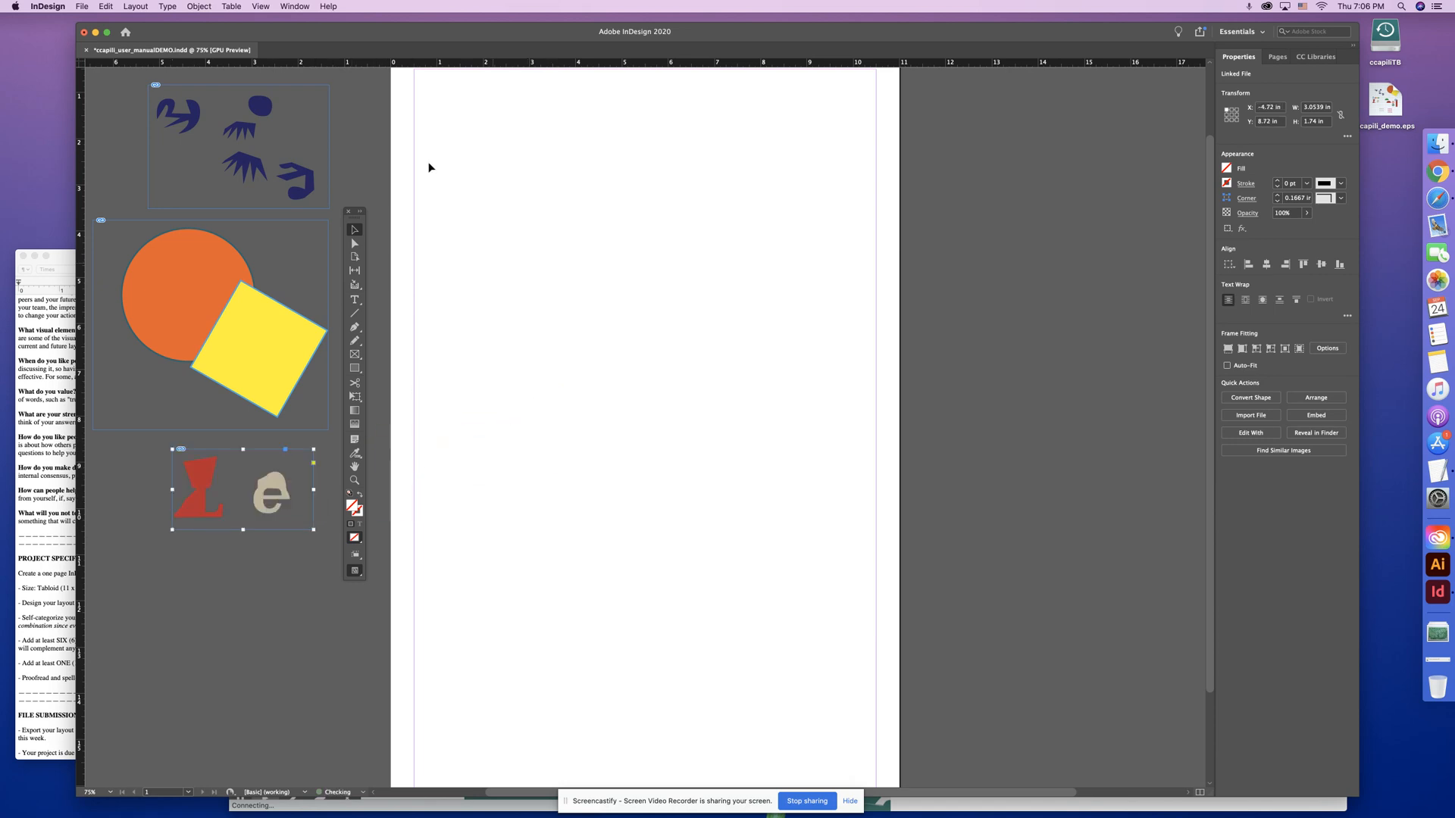
- Paste the artwork again, crop it to the pink hearts, about 2 by 2 in, and move it onto the pasteboard right of the page
left_click(106, 6)
left_click(115, 70)
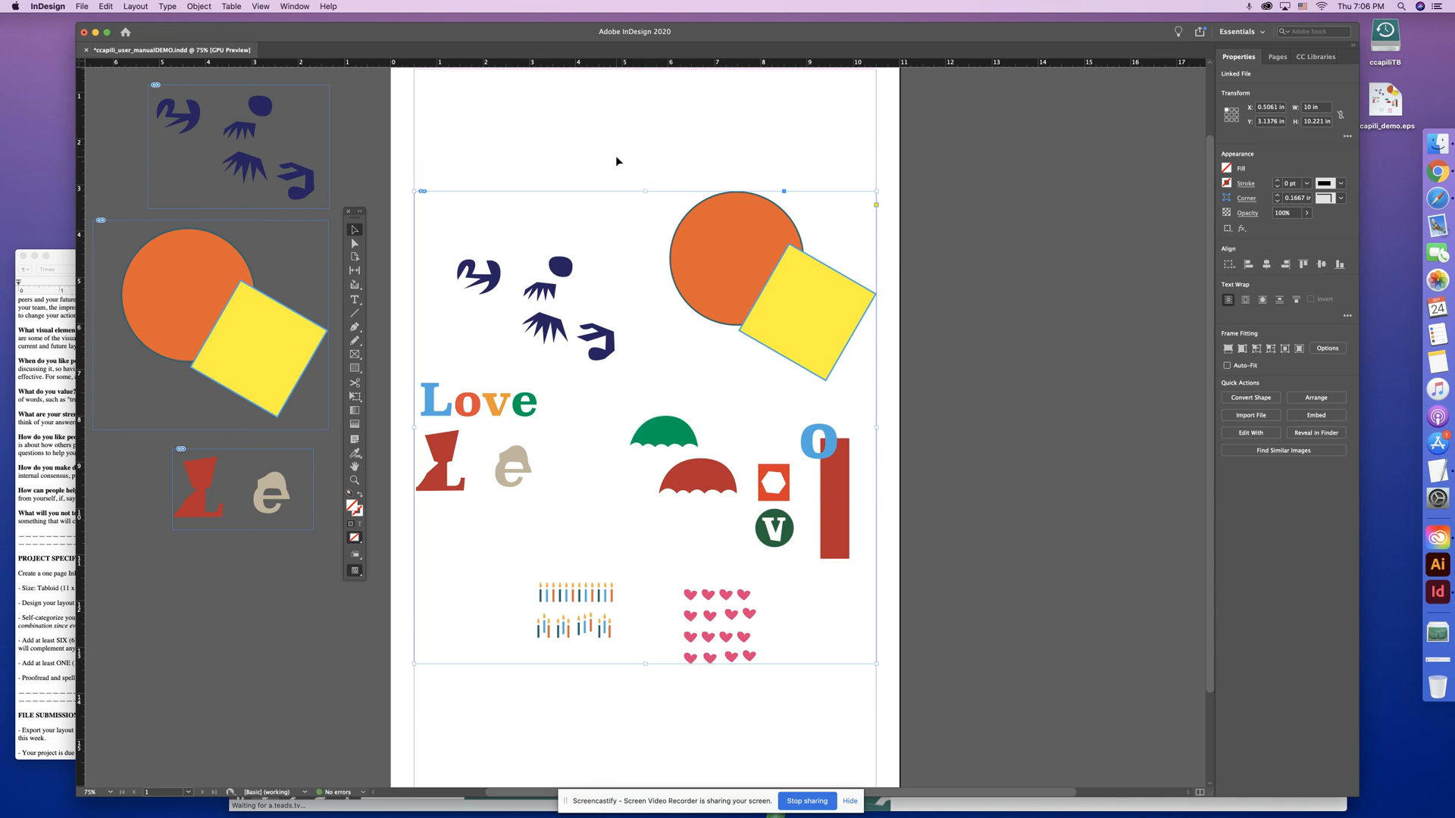
left_click_drag(415, 191, 671, 579)
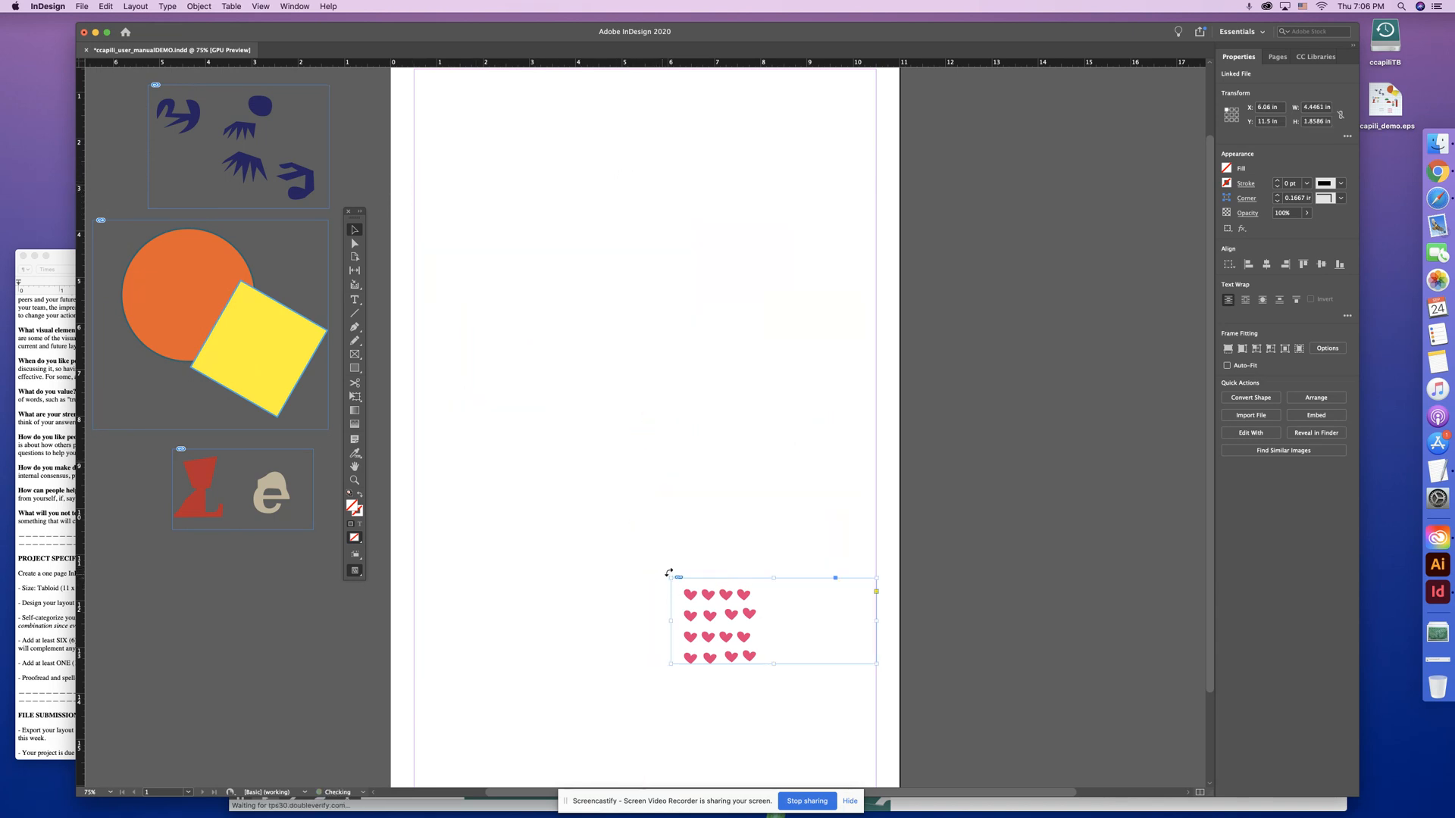
left_click_drag(878, 620, 766, 621)
left_click_drag(719, 664, 1009, 203)
- Paste the artwork again, crop it to the candles, about 2 by 2.1 in, and move it onto the pasteboard below the hearts
left_click(82, 6)
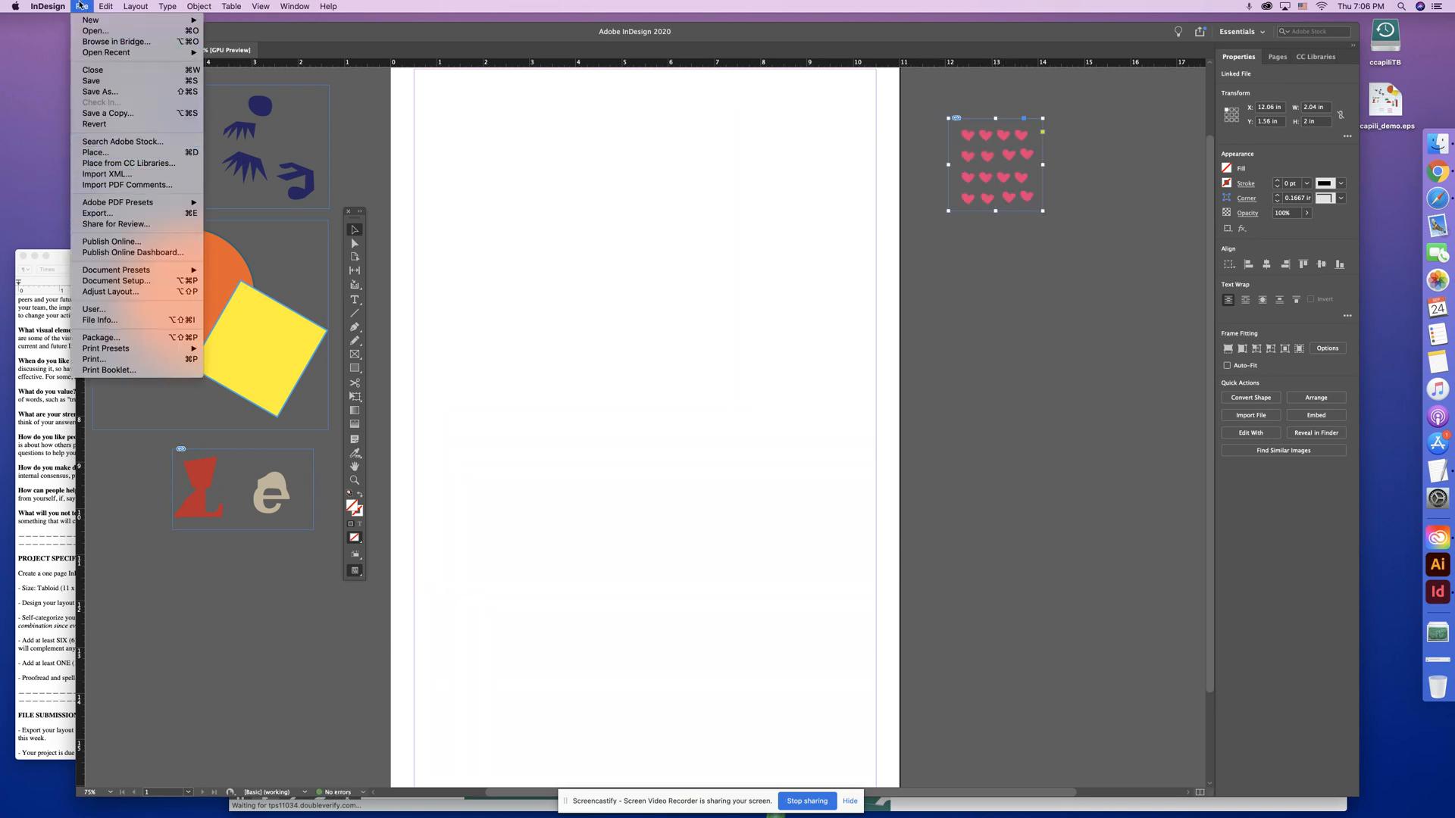
mouse_move(106, 6)
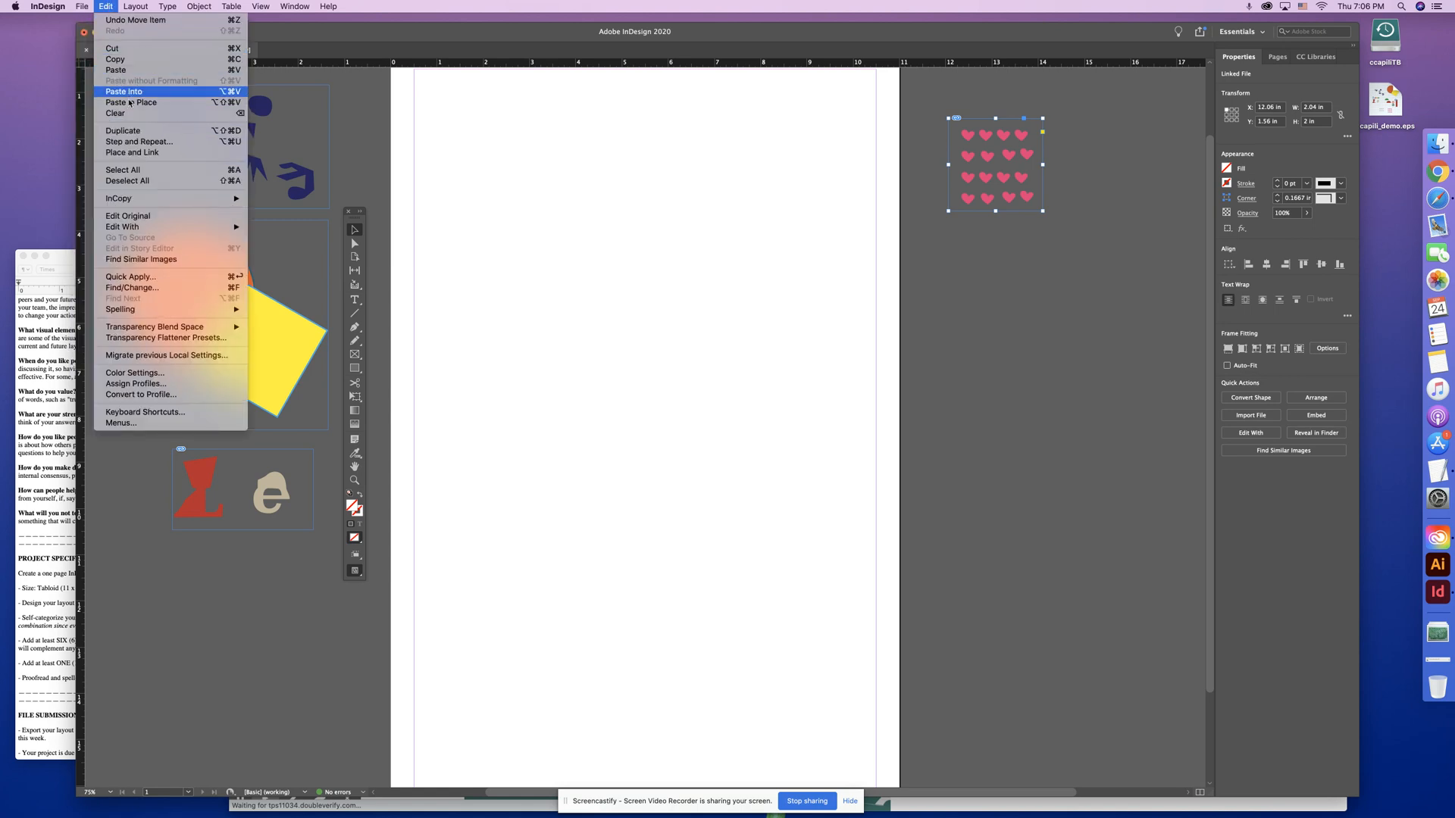
left_click(117, 72)
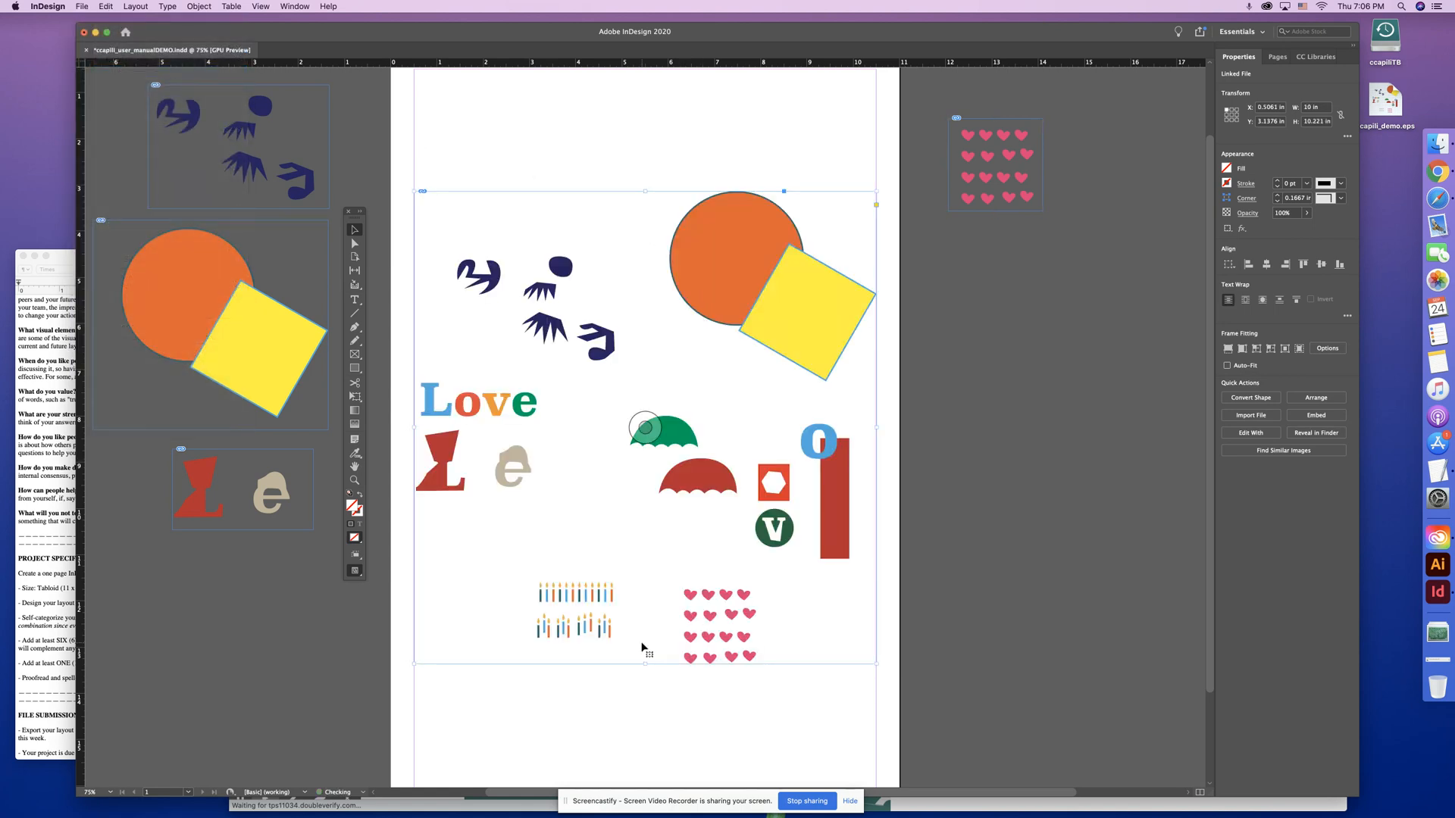
left_click_drag(875, 191, 621, 561)
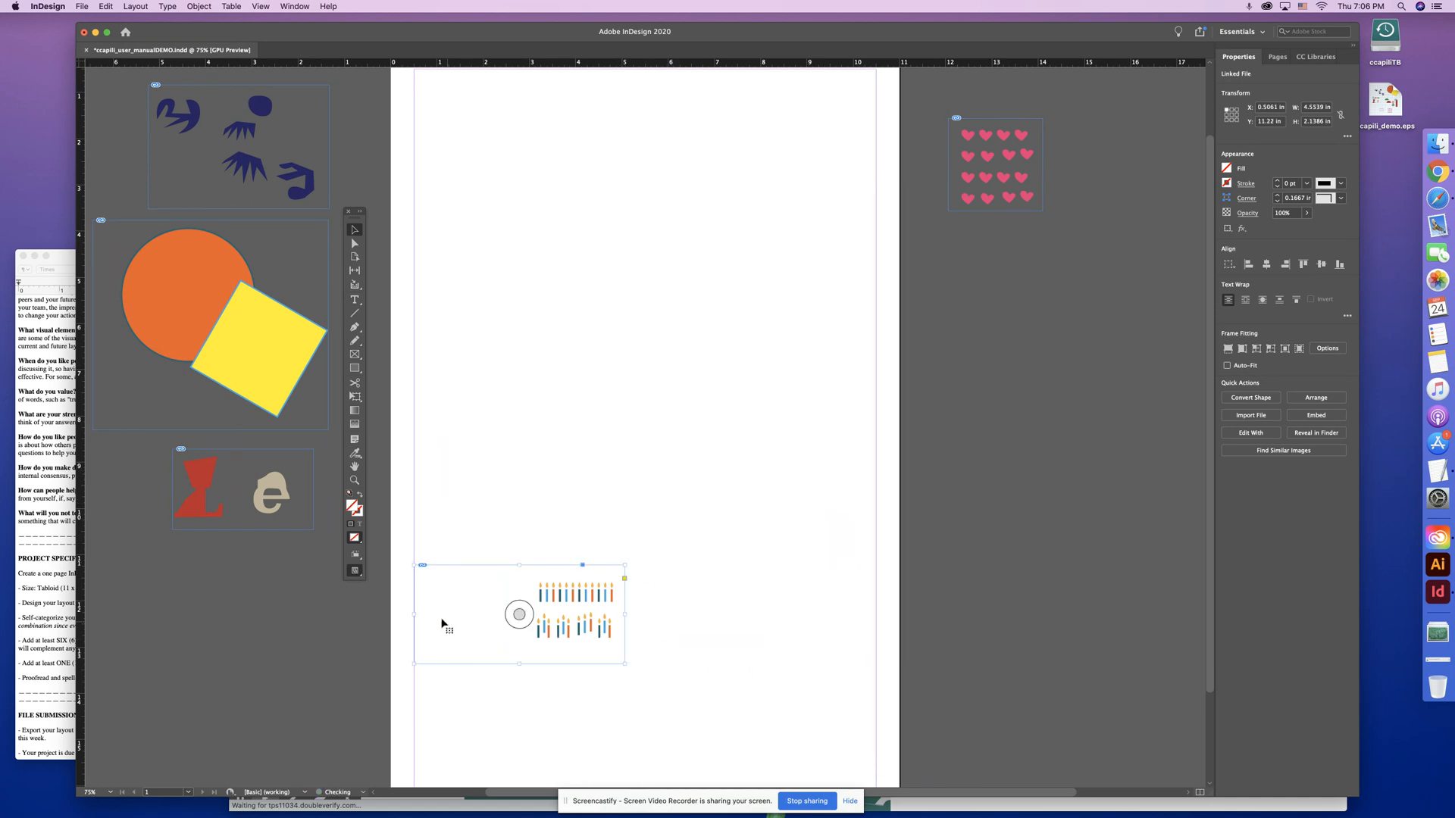
left_click_drag(414, 614, 964, 280)
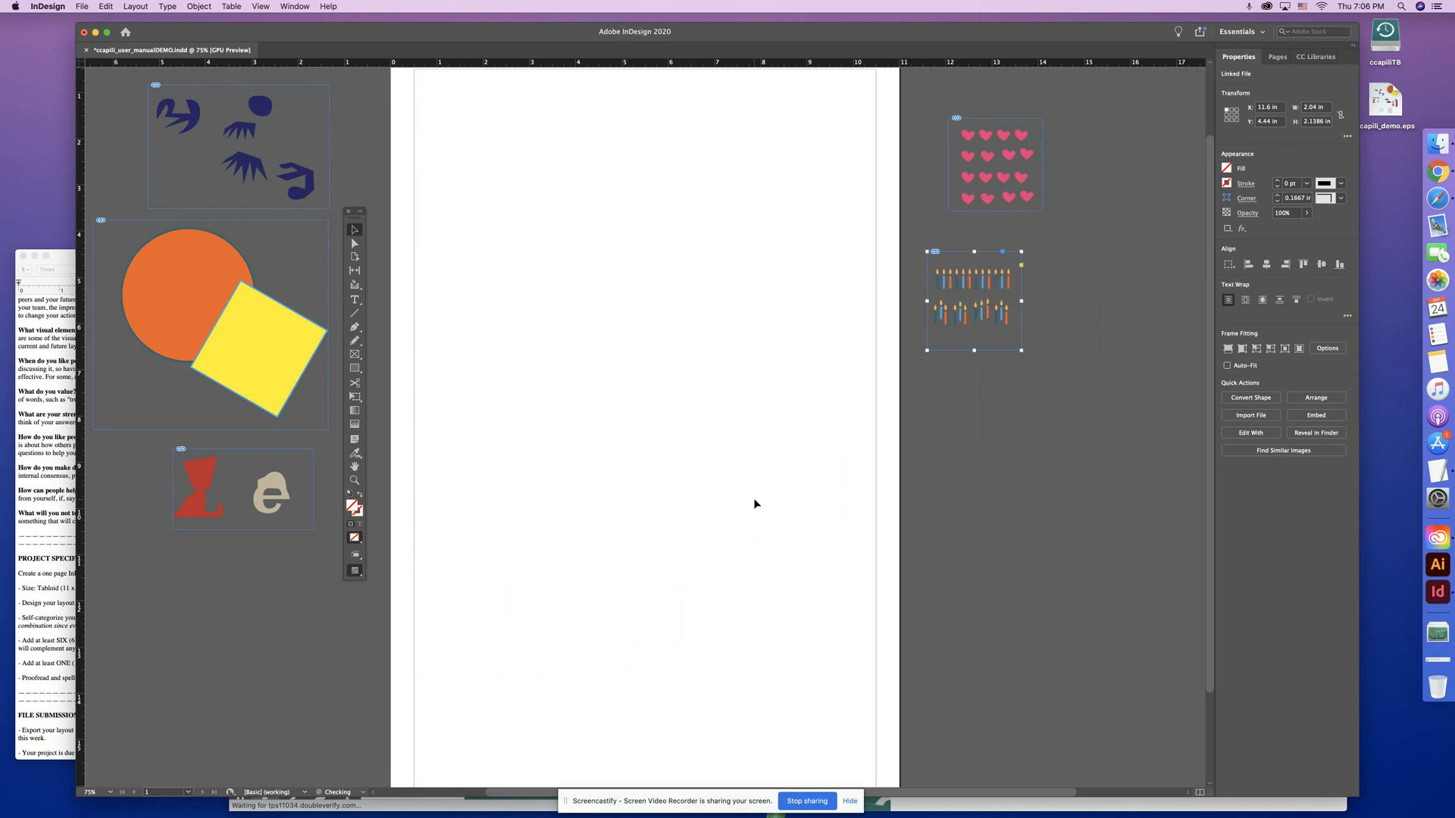
- Paste the artwork again, crop it to the red hexagon tile and green V badge, about 1 by 2.1 in, and move it below the candles
left_click(108, 7)
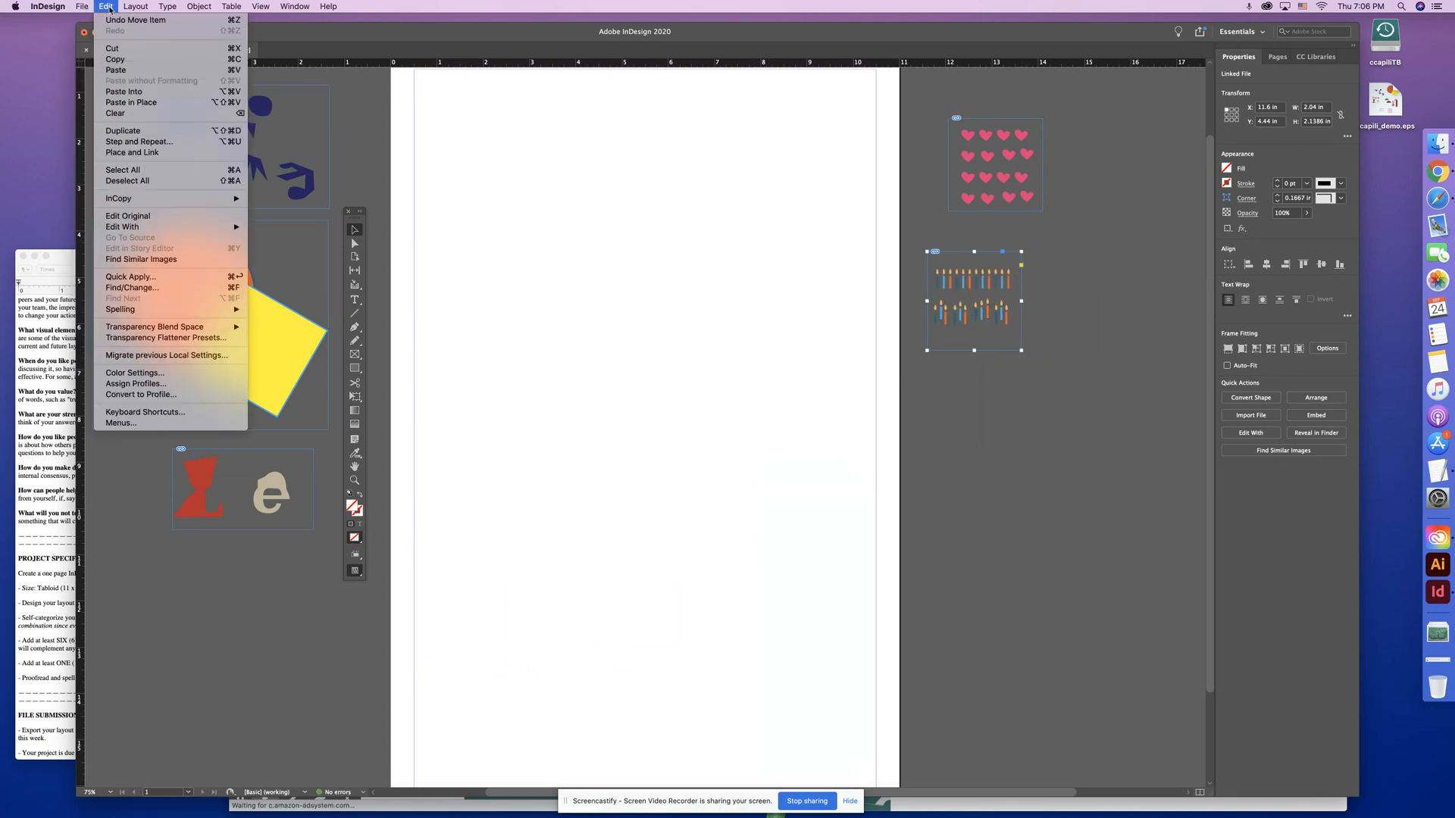
left_click(115, 70)
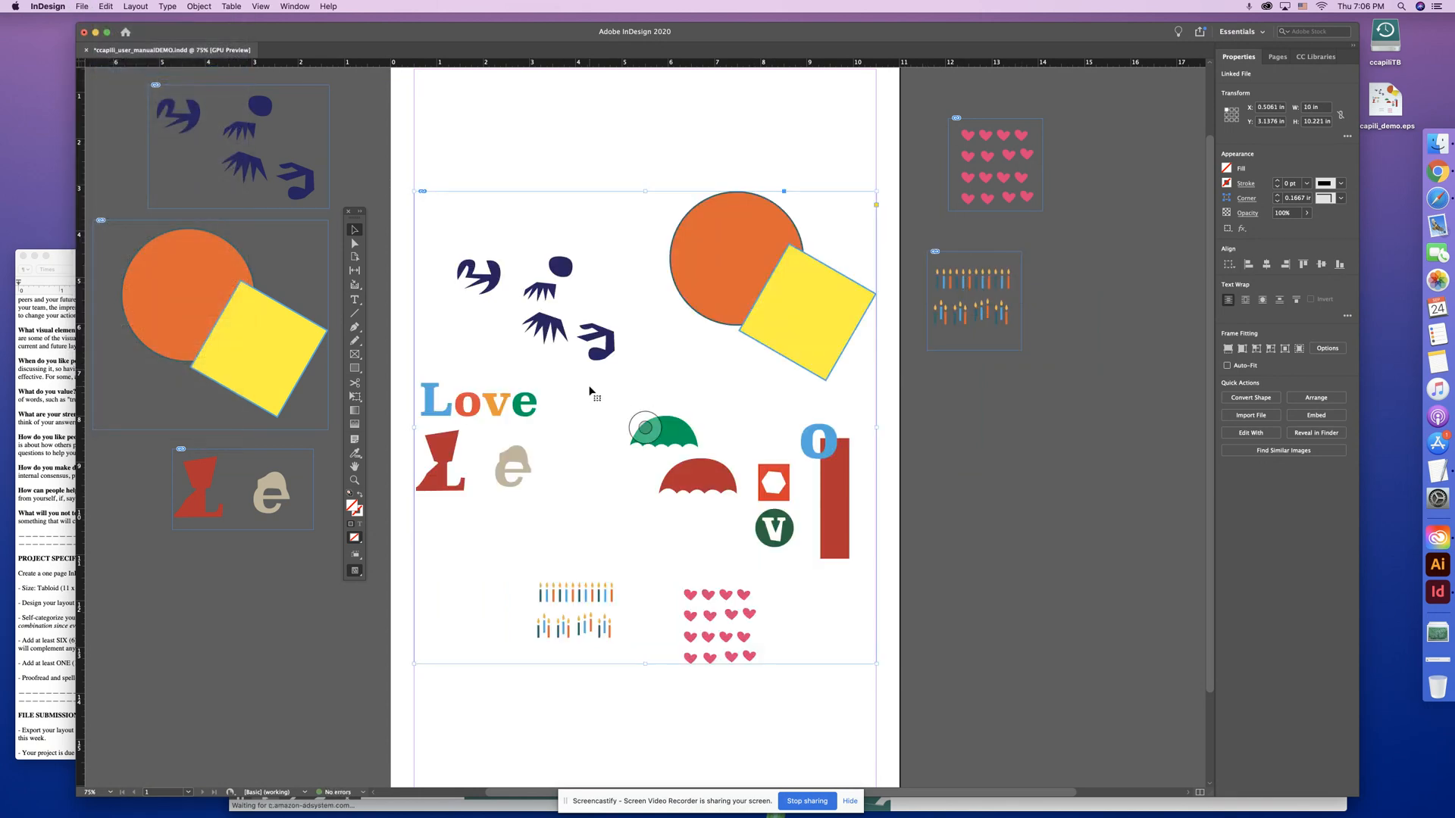
left_click_drag(876, 191, 798, 457)
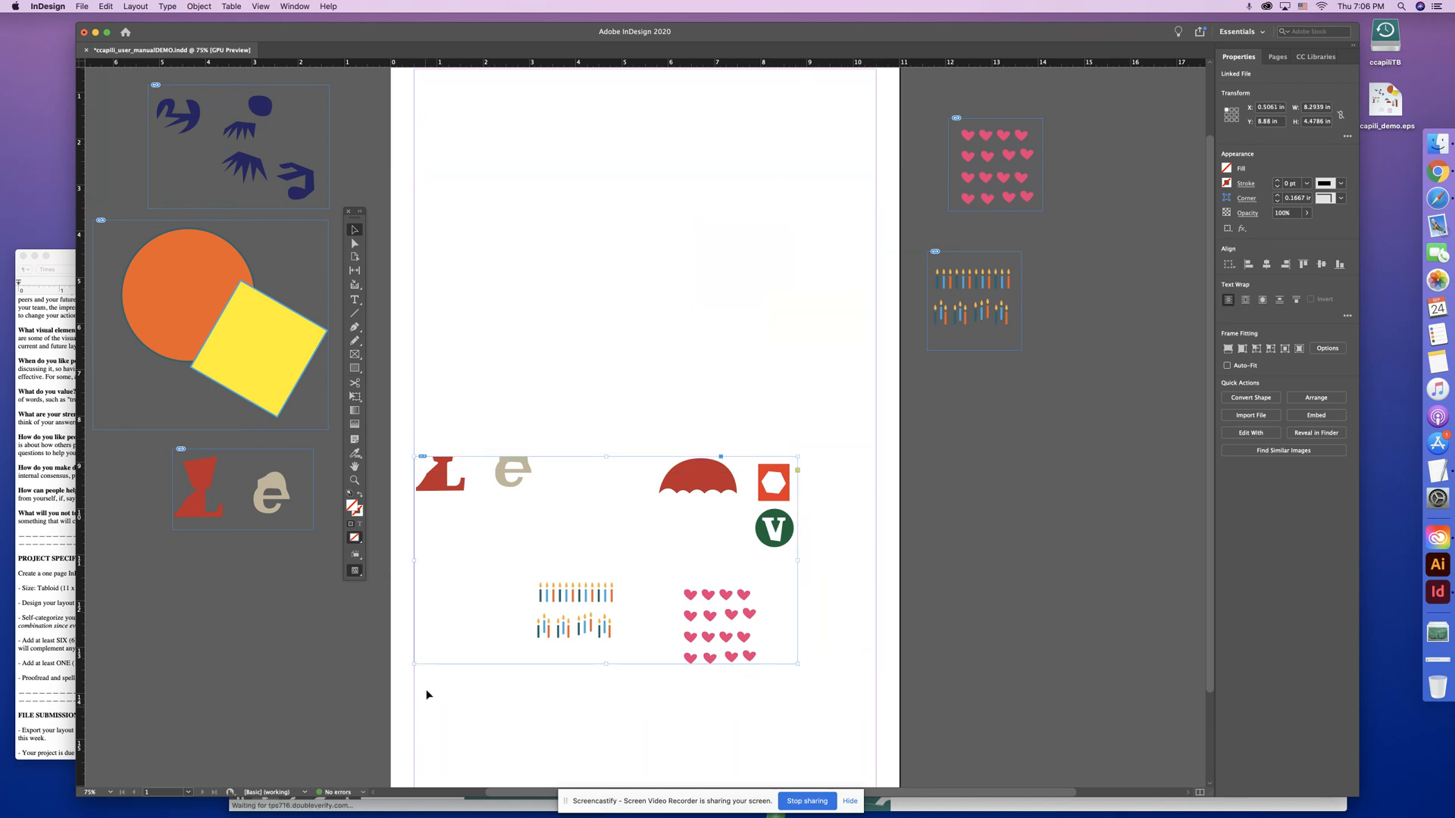
left_click_drag(414, 663, 749, 556)
left_click(822, 493)
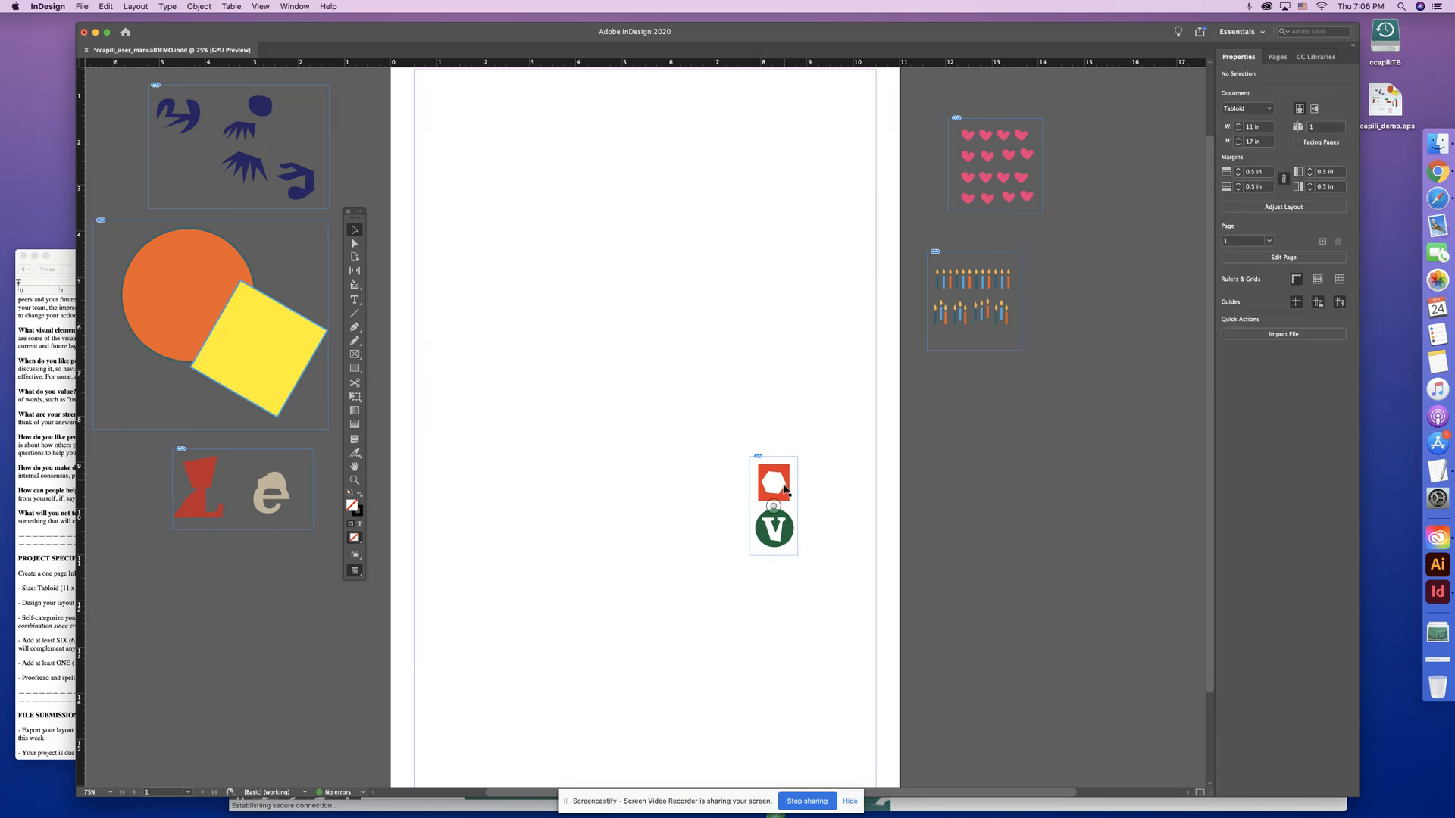
left_click(789, 496)
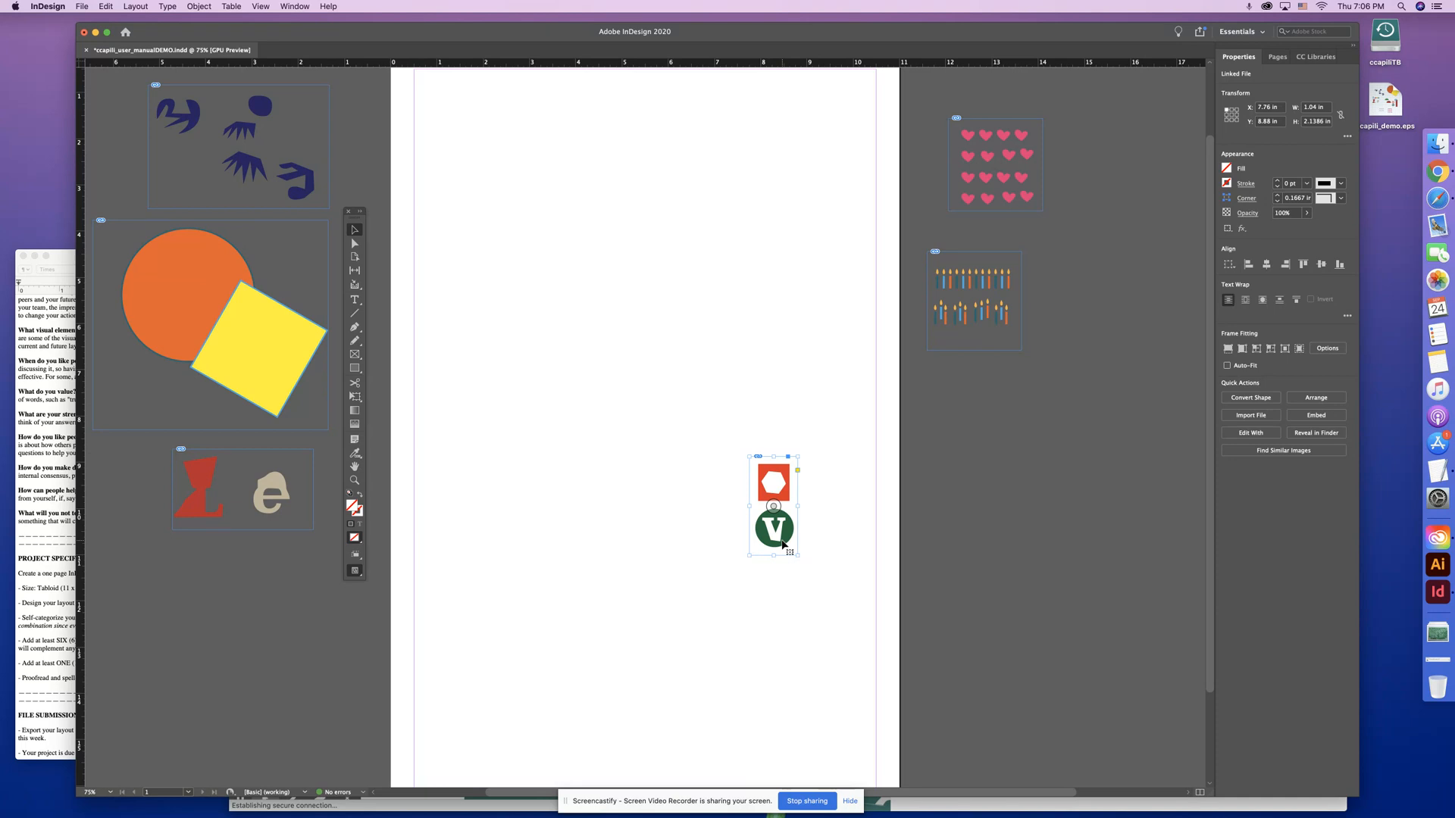
left_click_drag(783, 544, 970, 488)
- Deselect everything, save the document, and hide the margin guides
left_click(821, 491)
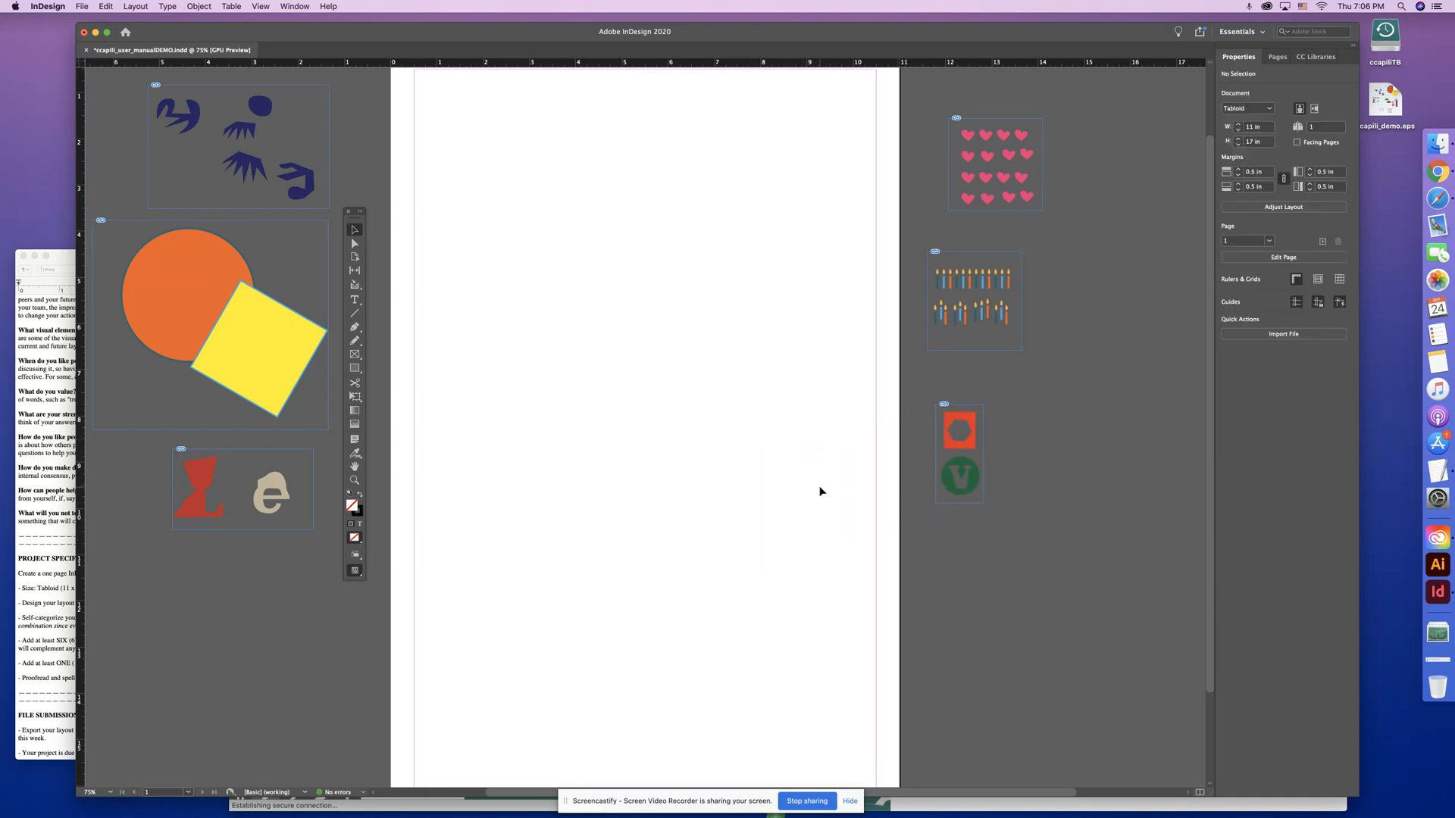
key("super+s")
key("super+semicolon")
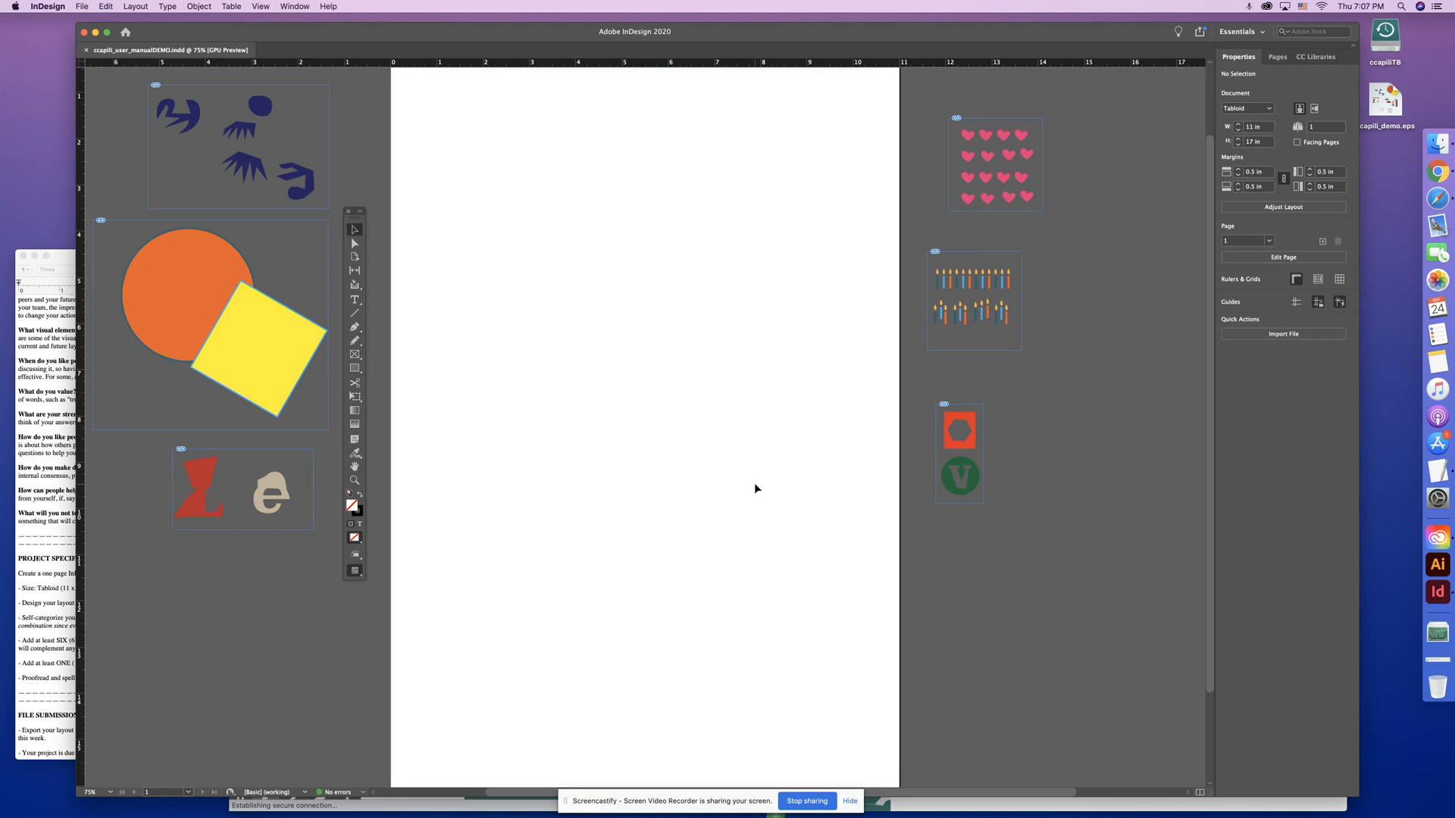
- Move the InDesign window aside and place the TextEdit brief, narrowed, beside it with the project specifications in view
left_click_drag(604, 425, 661, 445)
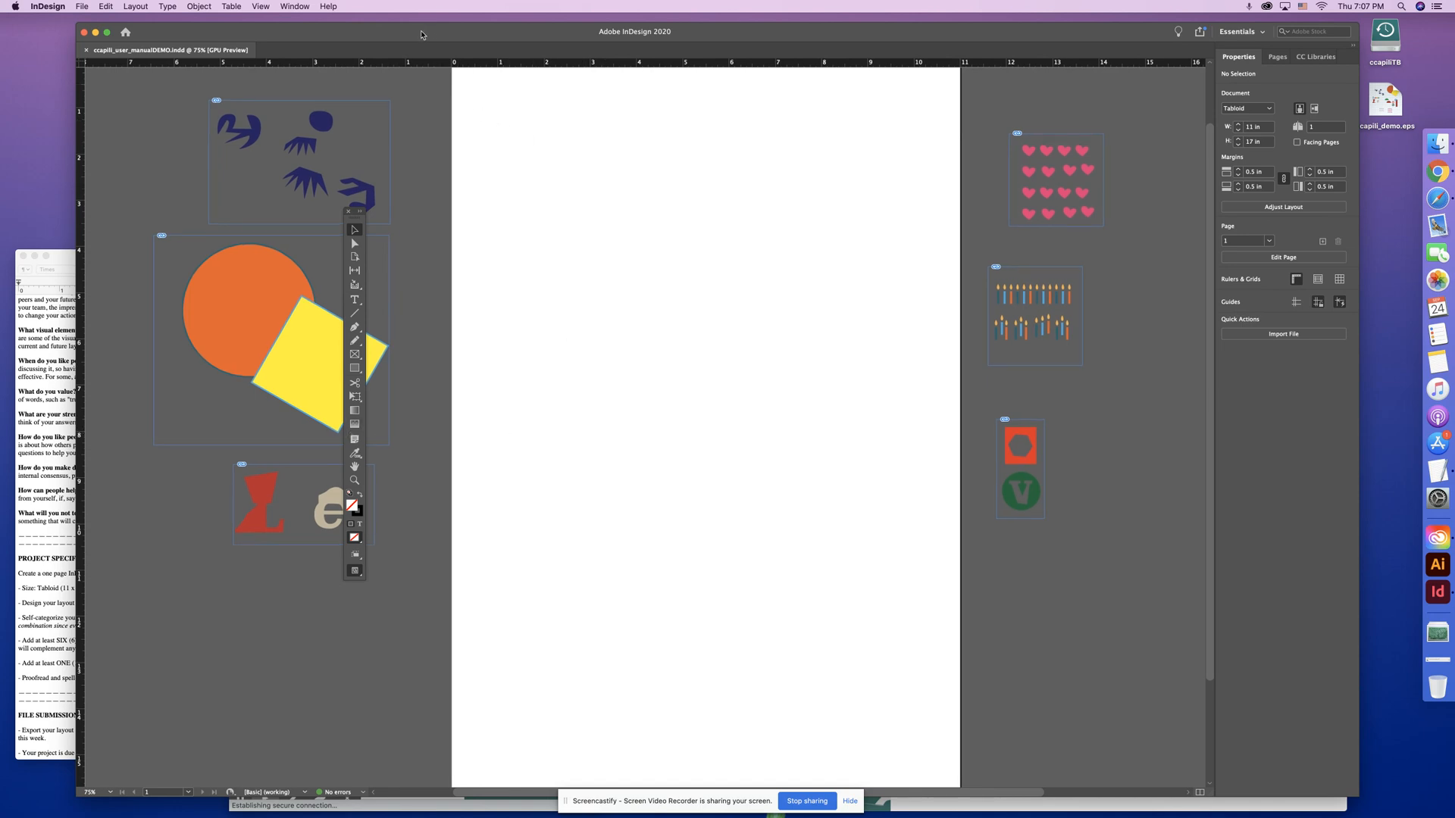
left_click_drag(421, 34, 511, 24)
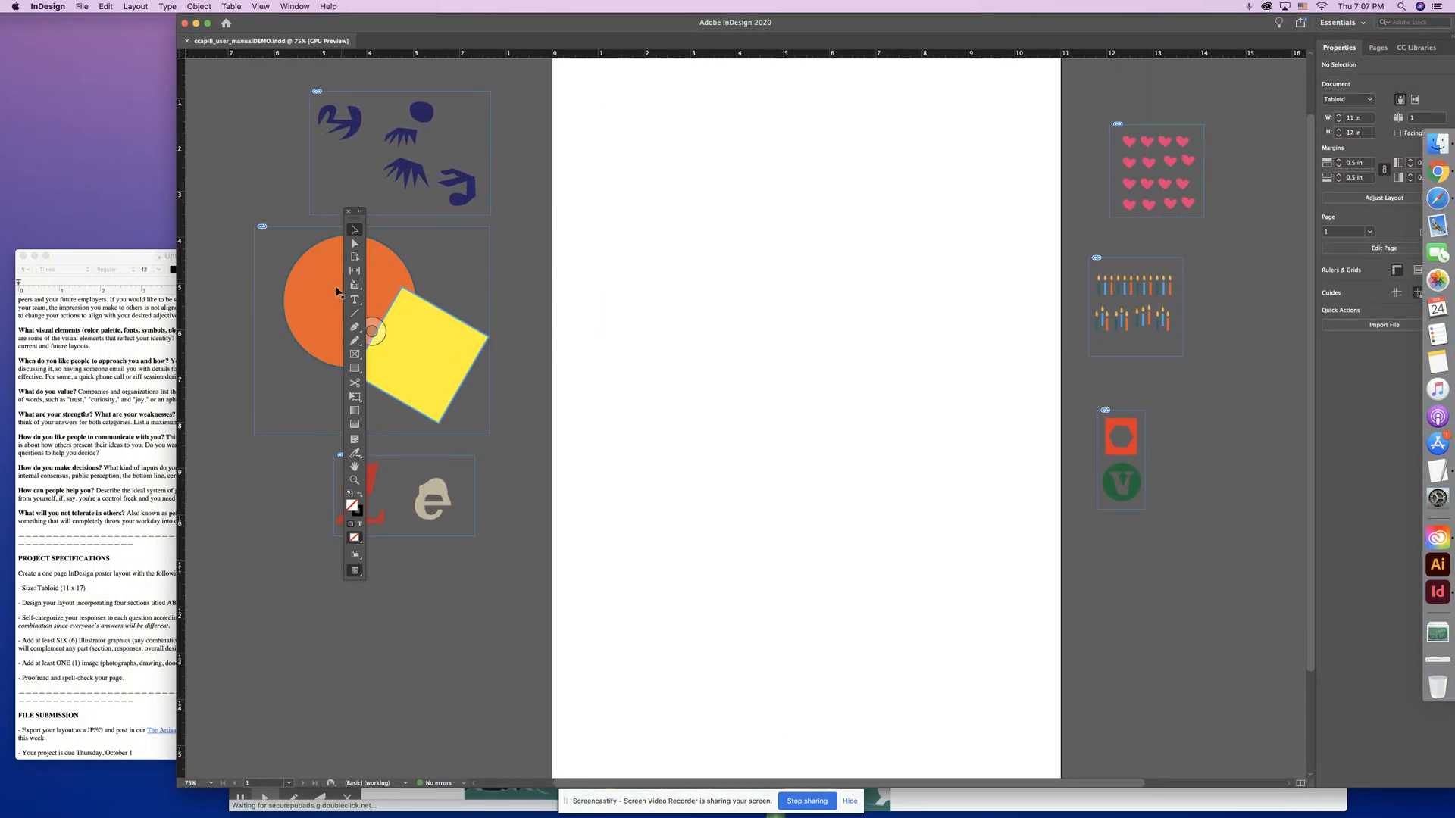
left_click_drag(121, 256, 119, 164)
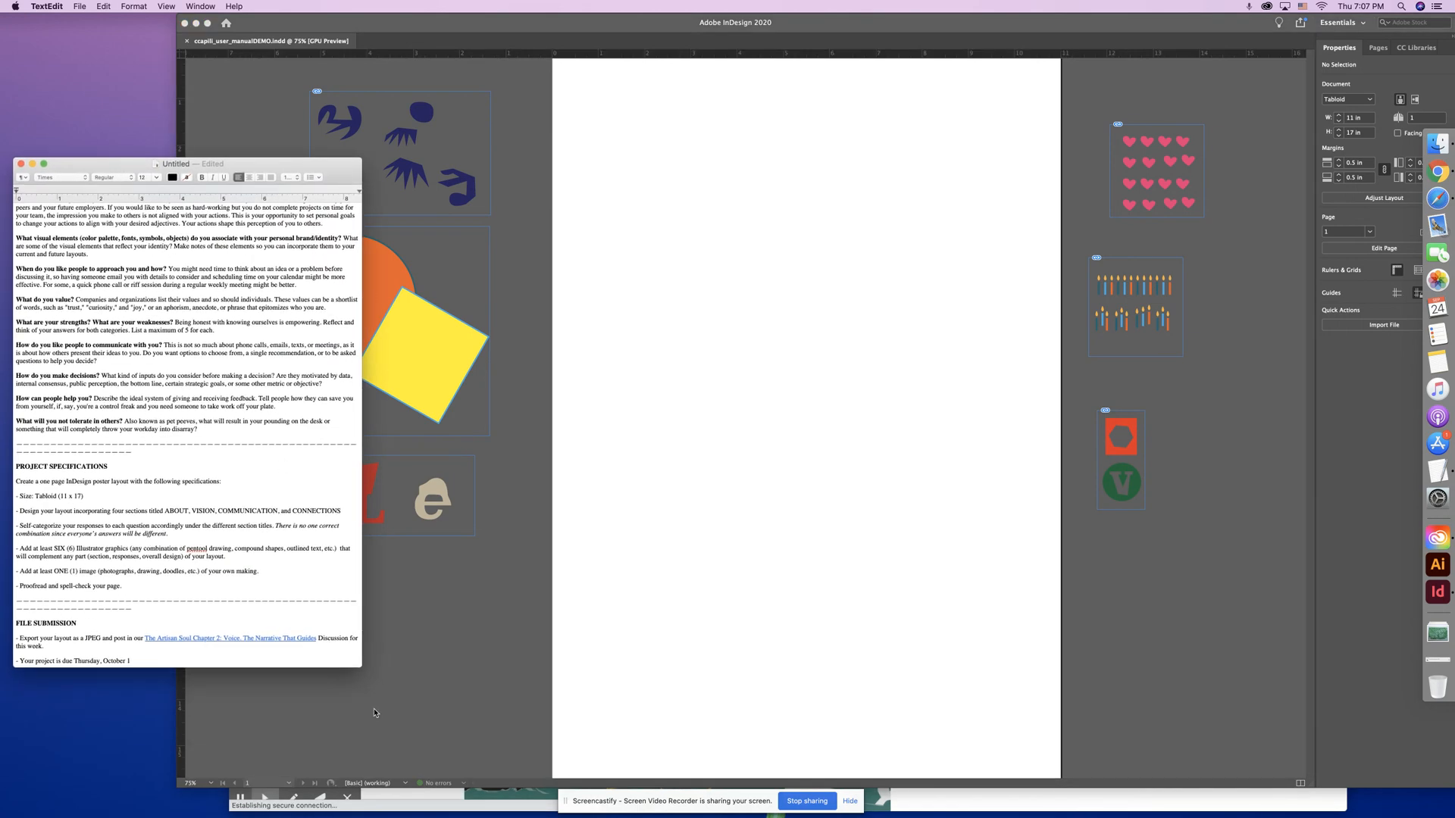
left_click_drag(361, 668, 170, 781)
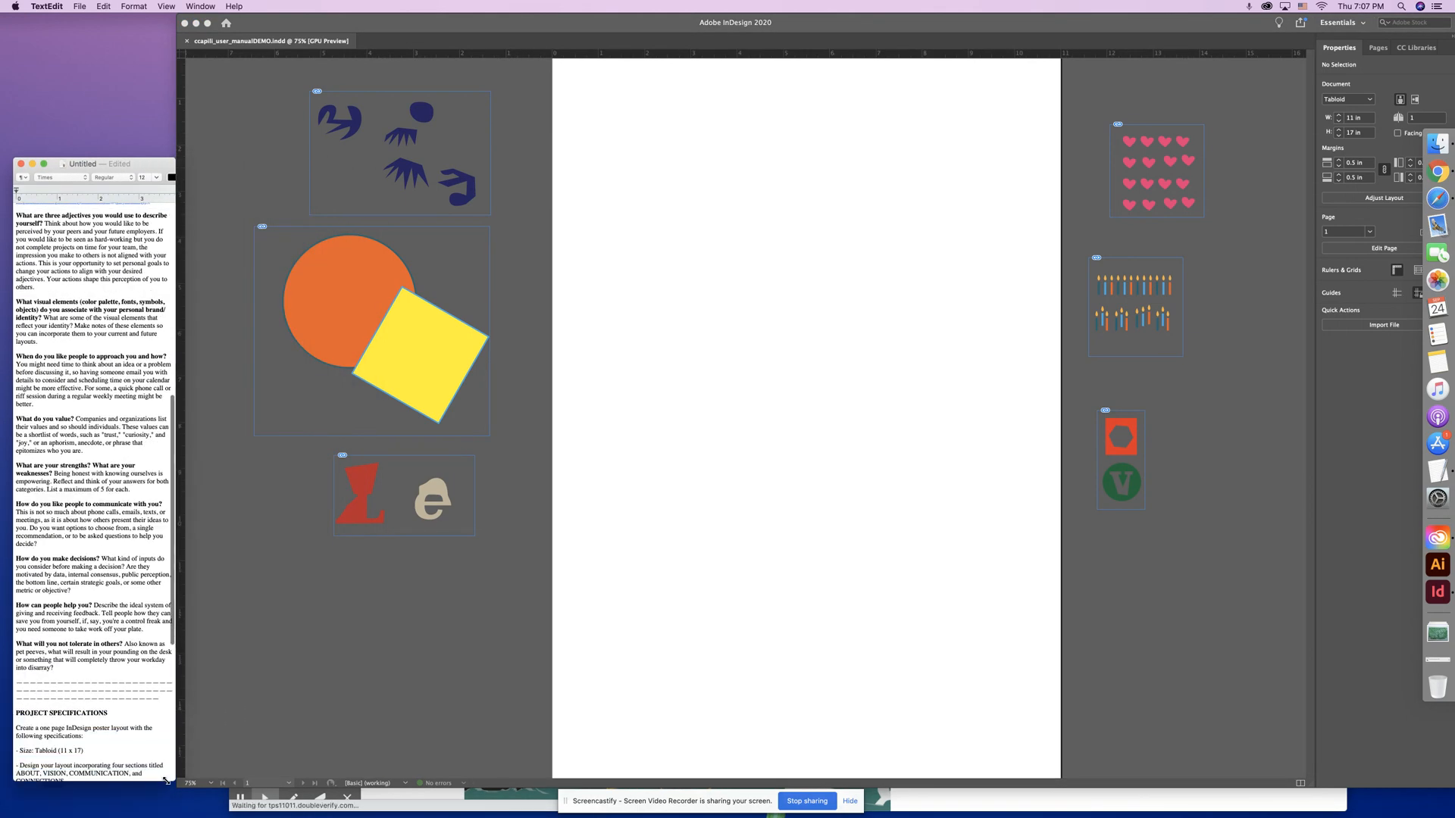
scroll(116, 543, "up", 1)
scroll(116, 542, "down", 8)
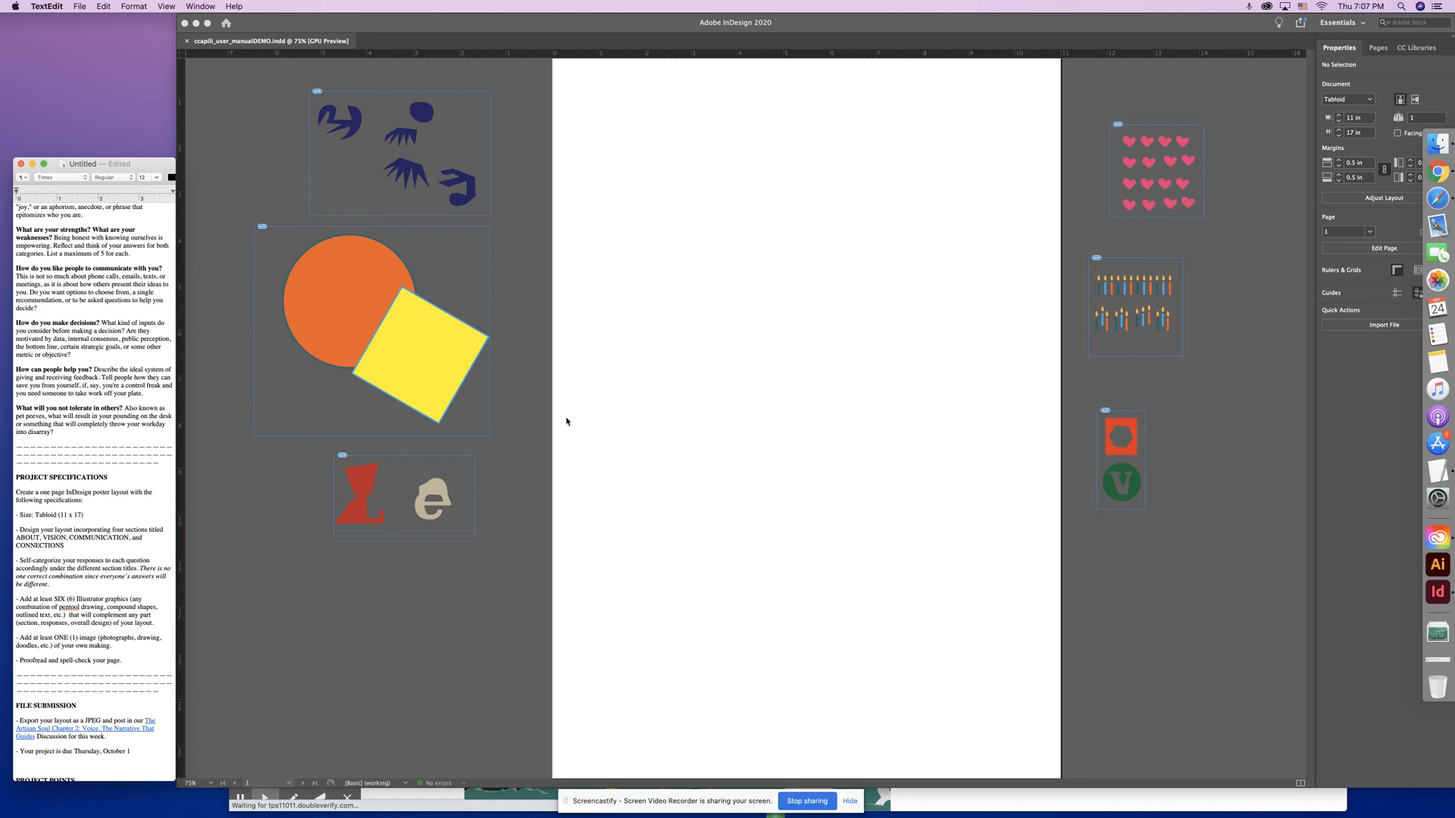
- In InDesign, draw a text frame about 3.88 by 0.86 in near the page's upper left and enter "About"
left_click(865, 126)
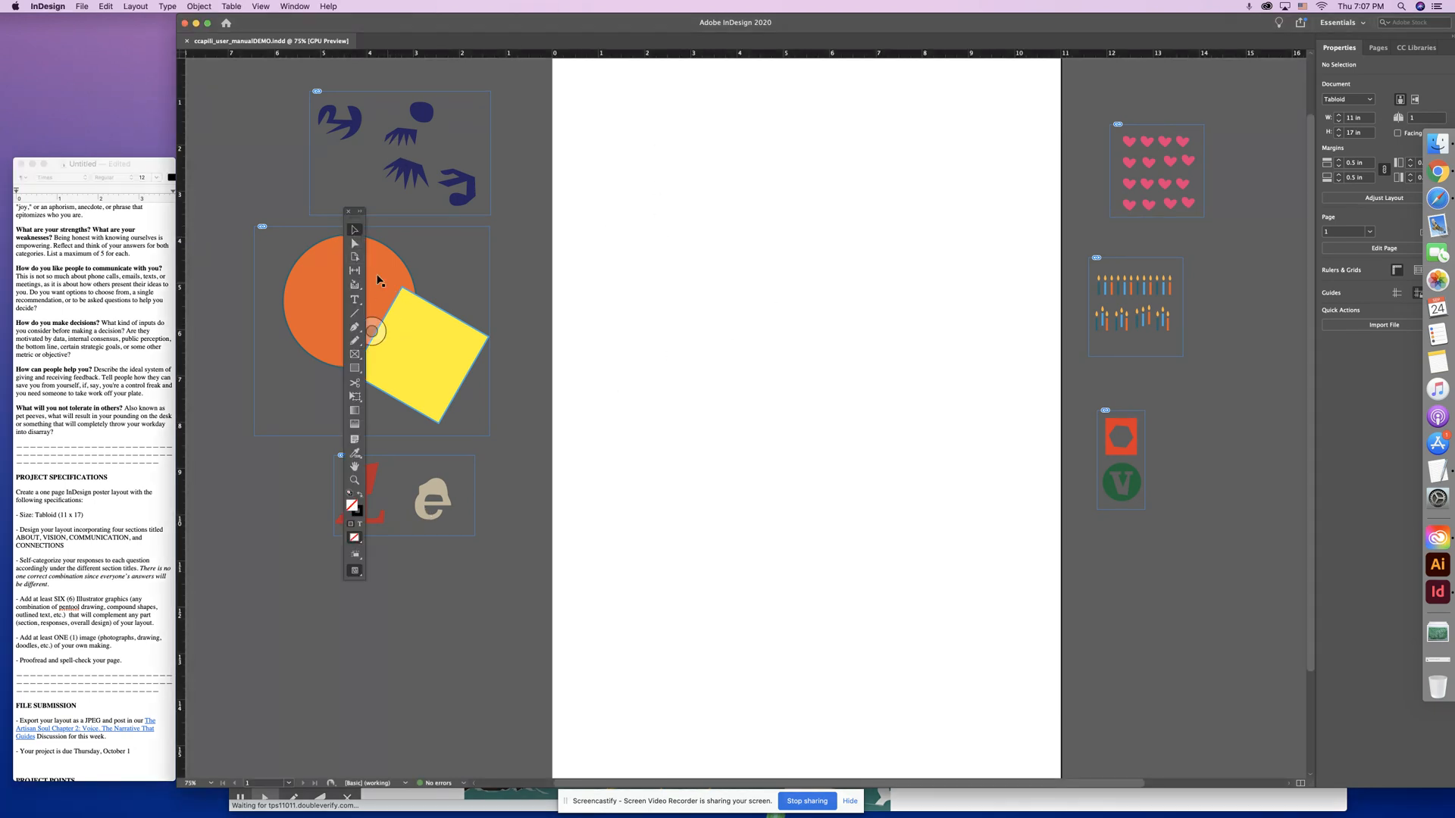
left_click_drag(358, 225, 529, 235)
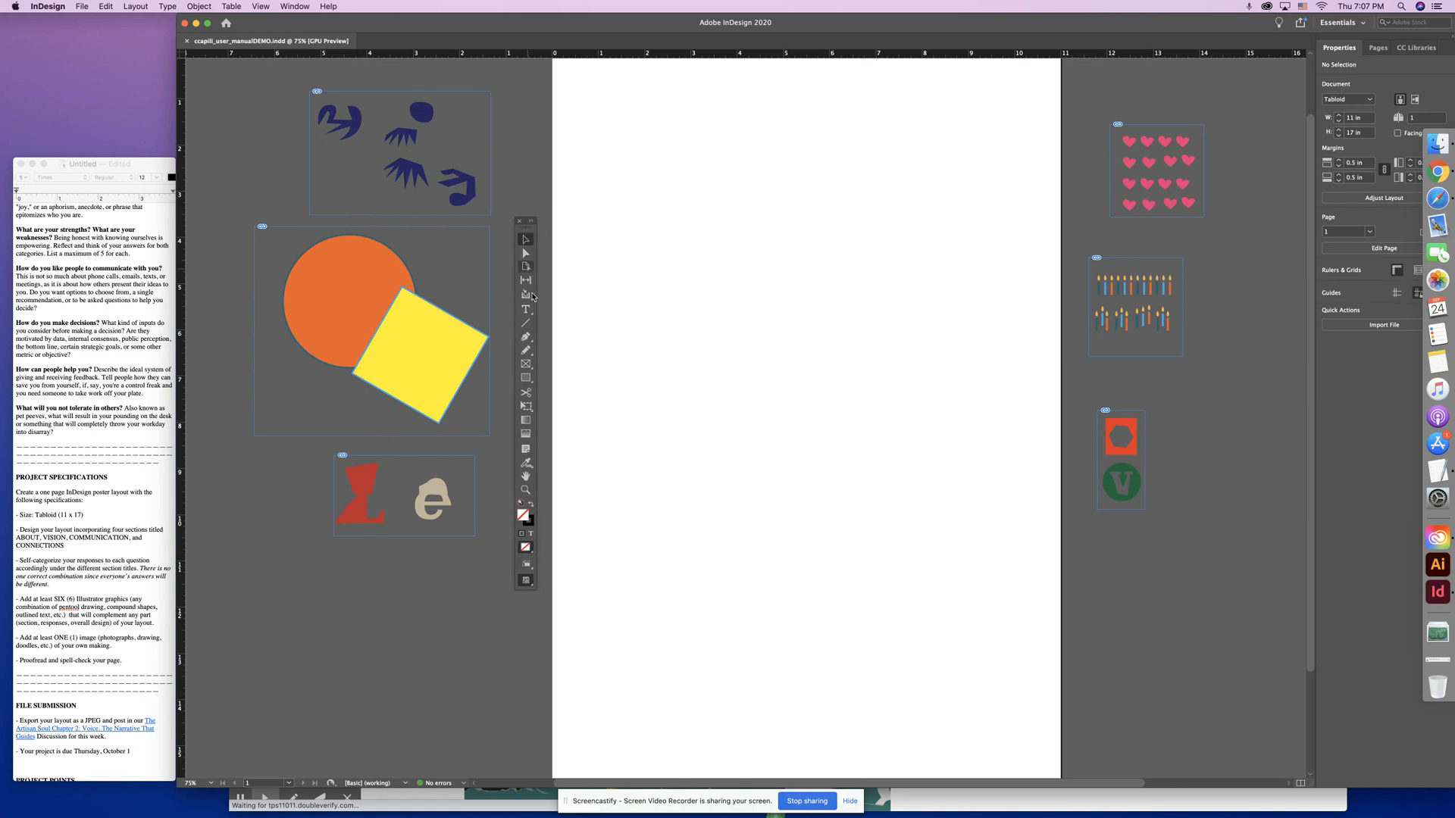
left_click(526, 309)
left_click_drag(581, 135, 761, 174)
type("About")
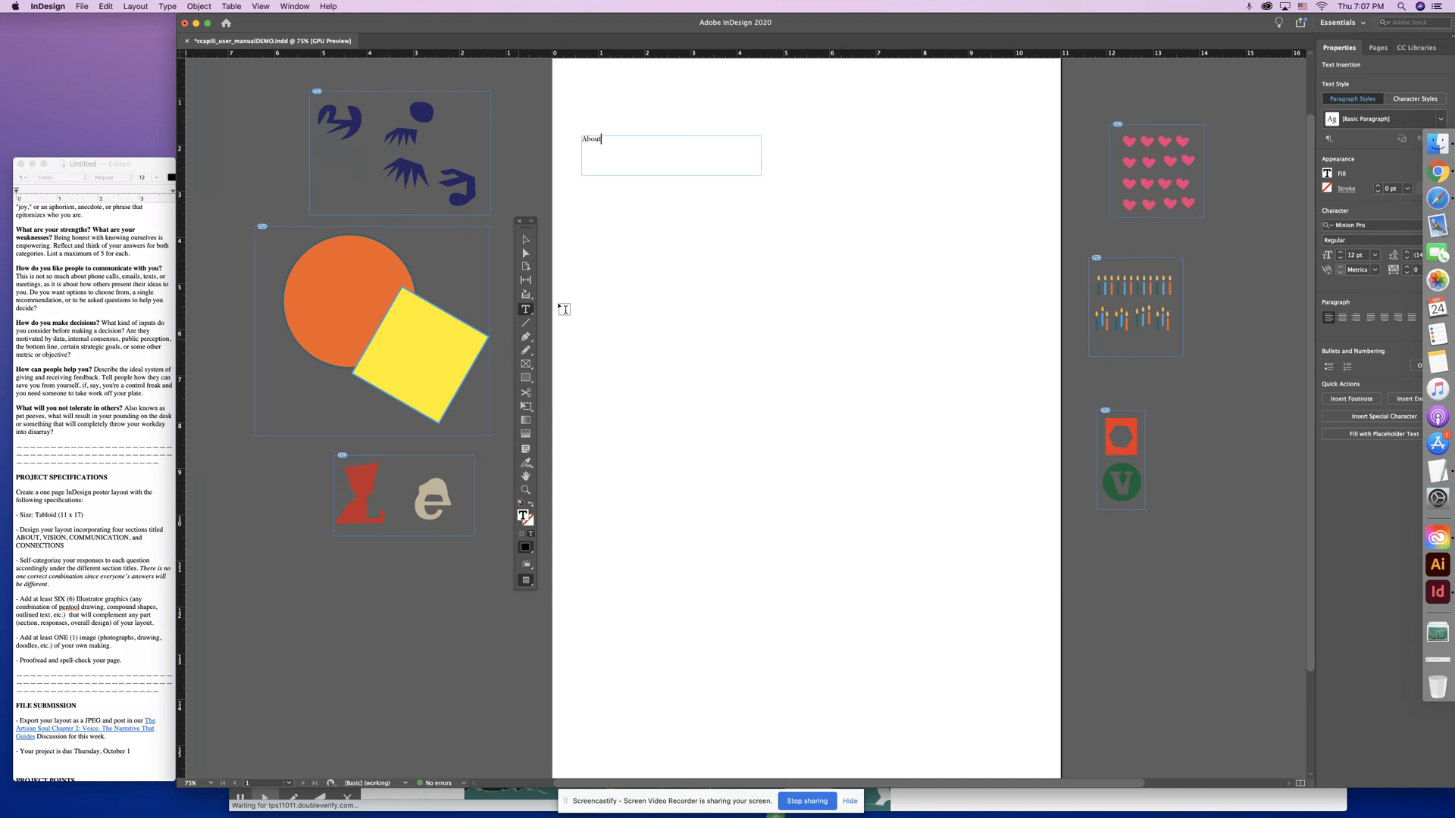
- Paste a copy of the "About" text frame onto the page and change its text to "Vision"
left_click(526, 239)
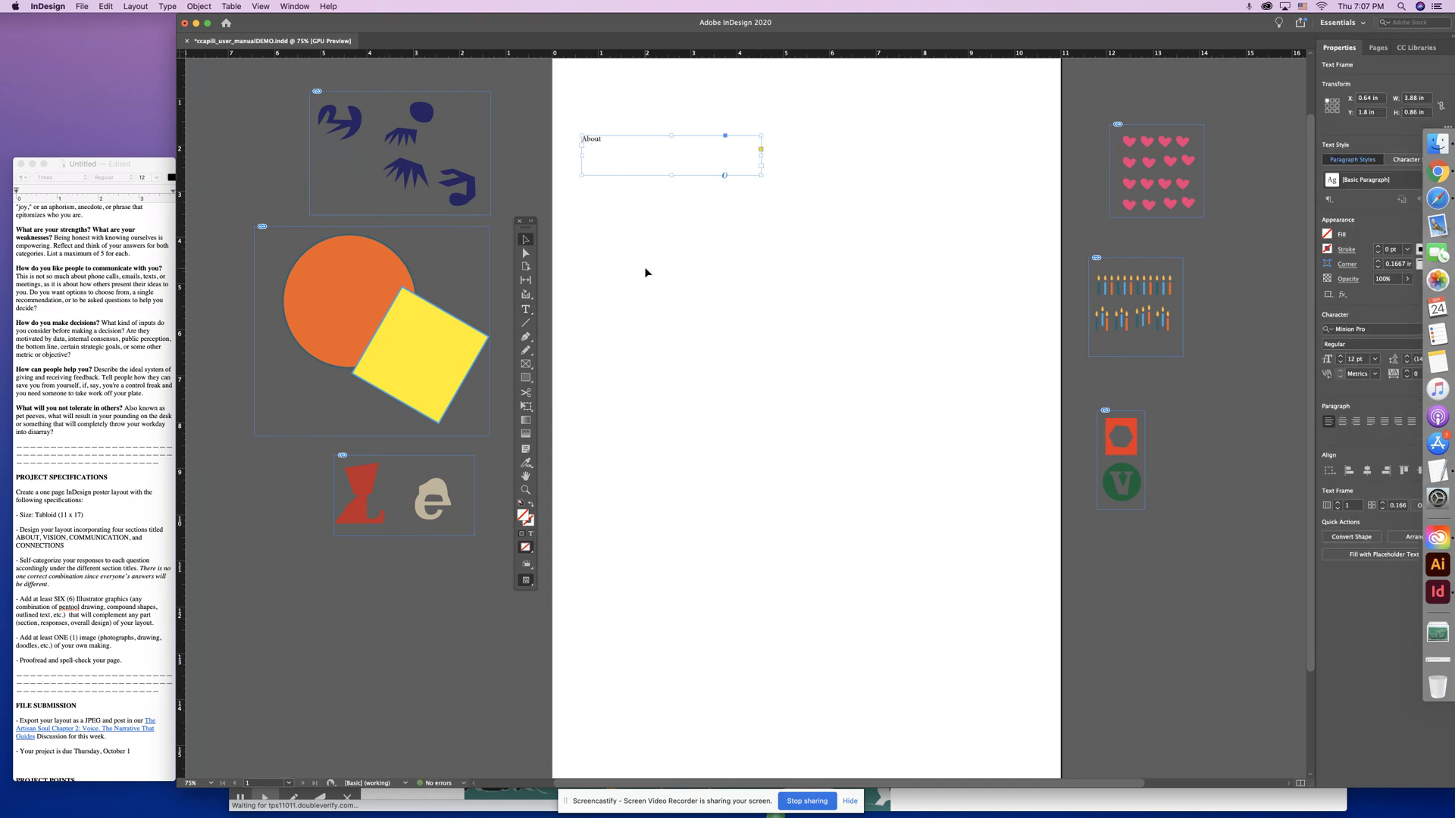
key("super+v")
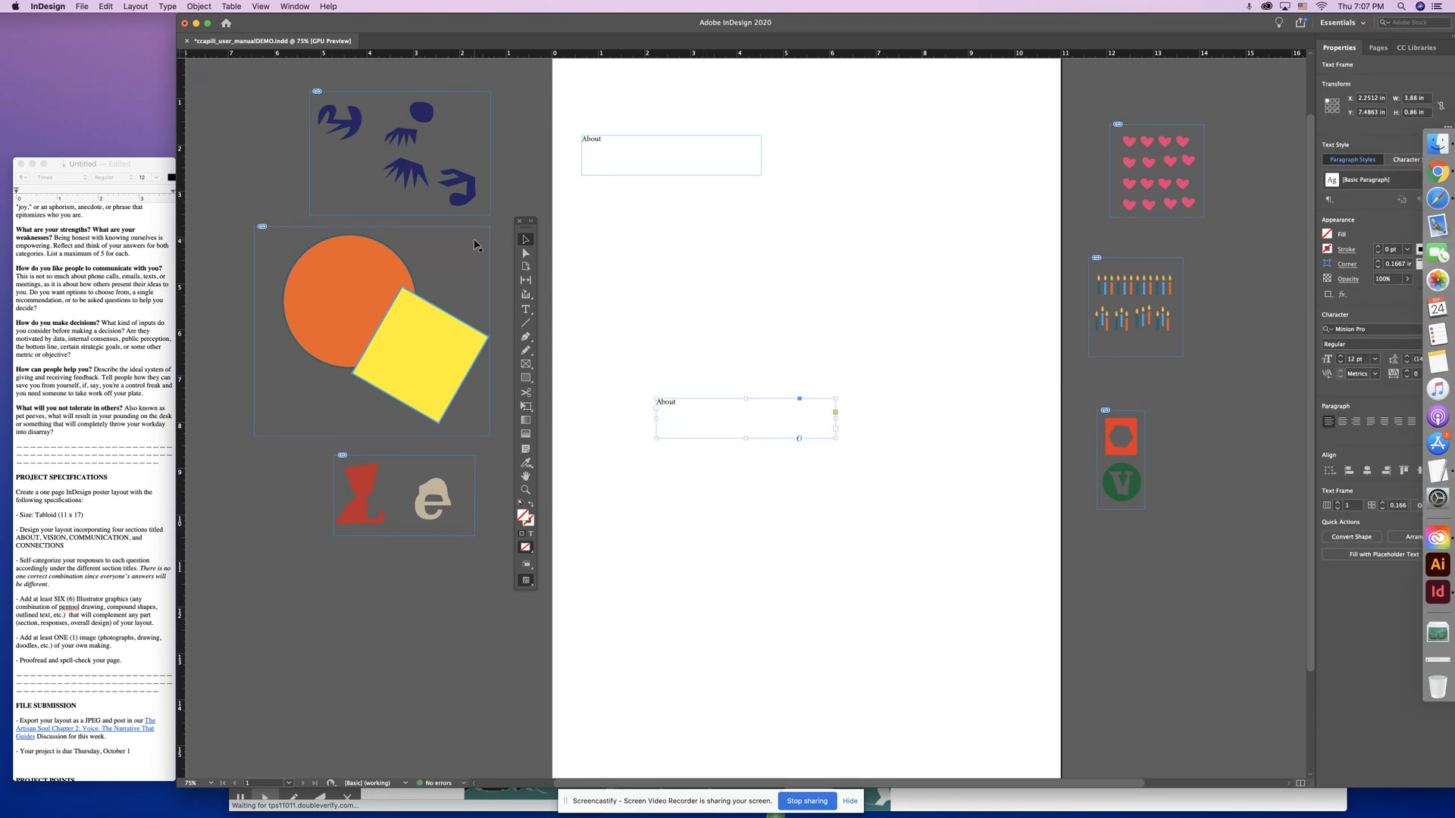
left_click(526, 309)
double_click(665, 402)
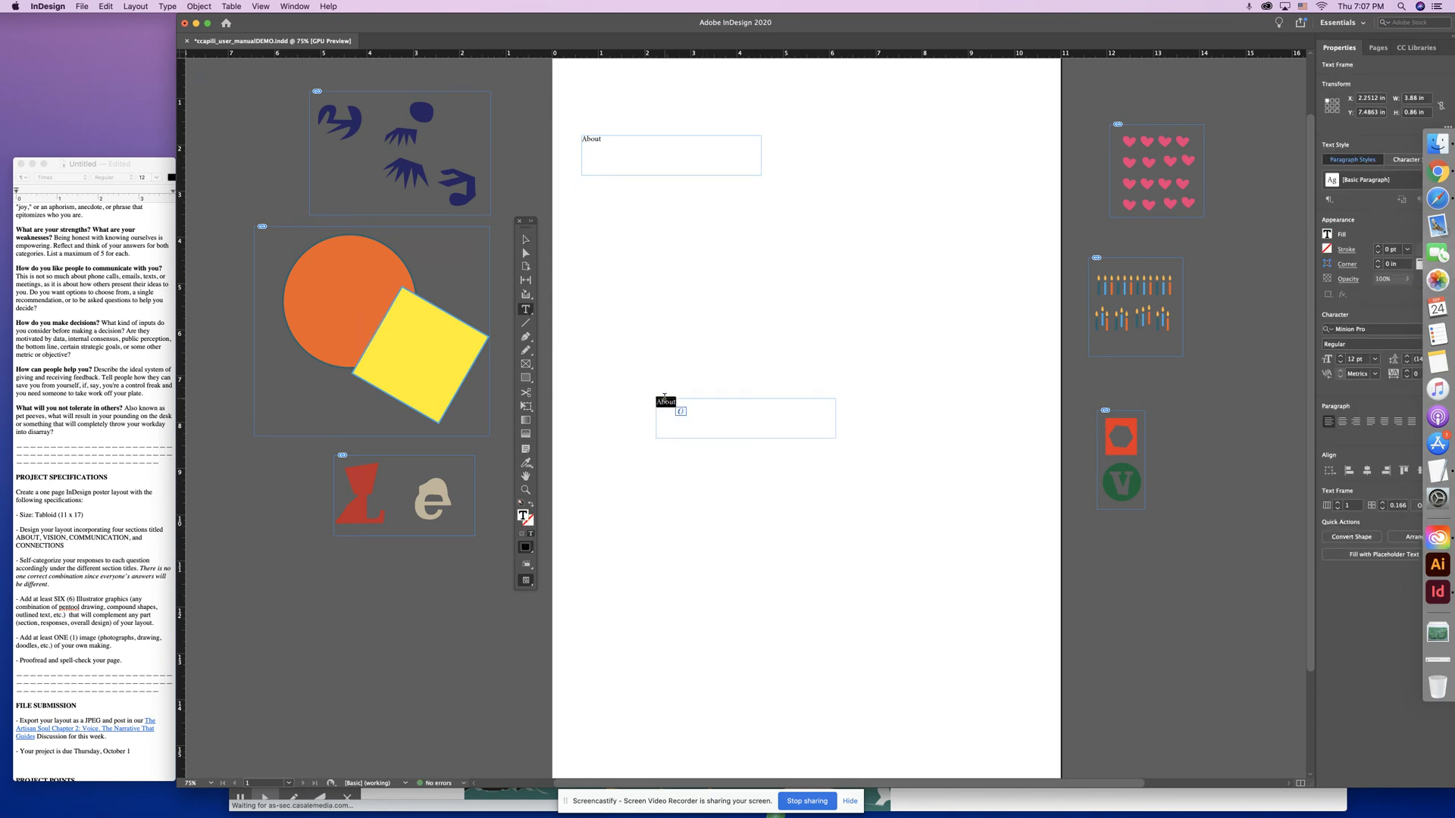
type("Vision")
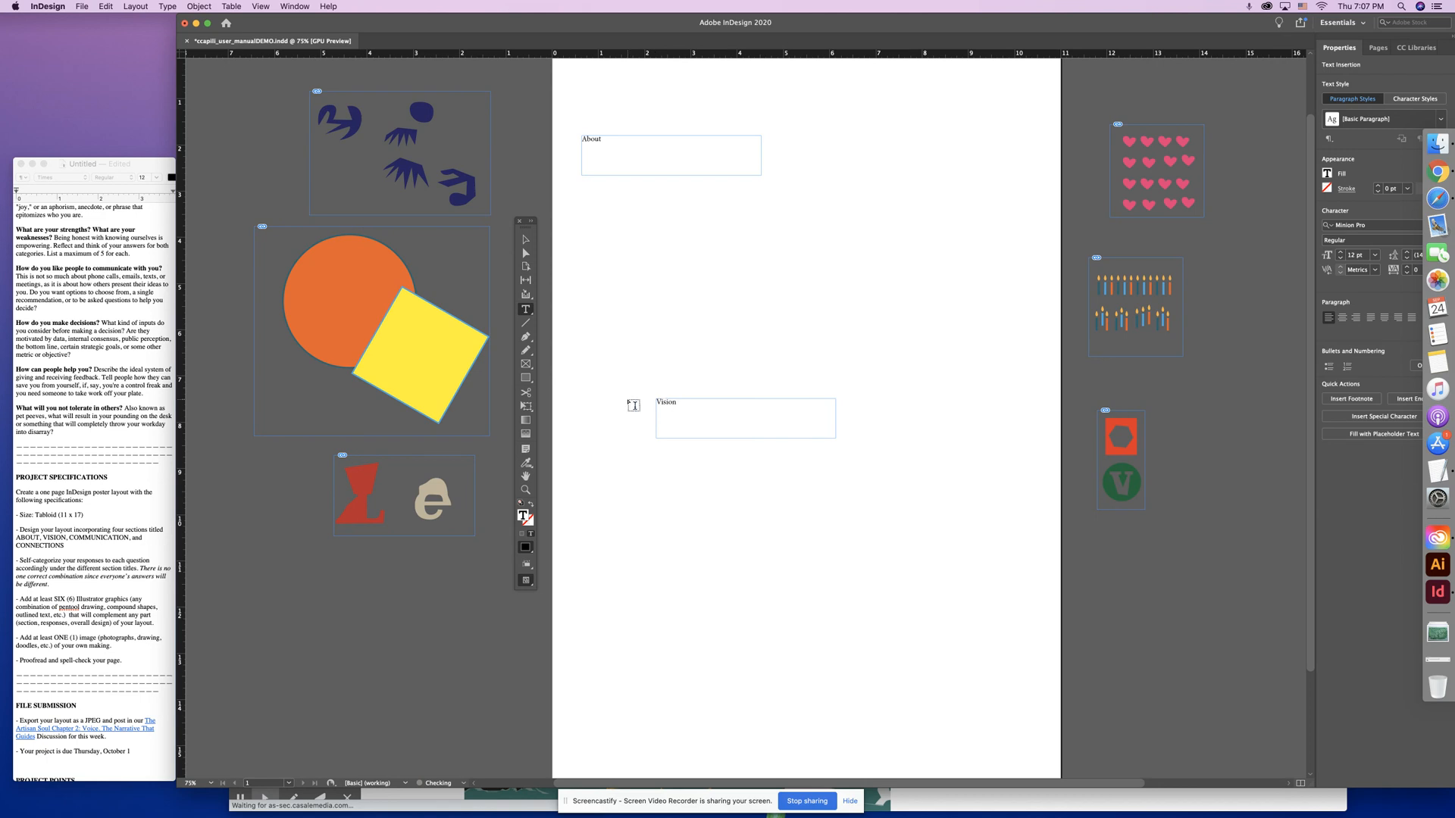
- Duplicate the "Vision" frame above the original and change the copy's text to "Communication"
left_click(524, 241)
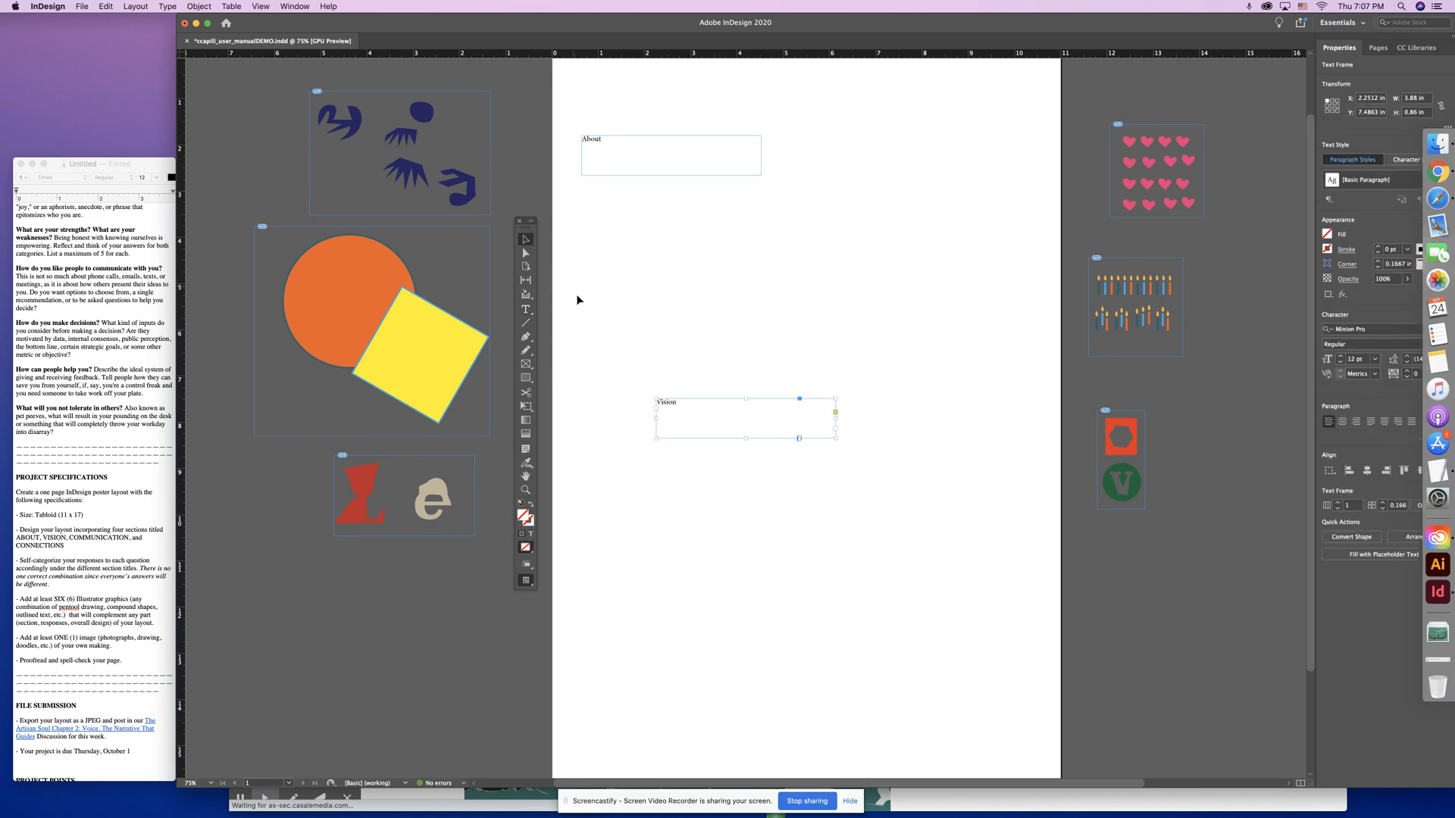
left_click(691, 366)
left_click_drag(669, 416, 635, 297)
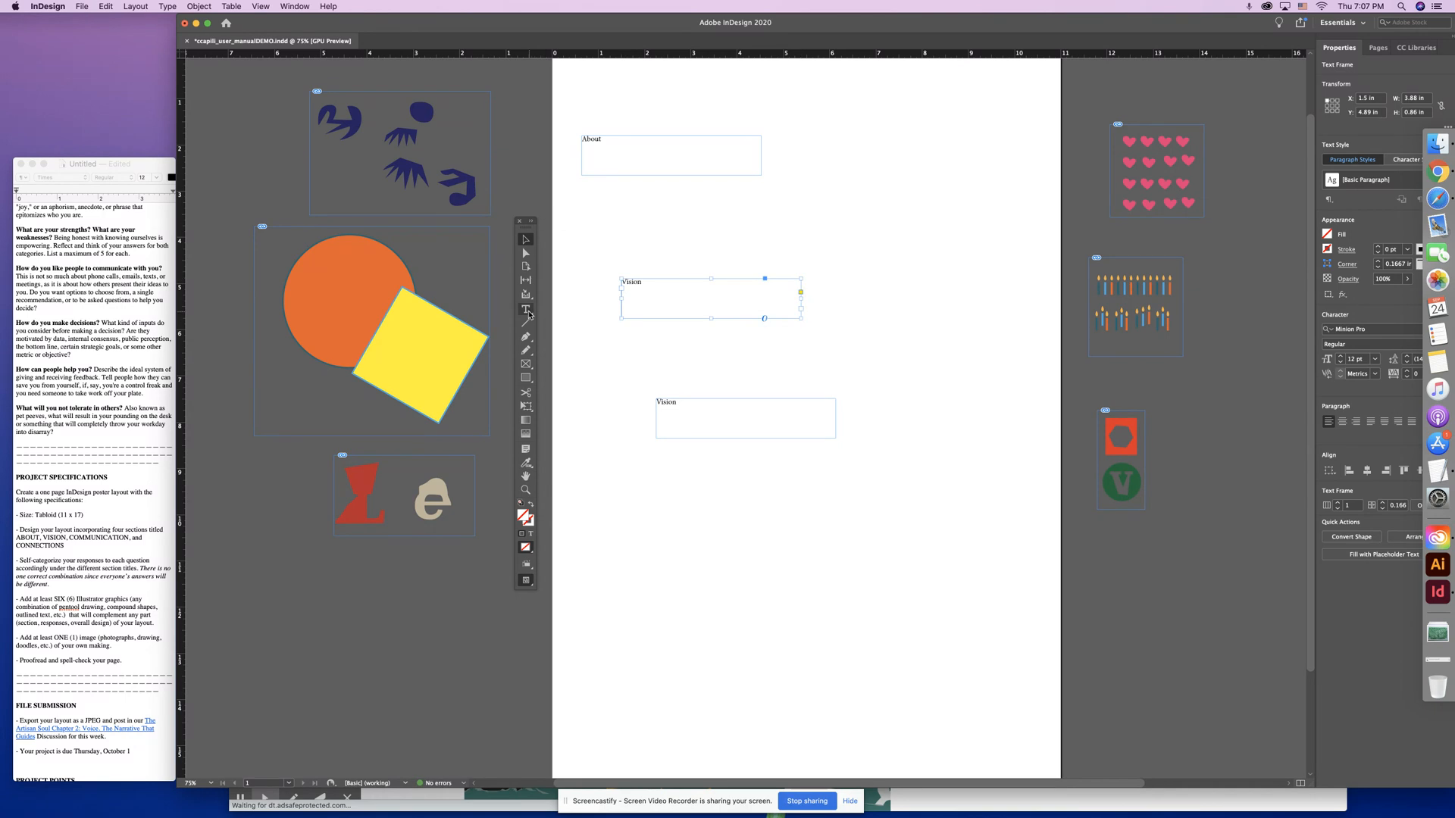
left_click(526, 309)
double_click(636, 282)
type("Communicat")
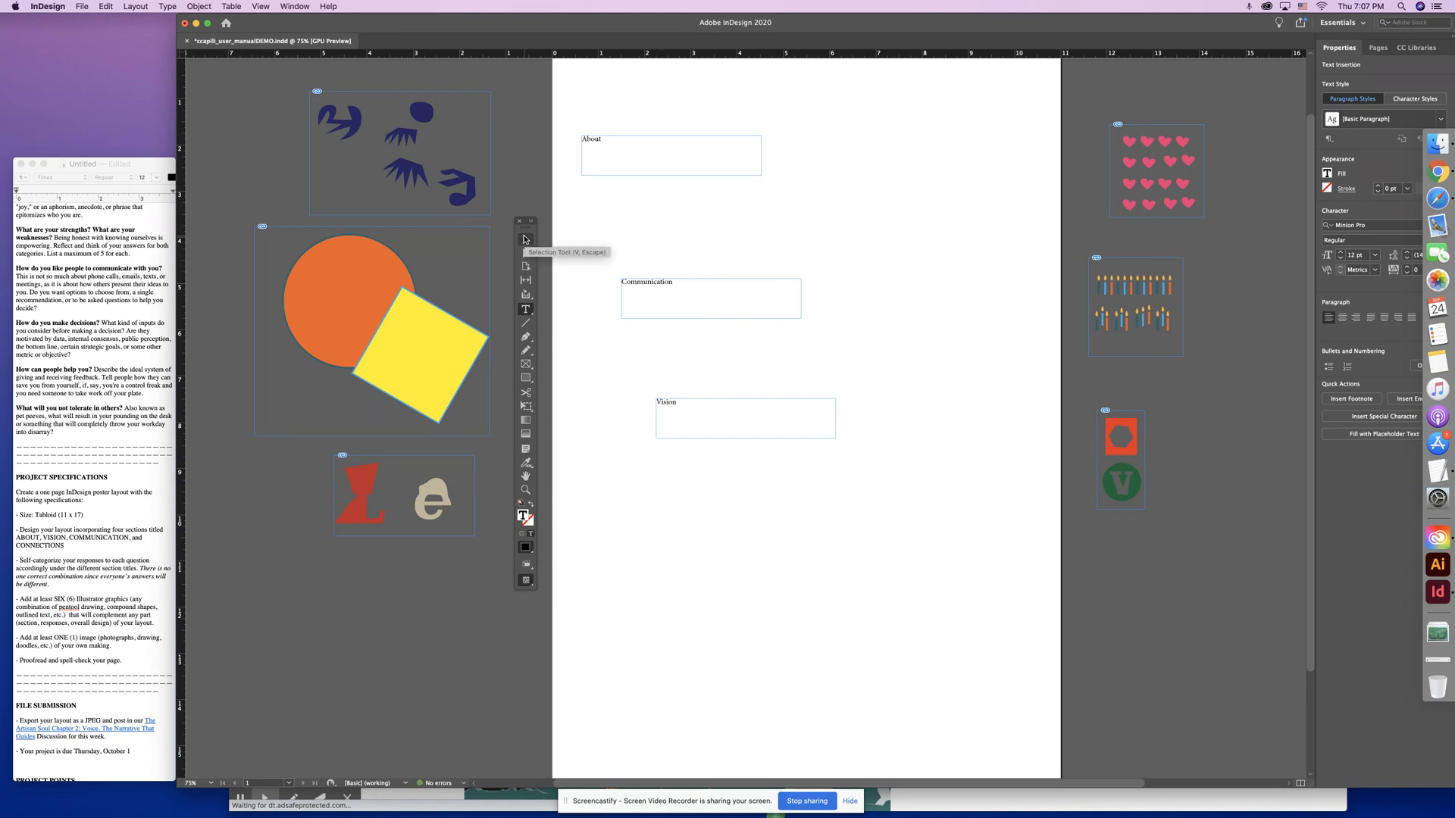
- Duplicate the "Vision" frame between "About" and "Communication" and change the copy's text to "Connections"
left_click(525, 239)
left_click(711, 236)
left_click(665, 406)
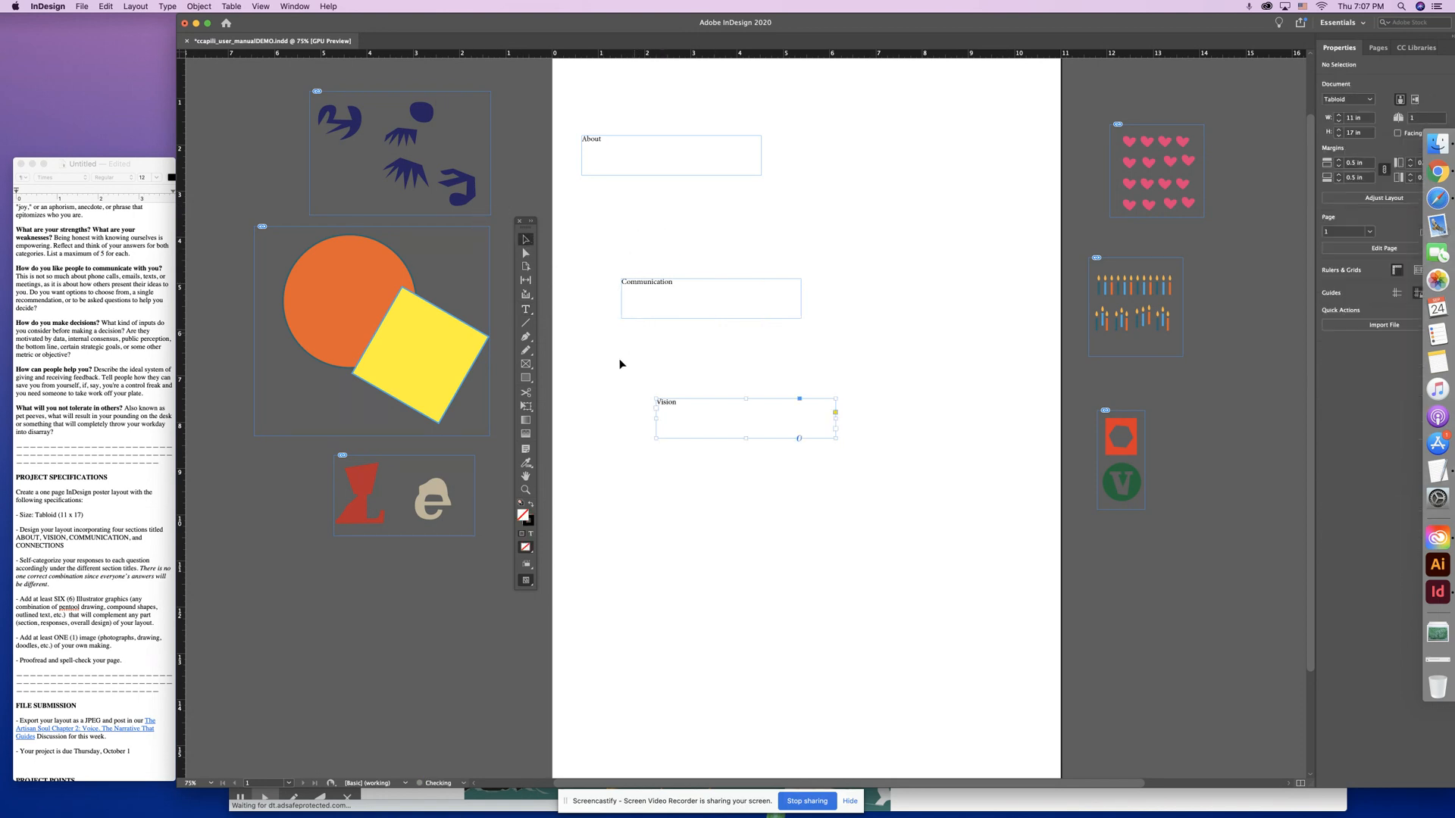
left_click_drag(700, 414, 654, 220)
left_click(525, 309)
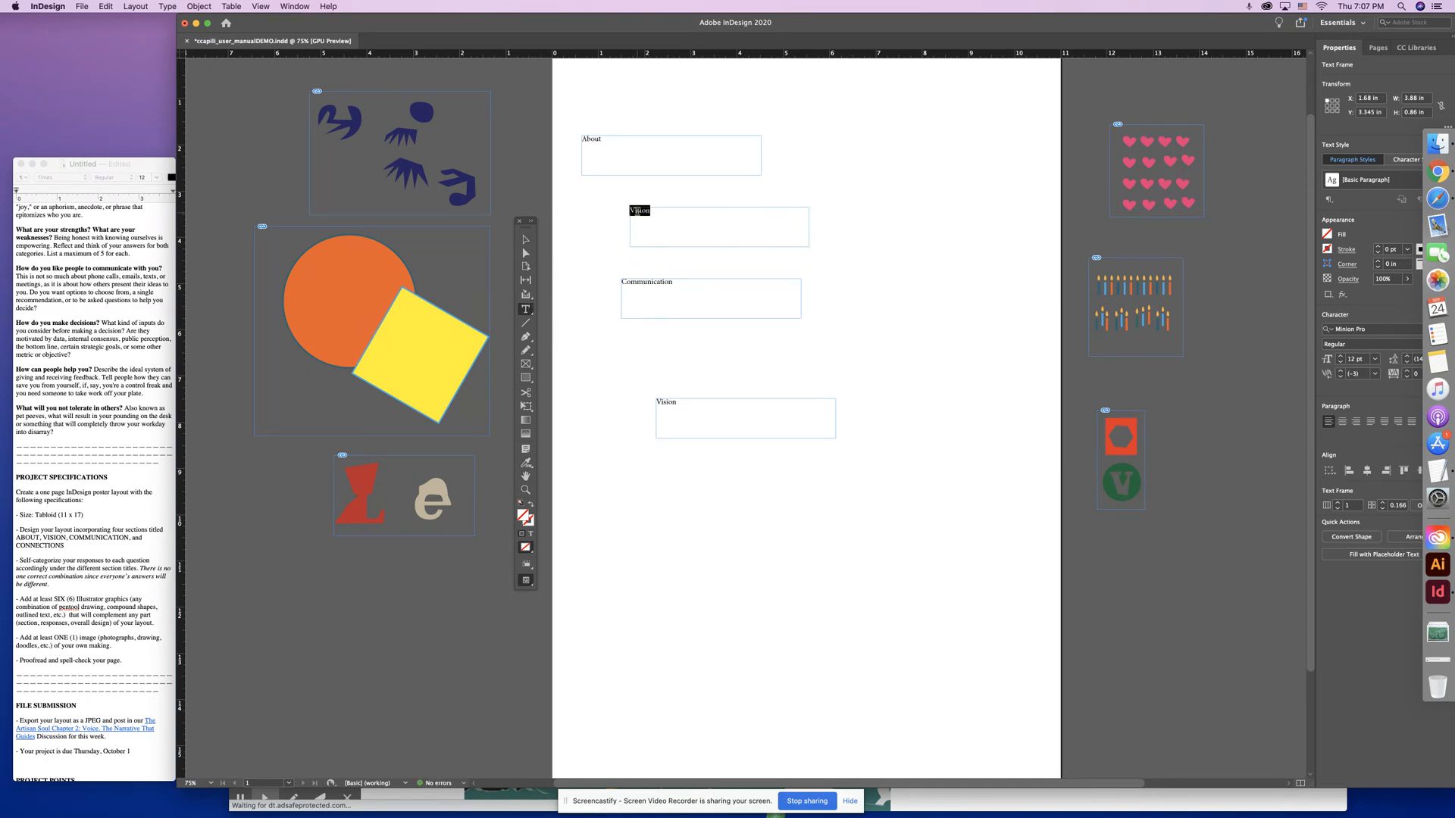
type("Com")
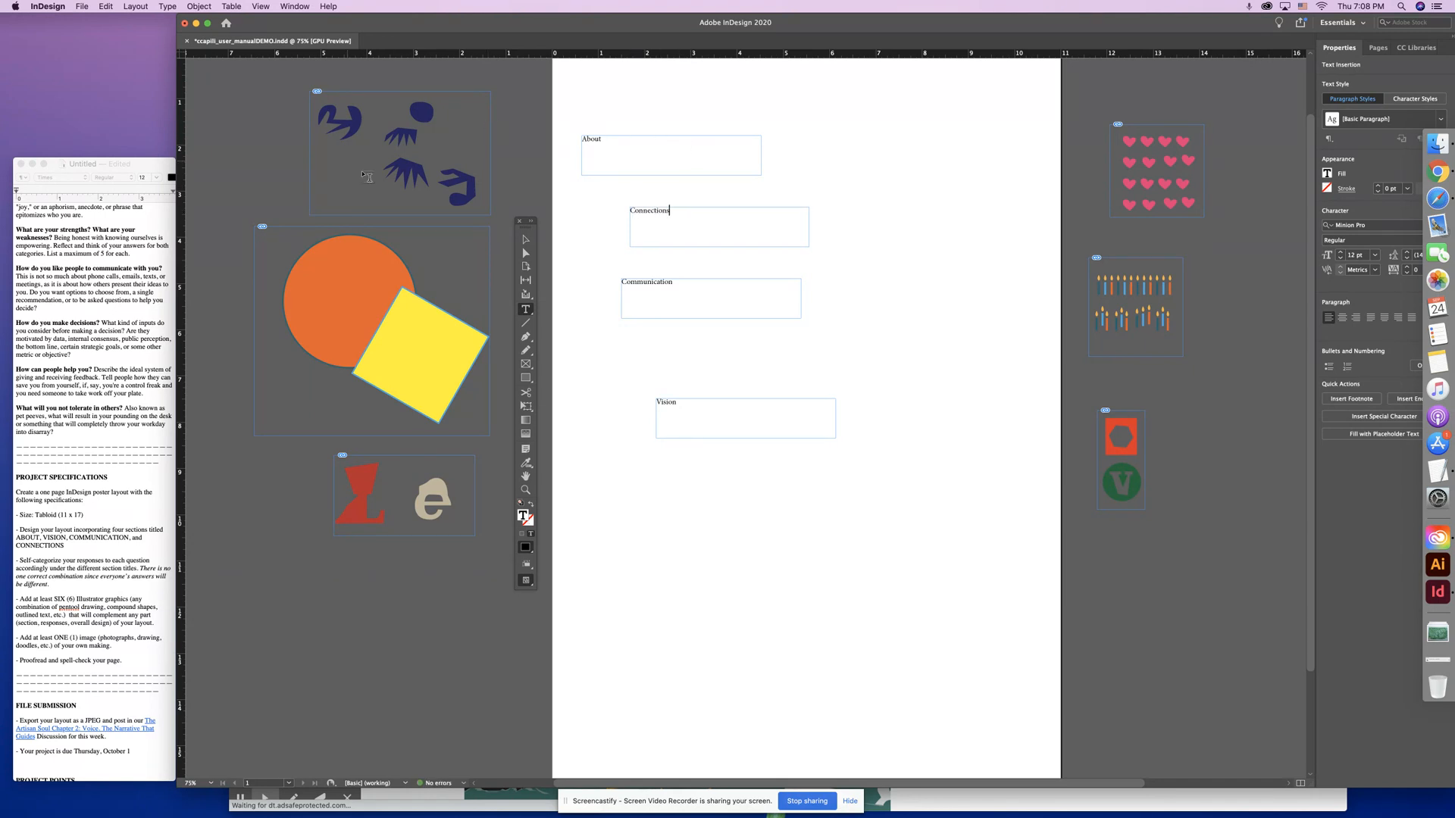
- Set the font of all four heading frames to Baloo Da and center their text
left_click(525, 240)
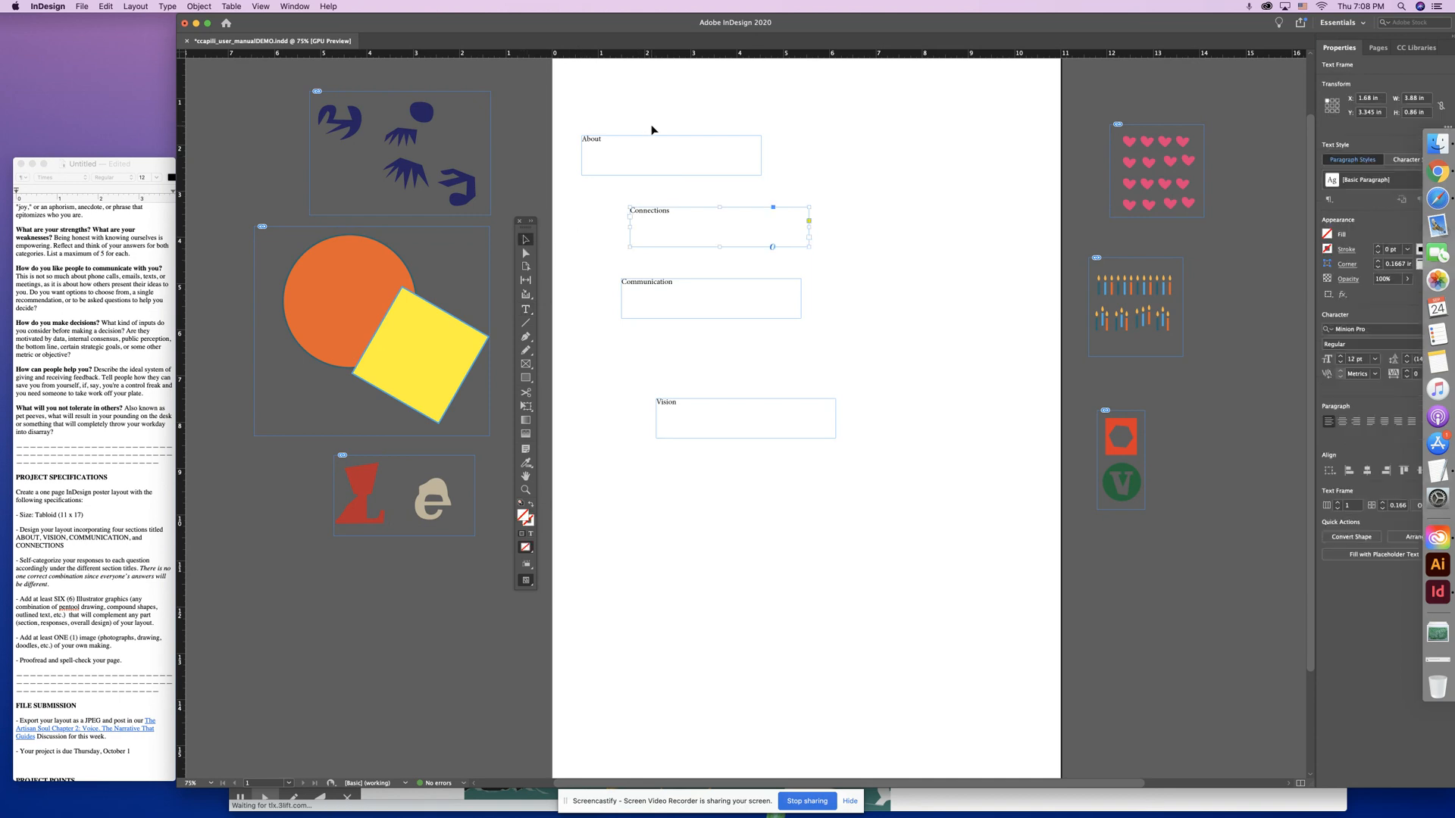
left_click_drag(604, 114, 733, 480)
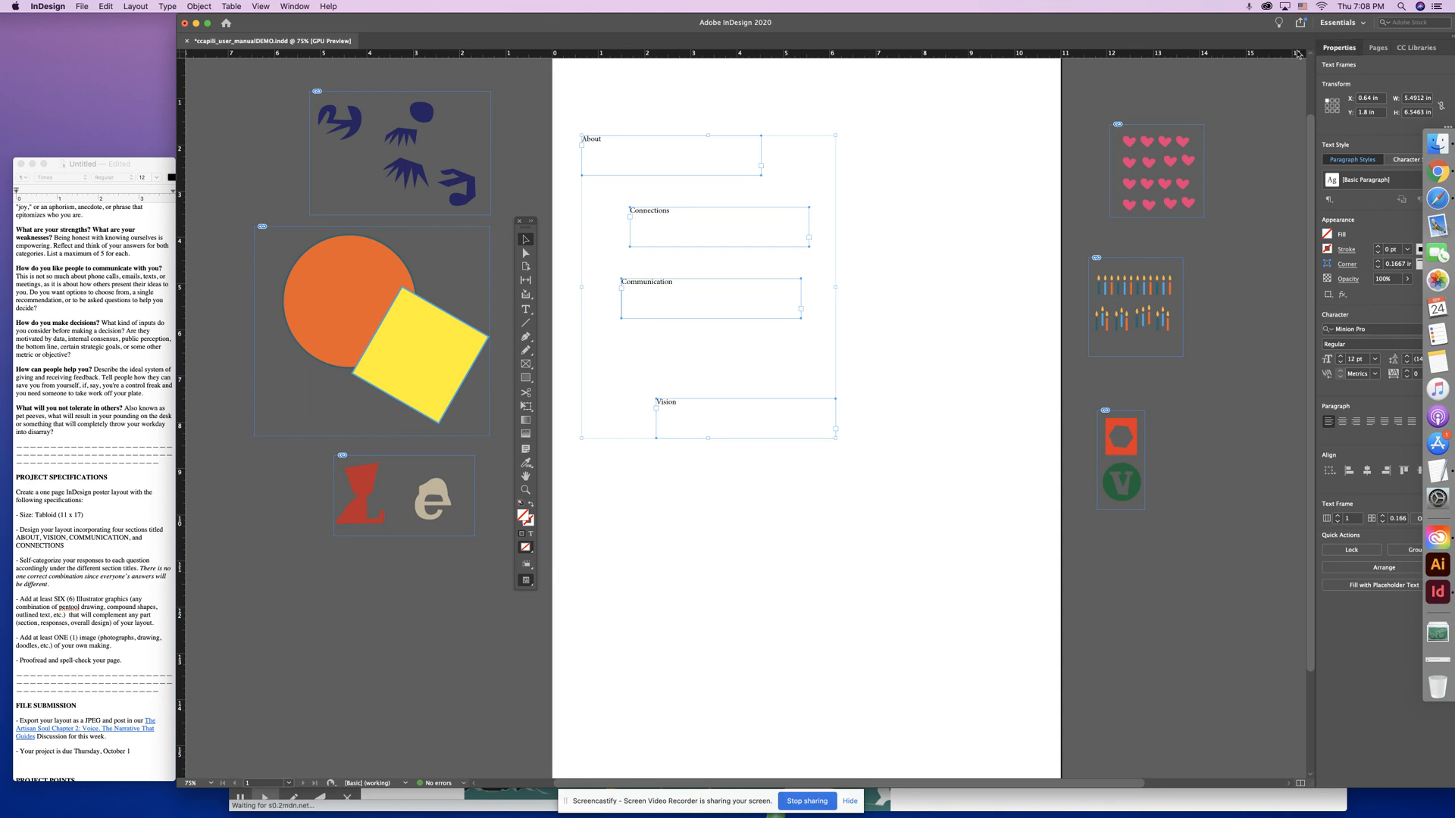
left_click_drag(1337, 48, 1247, 51)
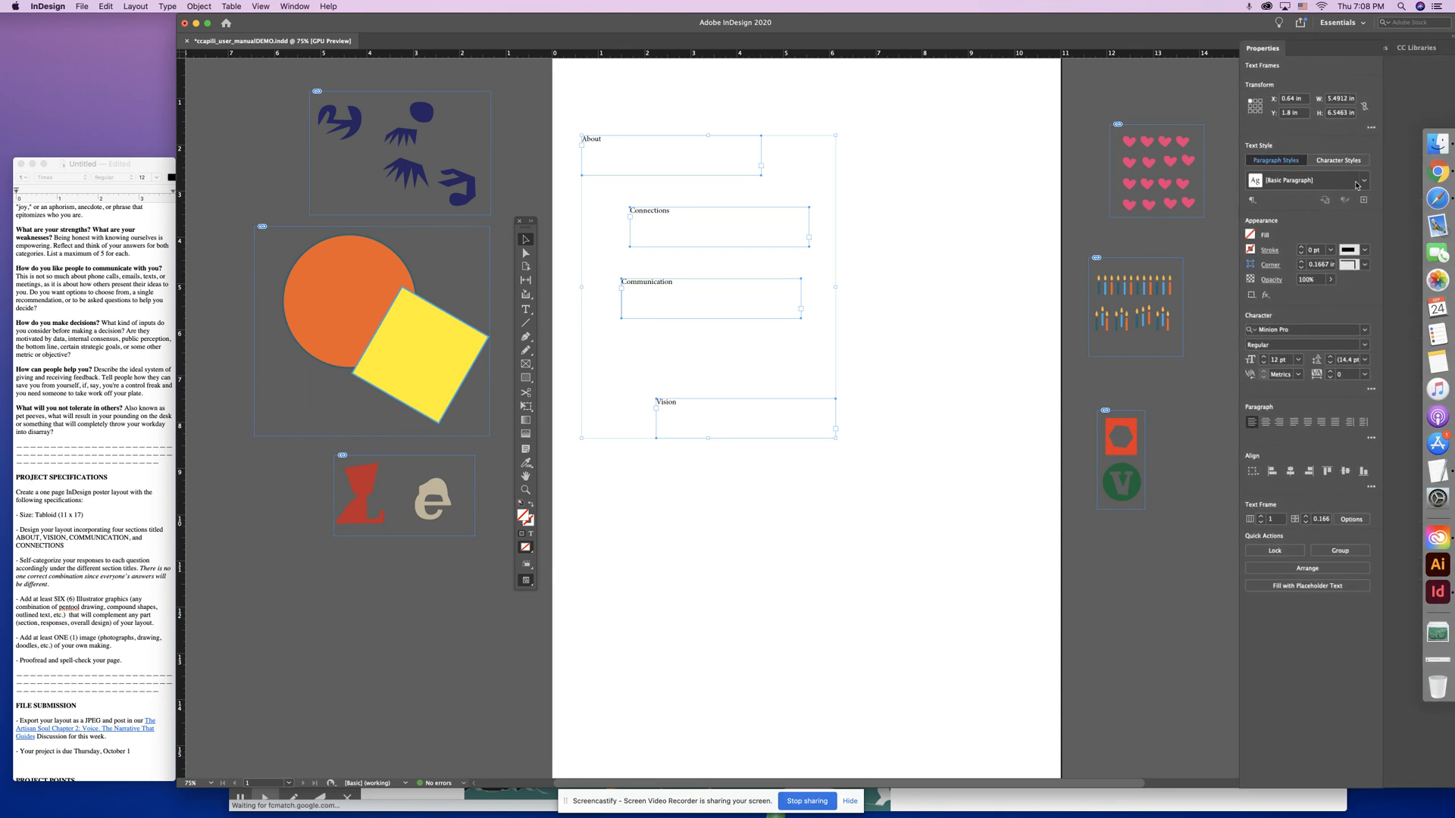
left_click(1363, 332)
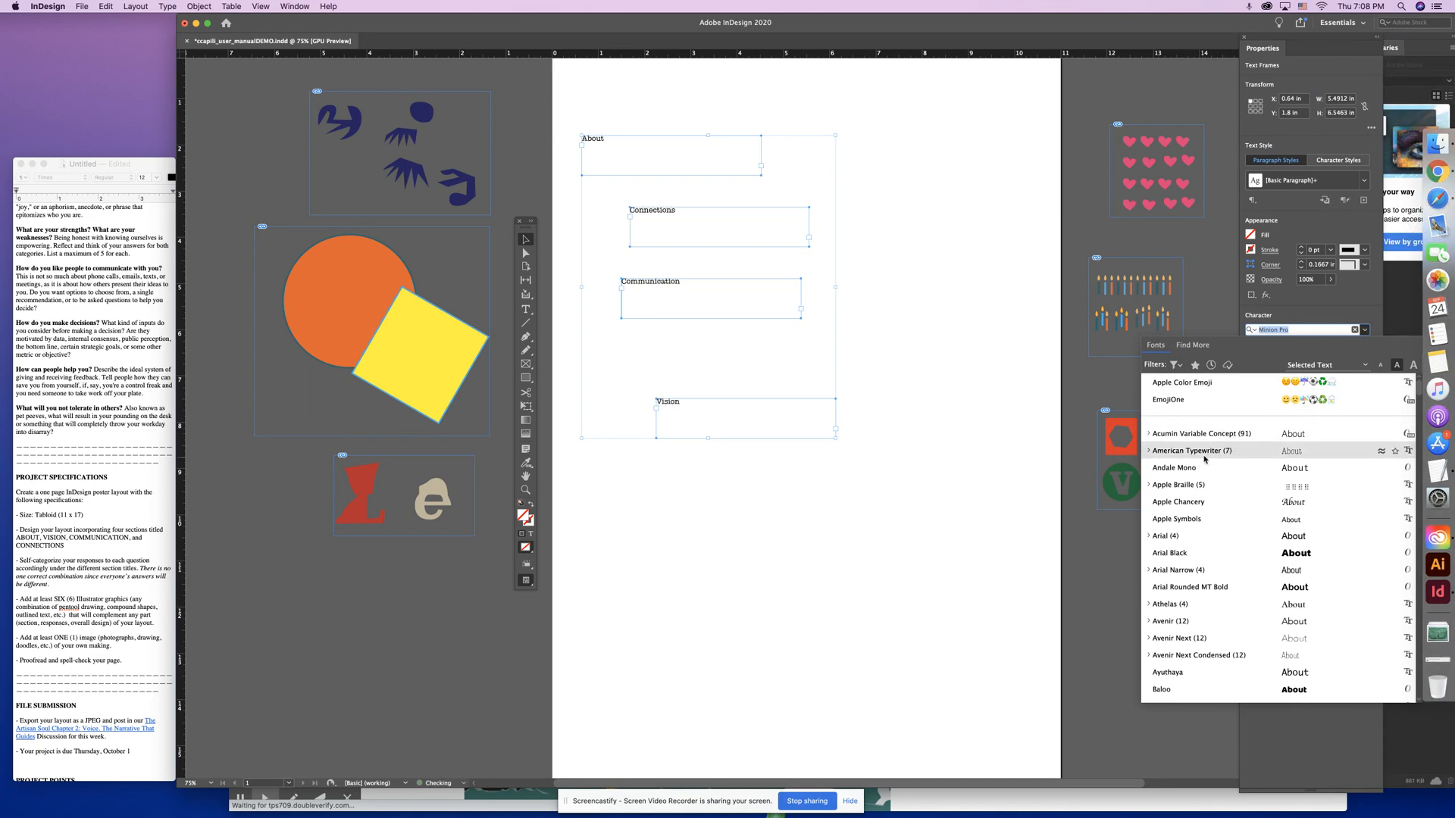
scroll(1209, 540, "down", 4)
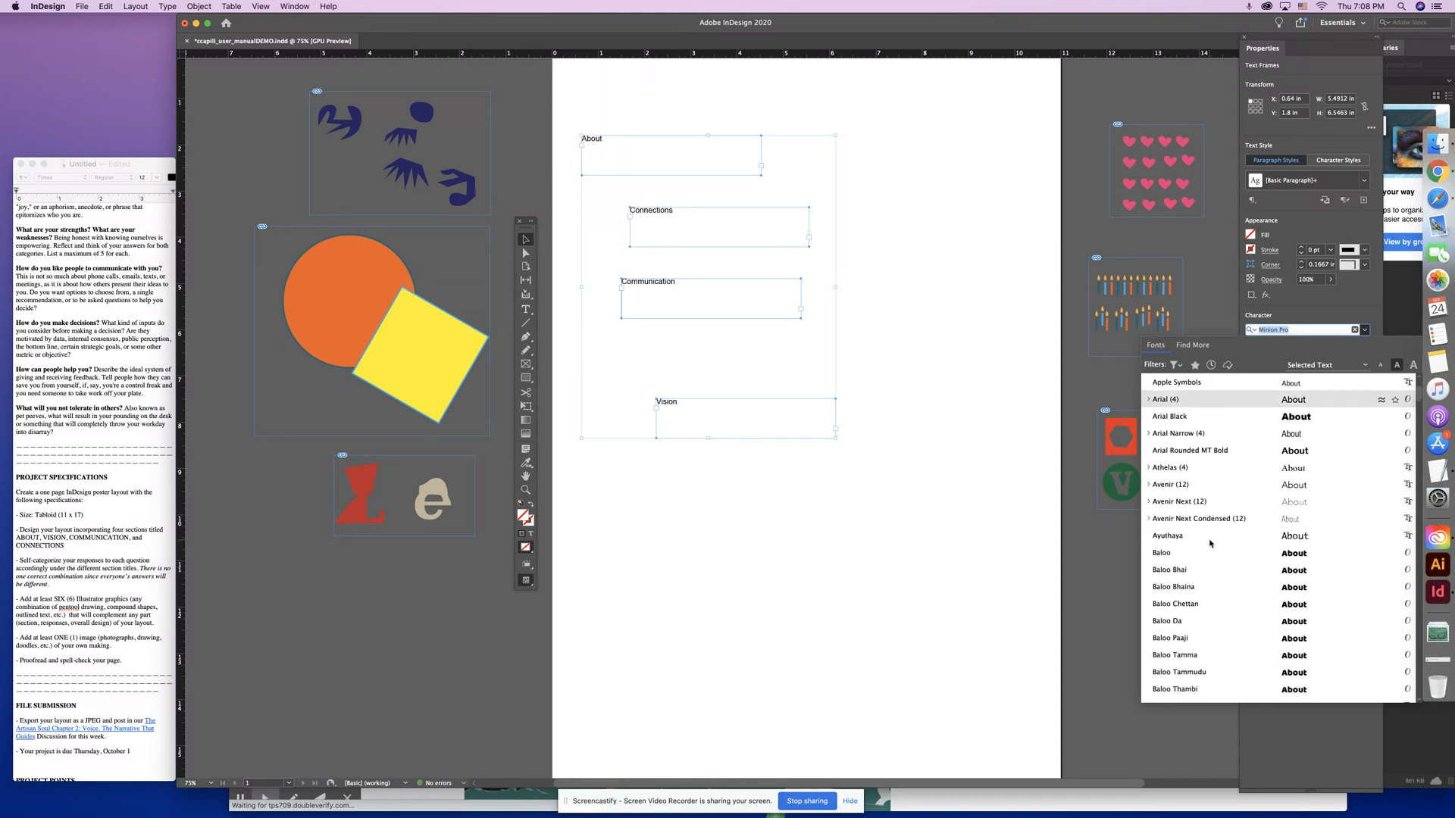
scroll(1190, 586, "down", 1)
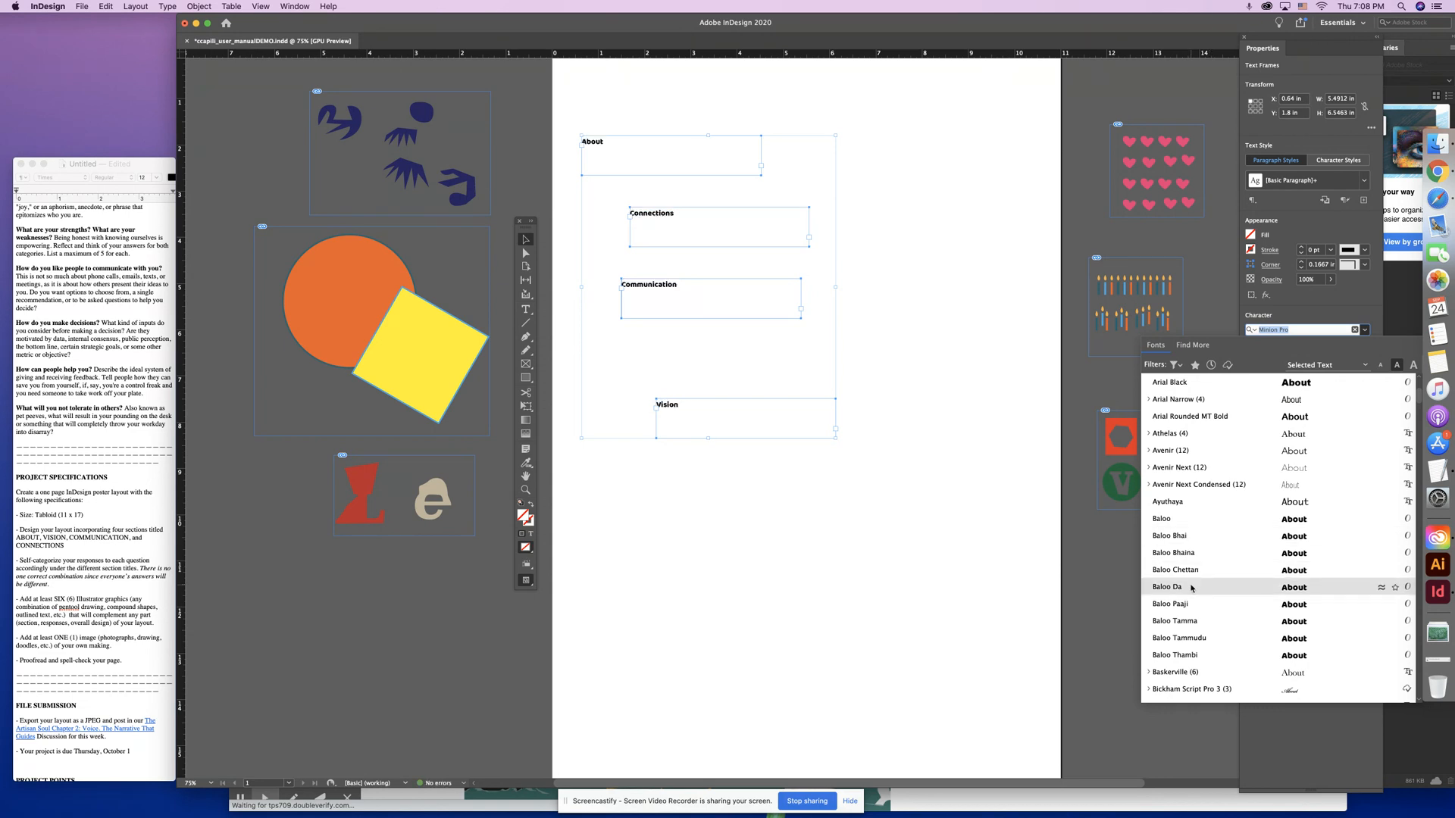
left_click(1190, 588)
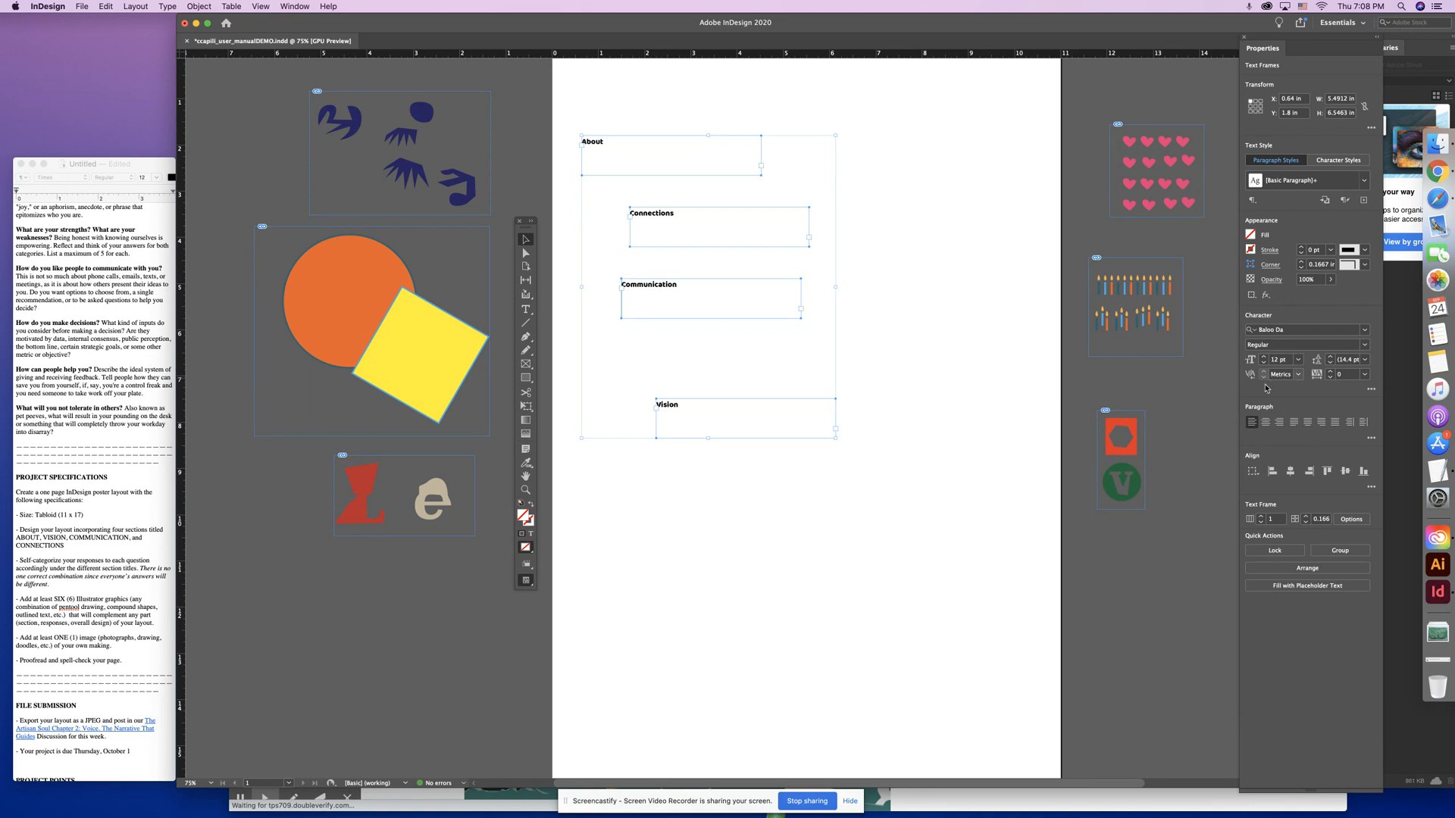
left_click(1265, 422)
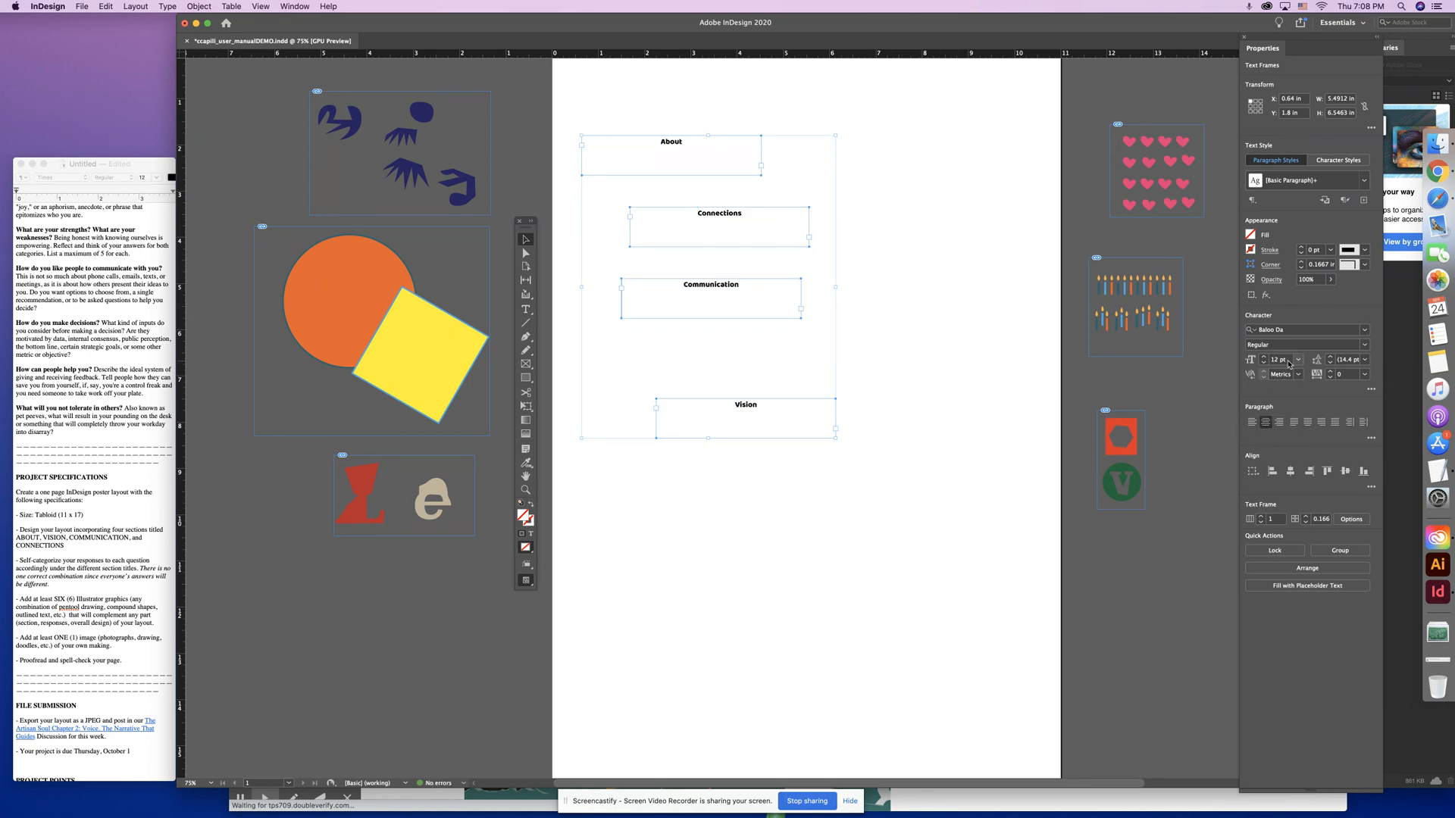
- Align the four heading frames by their left edges and narrow them to about 2.58 in wide
left_click(1273, 470)
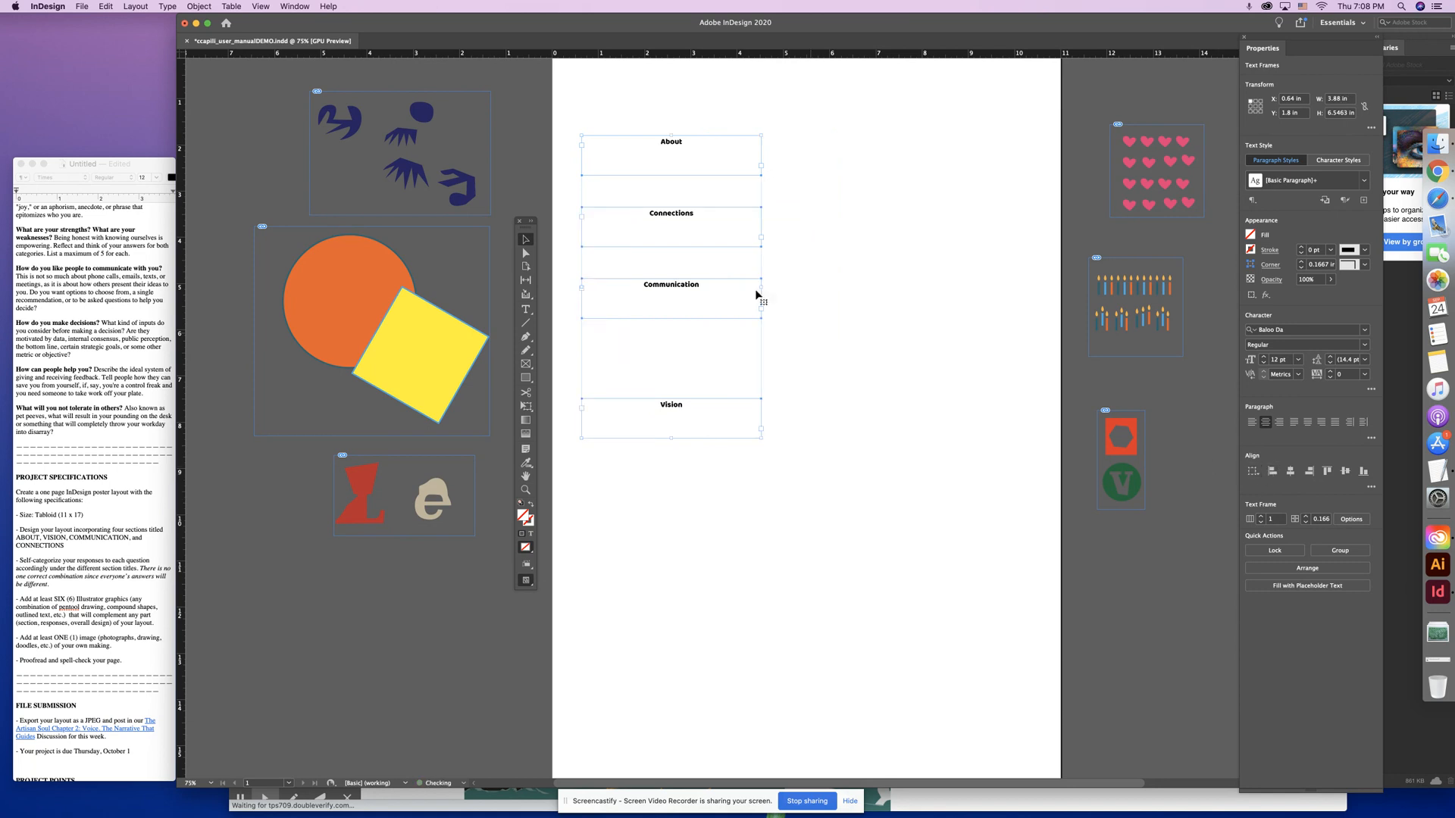
left_click_drag(762, 287, 701, 287)
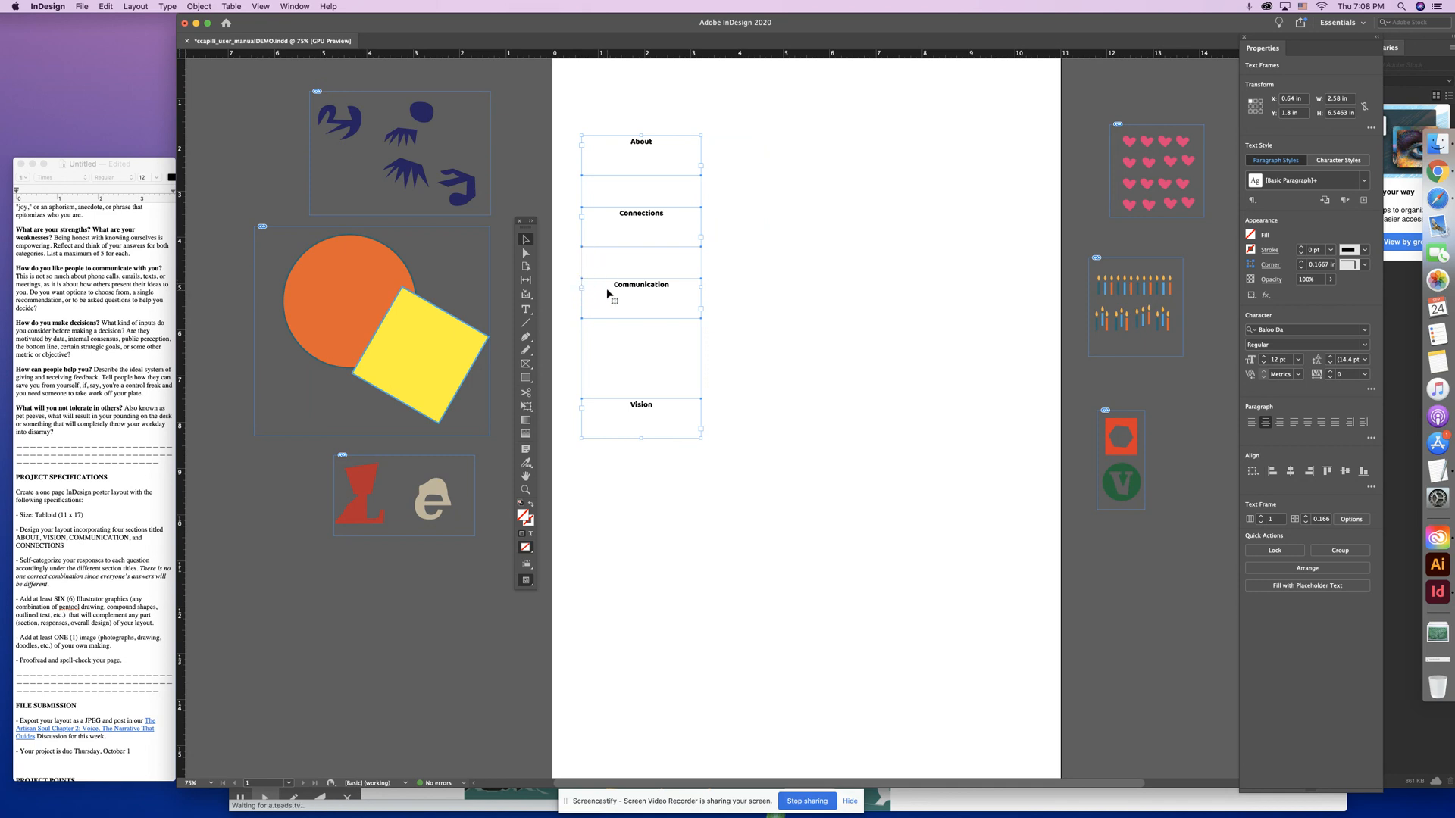
- Move the four heading frames together toward the page's middle, to about X 2.5 in, Y 2.75 in
left_click(605, 260)
left_click_drag(566, 121, 614, 452)
left_click_drag(700, 239, 788, 284)
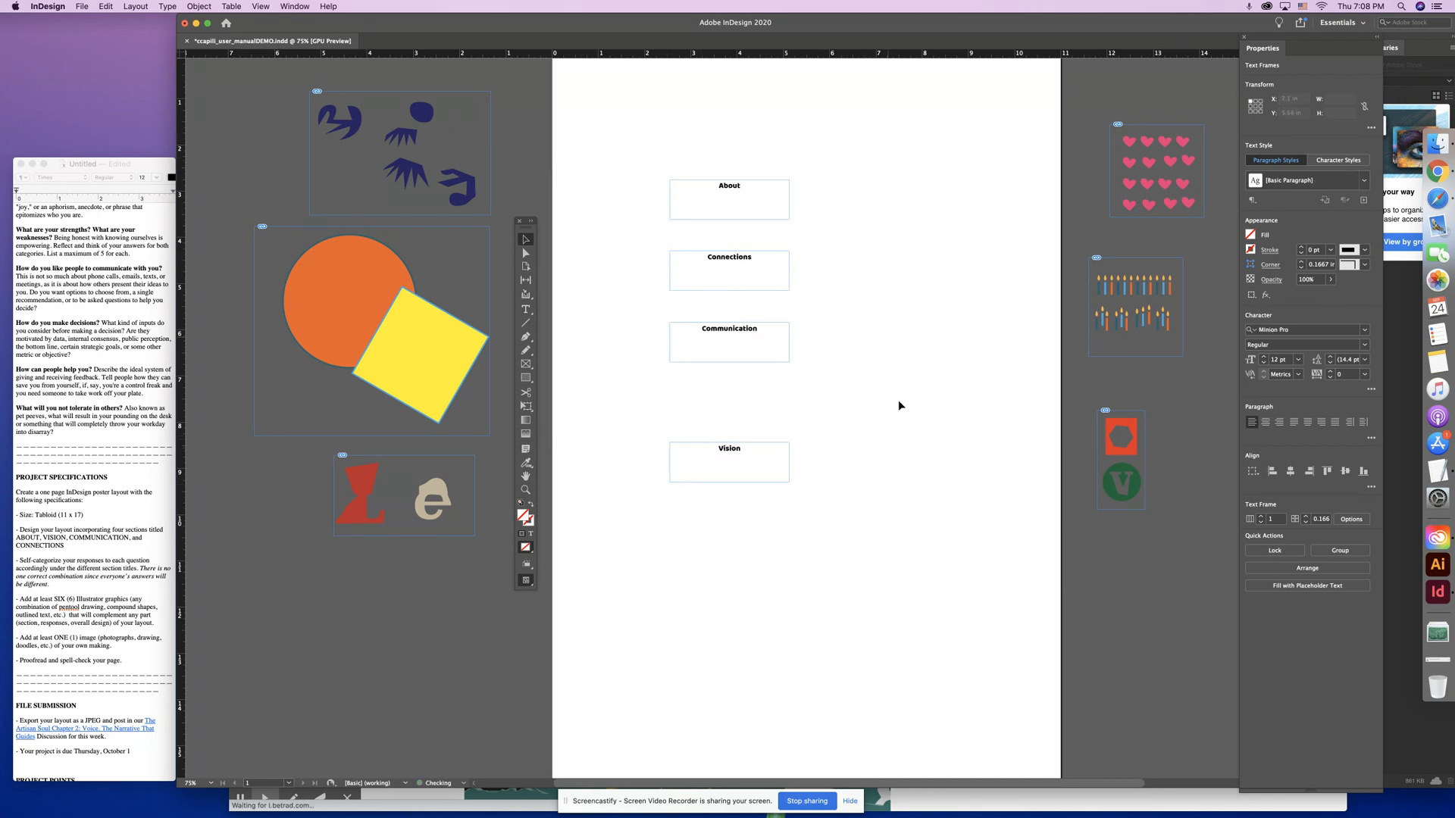
- Shorten the About, Connections, Communication and Vision frames so each fits its single line of text
left_click(815, 231)
left_click(763, 221)
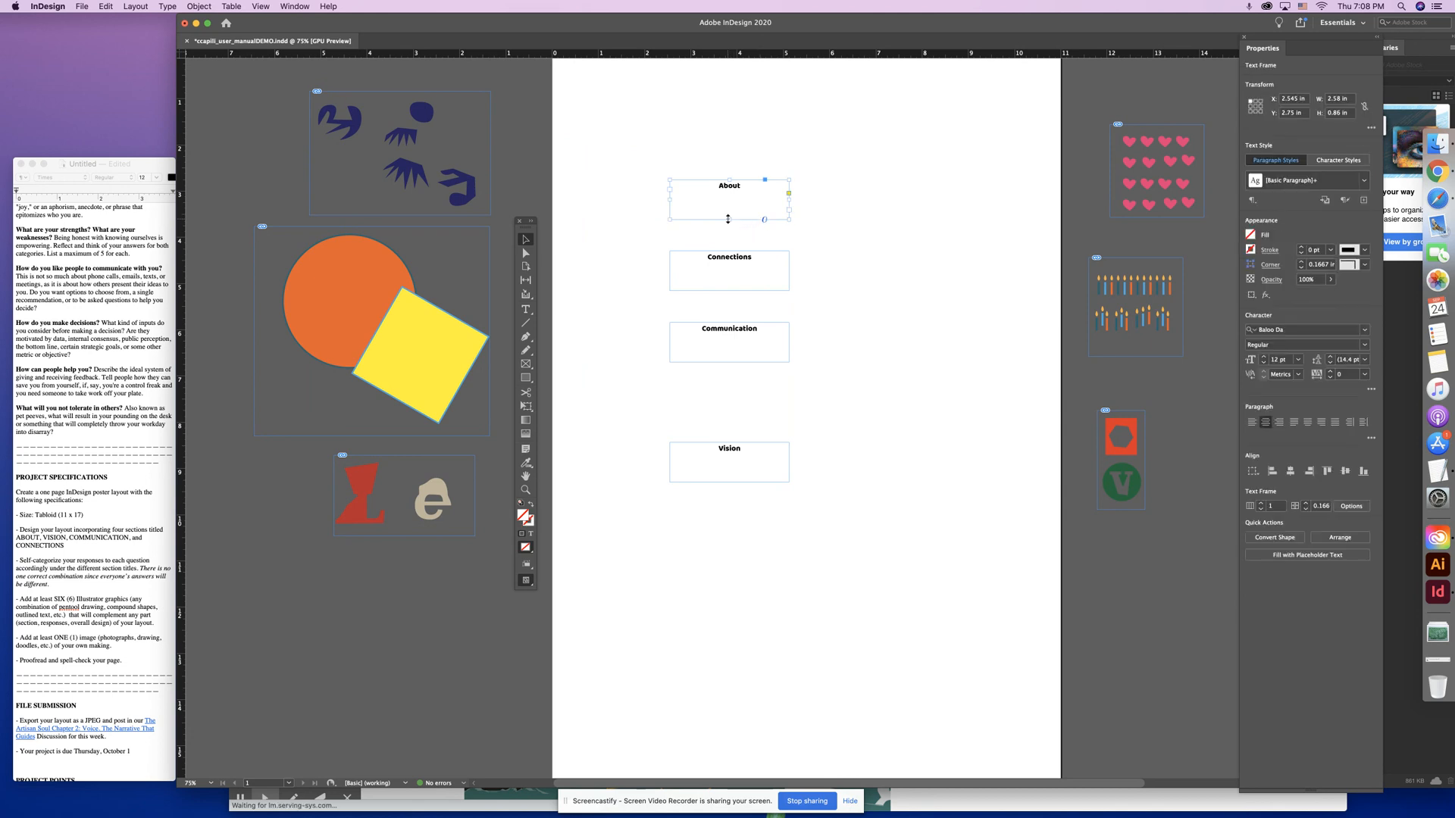
double_click(729, 219)
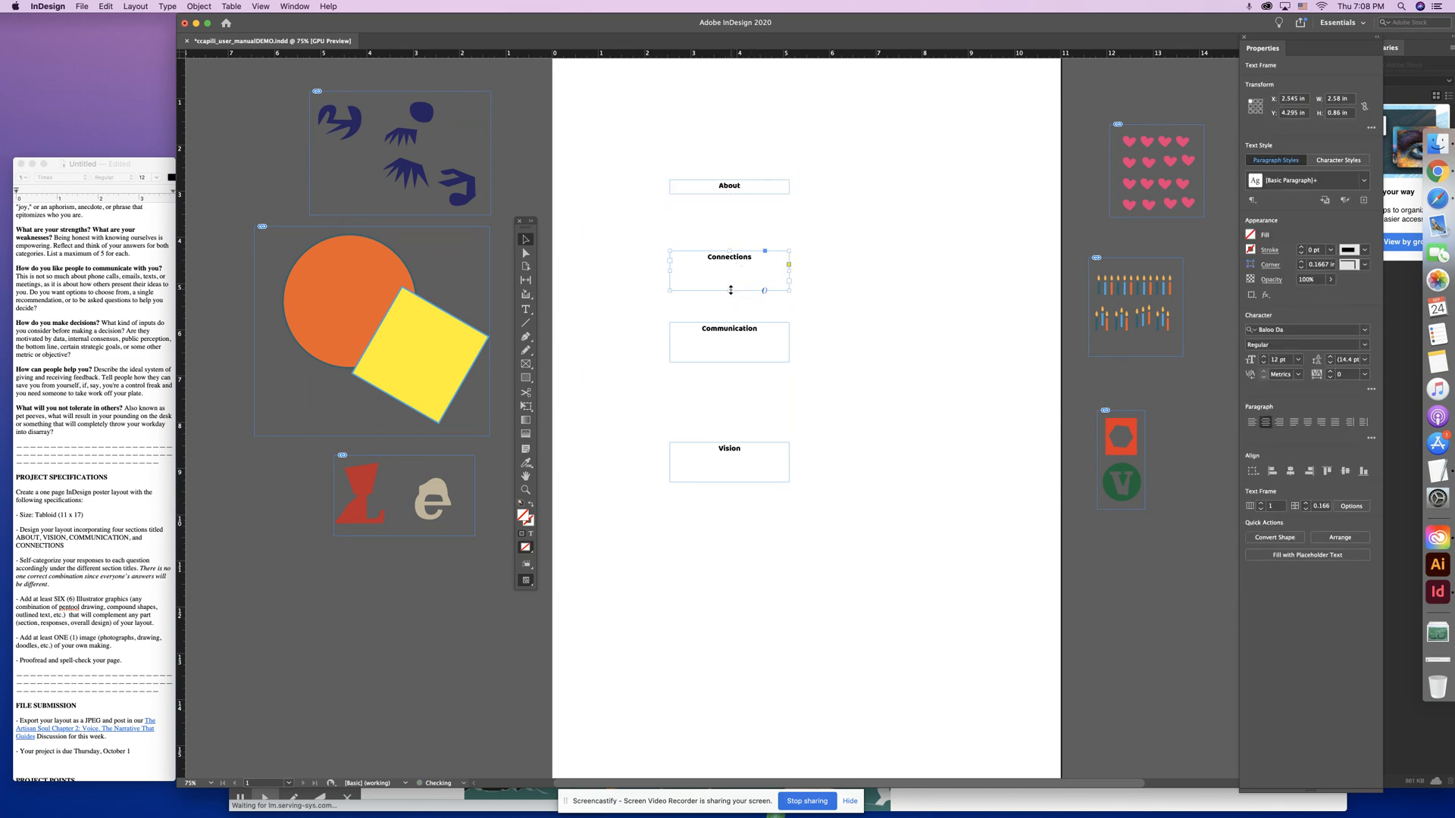
double_click(729, 291)
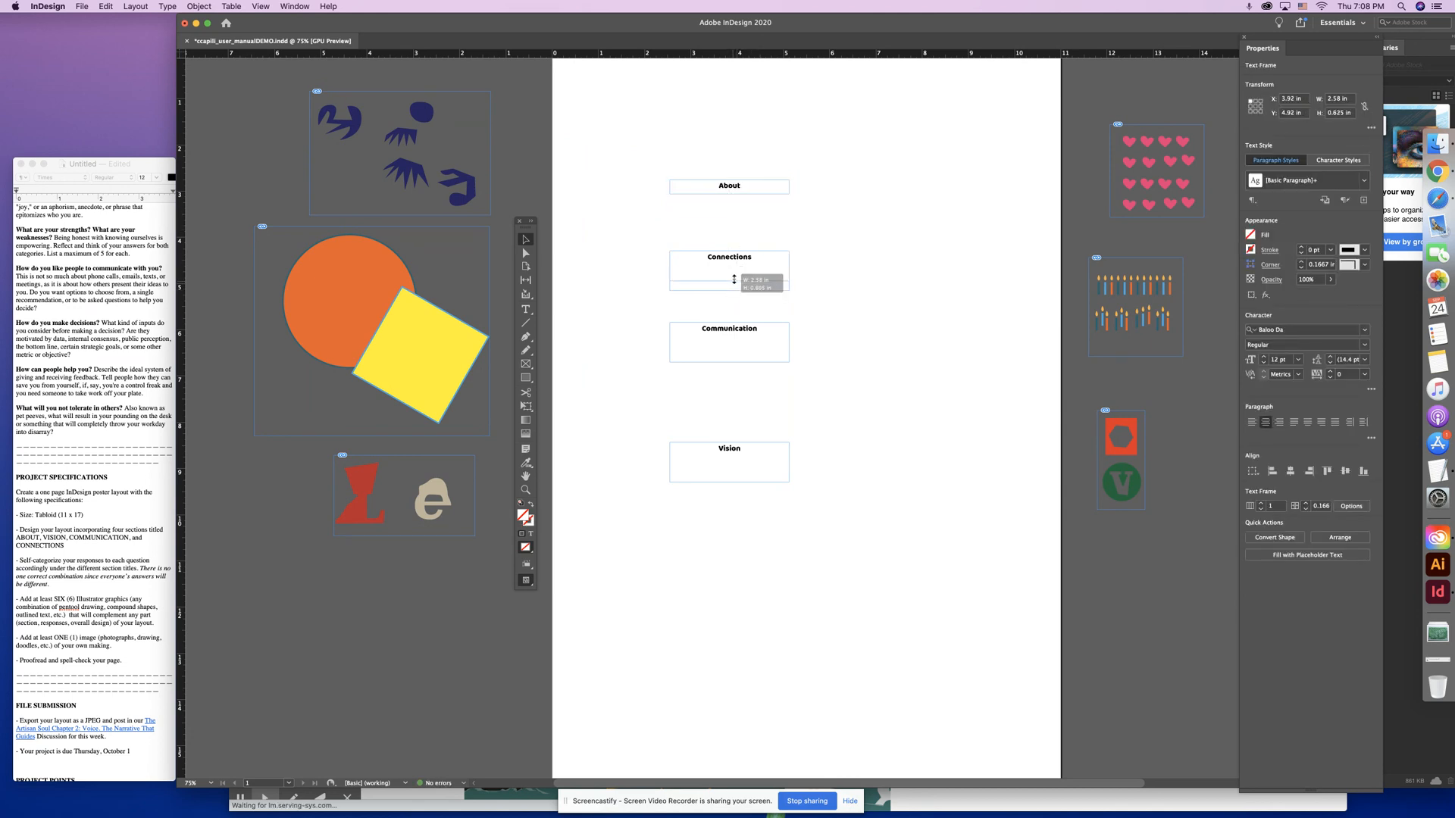
double_click(729, 362)
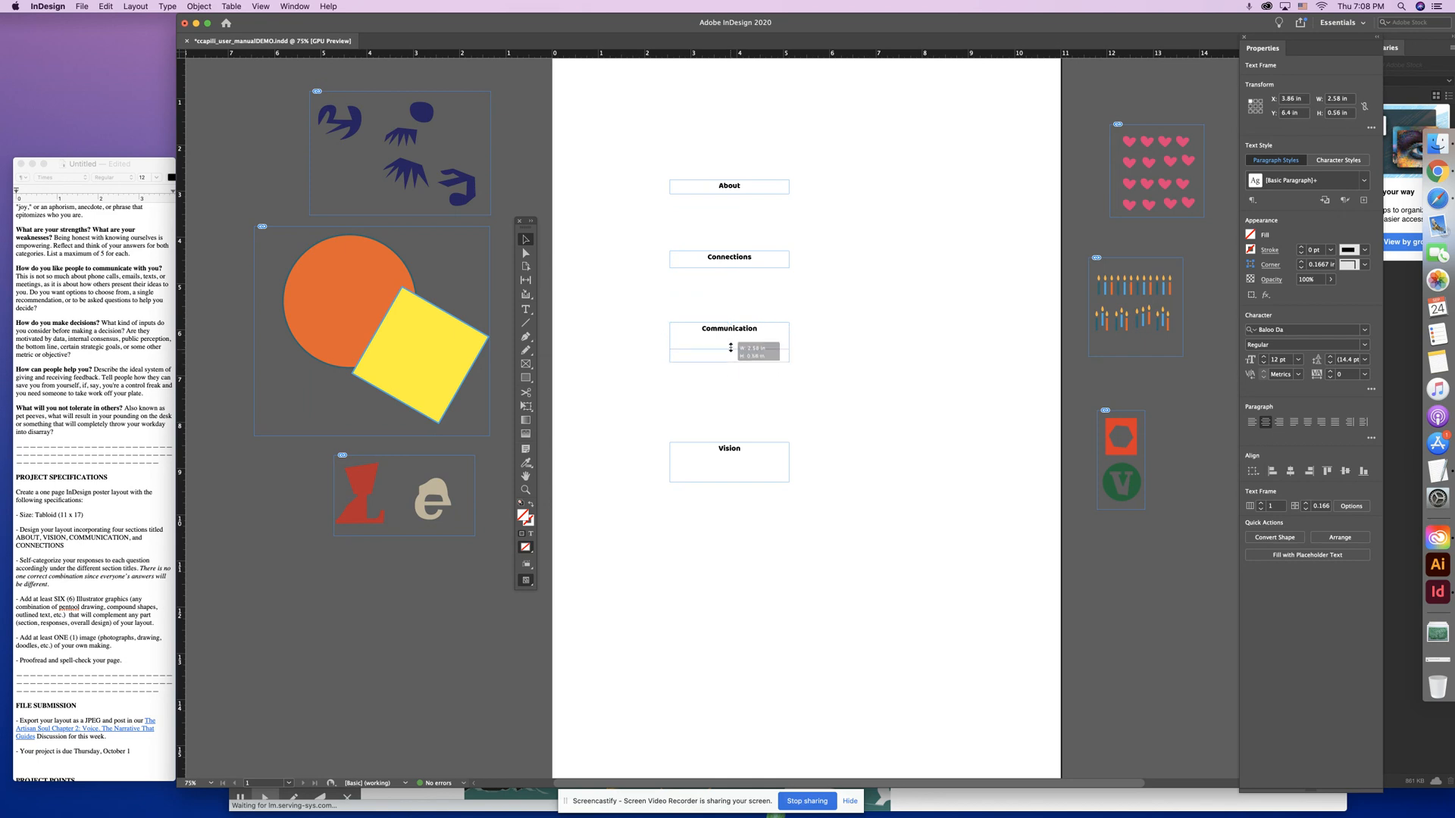
left_click(731, 479)
double_click(730, 482)
left_click(815, 426)
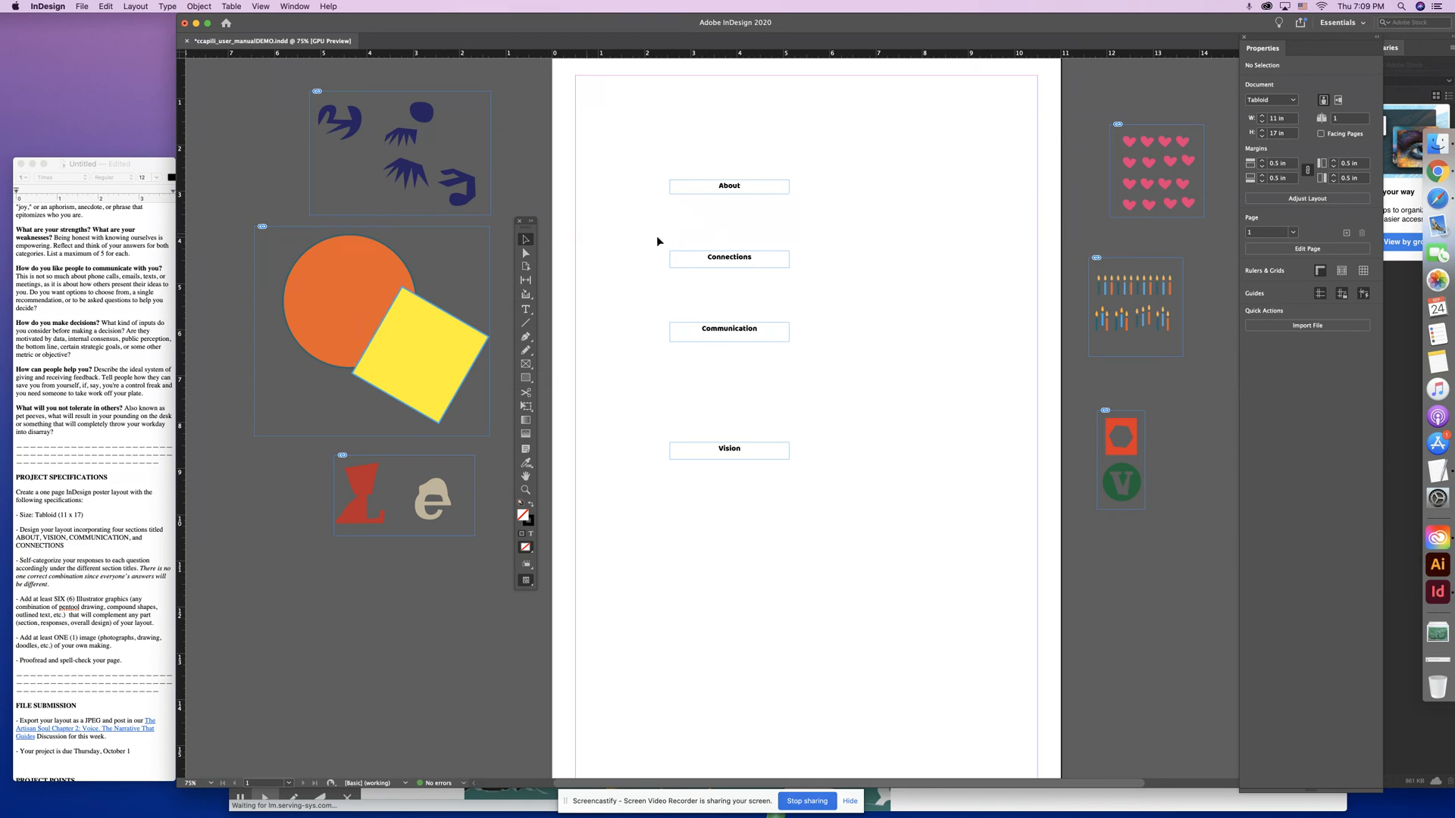
left_click_drag(659, 159, 681, 497)
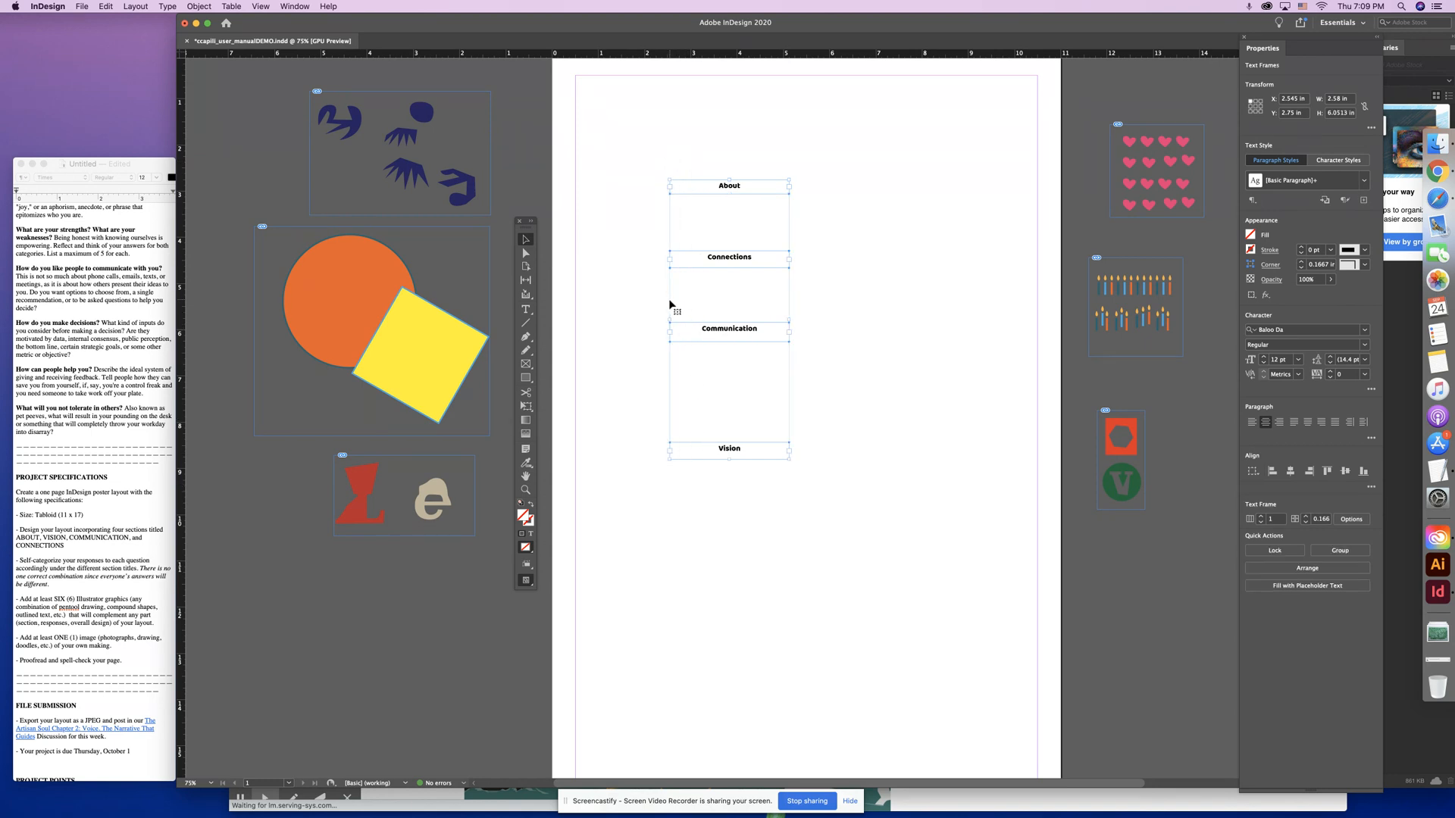
left_click(799, 296)
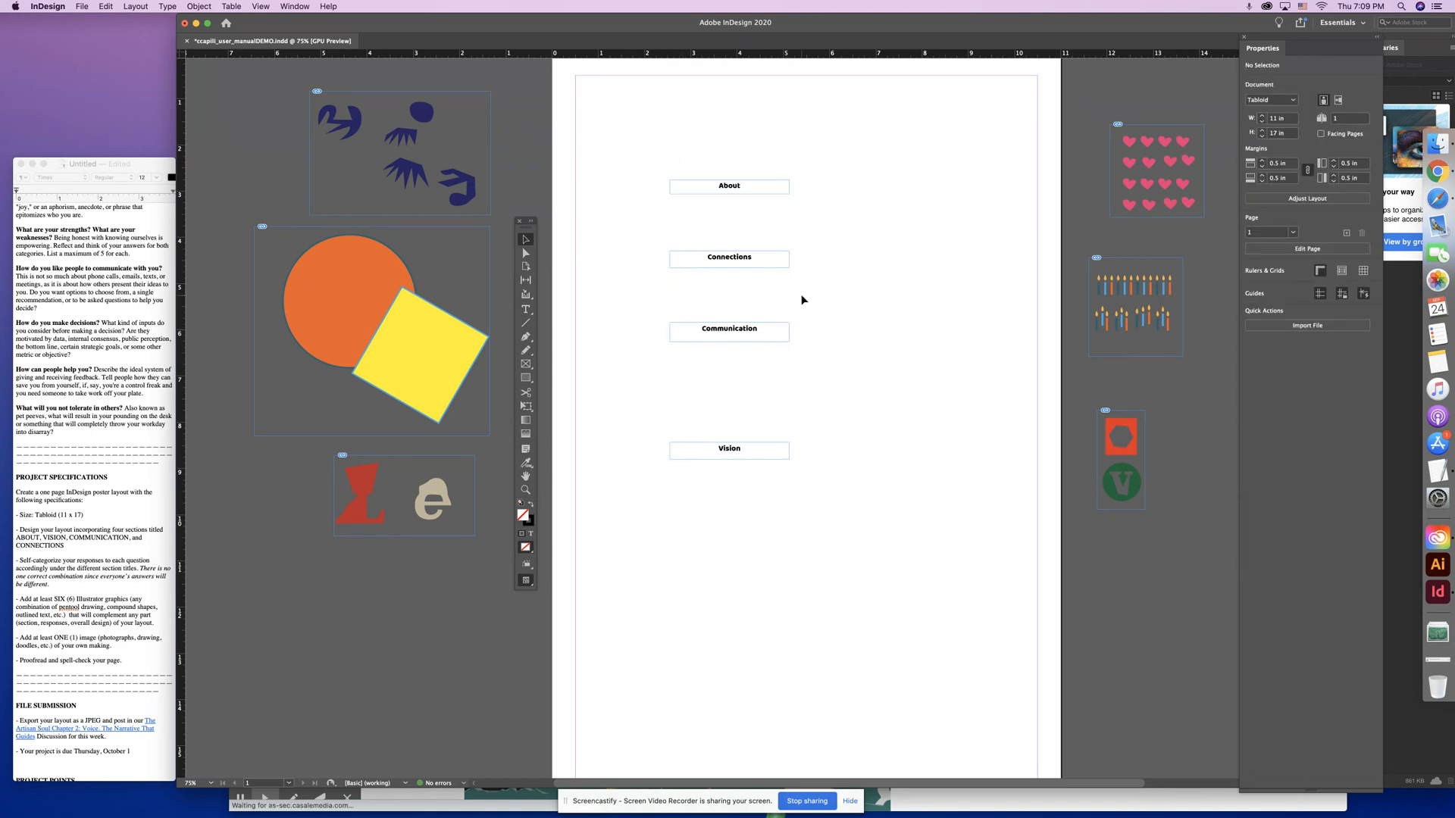
key("super+equal")
key("space")
left_click_drag(804, 300, 855, 393)
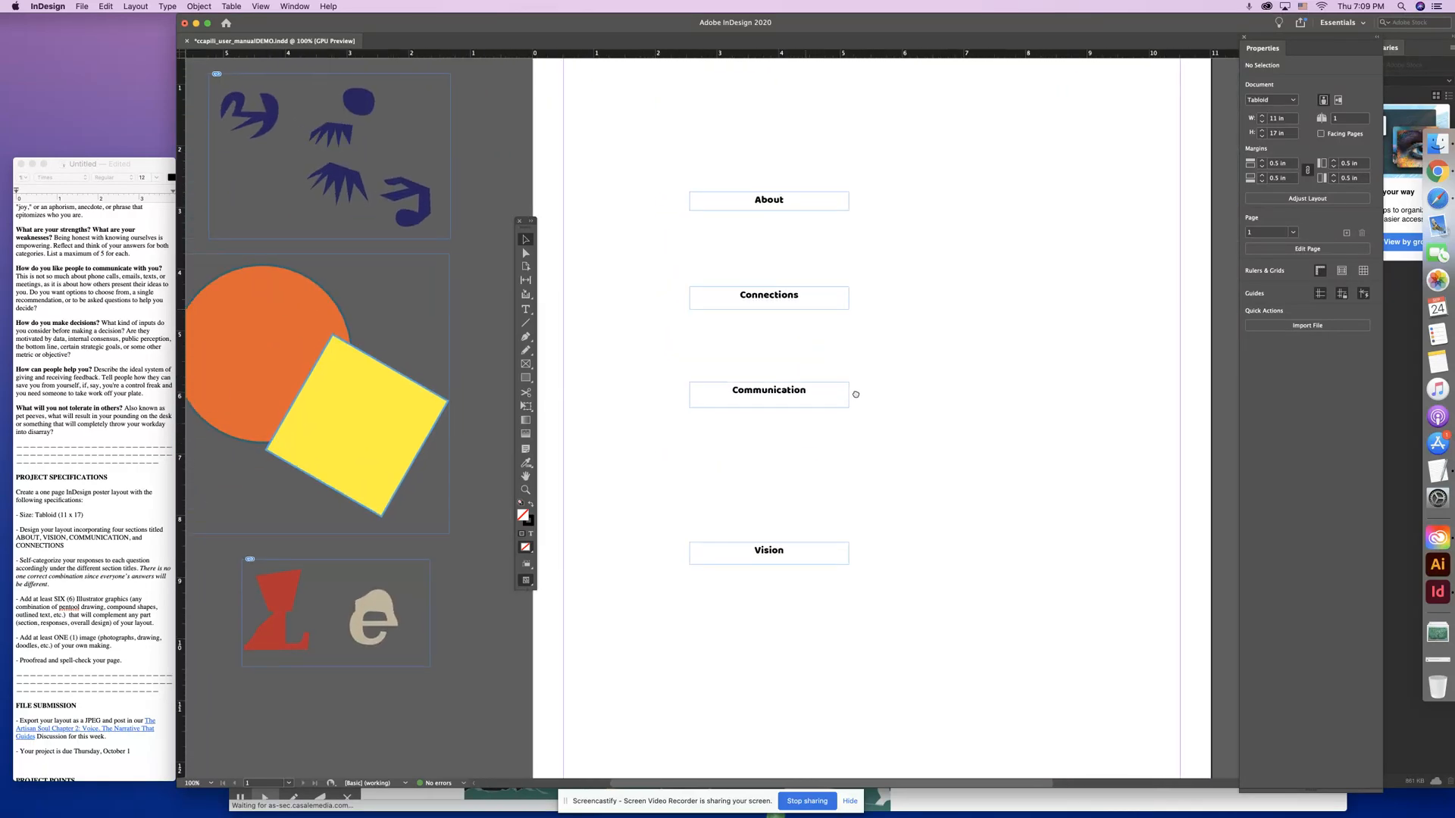
left_click_drag(705, 166, 881, 607)
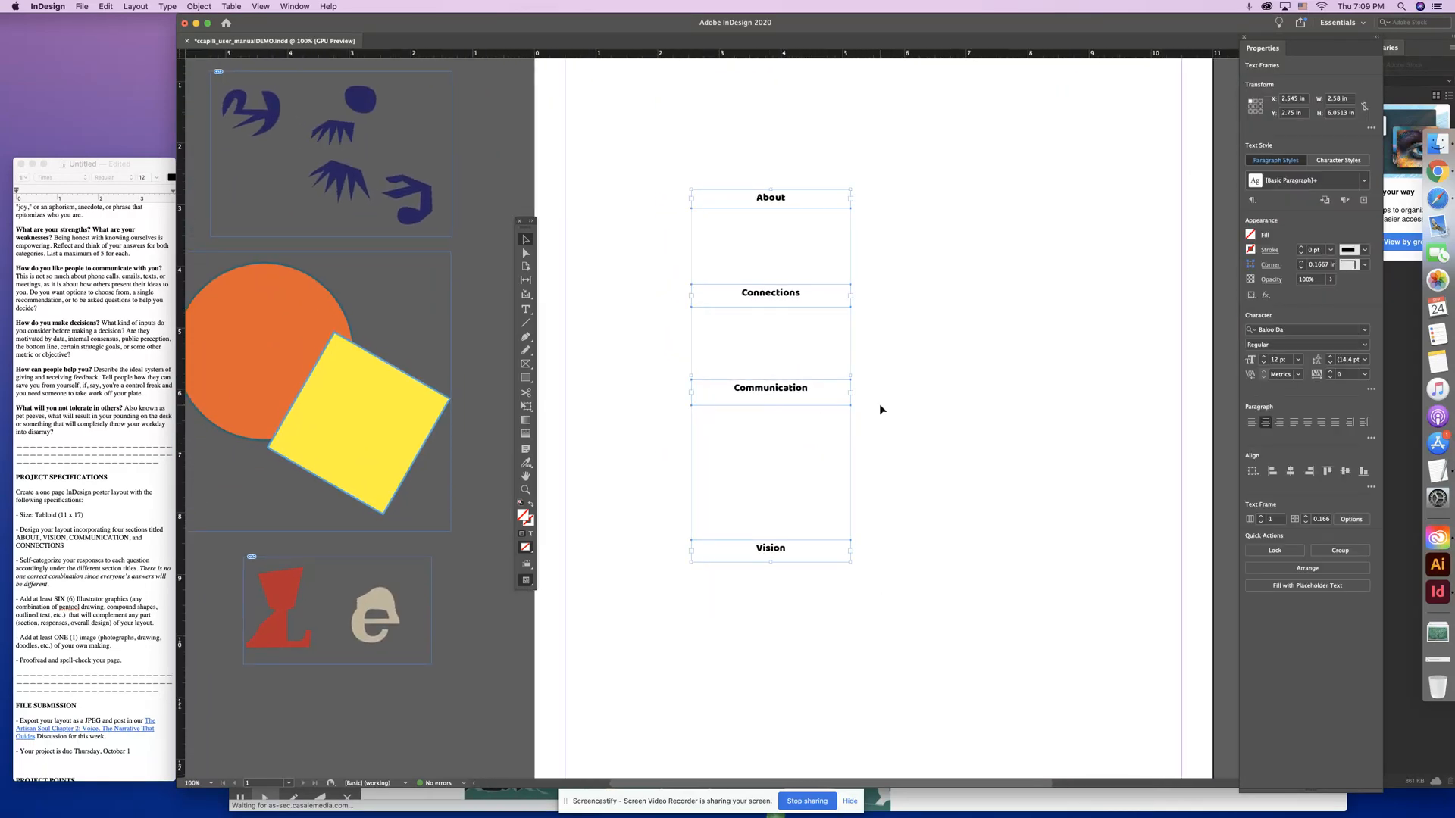
left_click(913, 385)
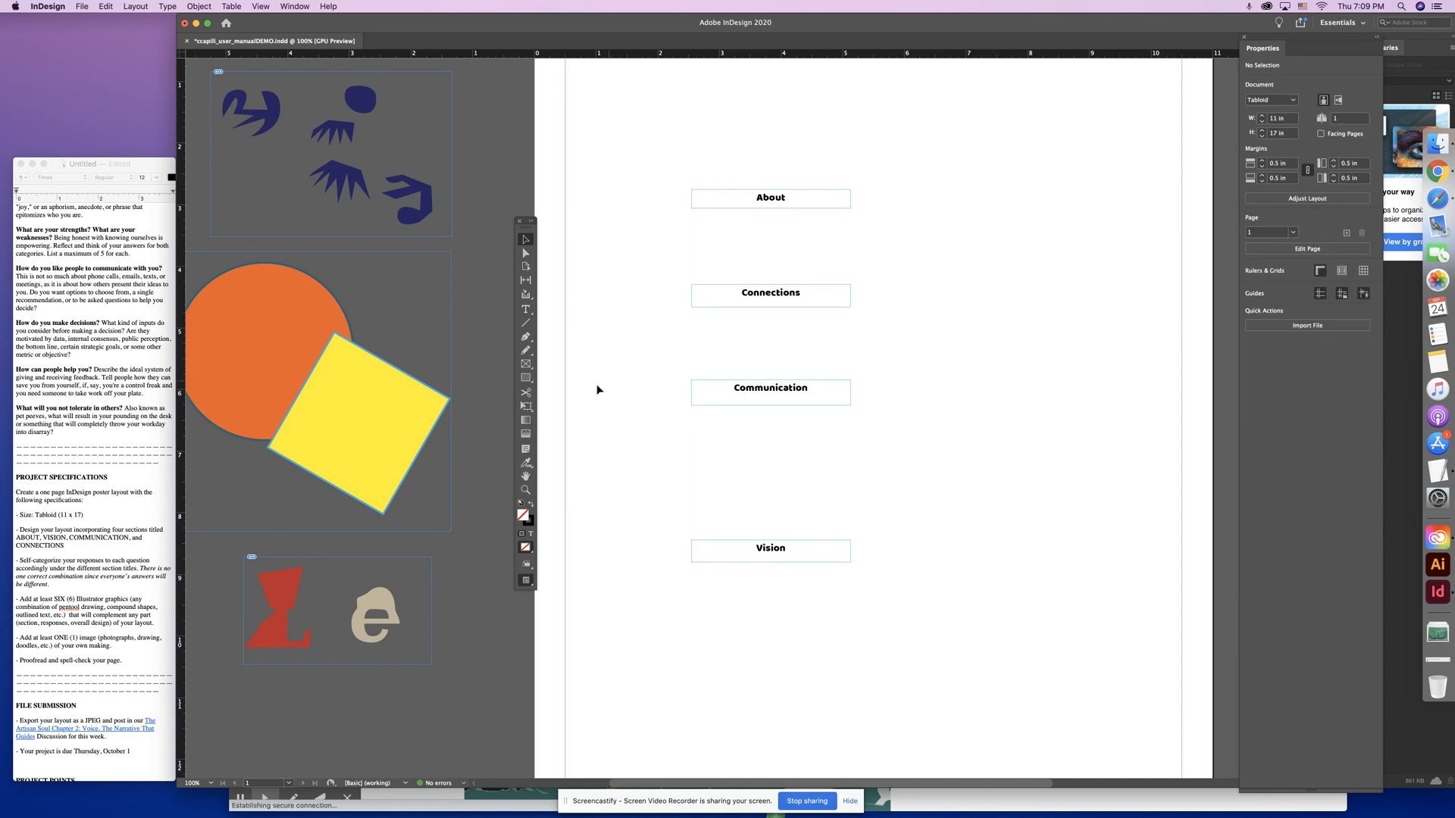
- Spread the heading frames across the page: About near the upper-left margin, Connections mid-page, Communication near the right margin, Vision lower along the left margin
left_click(528, 379)
key("super+0")
left_click_drag(780, 222, 921, 223)
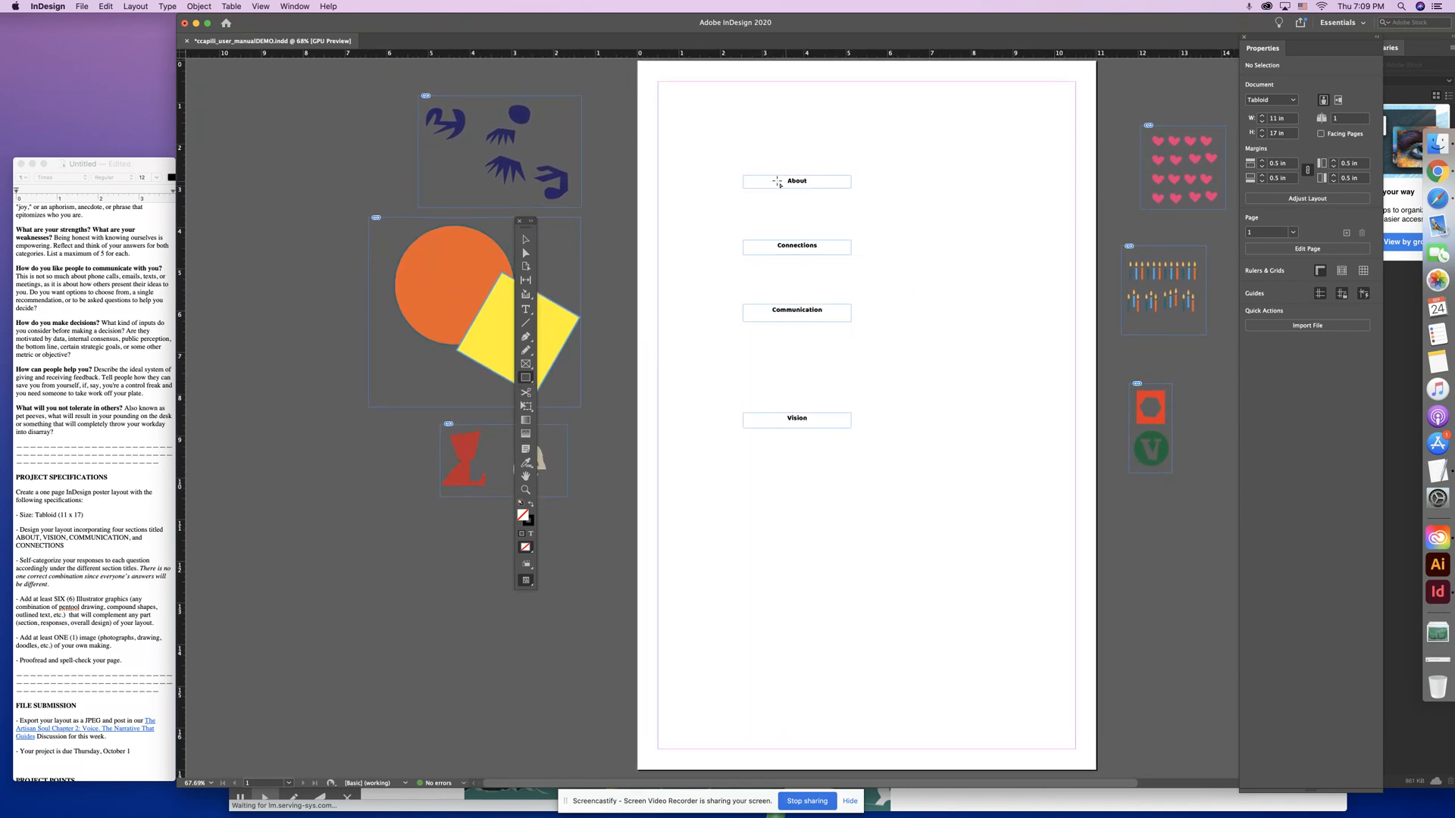
key("v")
left_click_drag(804, 182, 729, 97)
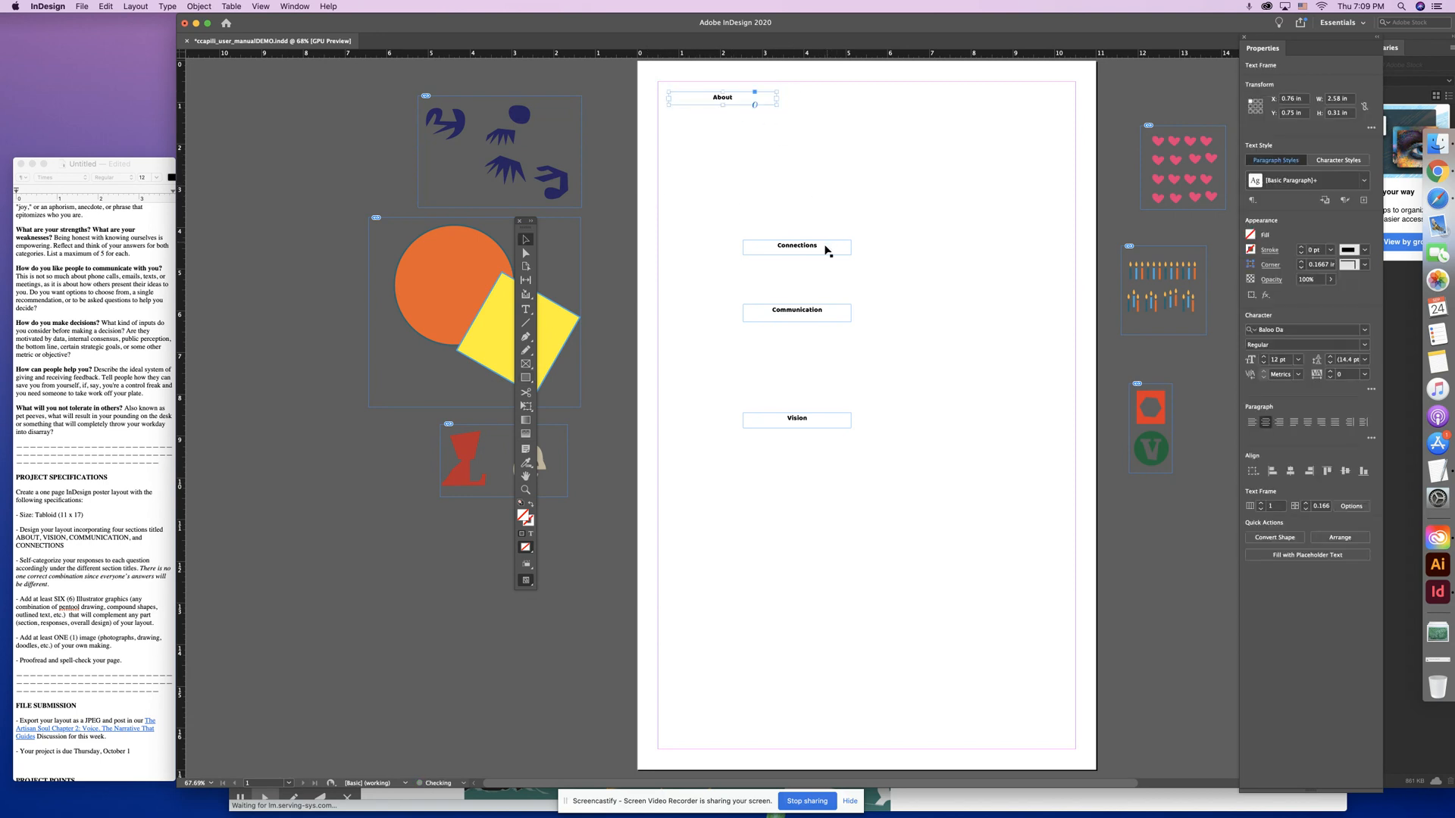
left_click_drag(802, 249, 855, 100)
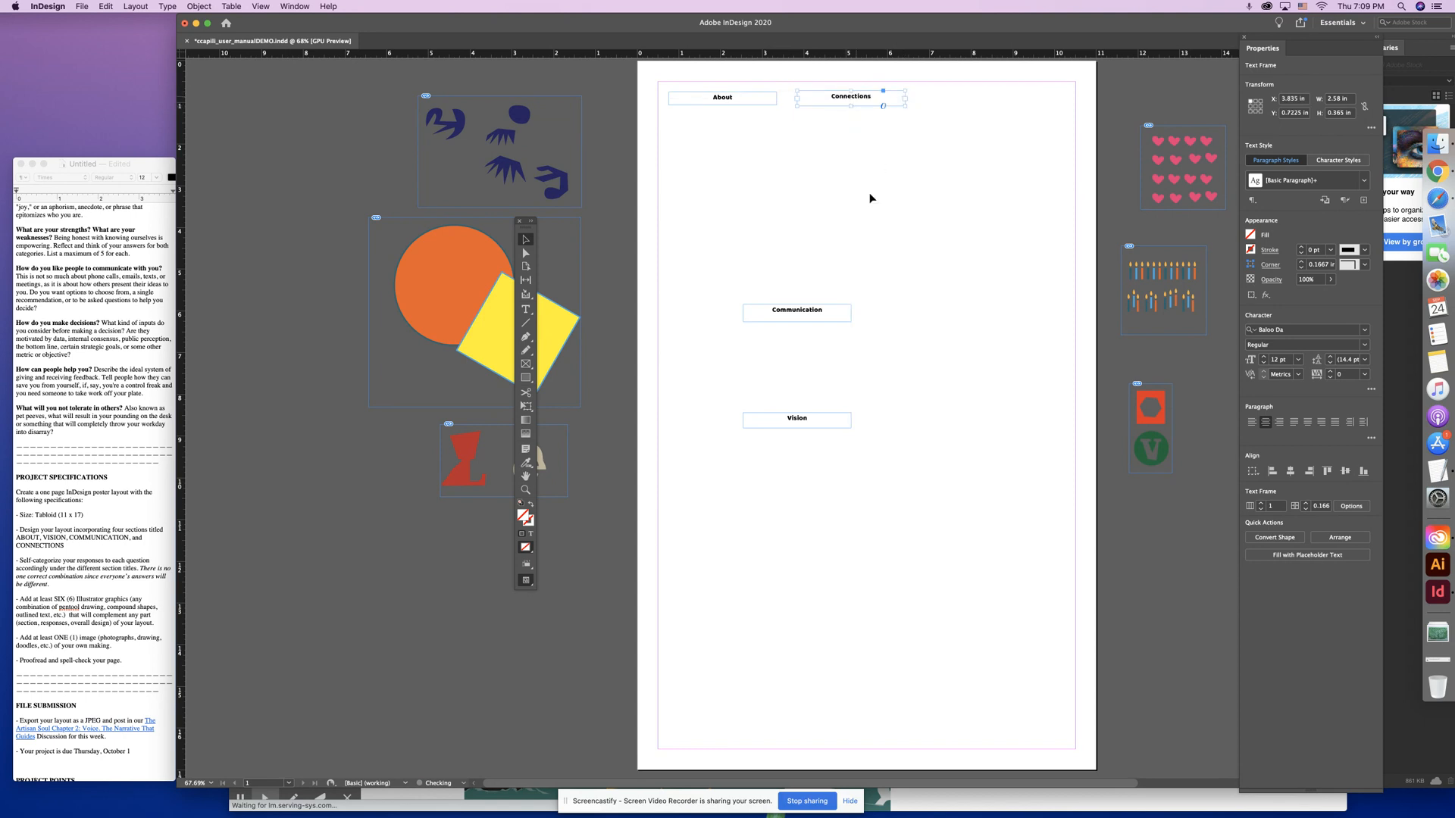
left_click_drag(805, 315, 1007, 352)
left_click_drag(800, 419, 717, 491)
left_click_drag(857, 98, 840, 230)
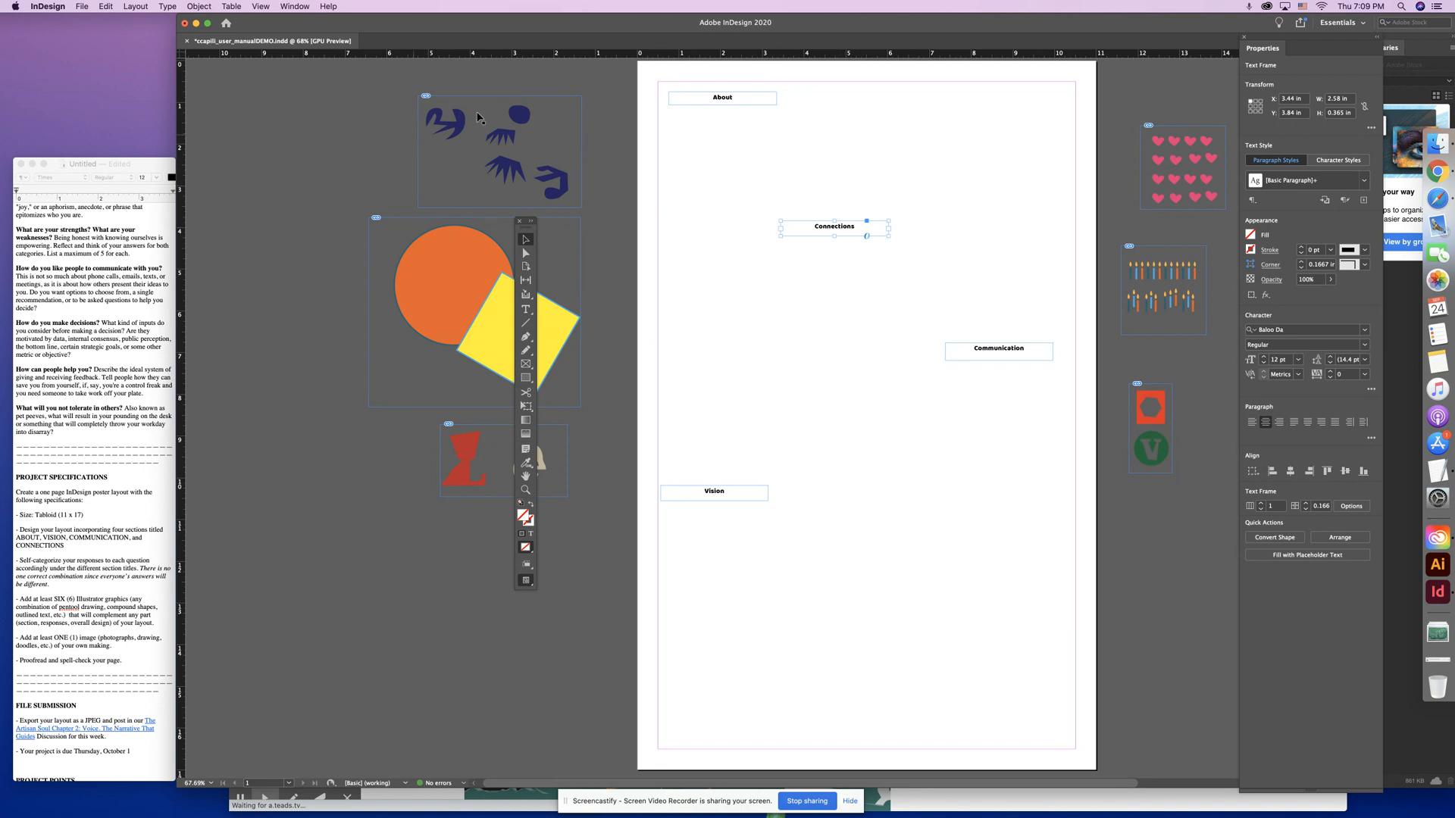
- Draw a rectangle about 1.04 in wide and 0.31 in high around the word About
left_click(92, 280)
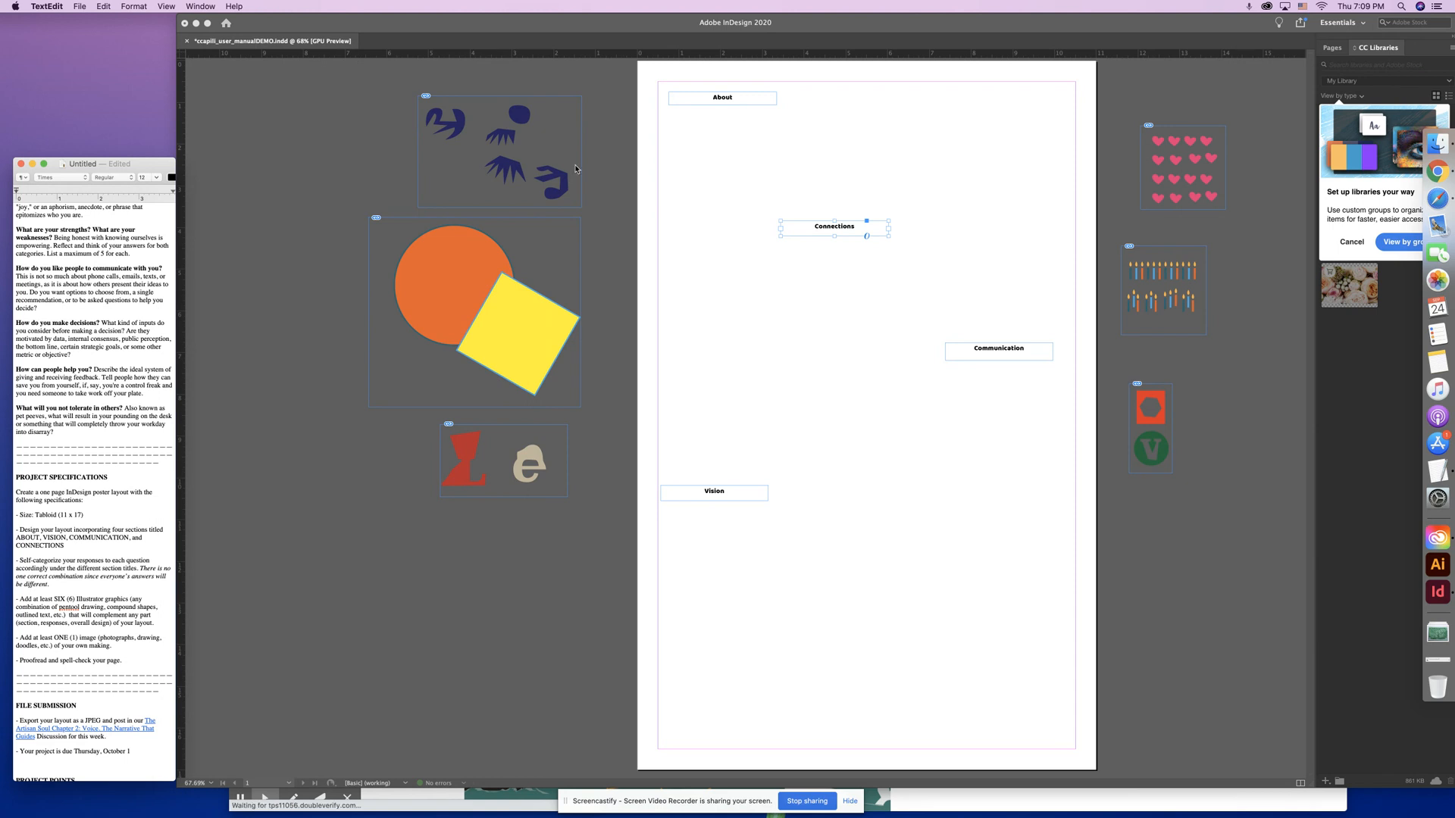
left_click(964, 237)
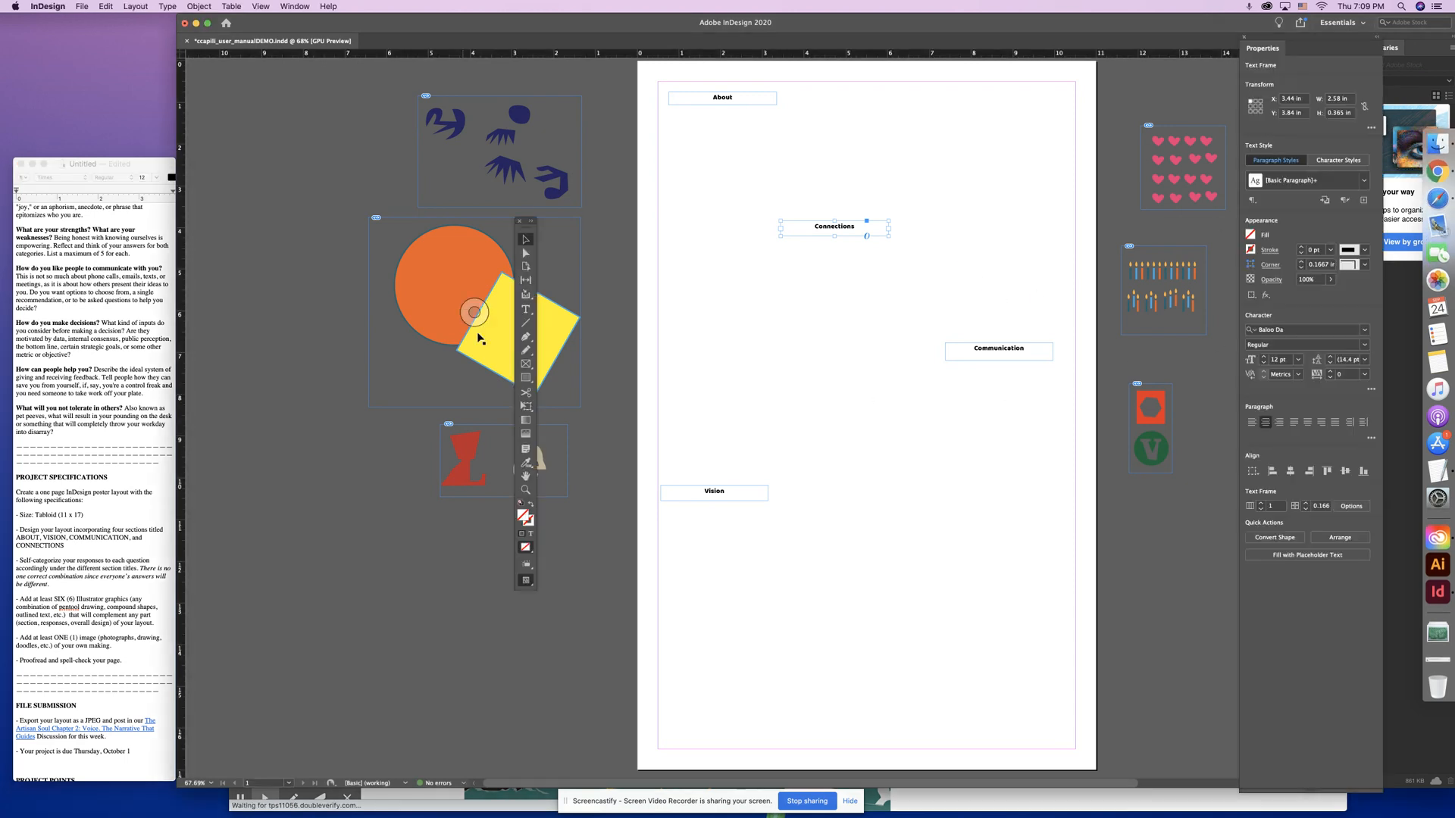
left_click(525, 377)
left_click_drag(701, 93, 743, 108)
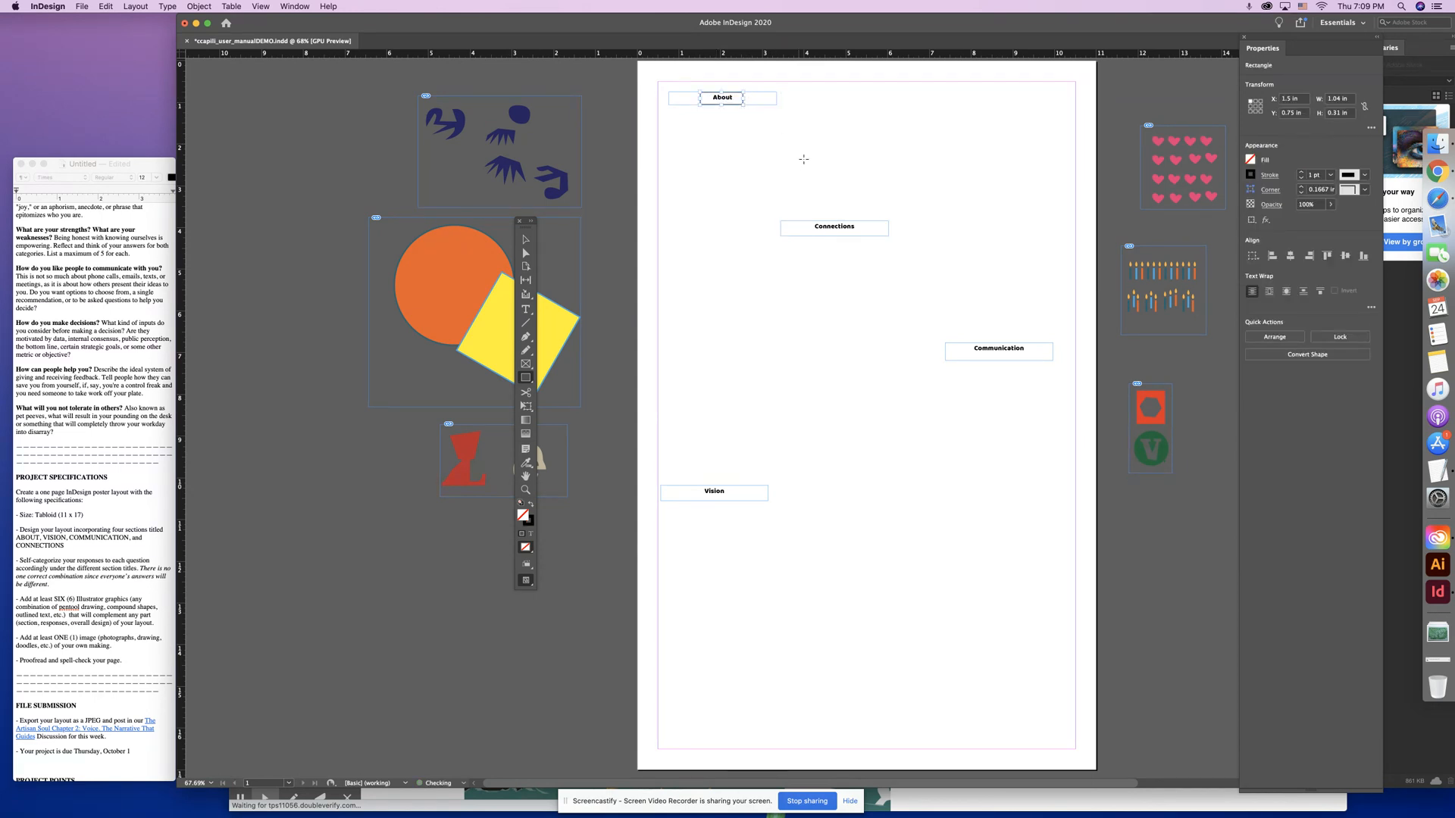
- Narrow the About text frame from both sides to match the rectangle around it, 1.04 in wide at X 1.5 in
key("super+equal")
key("super+equal")
key("super+equal")
key("super+equal")
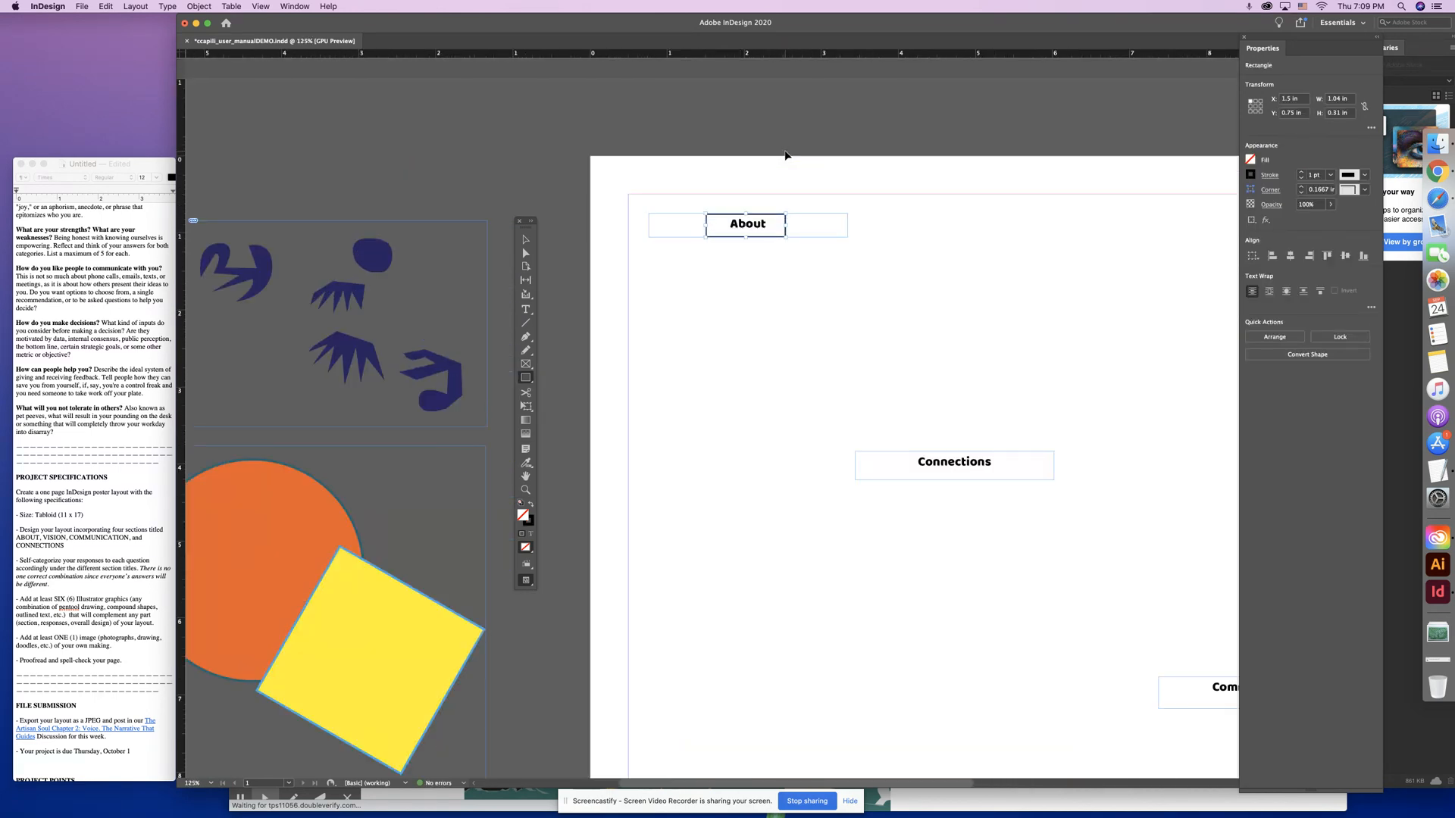
left_click(525, 239)
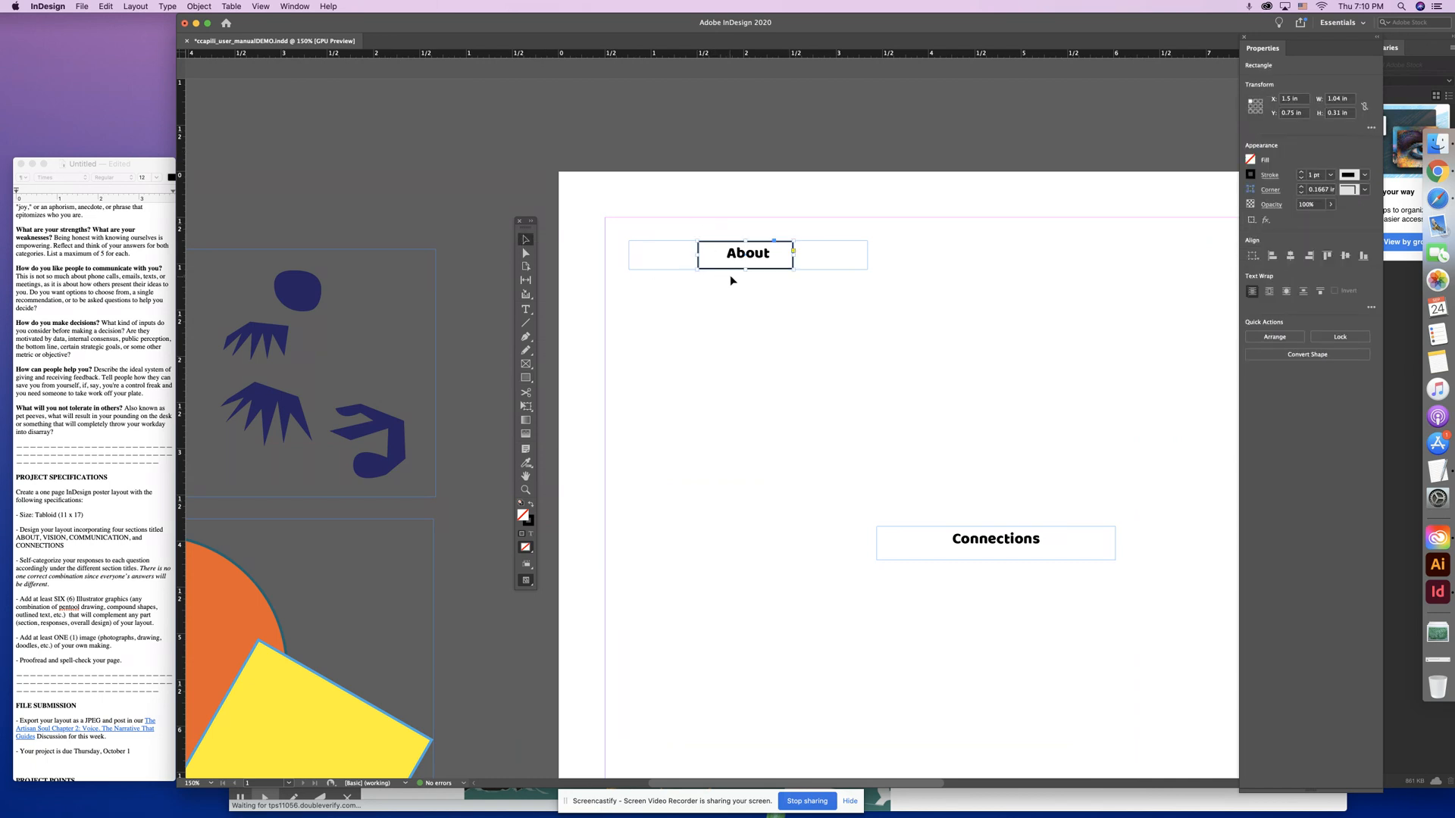
key("Down")
key("Up")
left_click(815, 250)
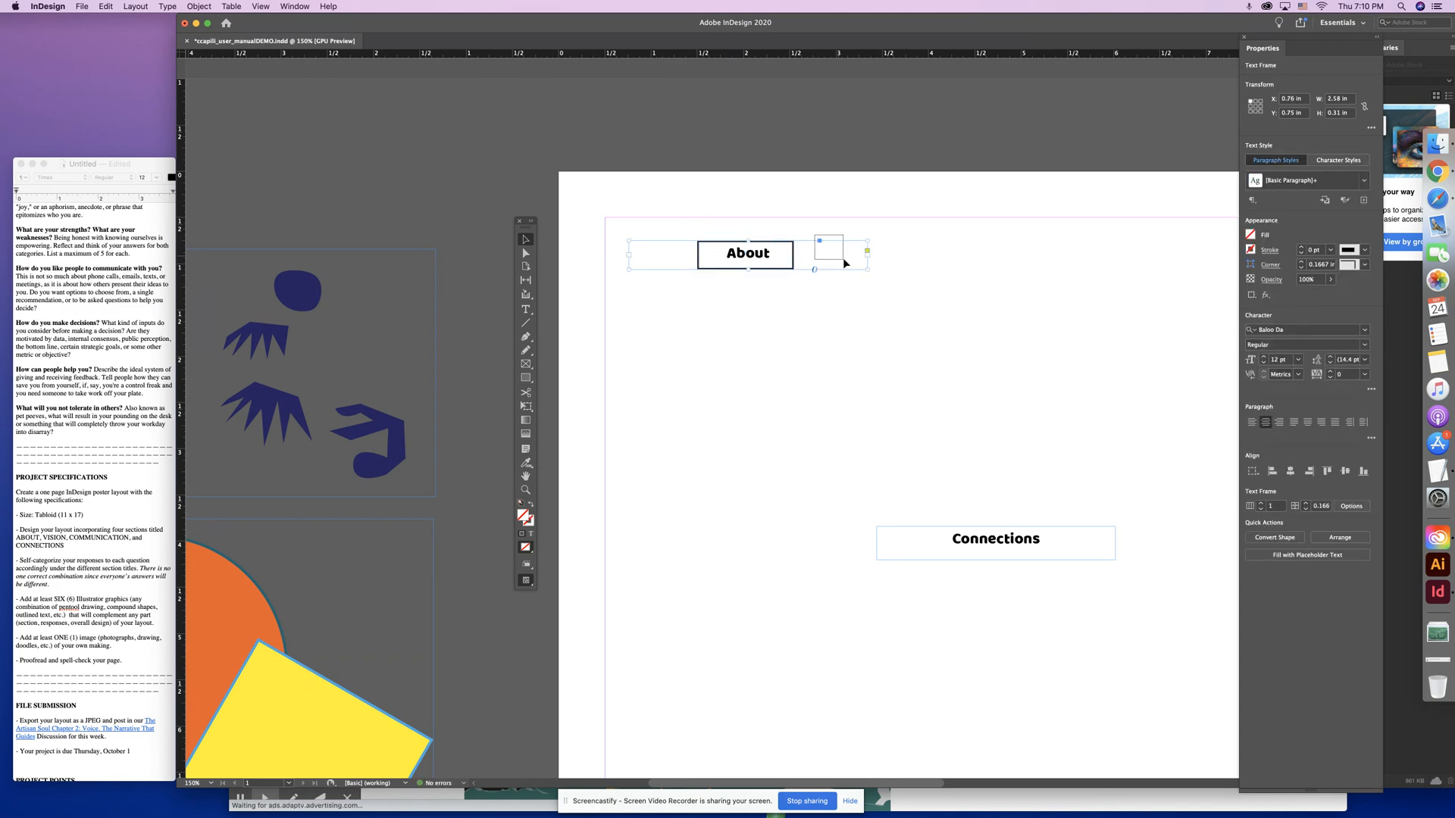
left_click_drag(866, 269, 794, 270)
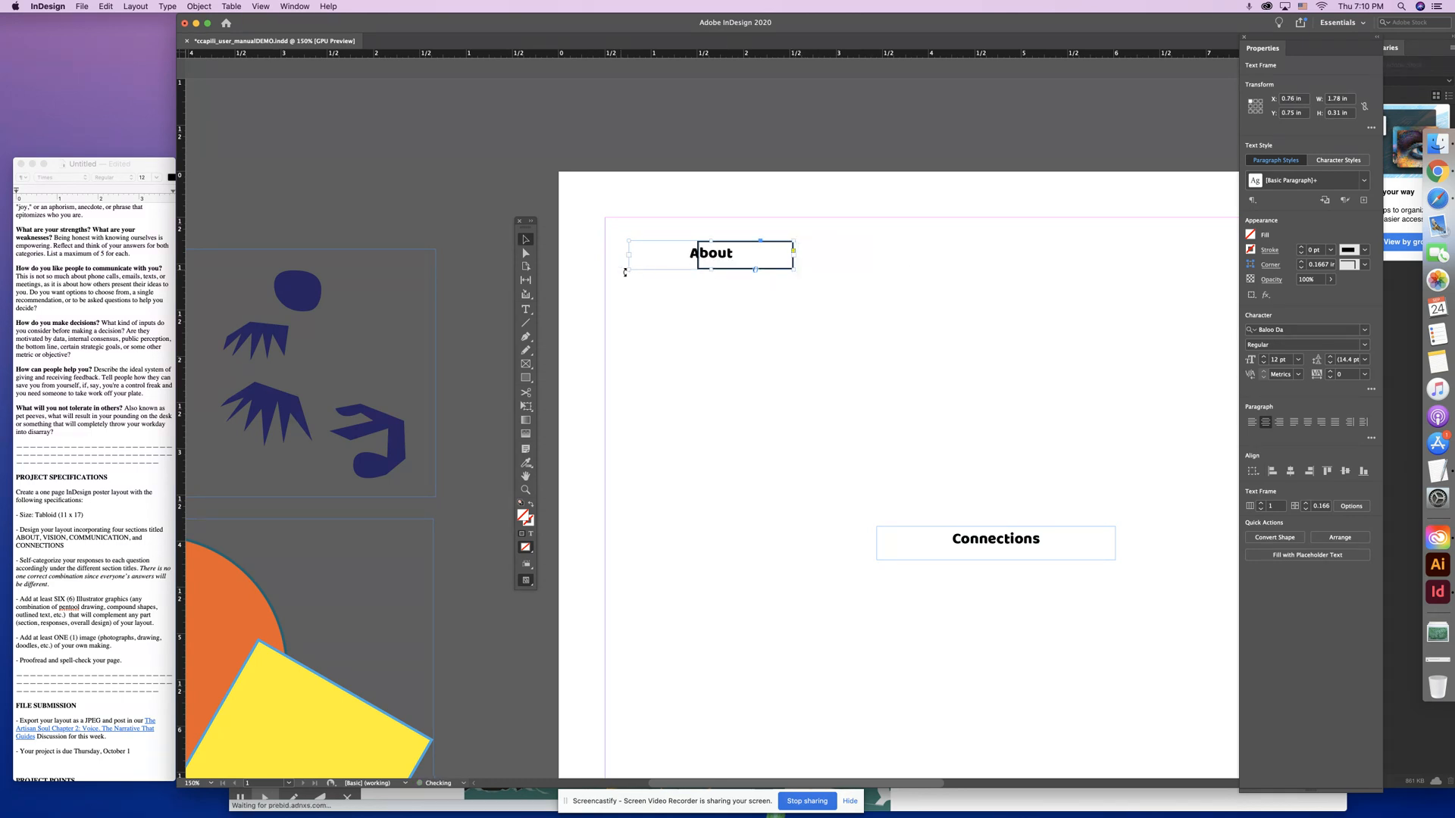
left_click_drag(632, 270, 698, 270)
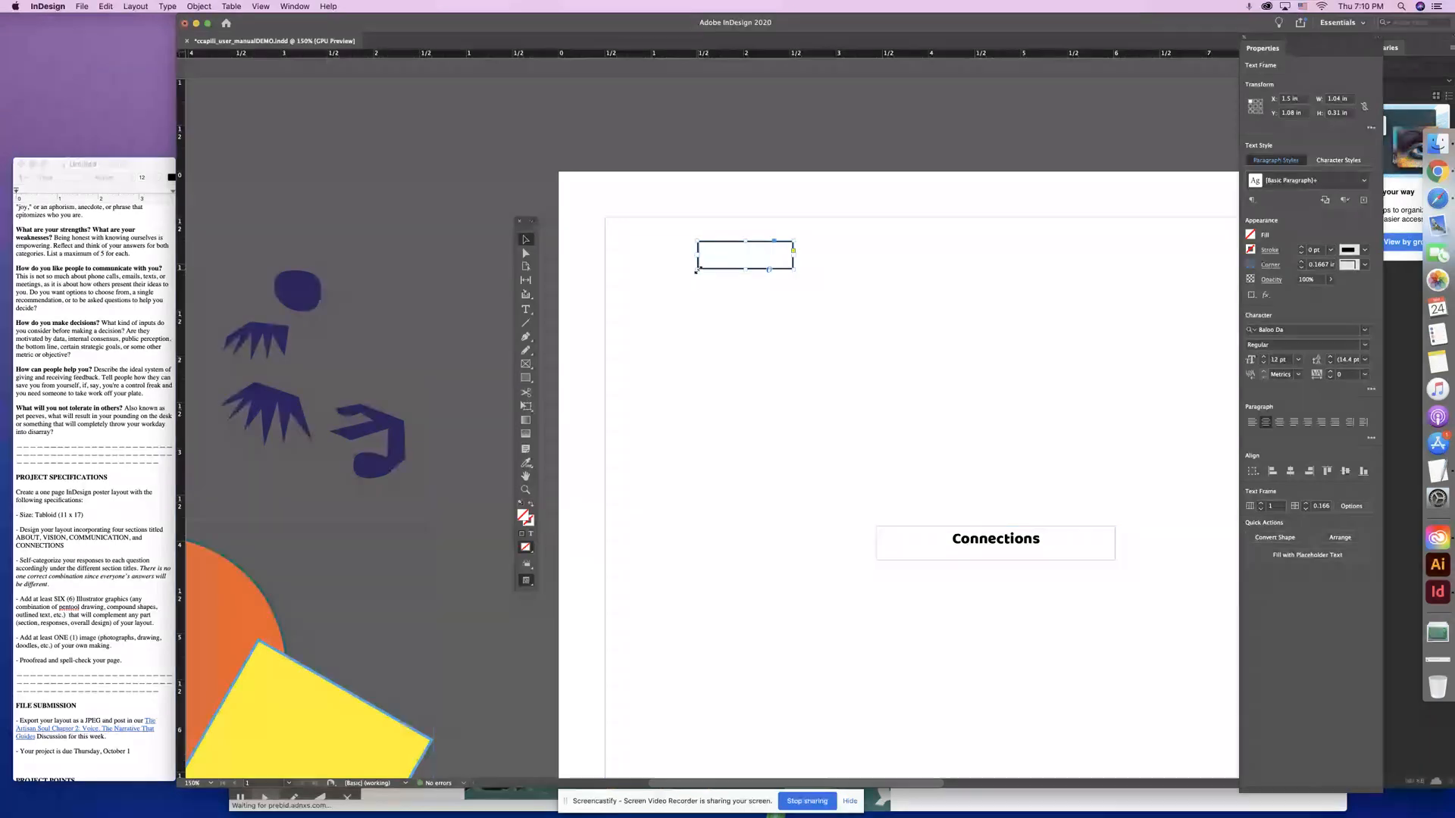
- Shift the About text frame to about Y 0.76 in to center the word in its box, and save the document
left_click(752, 279)
left_click(750, 259)
left_click_drag(750, 260, 751, 262)
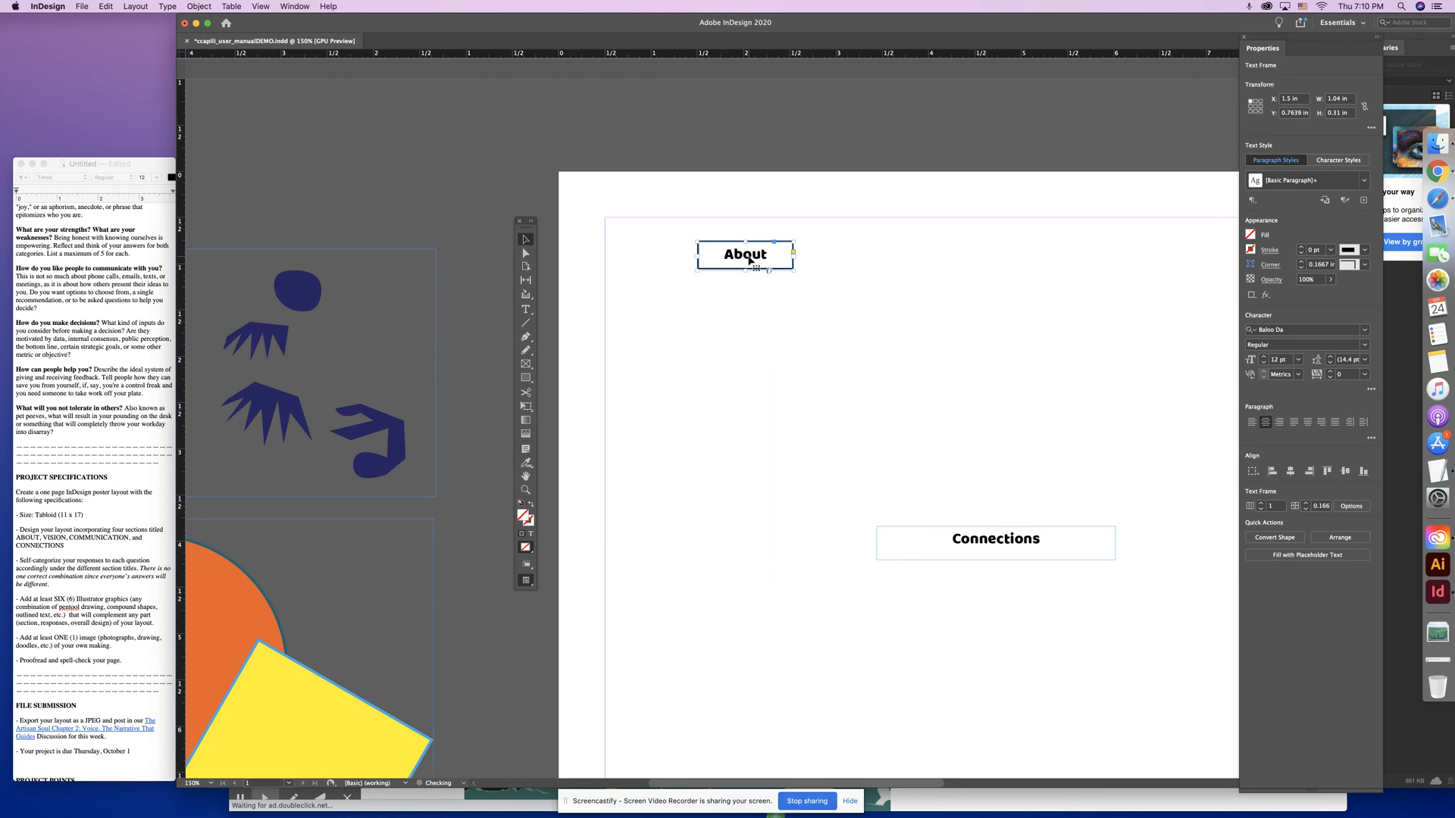
left_click(770, 312)
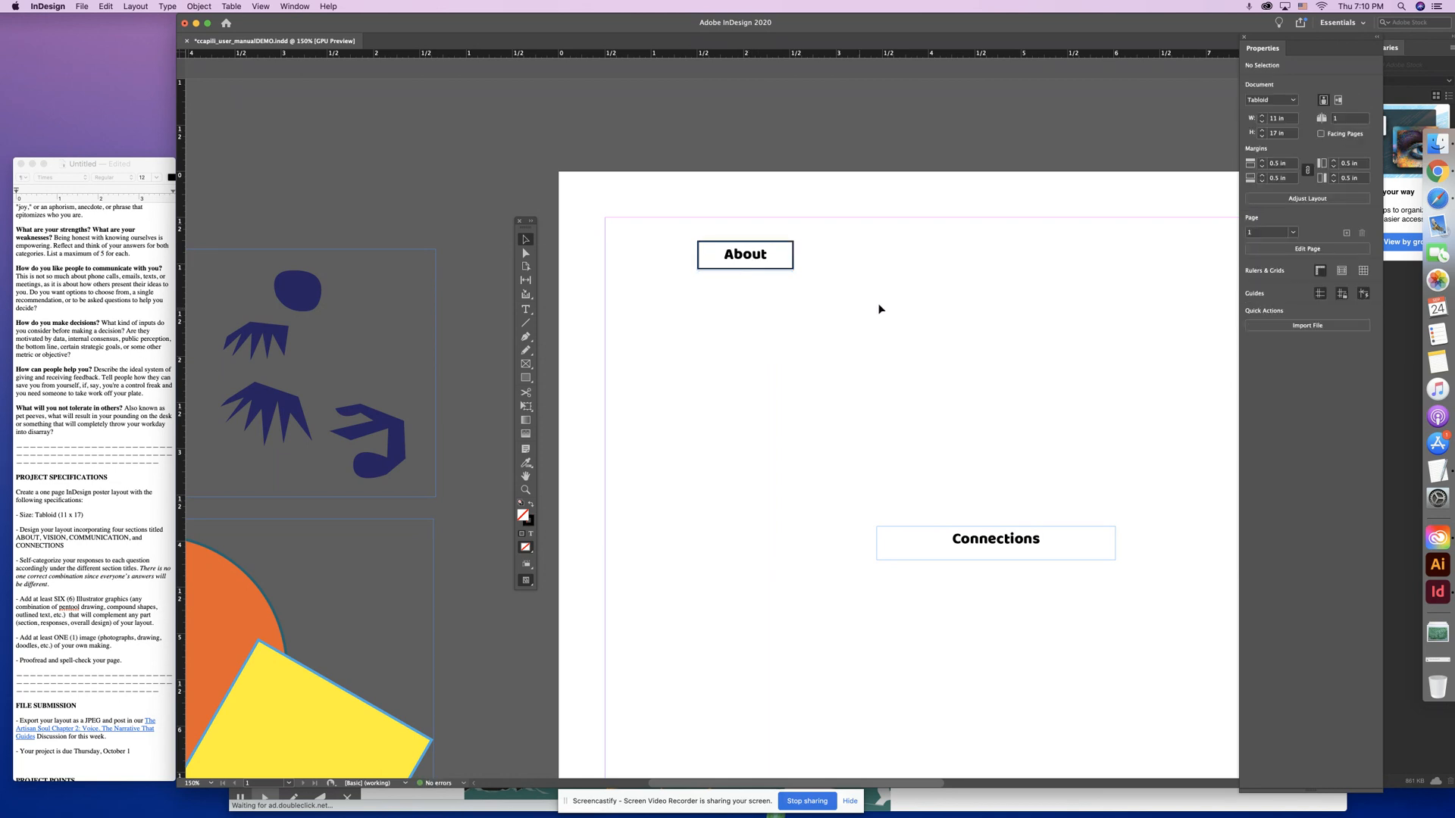
left_click(761, 271)
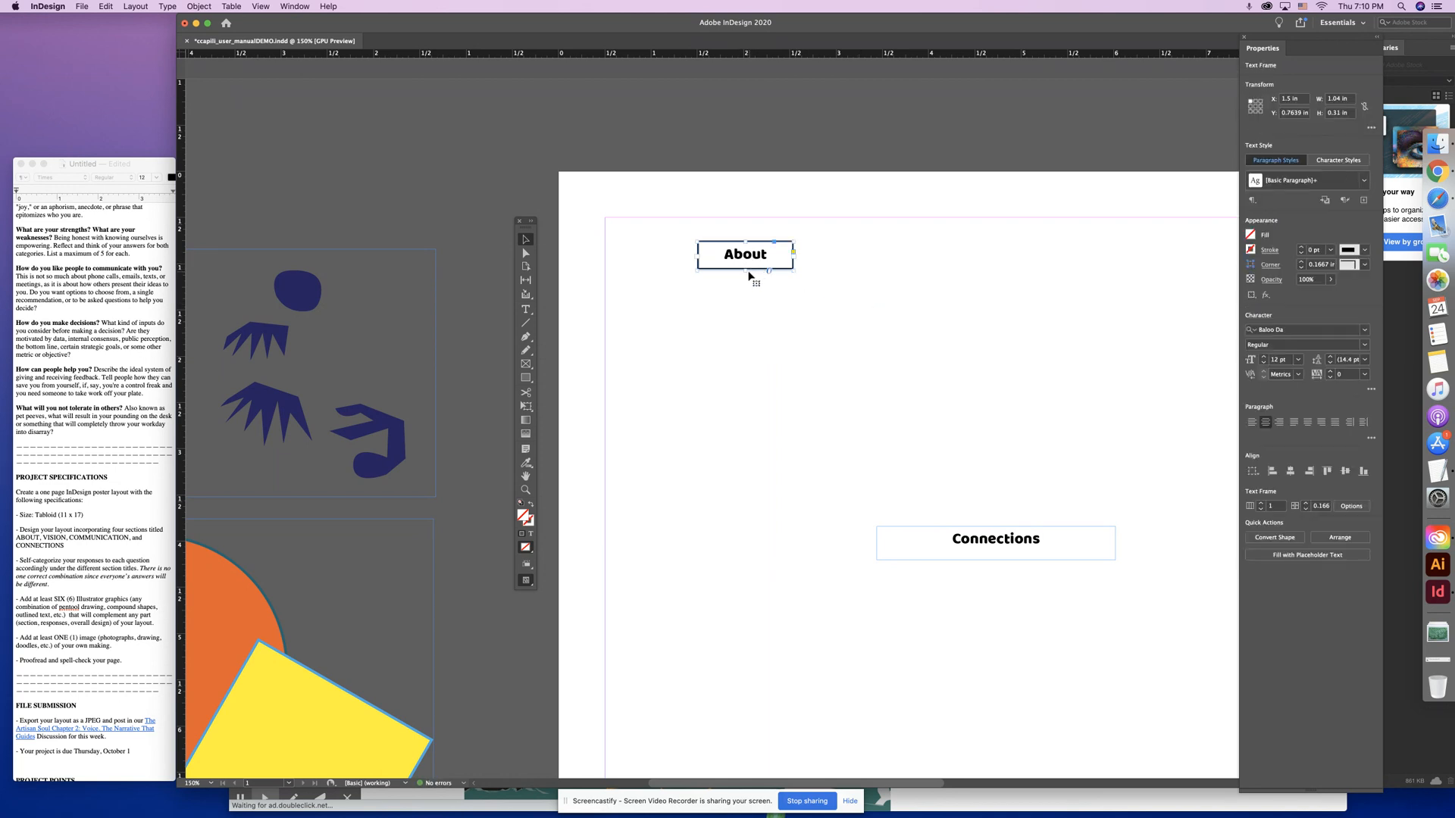
left_click(759, 309)
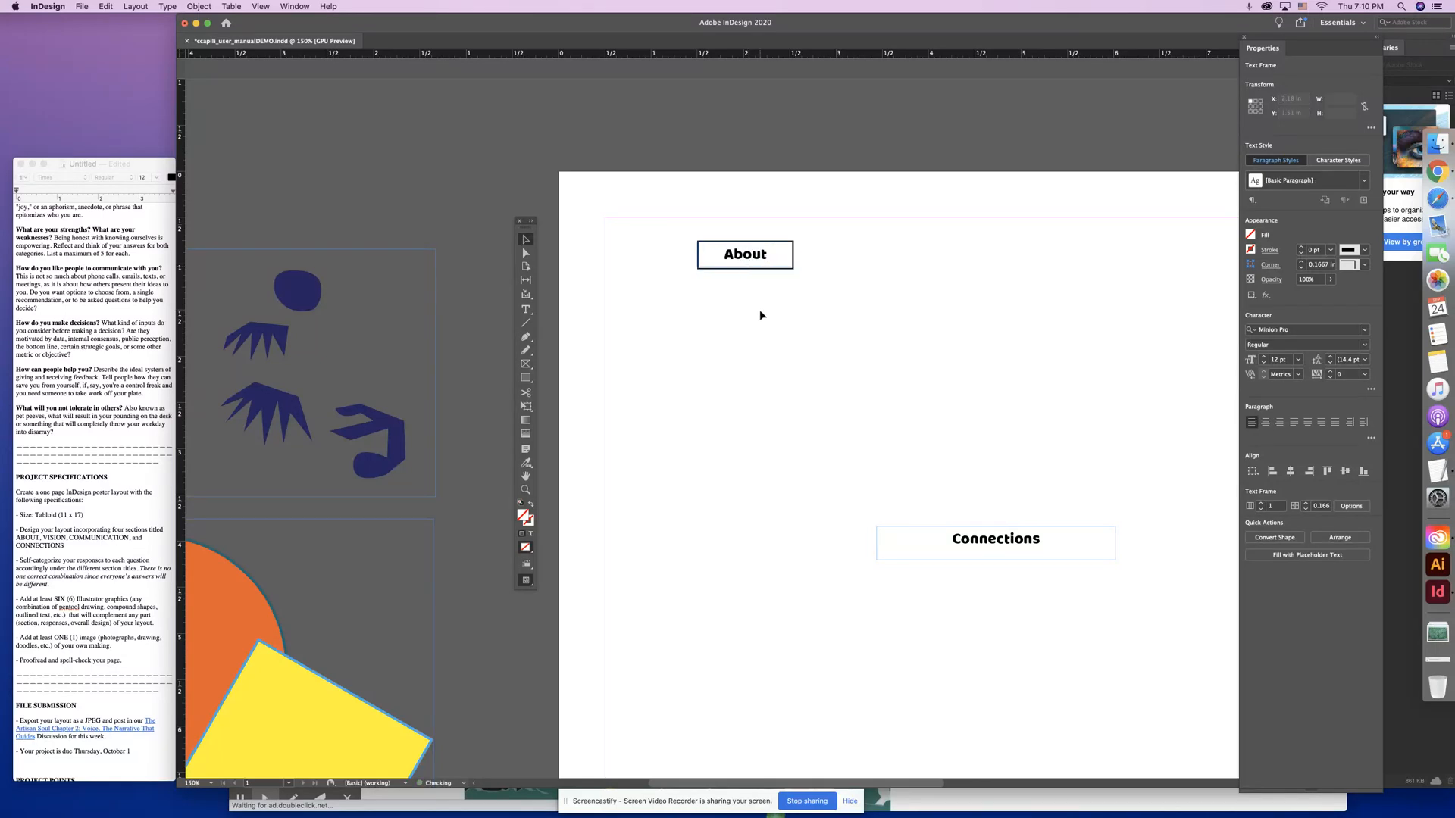
key("super+s")
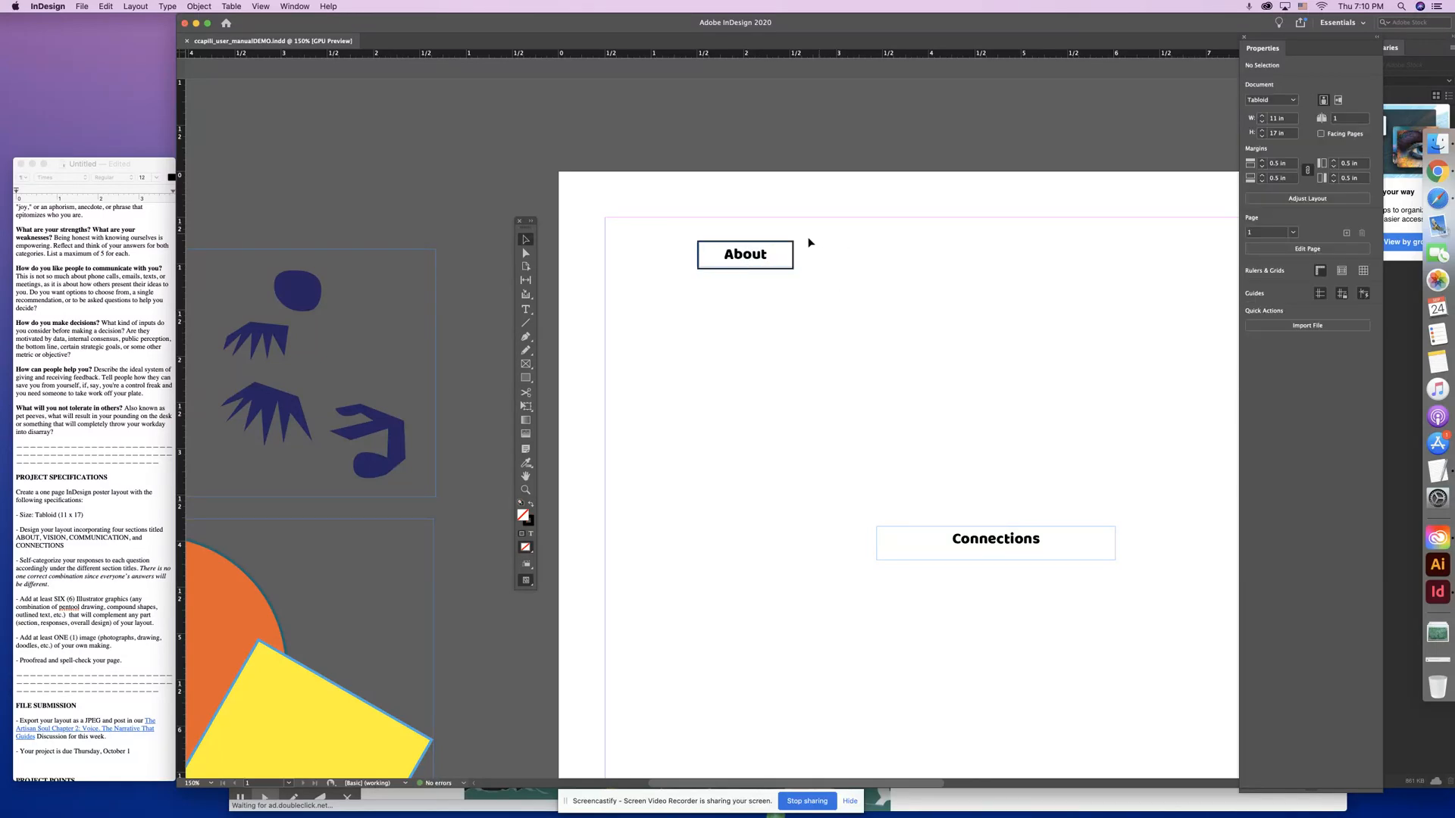
- Duplicate the About heading with its box and place the copy directly below, at about Y 1.91 in
left_click_drag(809, 243, 767, 373)
left_click(837, 348)
left_click(770, 353)
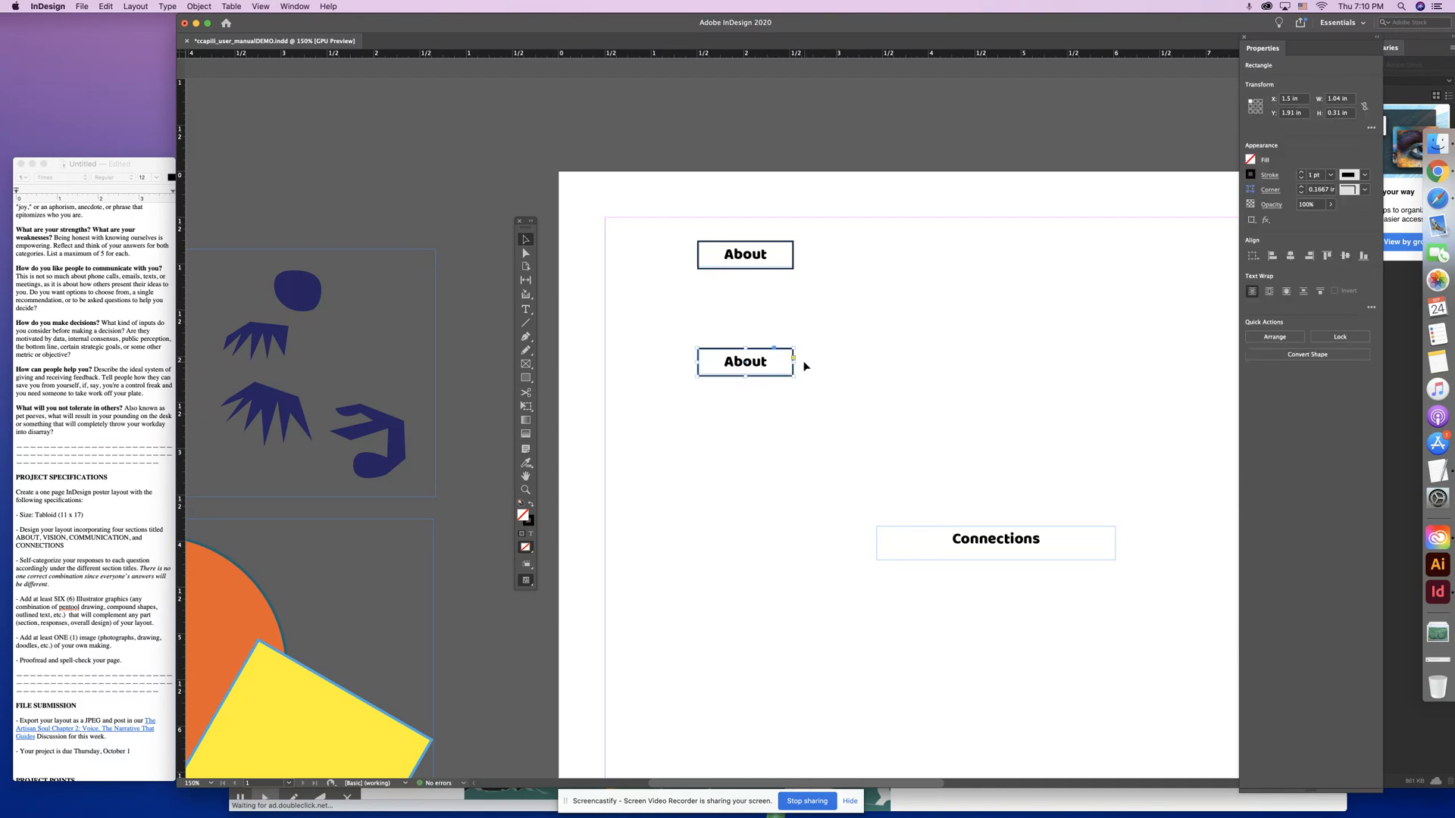
- Widen the copied heading's box to about 2.08 in at its original height, and its text frame to about 1.69 in
left_click_drag(793, 377, 909, 381)
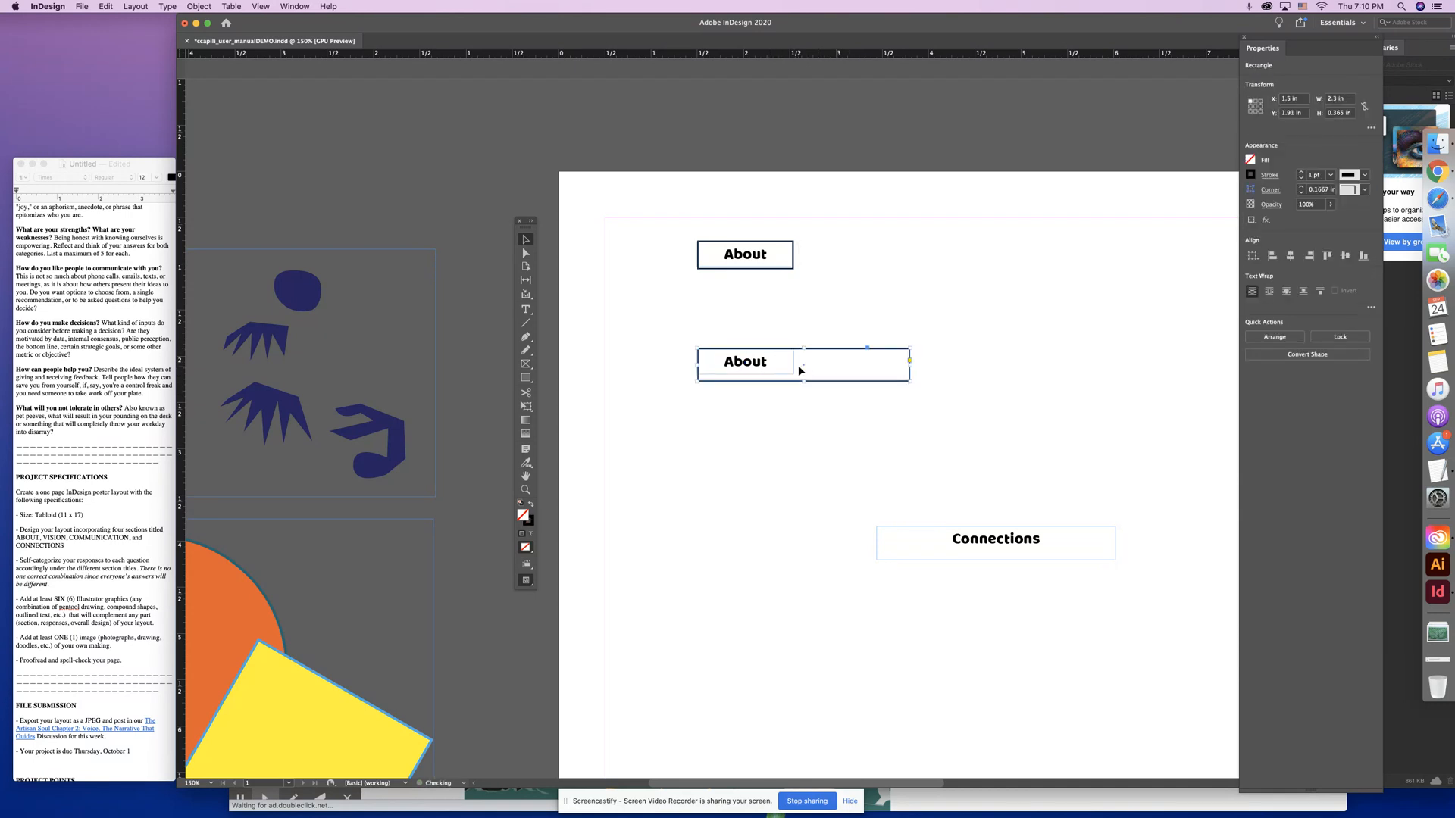
key("super+z")
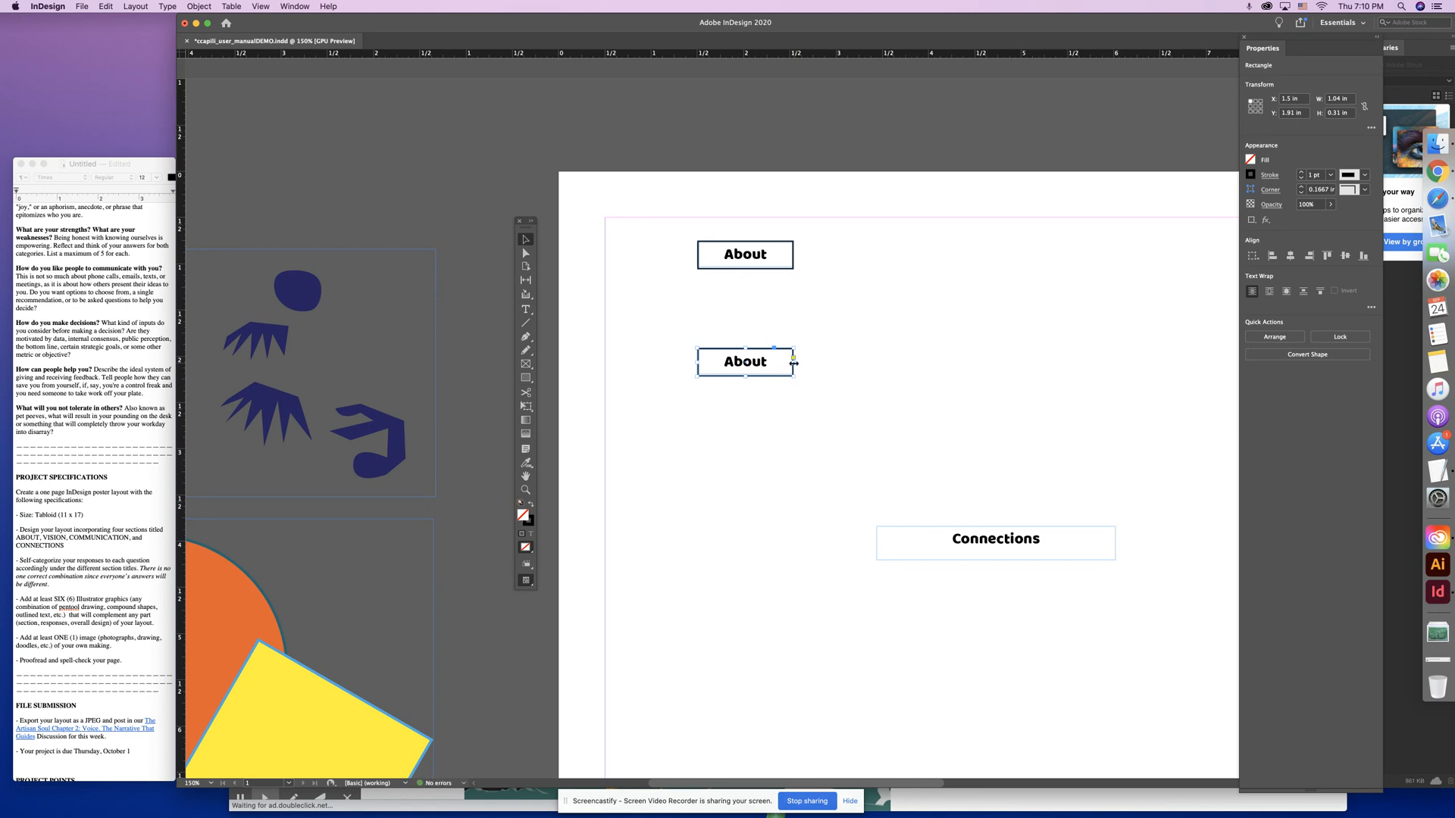
left_click_drag(793, 362, 890, 361)
left_click(735, 365)
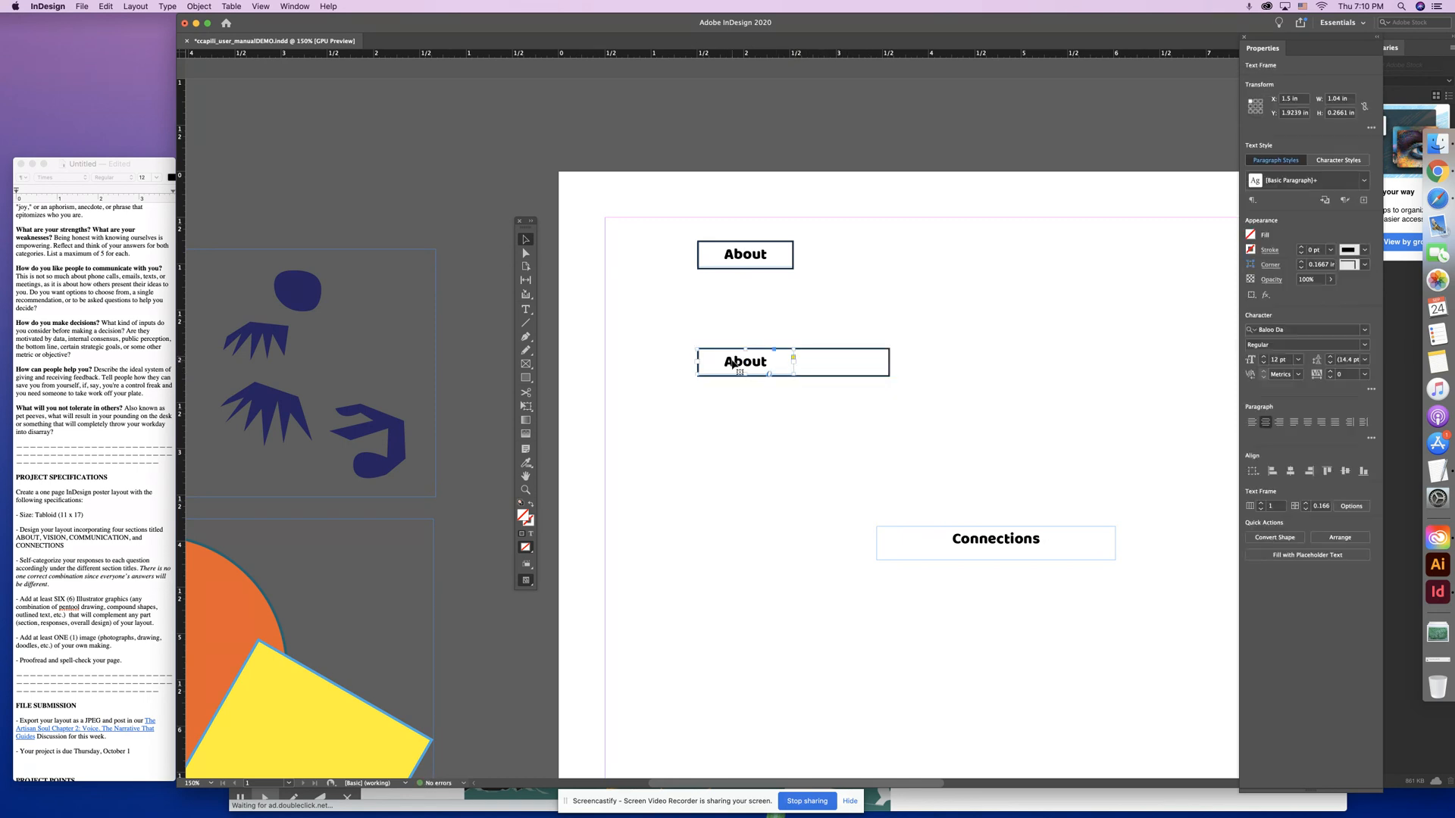
left_click_drag(792, 372, 853, 372)
- Replace the copied heading's text with Connections
left_click(526, 309)
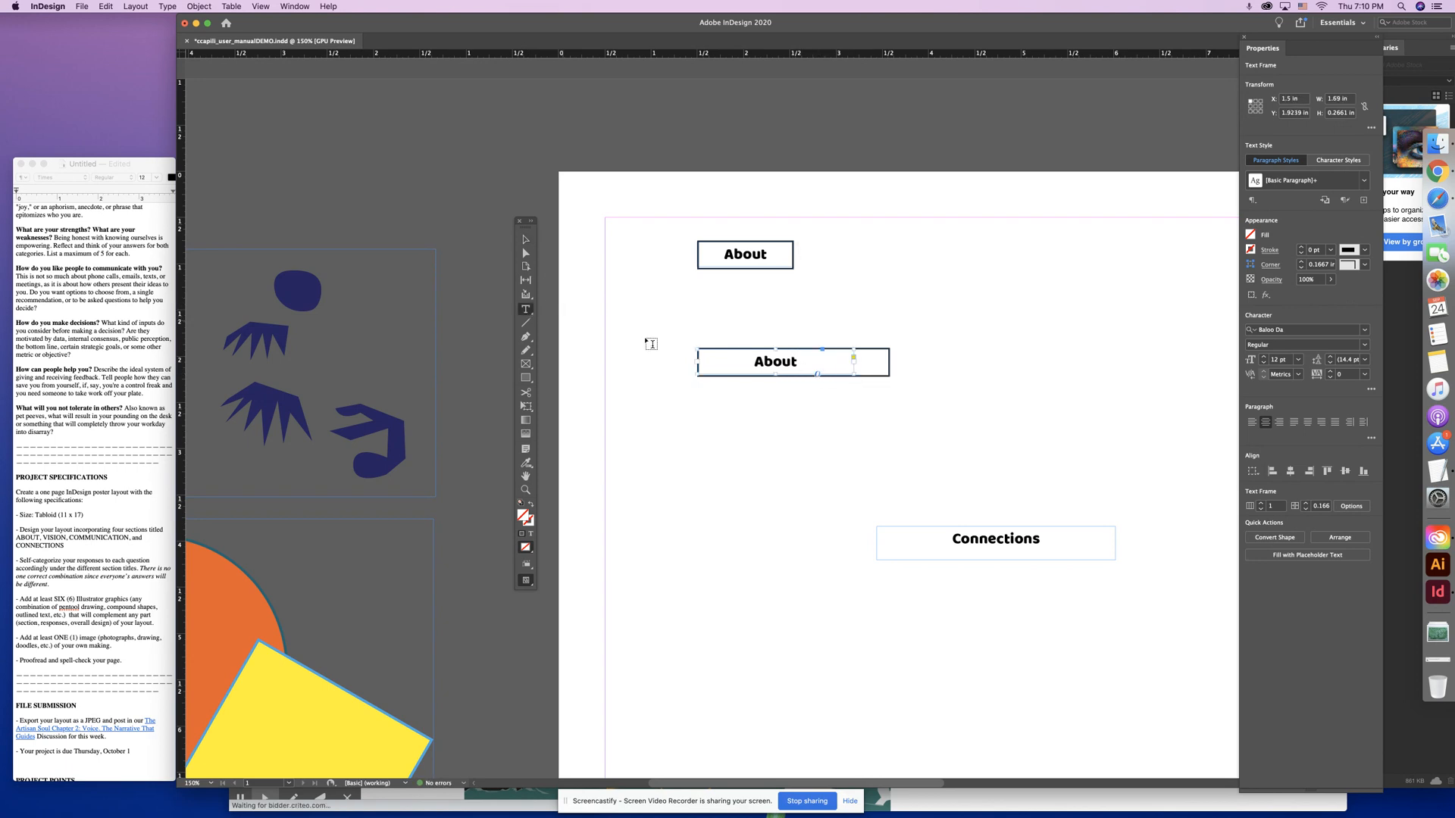
double_click(778, 362)
type("C")
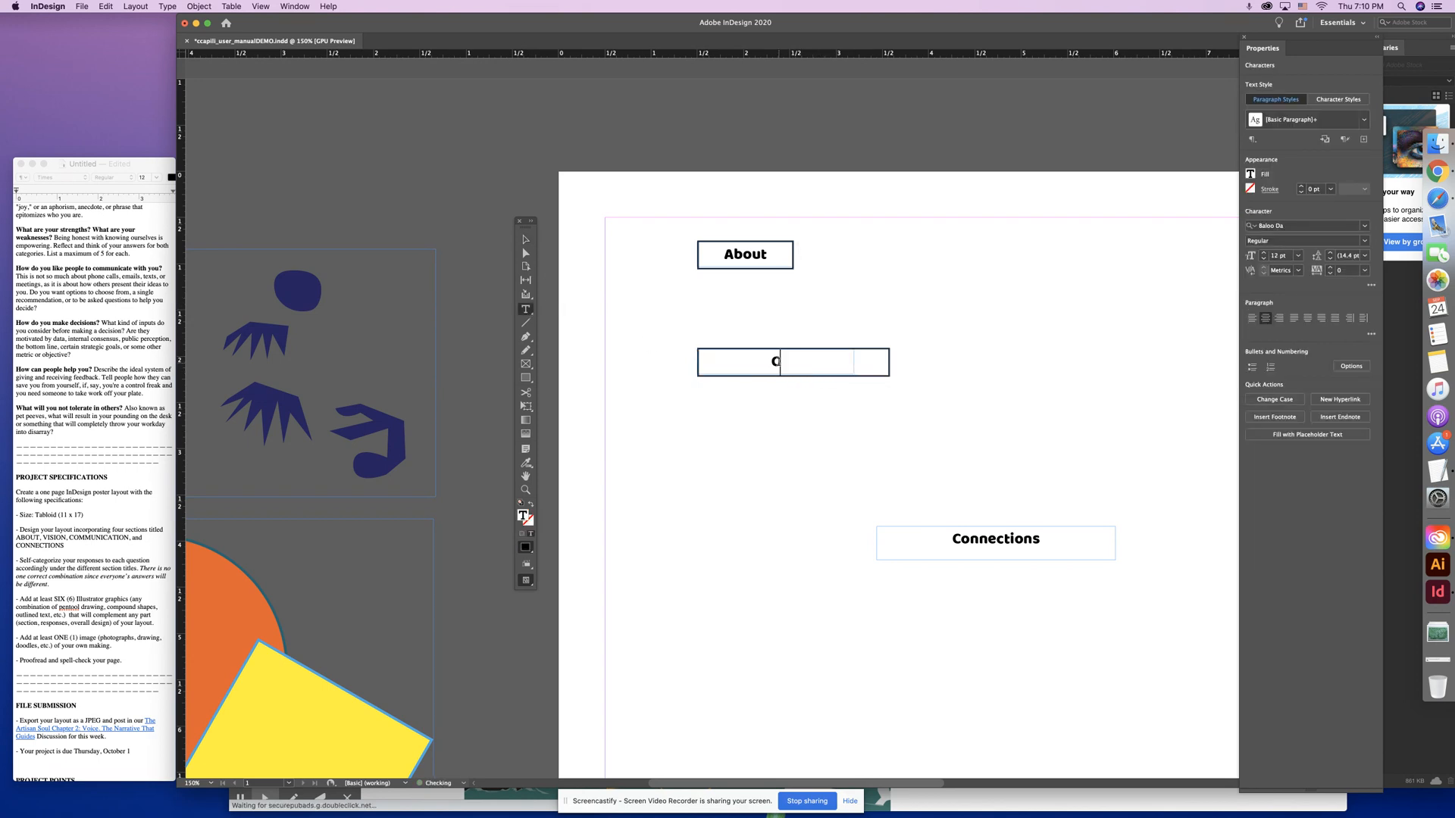
type("onnections")
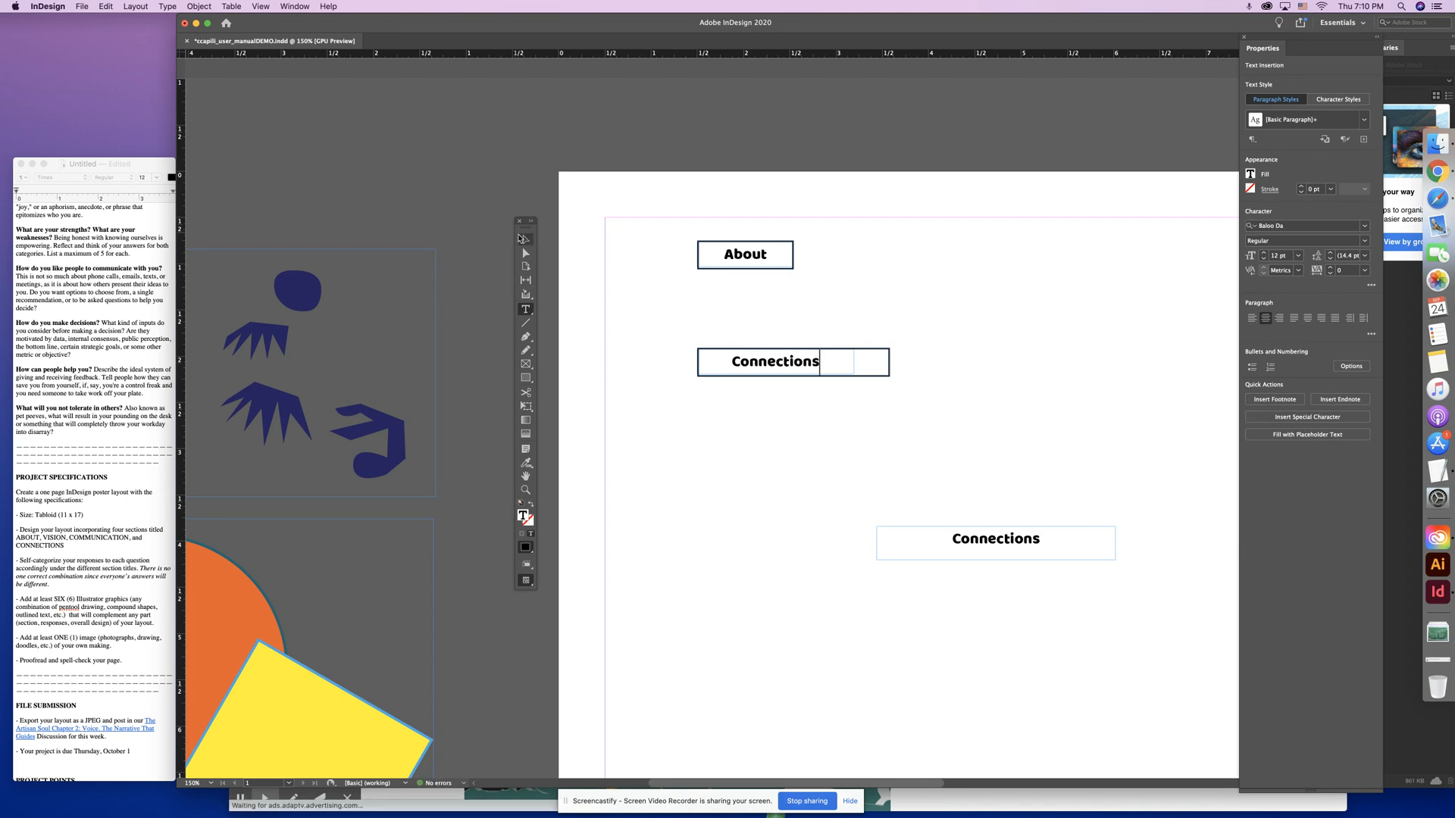
key("Escape")
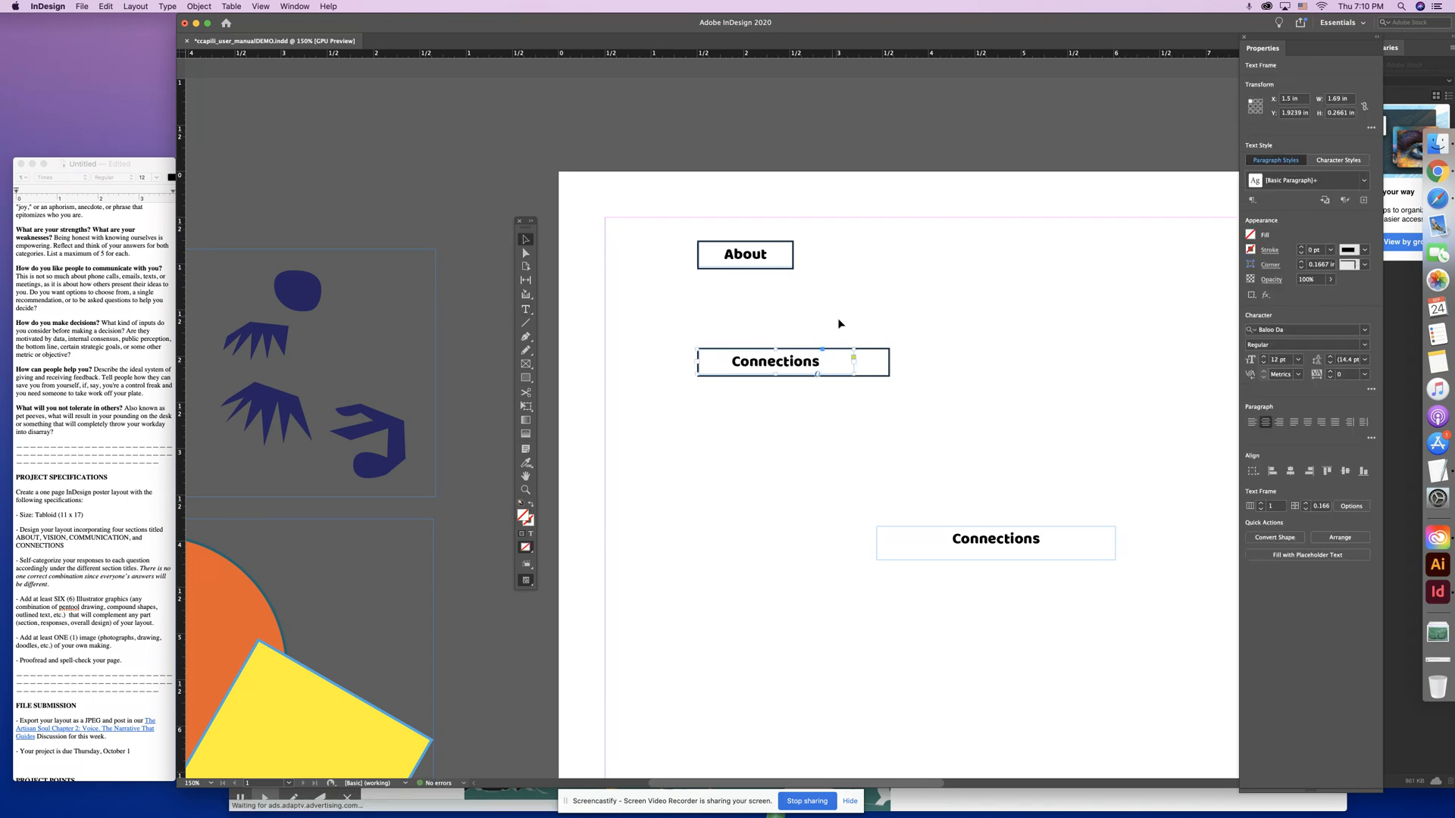
- Narrow the Connections box and its text frame to about 1.59 in, and move both to about X 2.44 in, Y 1.4 in
left_click(888, 372)
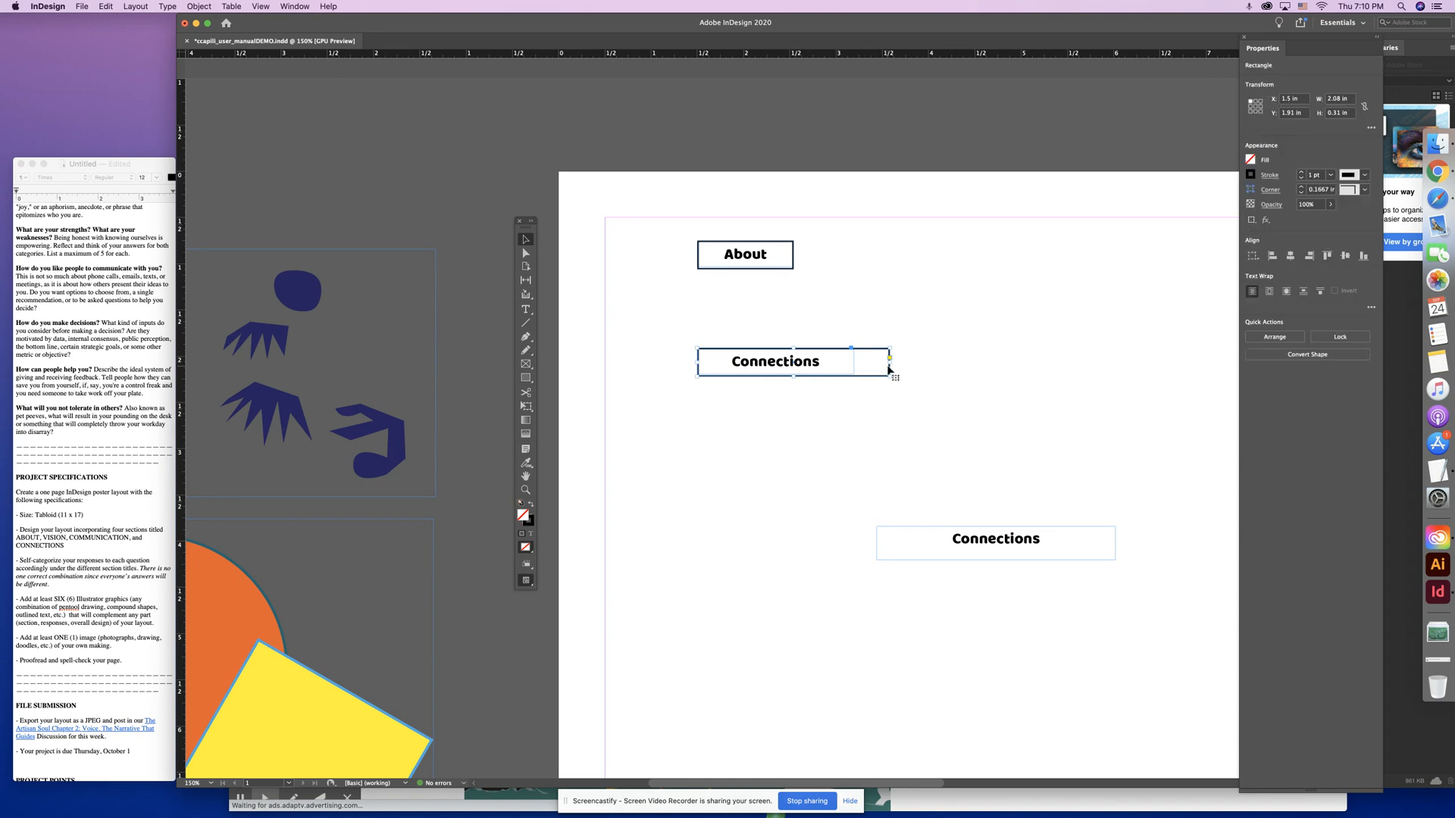
left_click_drag(890, 363, 844, 365)
left_click(821, 360)
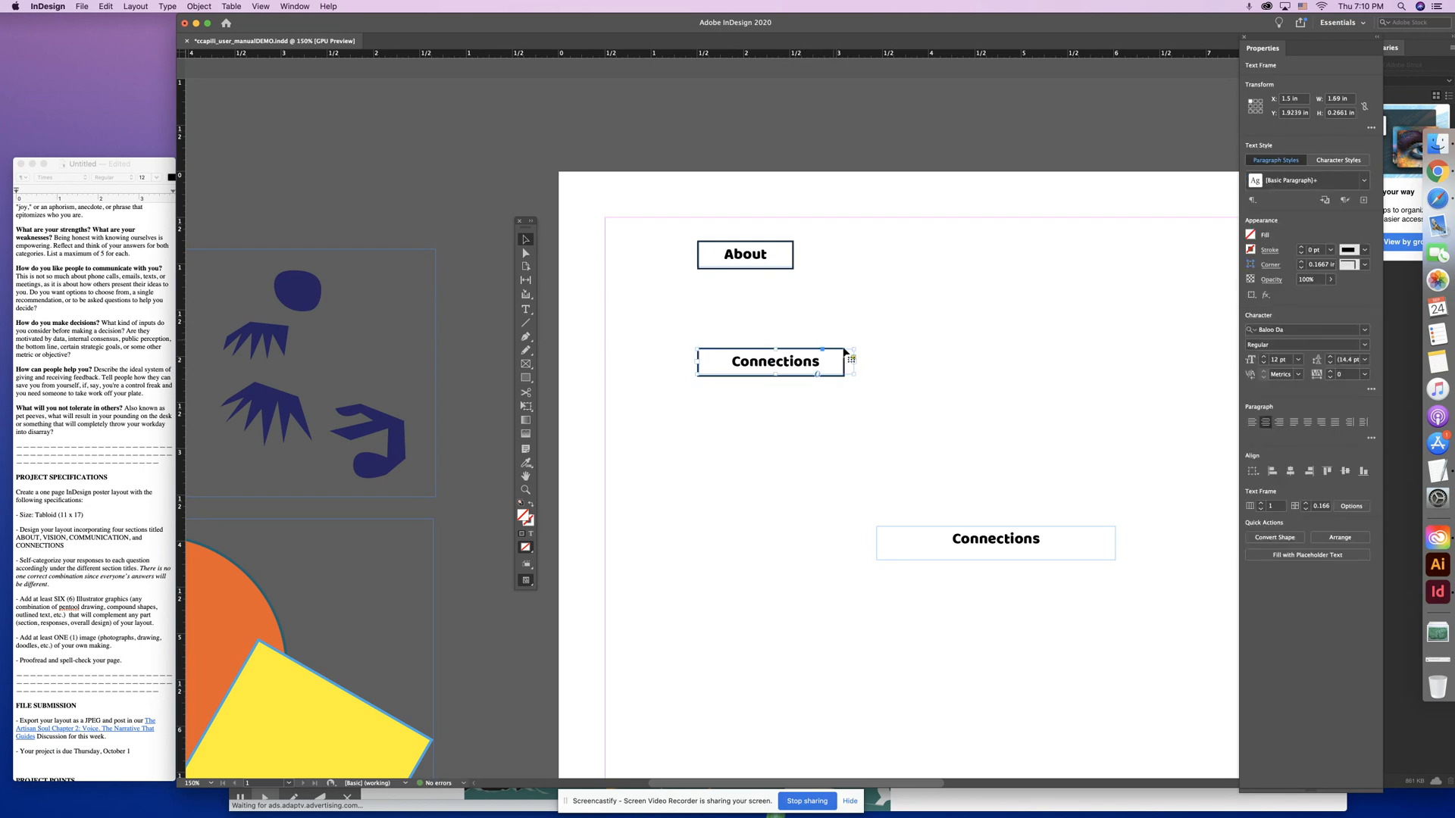
left_click_drag(850, 374, 843, 373)
left_click(839, 333)
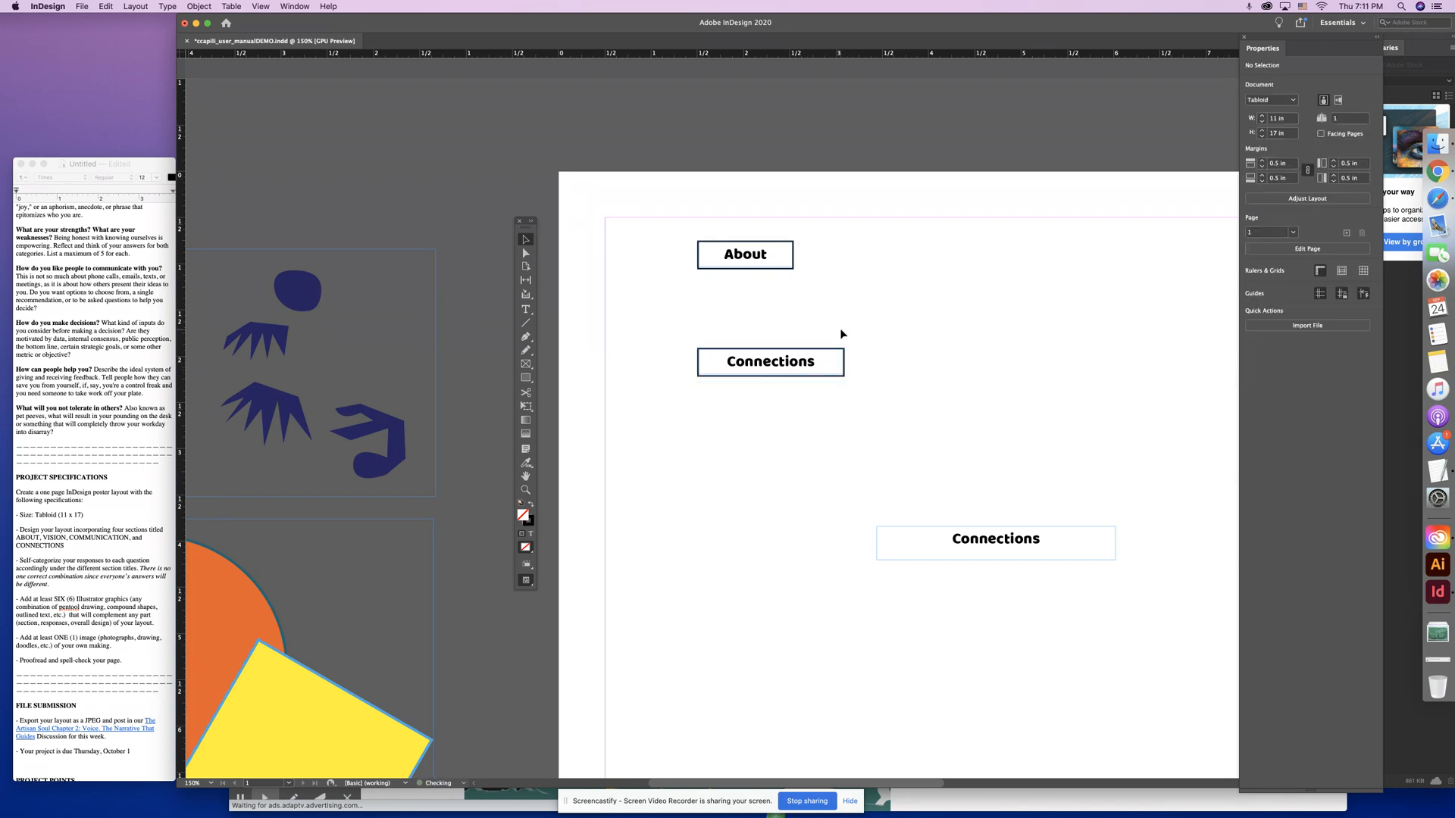
left_click_drag(756, 369, 843, 322)
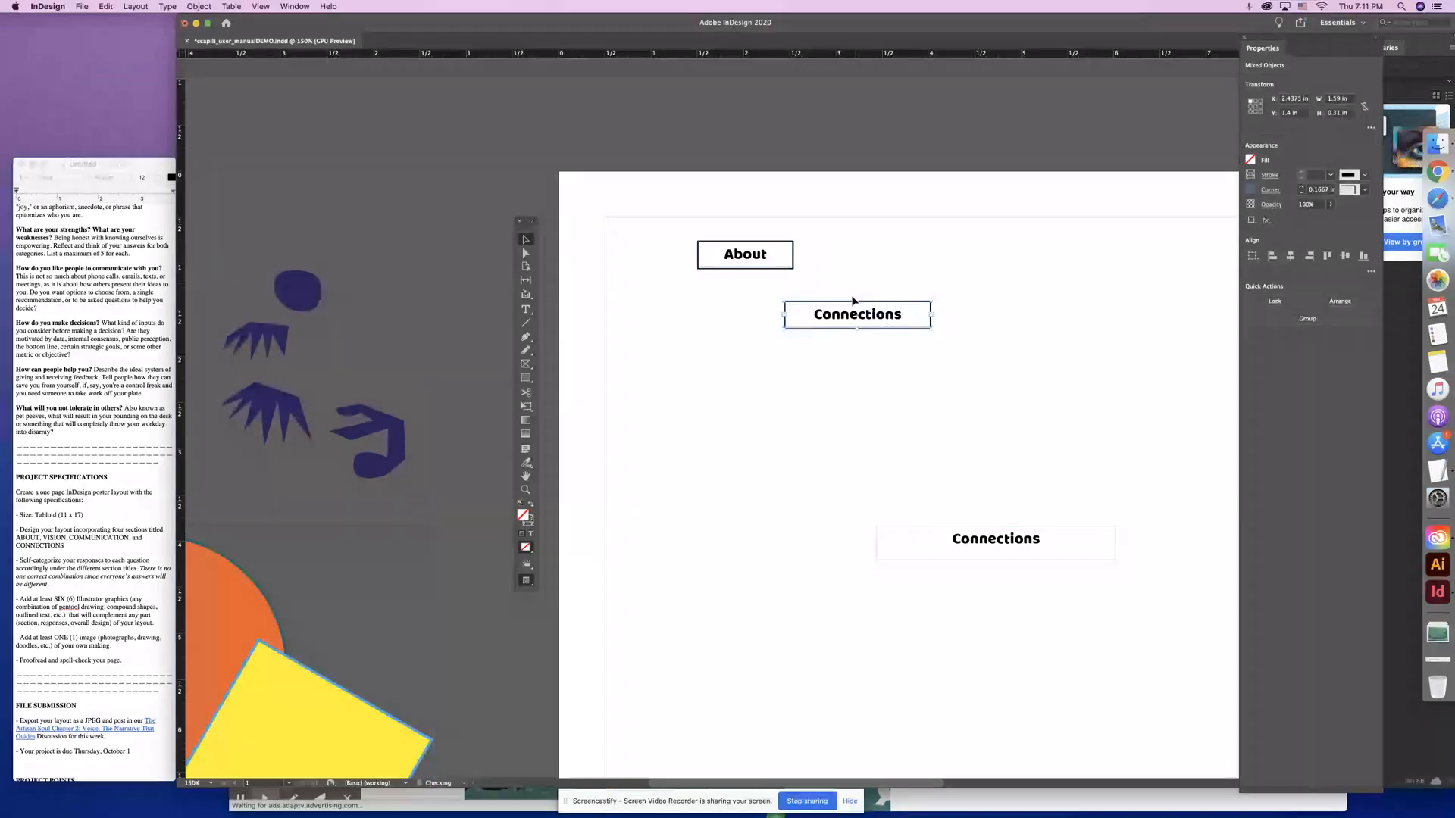
- Delete the leftover unboxed Connections text frame and save the document
left_click(1003, 549)
key("Delete")
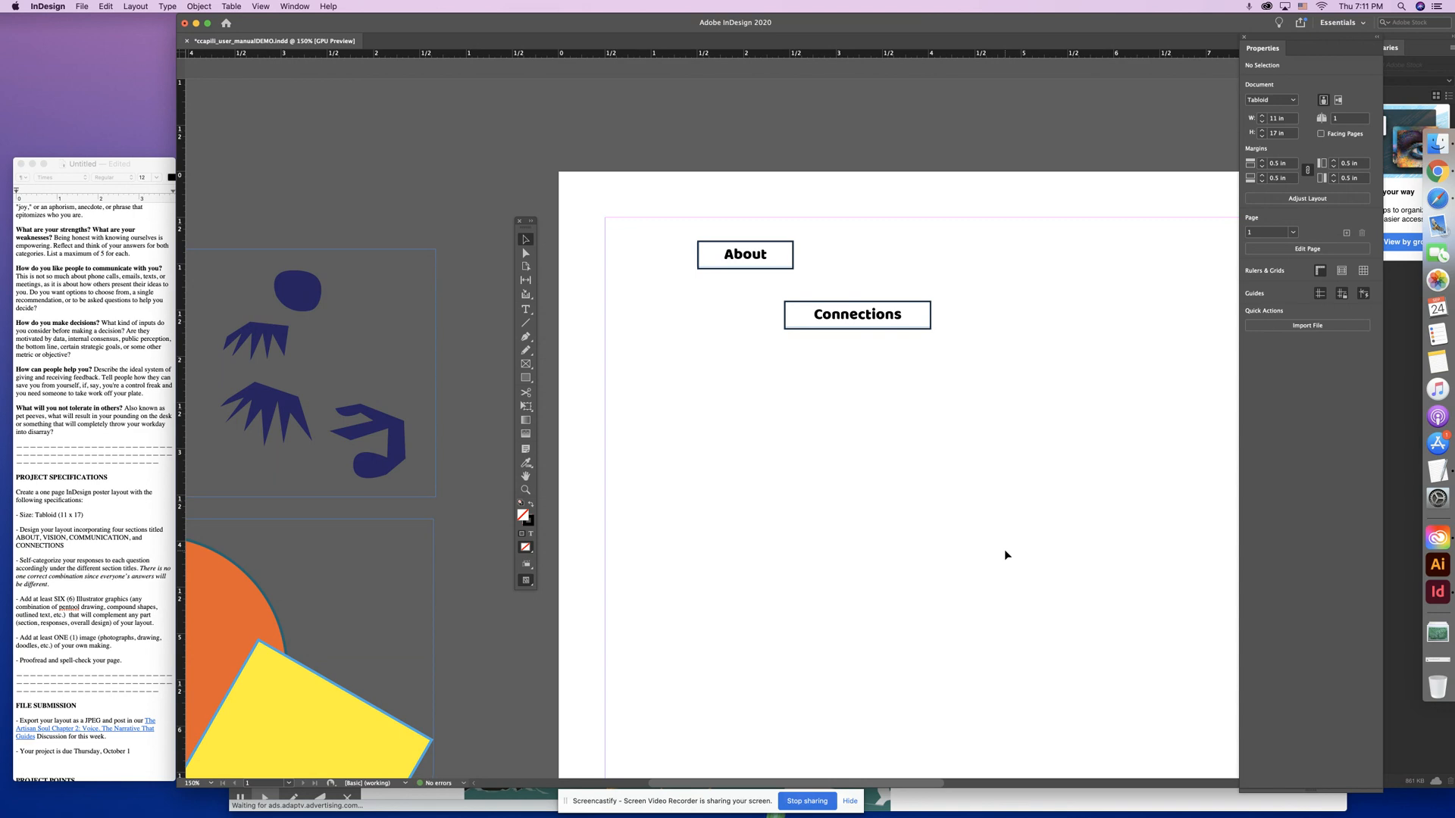
key("super+s")
- Move the unboxed Communication and Vision text frames up the page, below and to the right of the boxed Connections heading
scroll(1015, 591, "down", 5)
scroll(1015, 591, "right", 4)
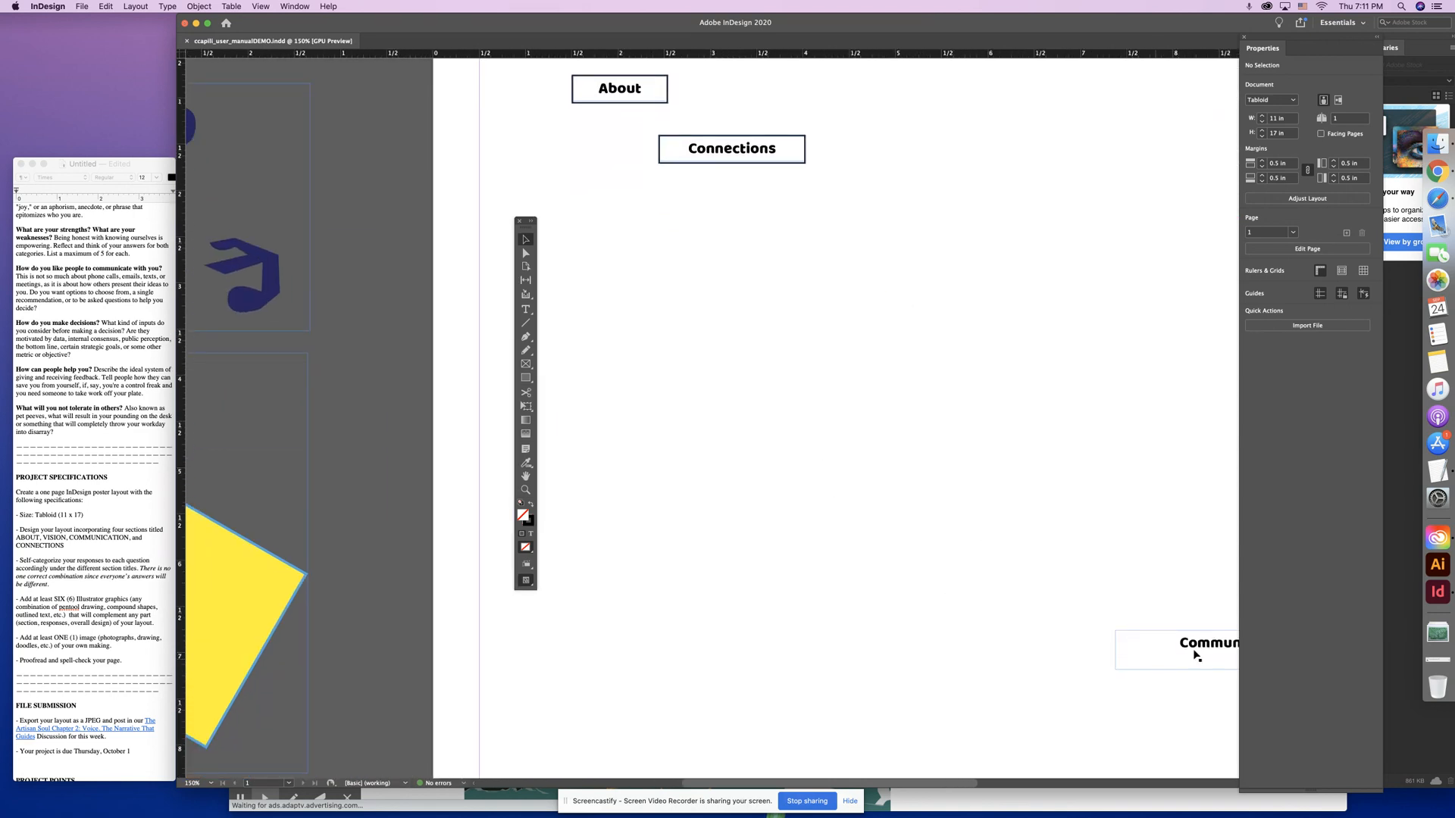
left_click_drag(1196, 655, 866, 346)
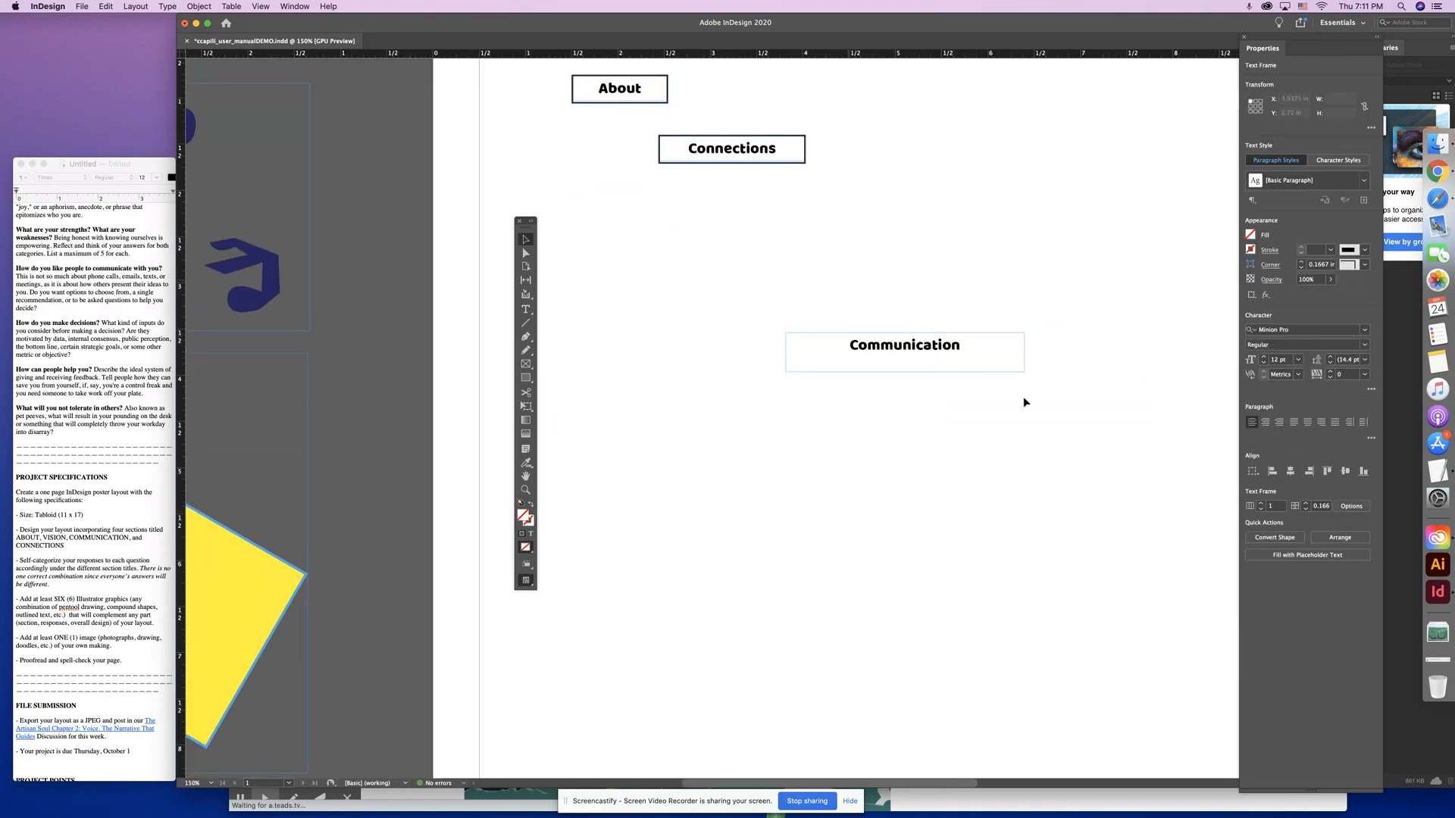
left_click(1090, 530)
key("super+minus")
key("super+minus")
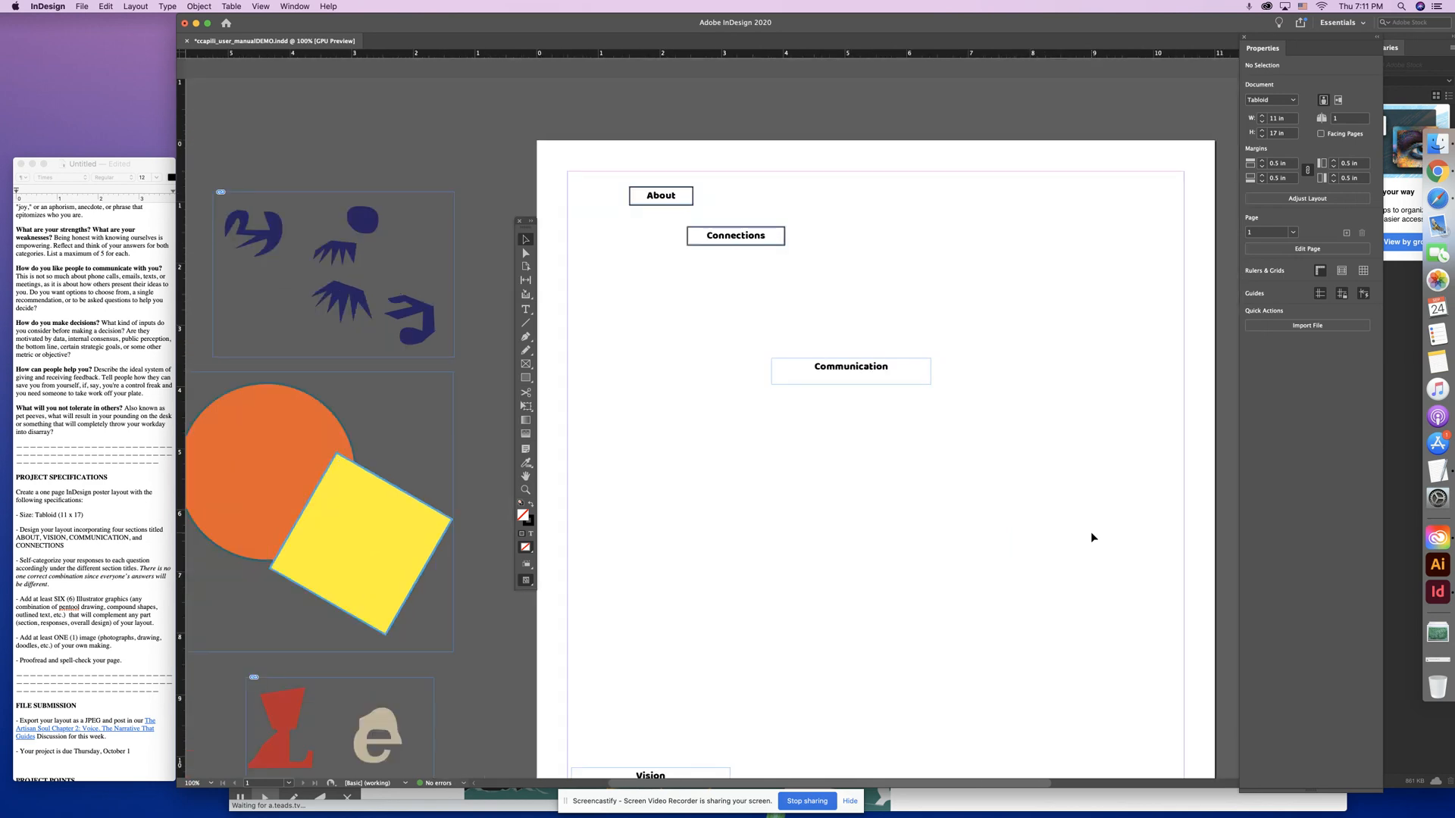
key("super+0")
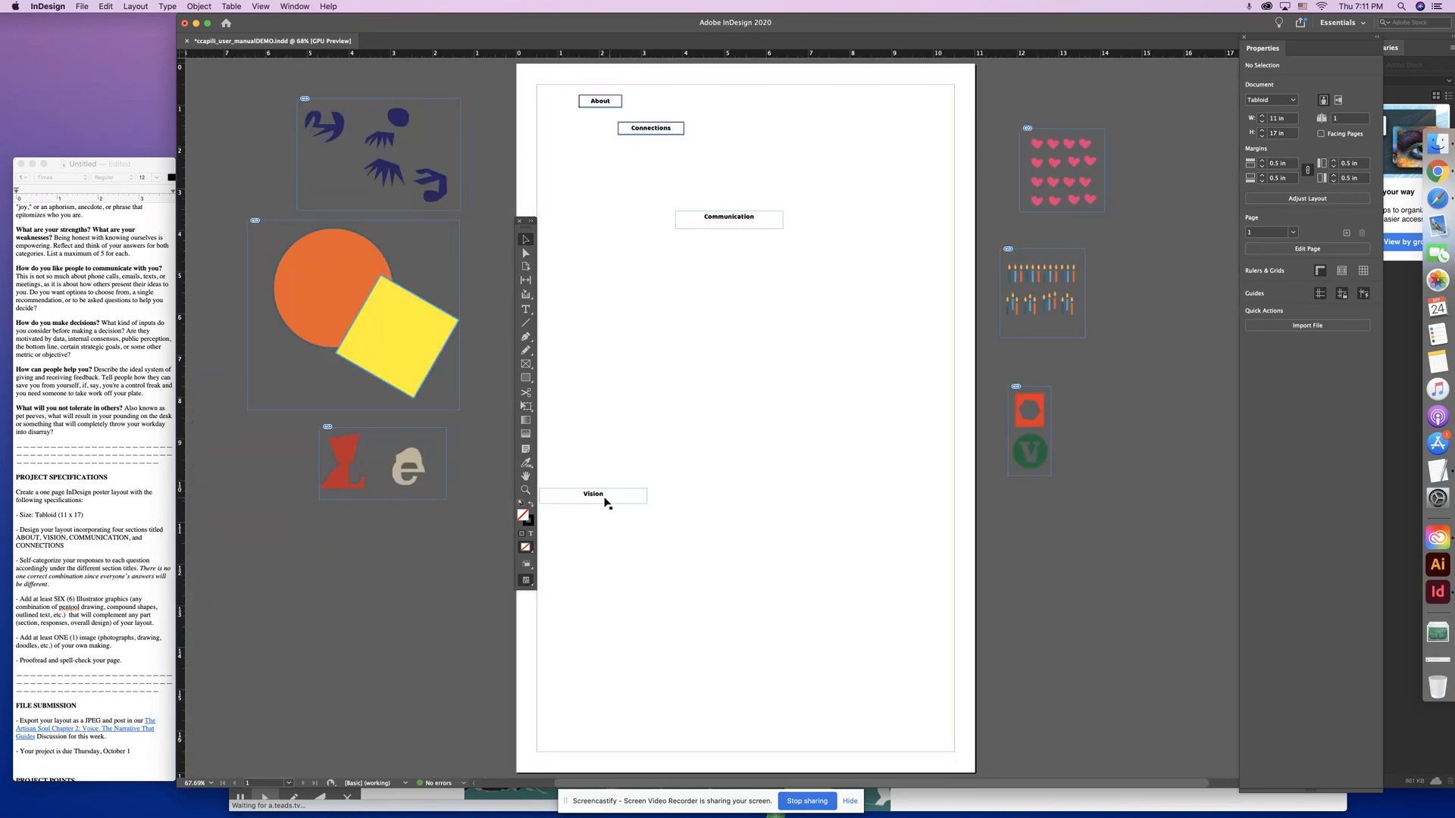
left_click_drag(606, 503, 767, 171)
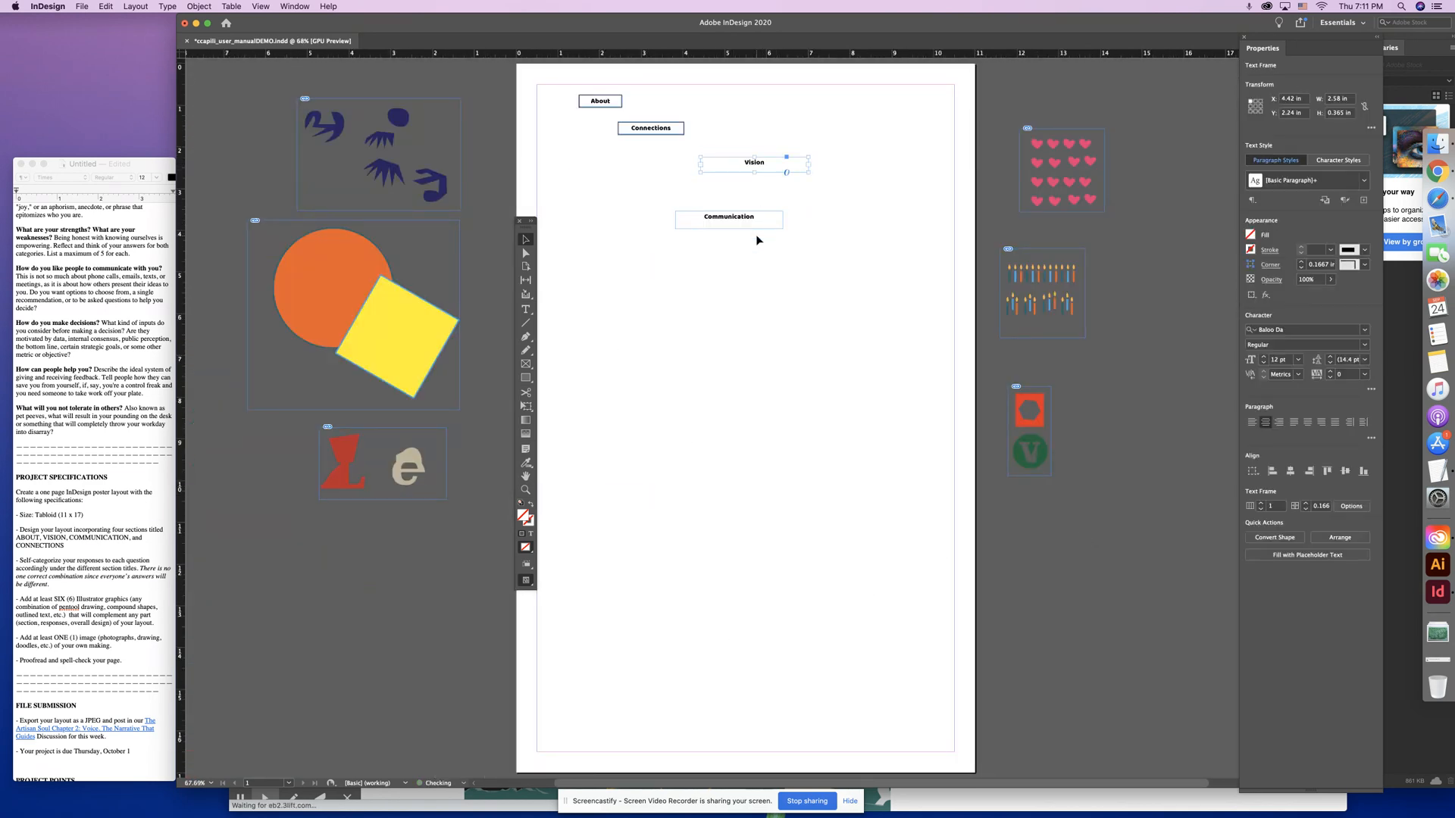
- Duplicate the boxed About and Connections headings together and place the copies lower on the page, at about X 1.5 in, Y 4 in
key("super+1")
scroll(756, 236, "left", 4)
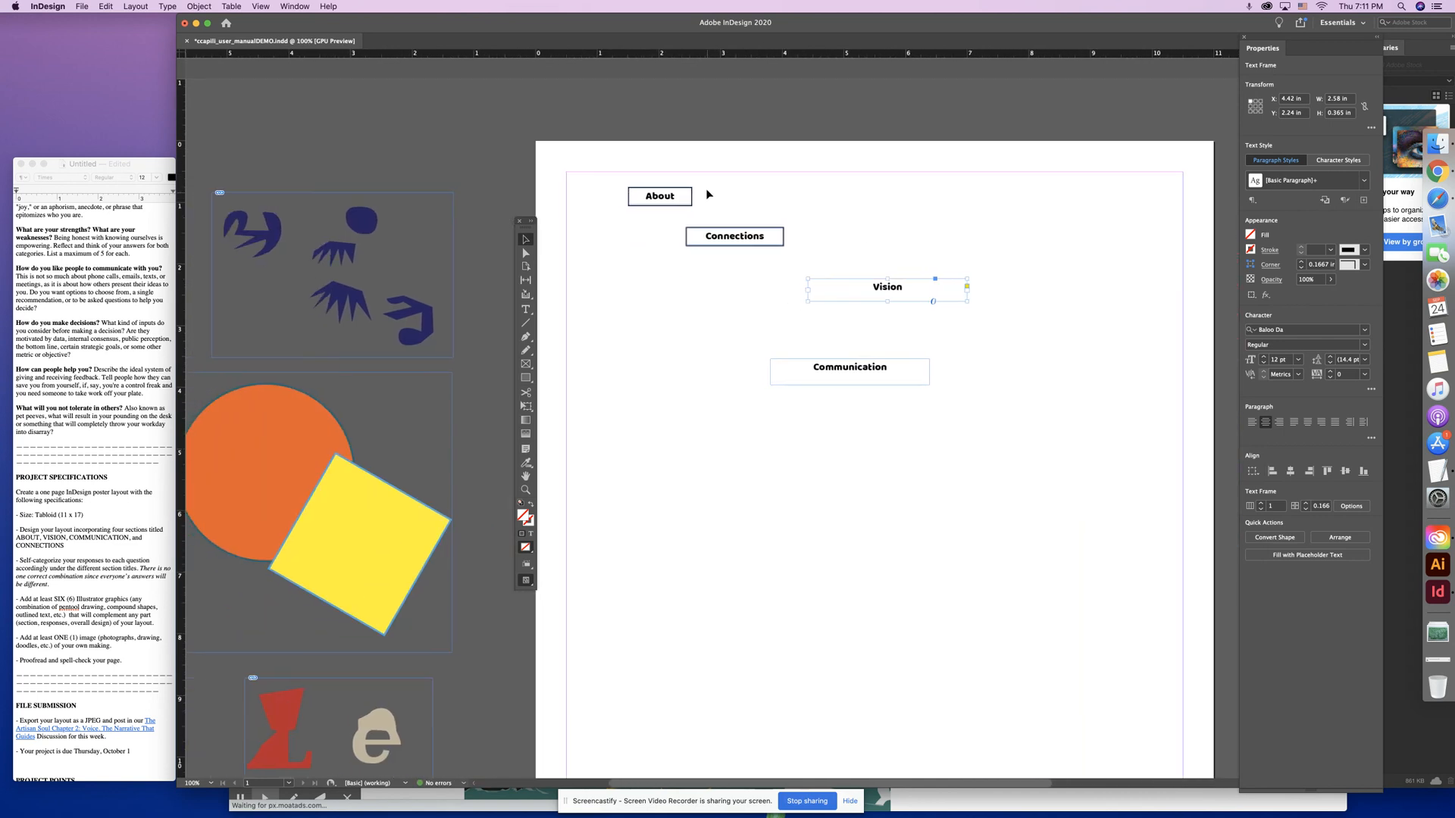
left_click_drag(750, 188, 678, 391)
left_click_drag(684, 424, 692, 439)
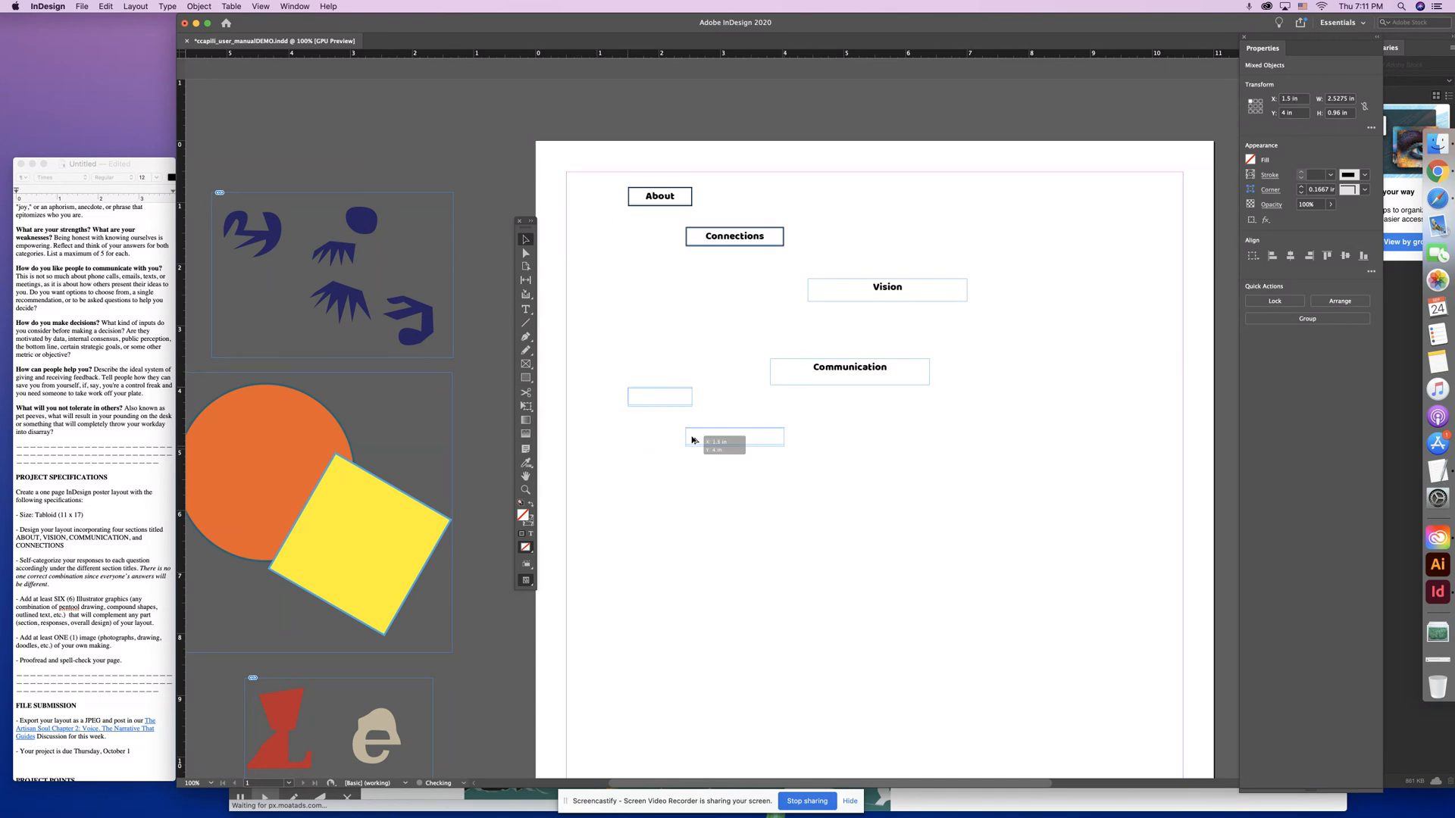
- Replace the text of the copied headings, changing About to Vision and Connections to Communication
left_click(472, 219)
key("t")
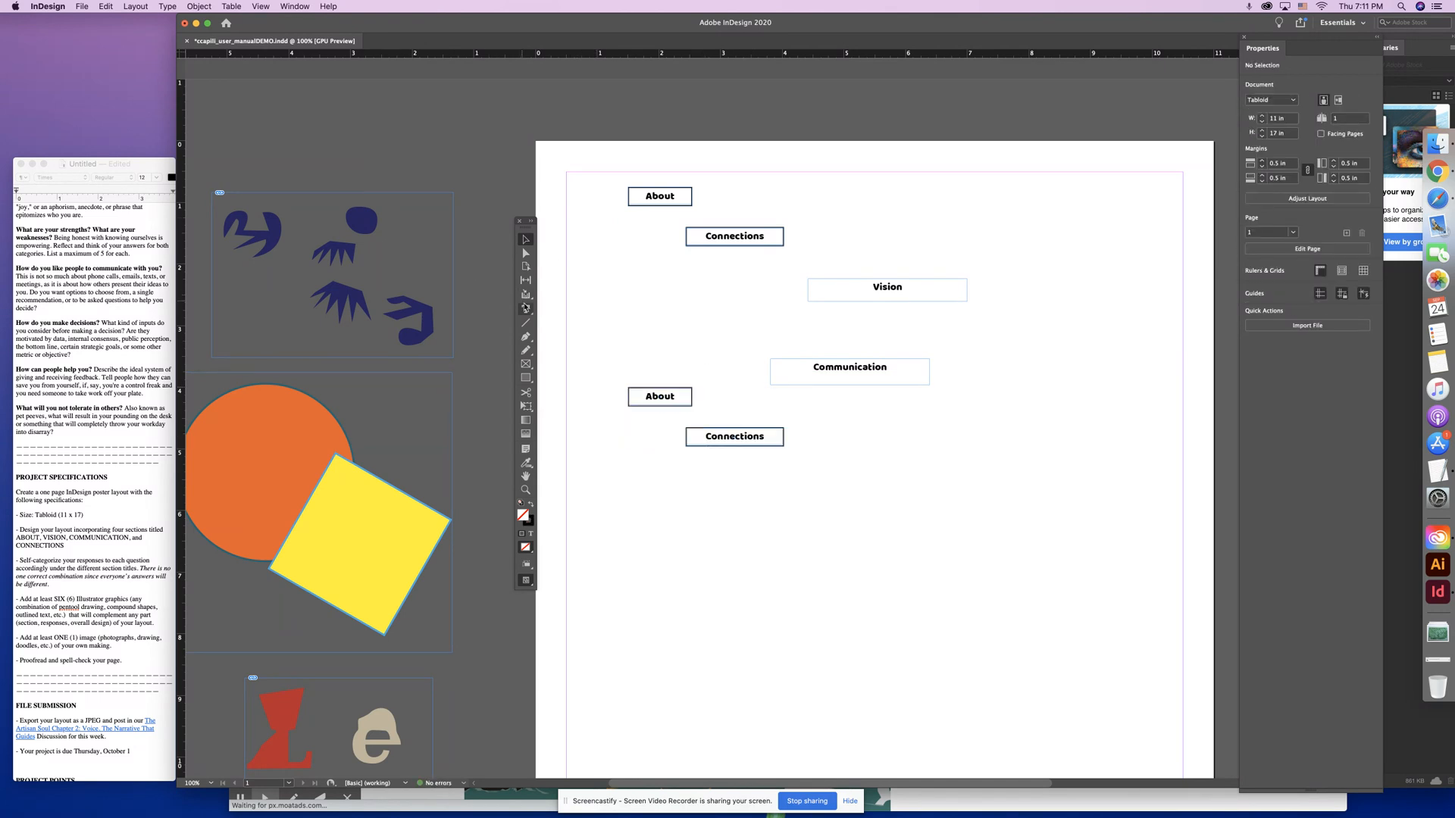
double_click(654, 395)
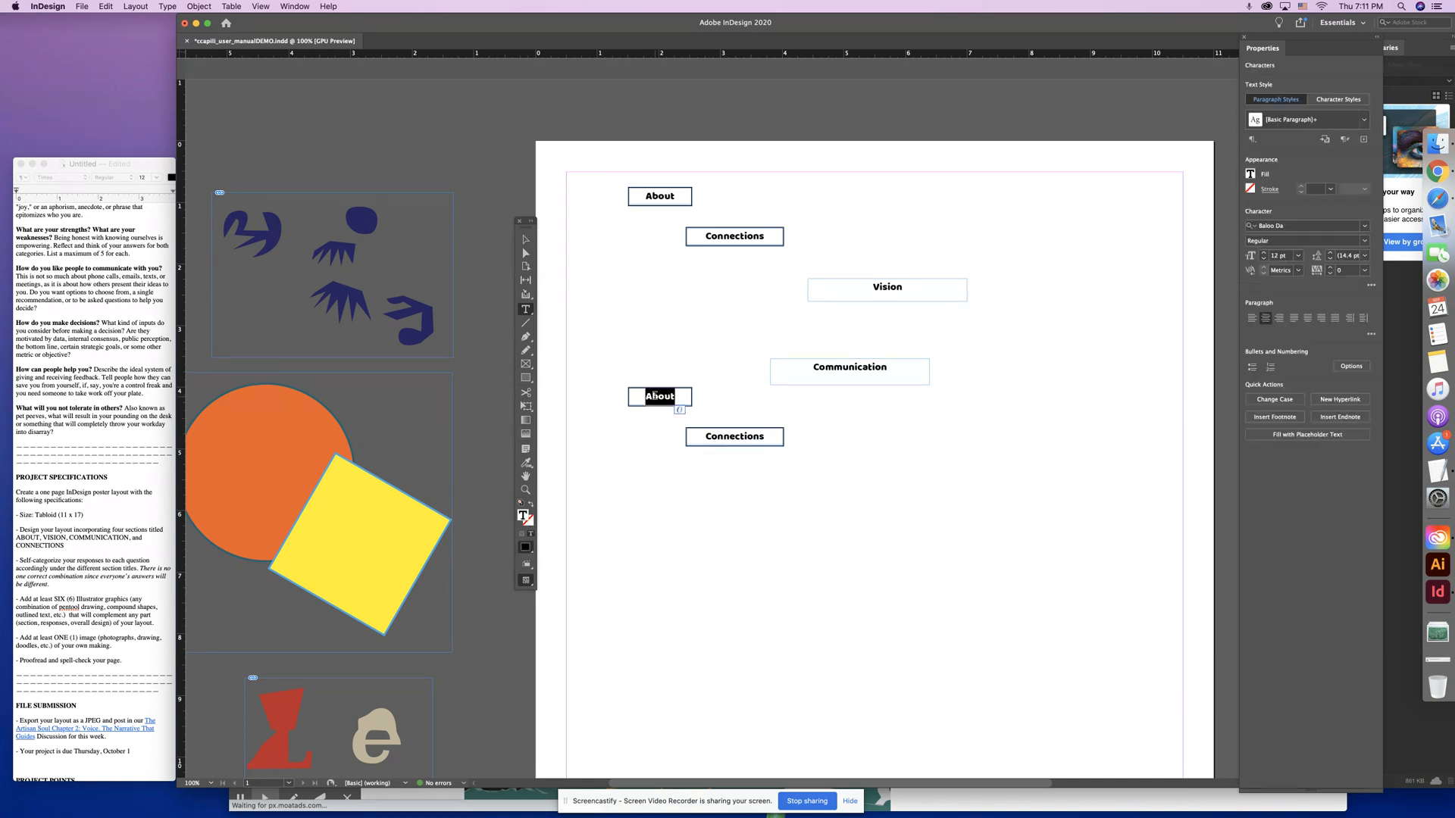
type("Vision")
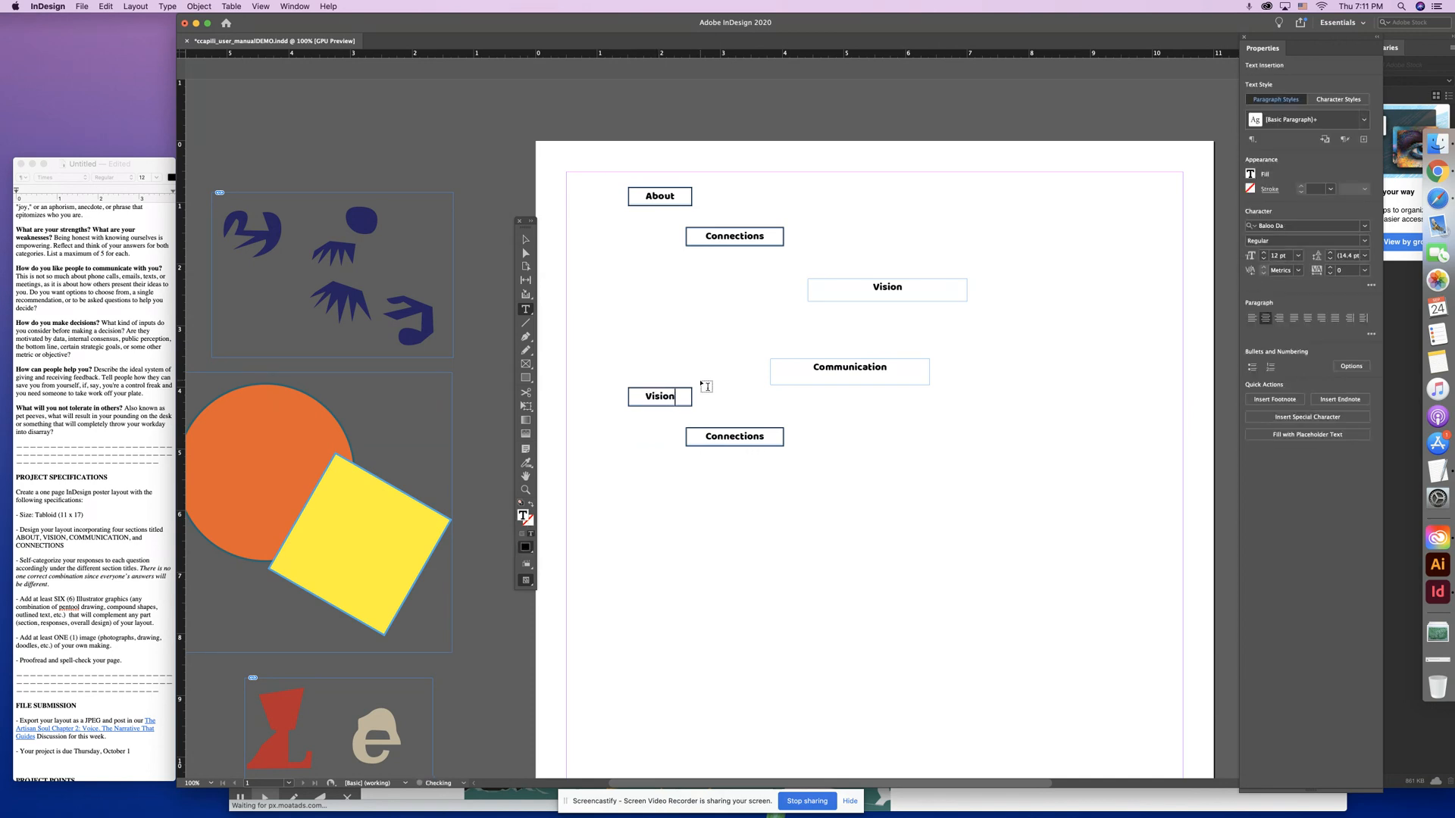
double_click(720, 436)
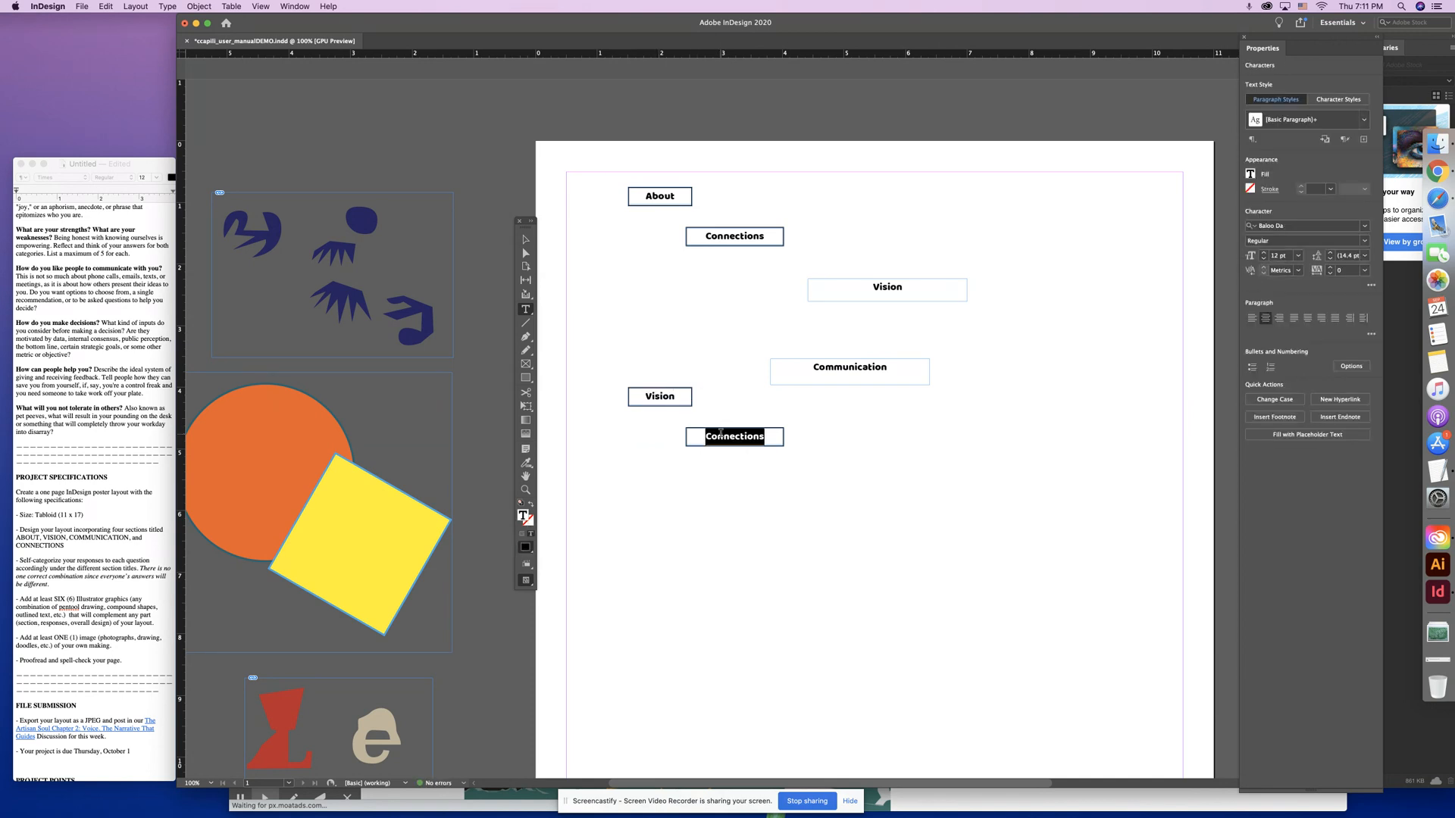
type("Communication")
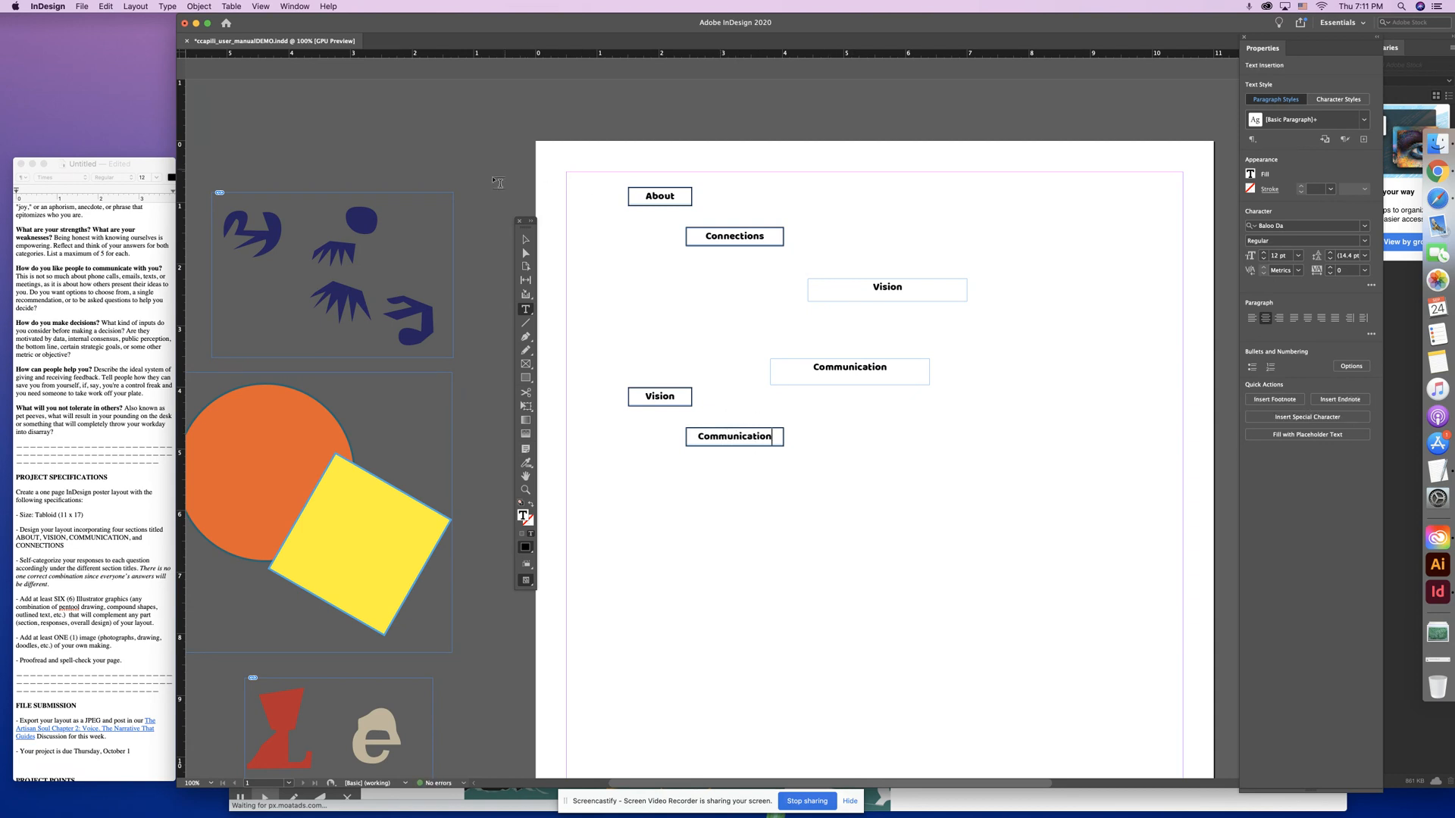
- Delete the unboxed Vision and Communication text frames and save the document
left_click(525, 240)
left_click_drag(864, 234, 935, 447)
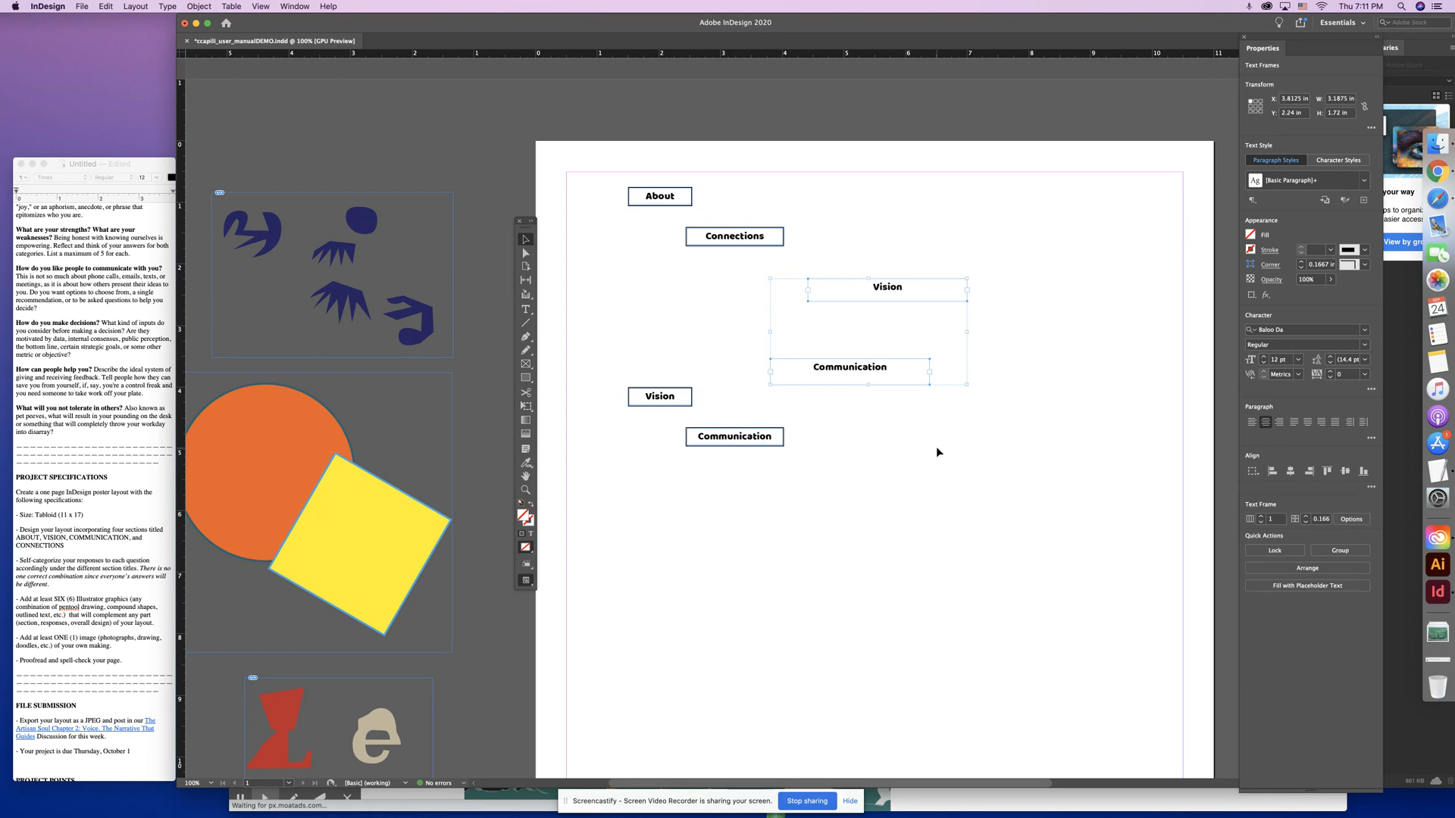
key("Delete")
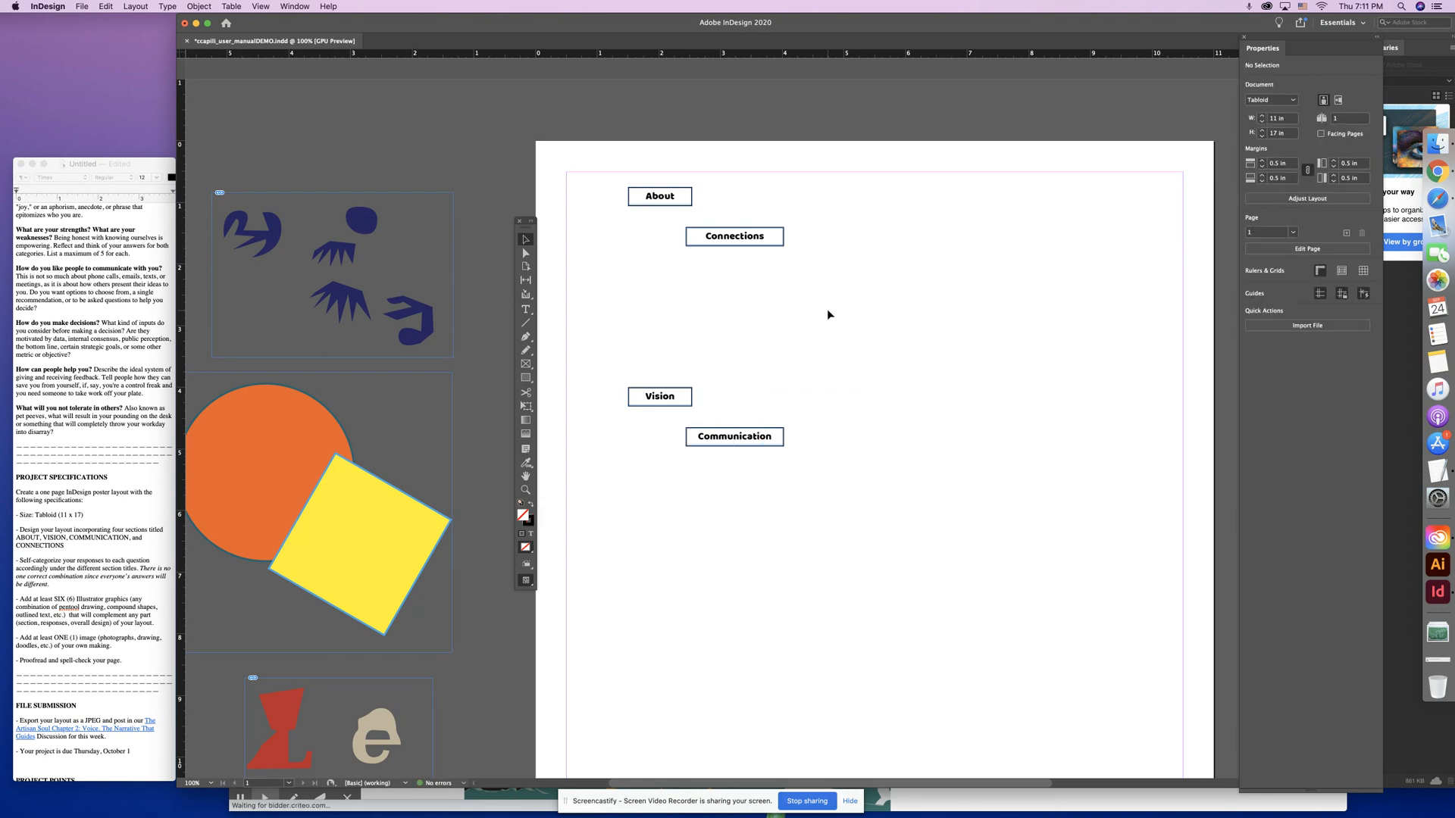
key("super+0")
key("super+s")
- Group each heading's text frame with its surrounding box
left_click_drag(738, 108, 648, 169)
key("super+g")
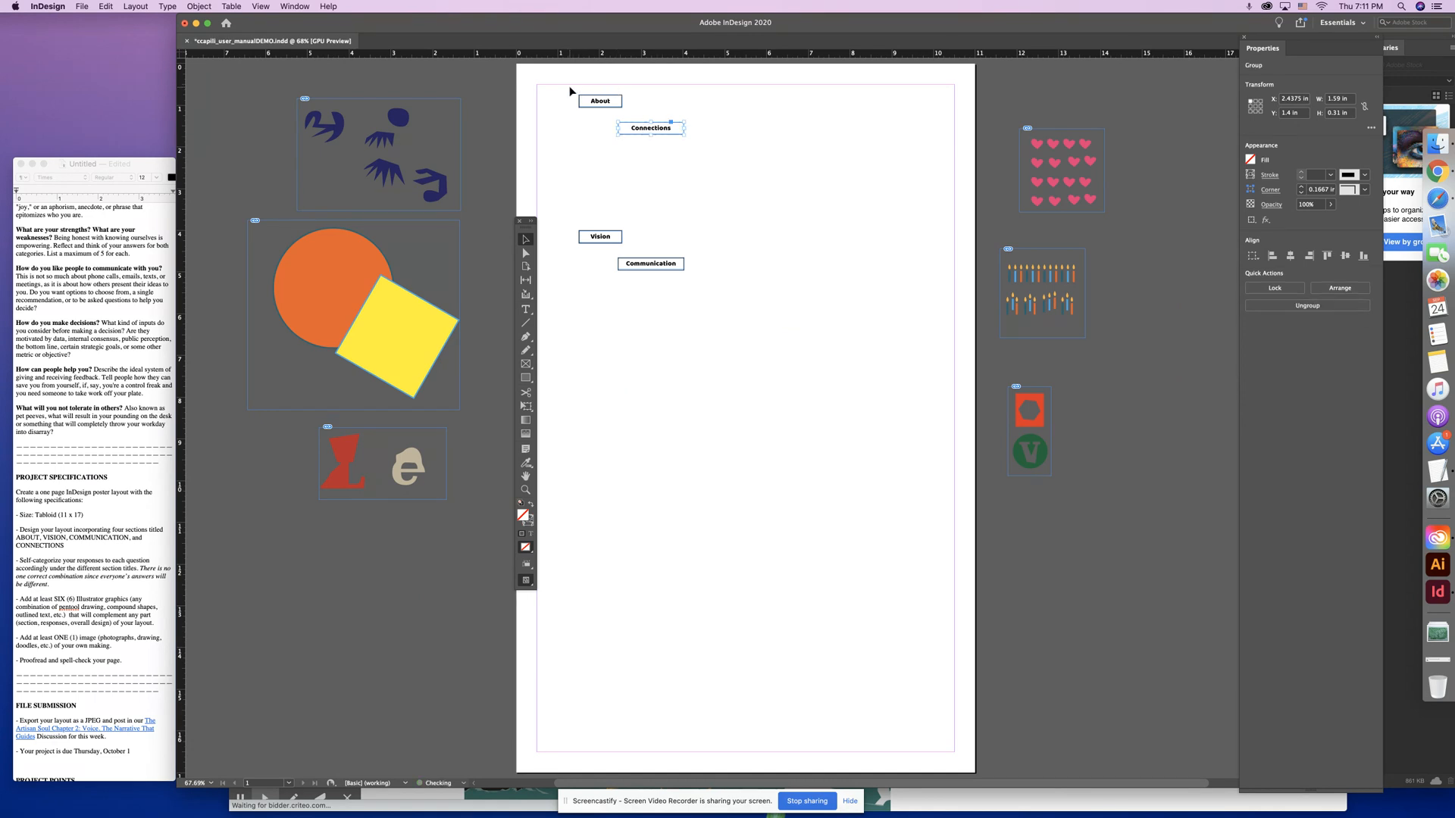
left_click_drag(598, 119, 597, 119)
left_click_drag(593, 188, 776, 185)
key("super+g")
- Move the Vision heading toward the page's right edge, and the Communication heading to about X 5.02 in, Y 8.78 in
left_click(741, 232)
left_click_drag(603, 237, 869, 345)
left_click_drag(768, 191, 753, 442)
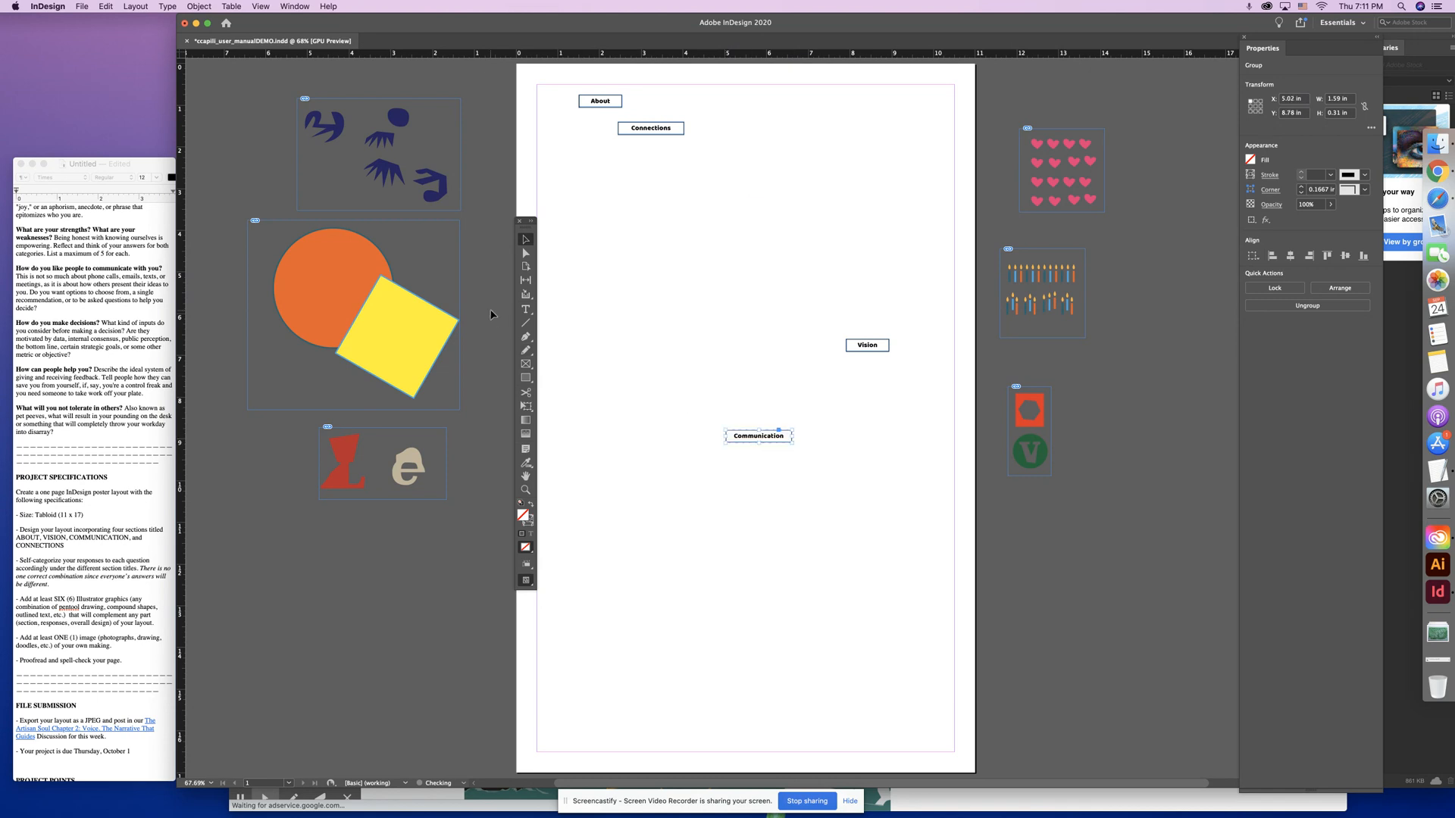
- Move the About heading down near the page's left margin, and the Connections heading to about X 4.5 in, Y 3.78 in
left_click(531, 380)
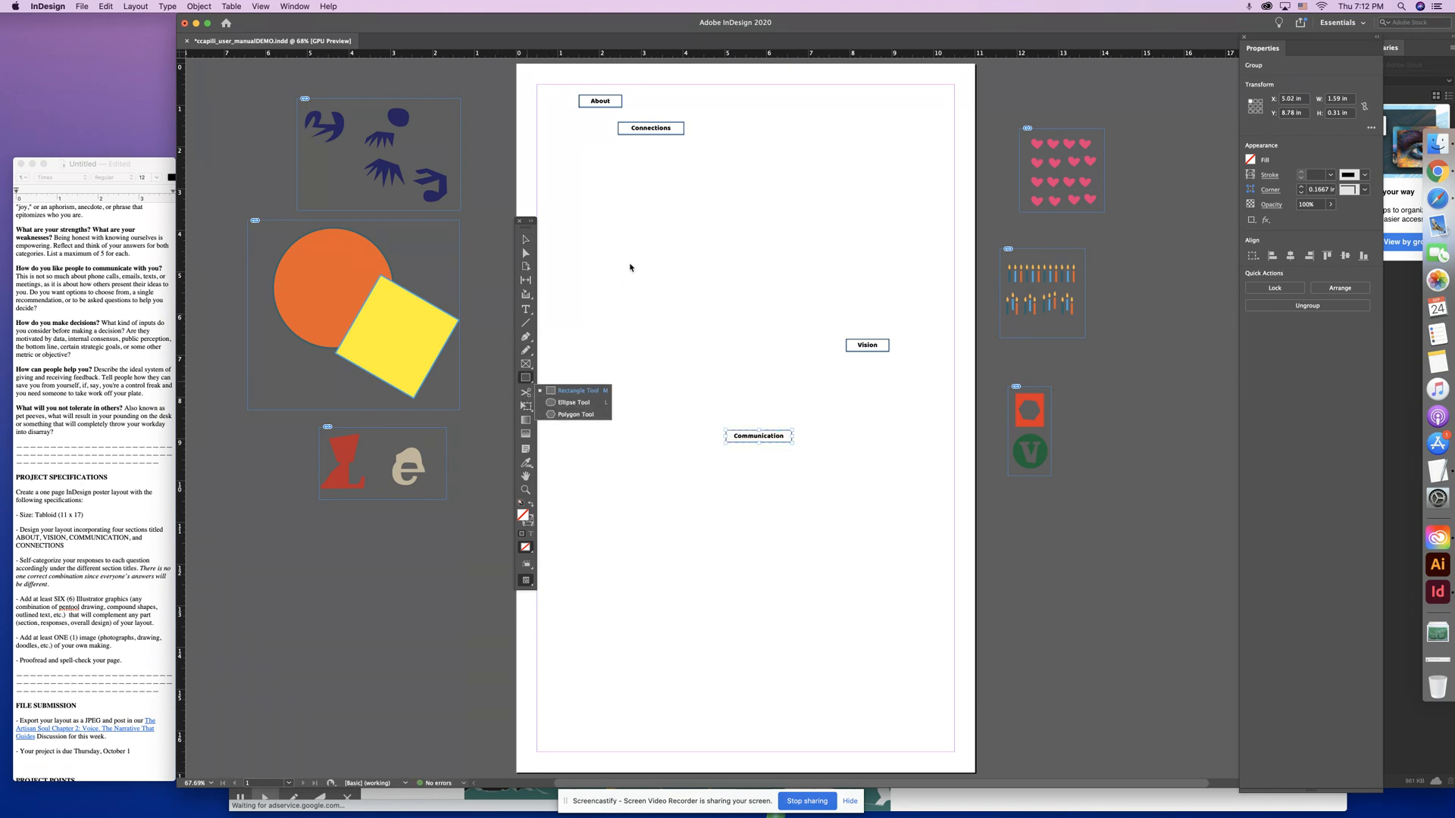
scroll(688, 241, "left", 4)
scroll(689, 241, "up", 2)
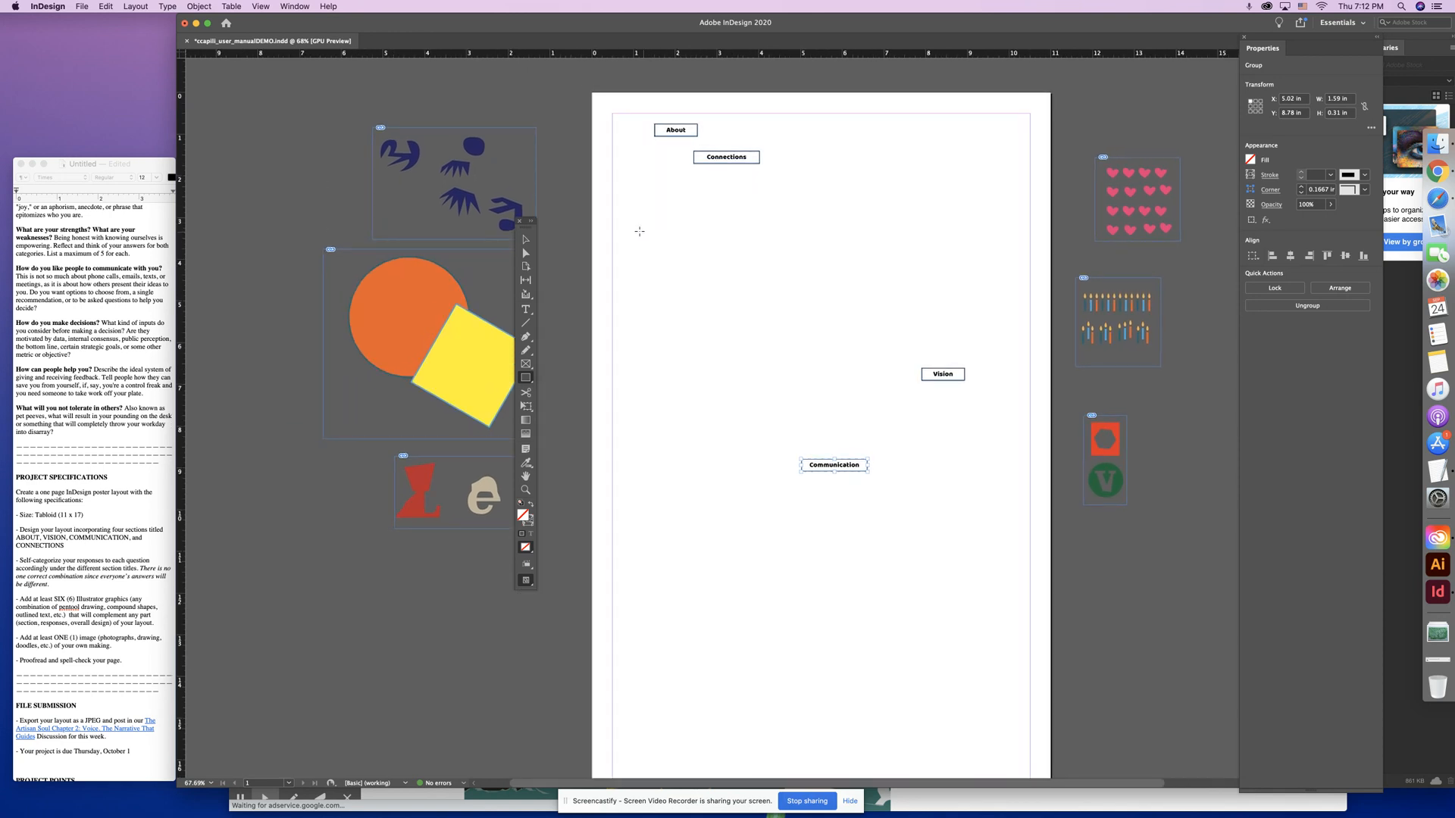
key("v")
left_click_drag(692, 130, 680, 313)
left_click_drag(744, 154, 815, 261)
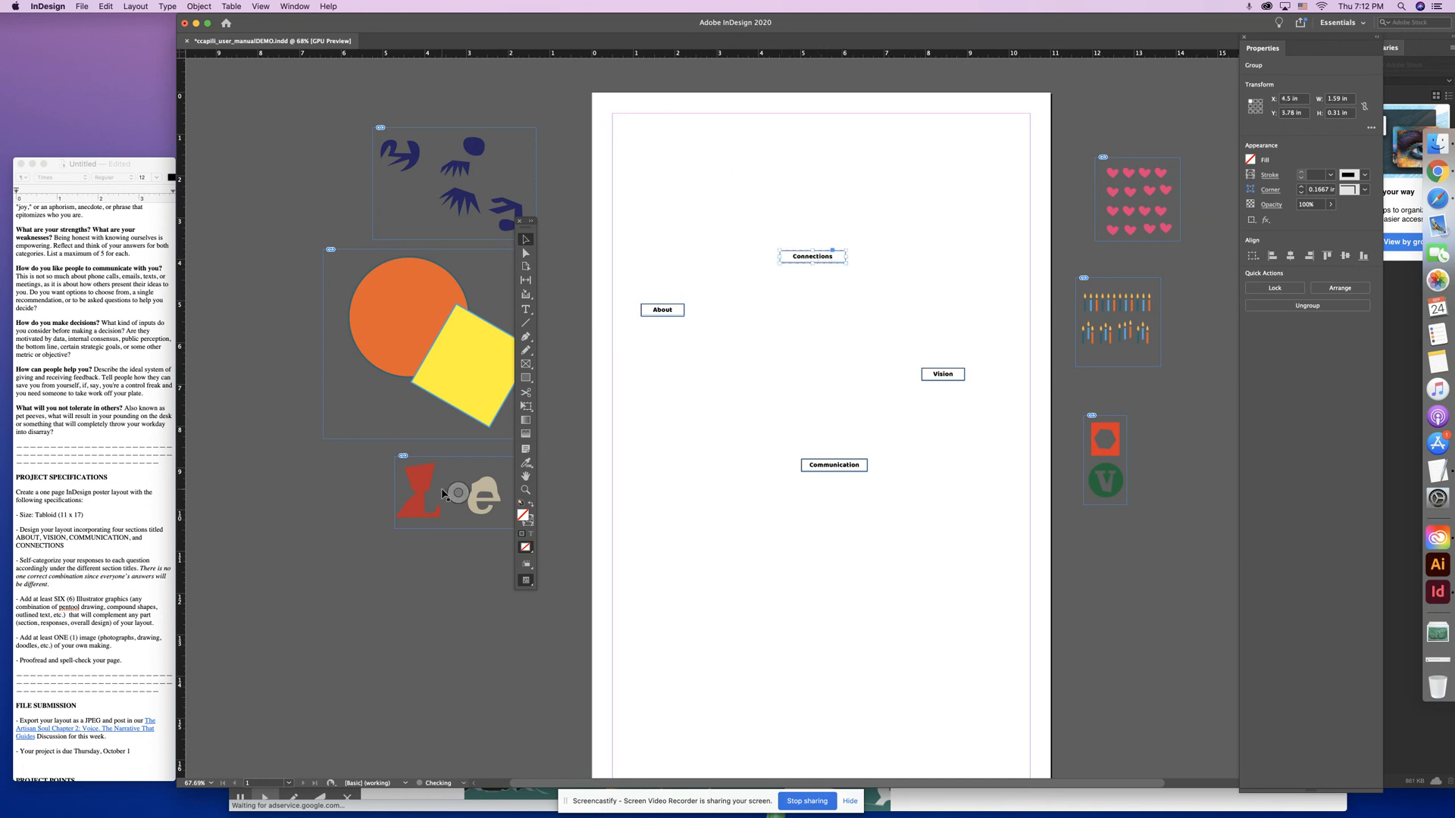
- Draw a rectangle about 5.5 by 7.1 in over the page's upper right half and swap its fill and stroke for a black fill
left_click(525, 378)
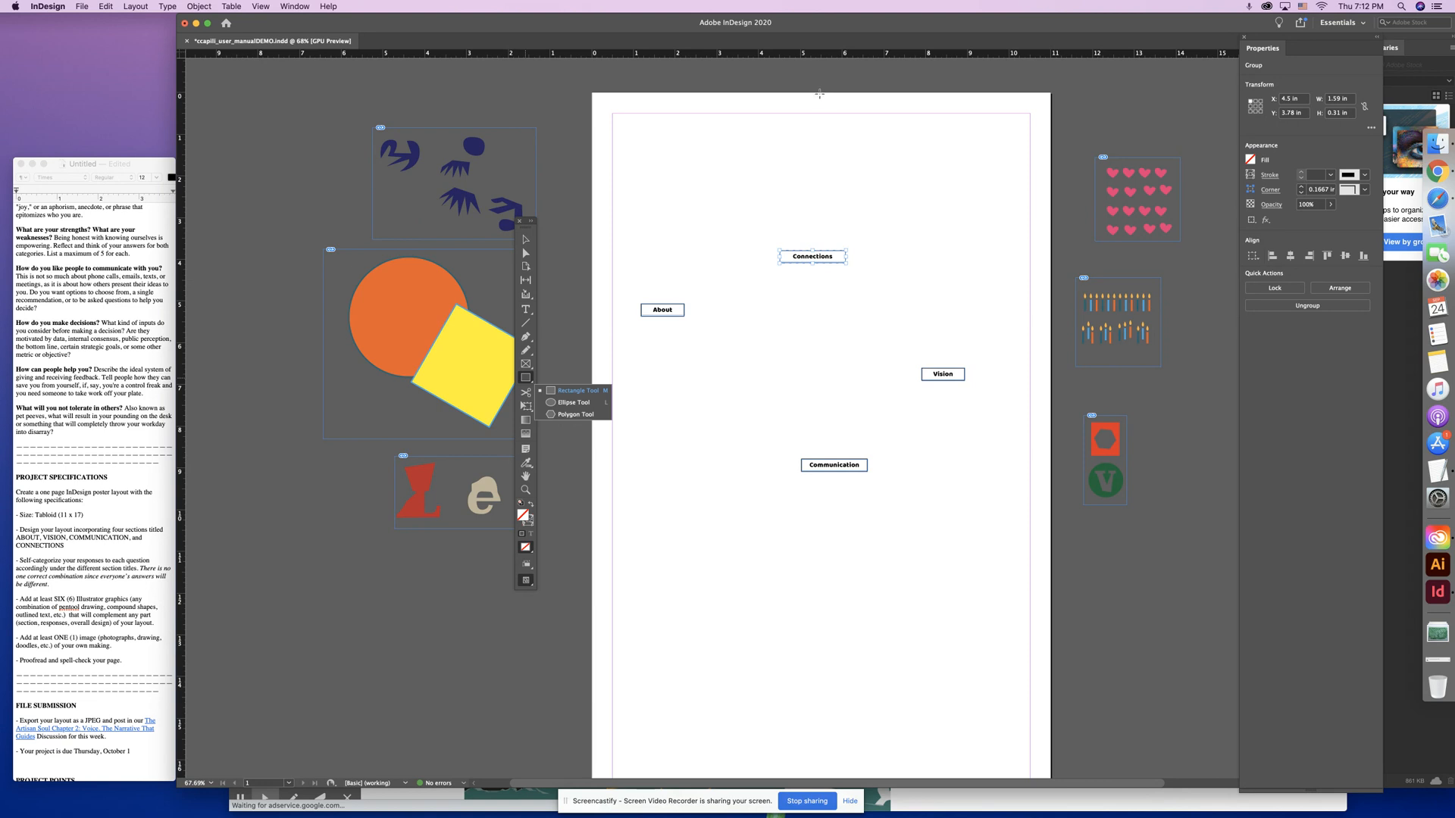
mouse_move(819, 92)
left_mouse_down()
mouse_move(898, 469)
mouse_move(1006, 628)
mouse_move(1032, 535)
mouse_move(1014, 437)
mouse_move(1050, 477)
mouse_move(1049, 390)
left_mouse_up()
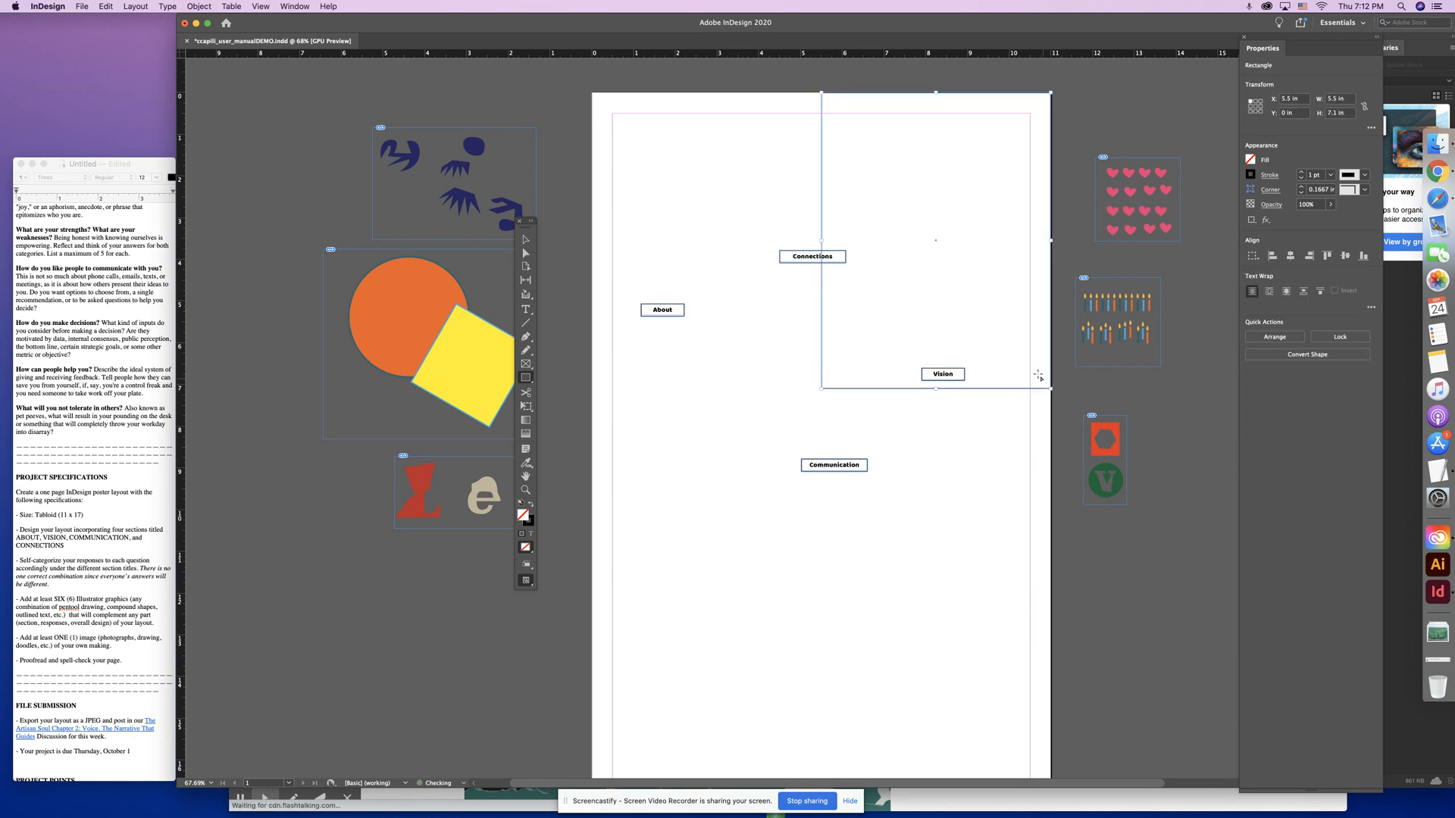
key("shift+x")
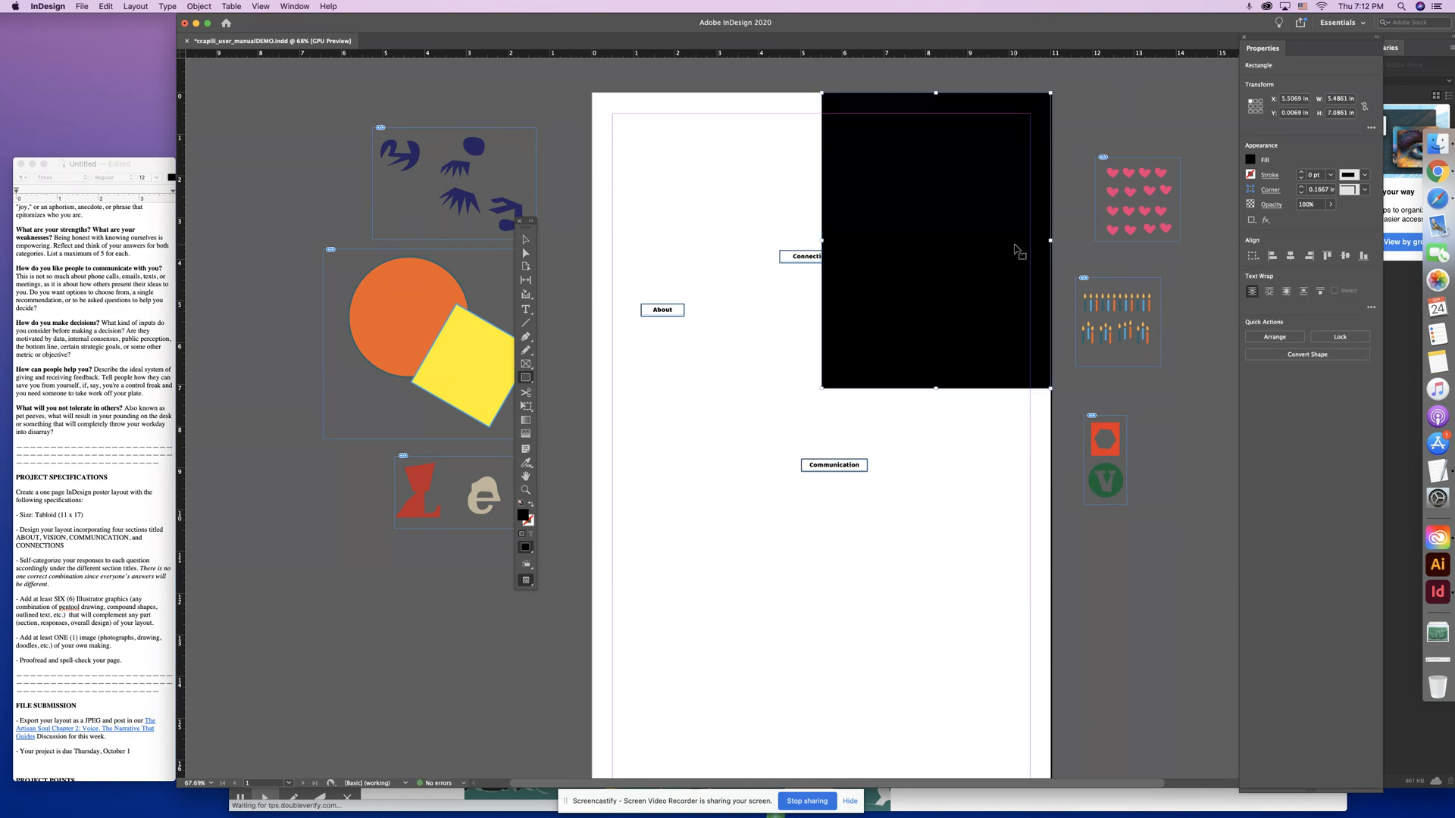
key("v")
- Fill the rectangle with the yellow swatch C=0 M=0 Y=100 K=0 and send it behind the headings
left_click(295, 6)
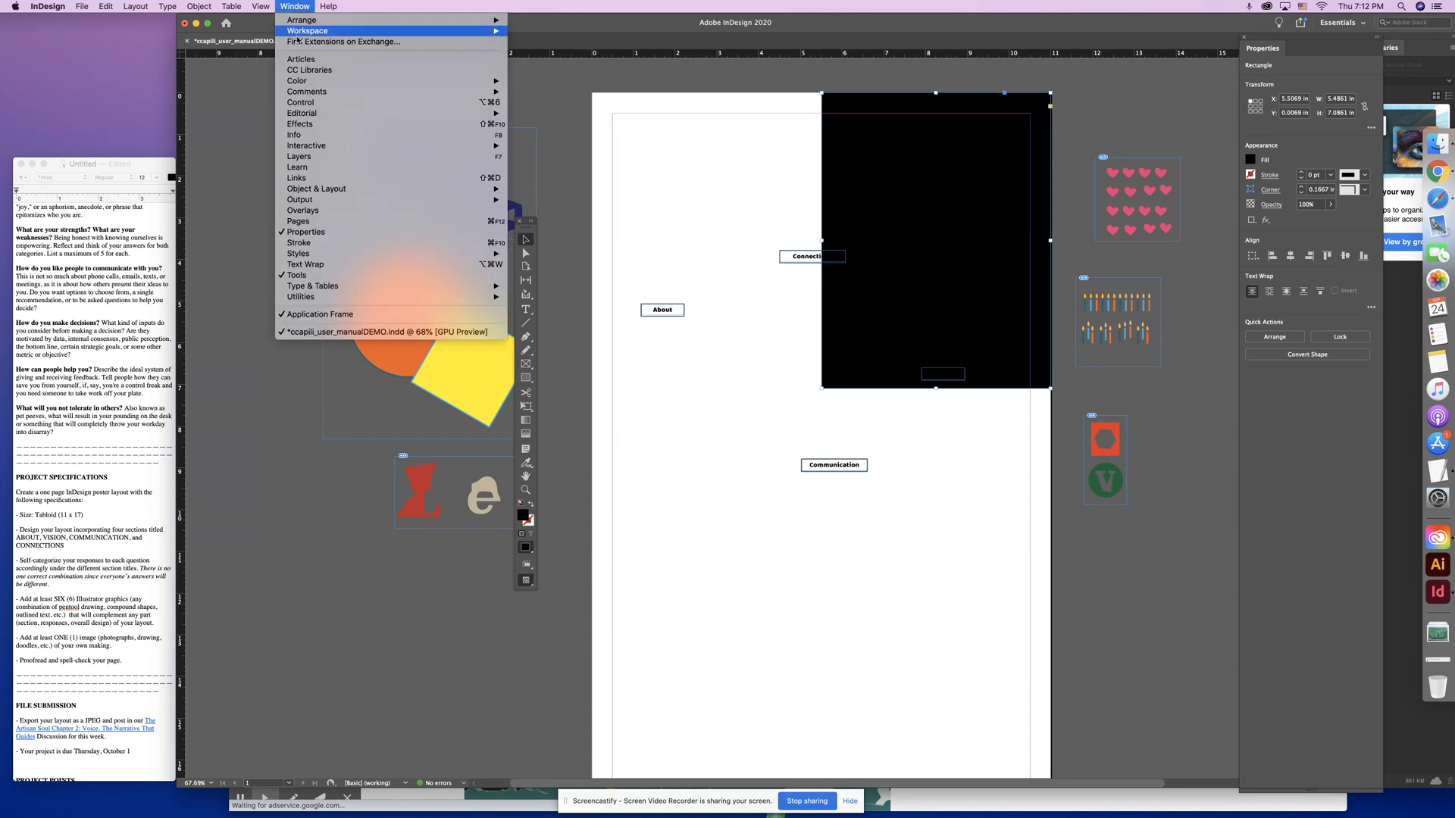
mouse_move(296, 91)
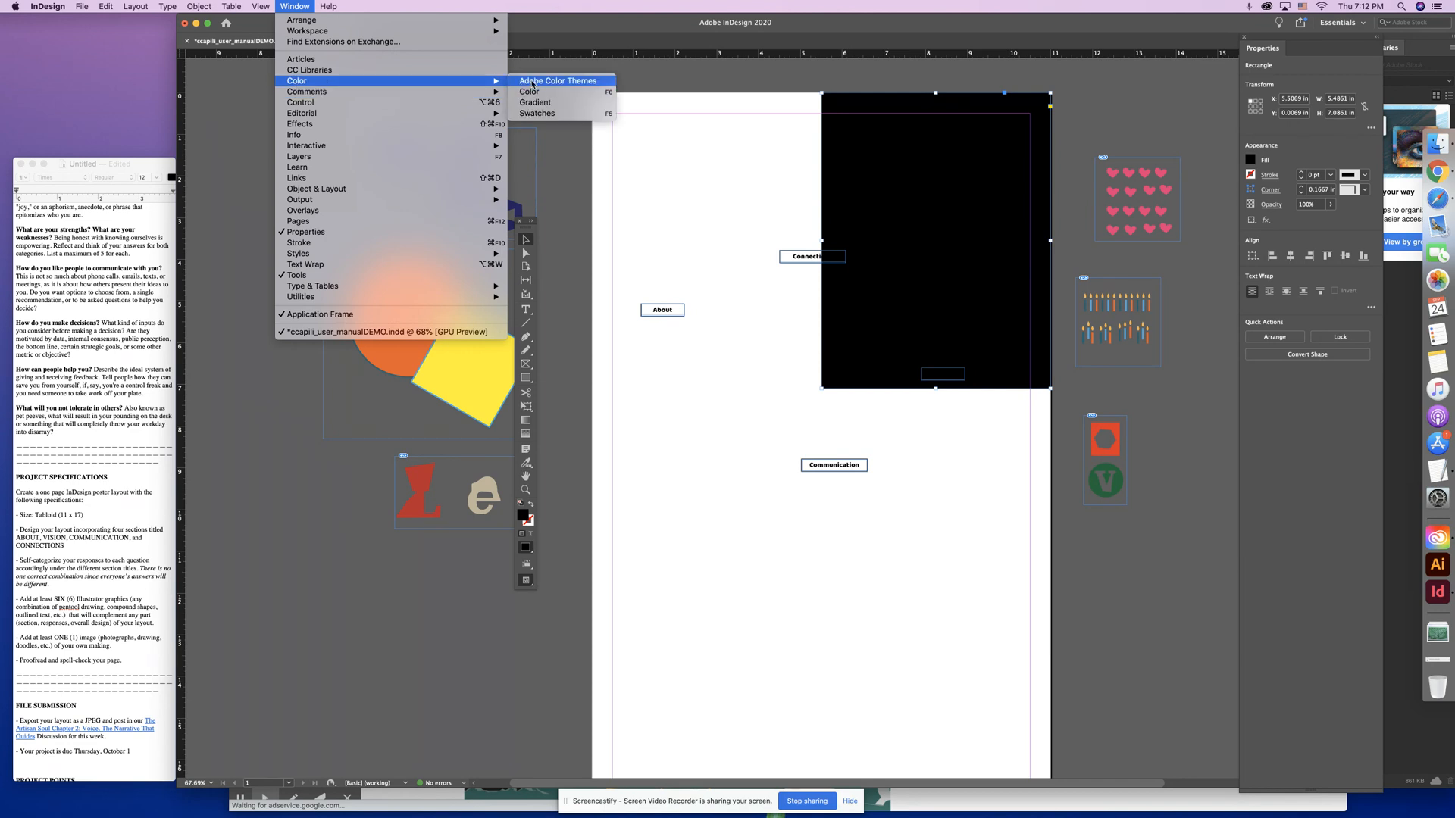
left_click(537, 113)
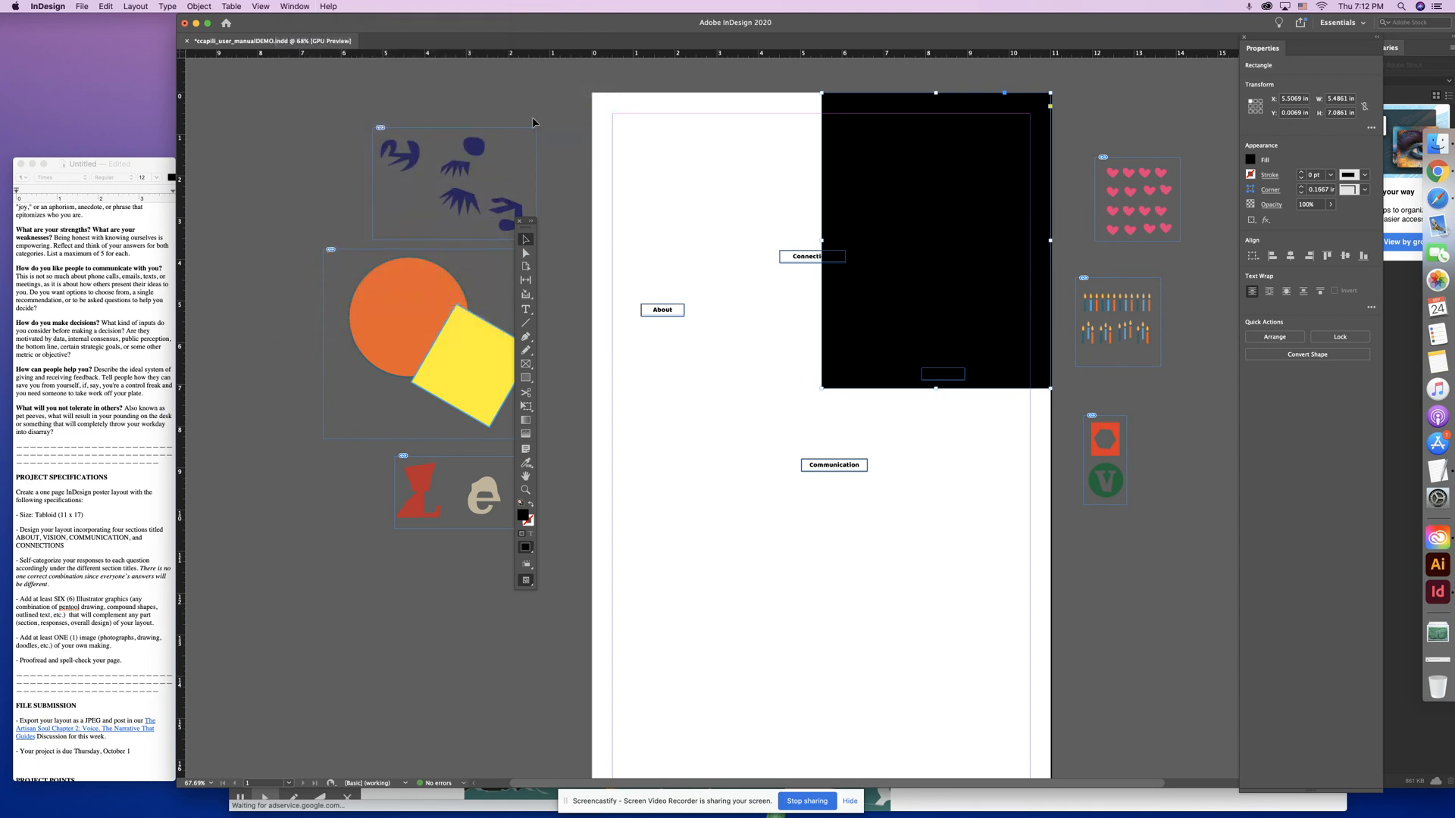
left_click_drag(1211, 159, 914, 179)
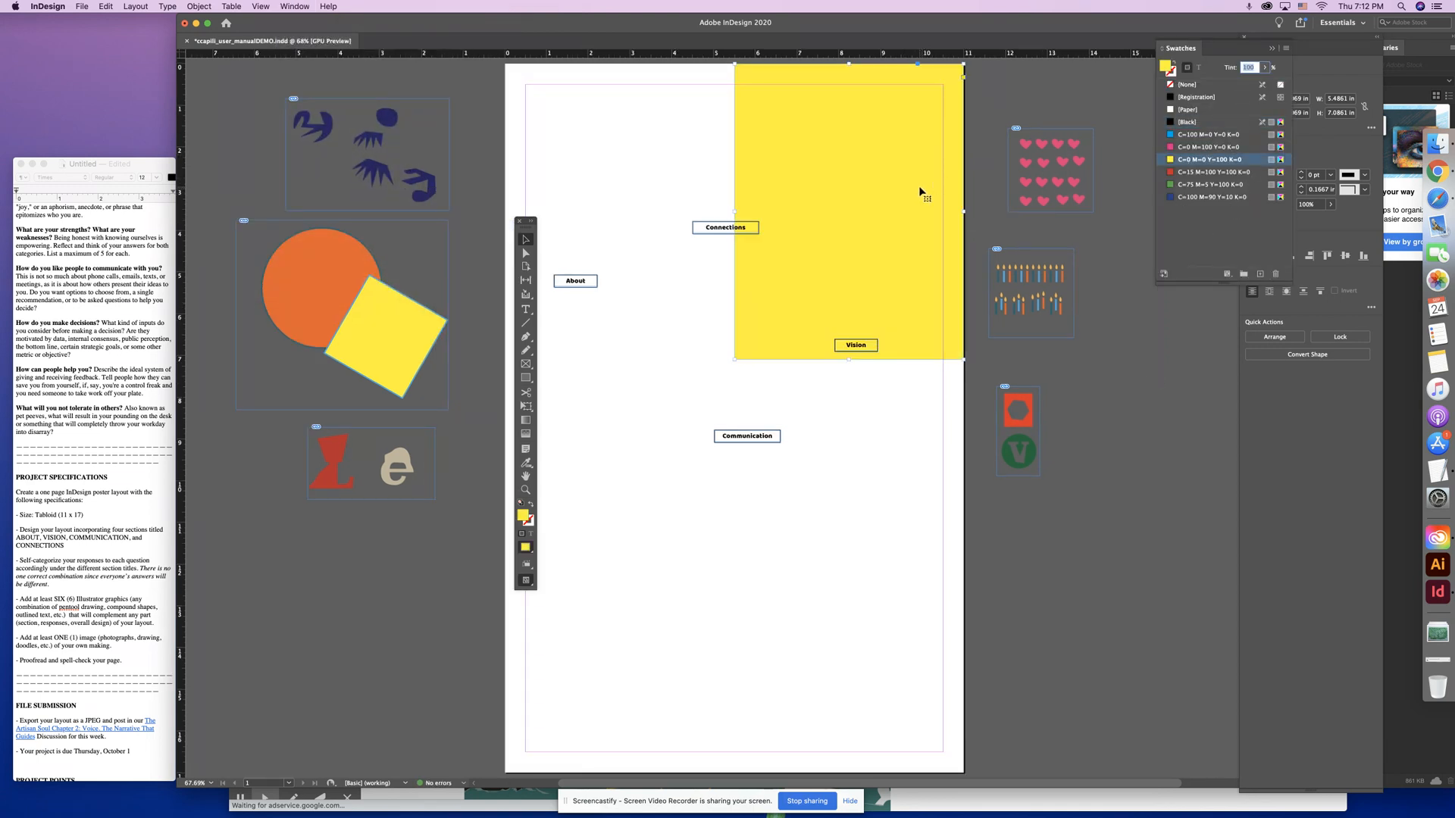
left_click(1038, 163)
- Duplicate the yellow rectangle onto the page's upper left half and fill the copy with red C=15 M=100 Y=100 K=0
left_click_drag(863, 138, 645, 138)
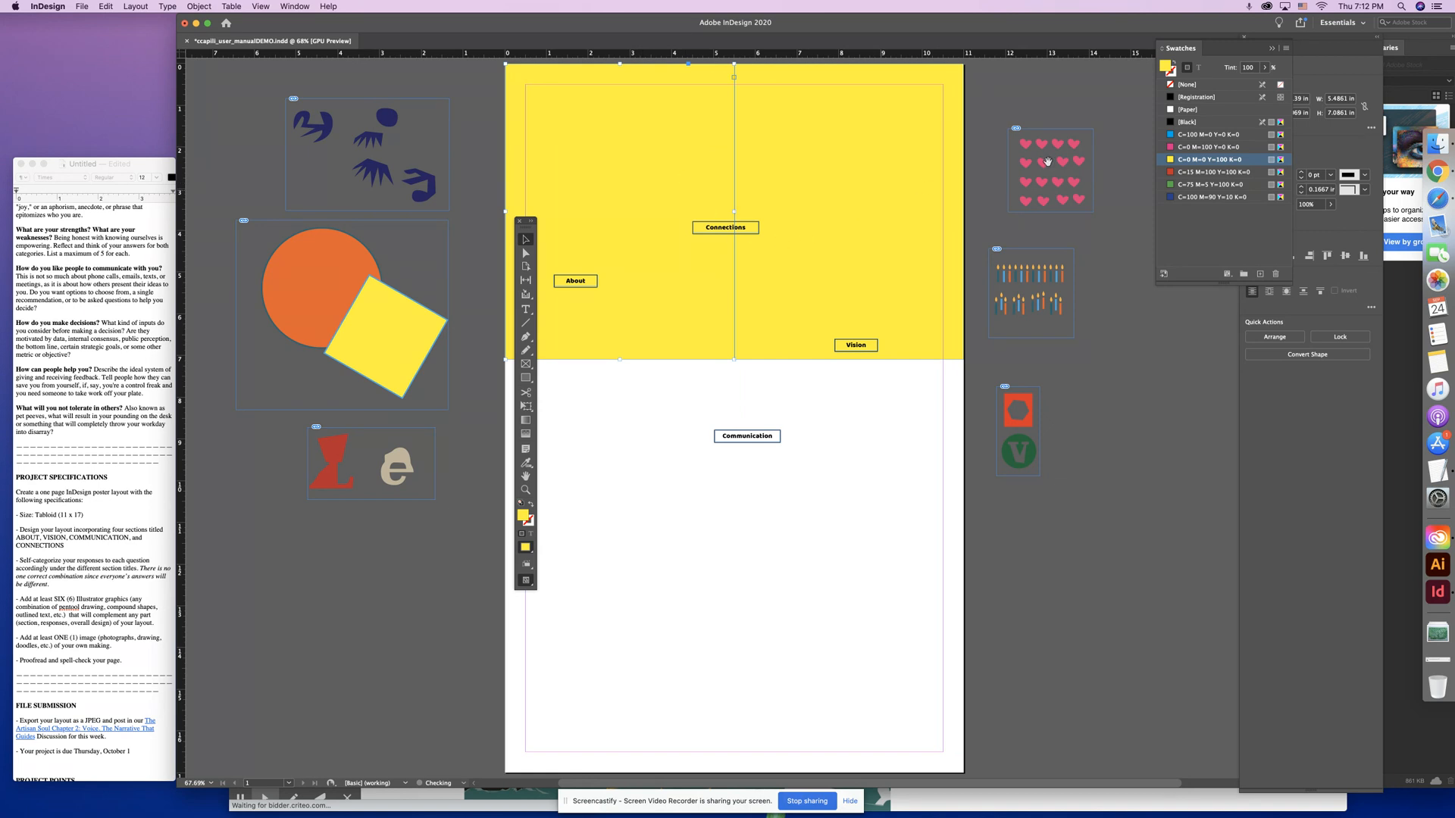
left_click(1205, 172)
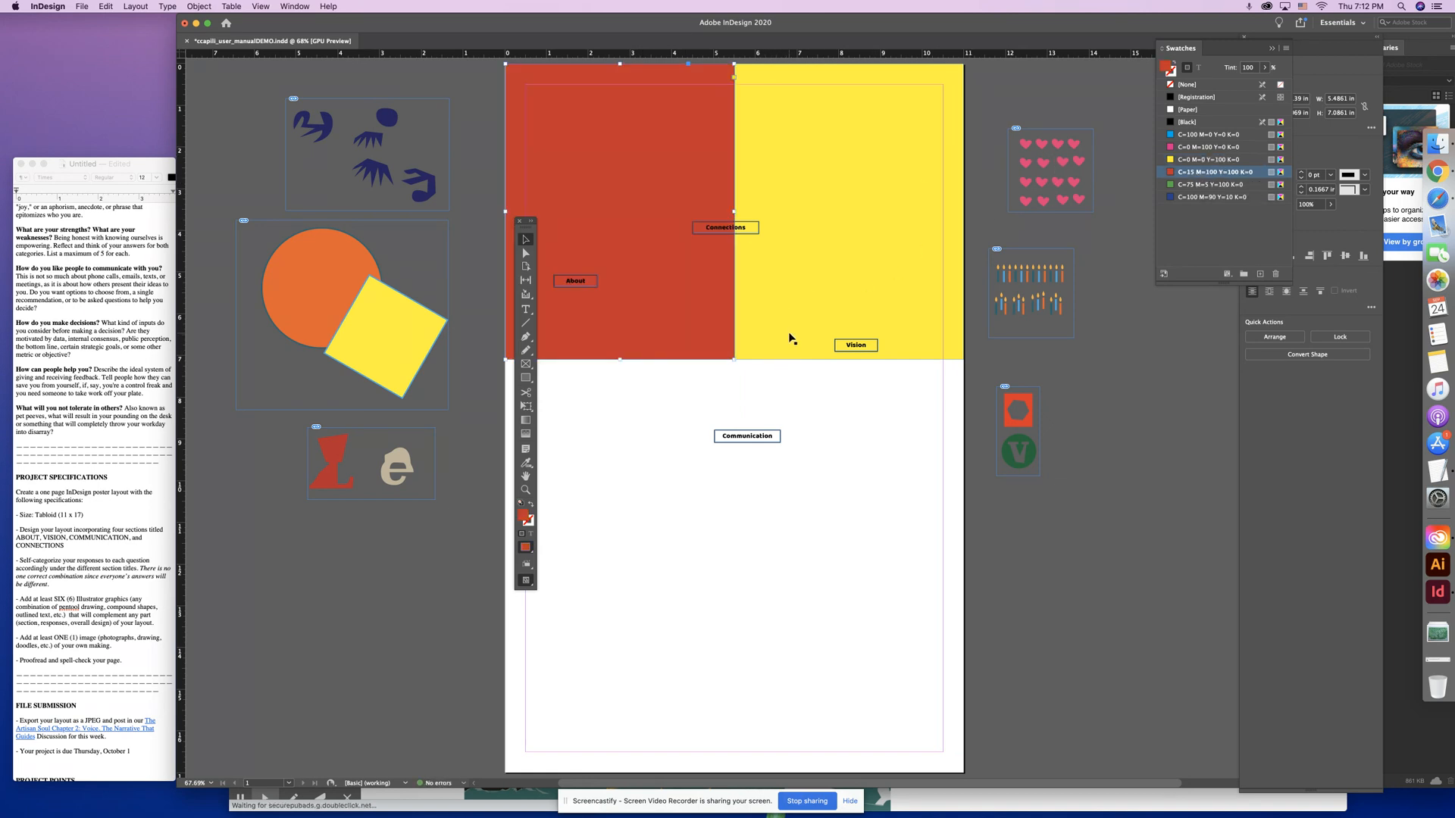
- Narrow the yellow rectangle to about 4.9 in and delete the red rectangle
left_click(756, 301)
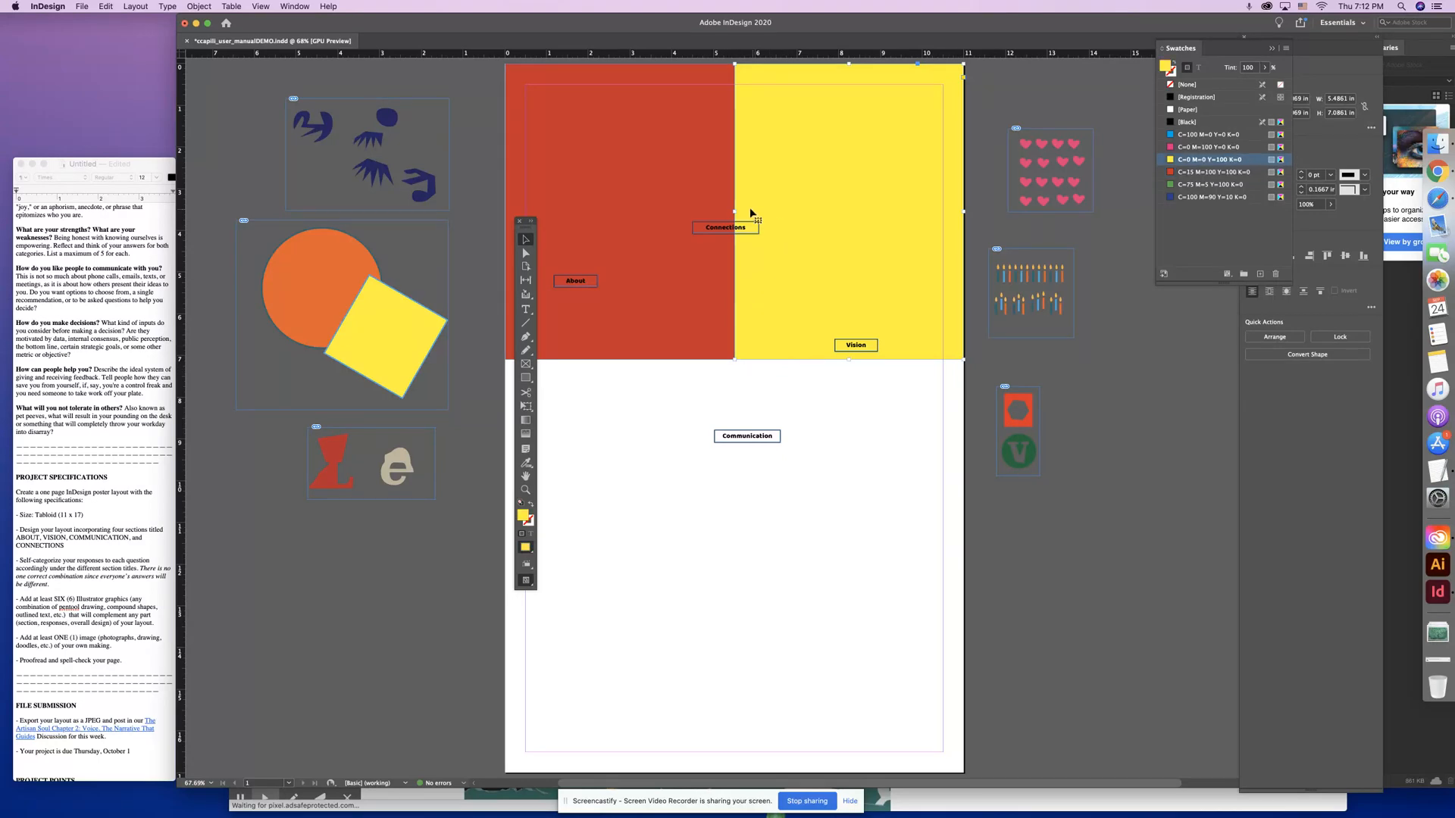
mouse_move(736, 212)
left_mouse_down()
mouse_move(758, 212)
mouse_move(714, 213)
left_mouse_up()
left_click(699, 185)
key("Delete")
- Move the yellow rectangle directly below the Communication heading, flush with the heading box's left edge
left_click_drag(877, 147, 737, 367)
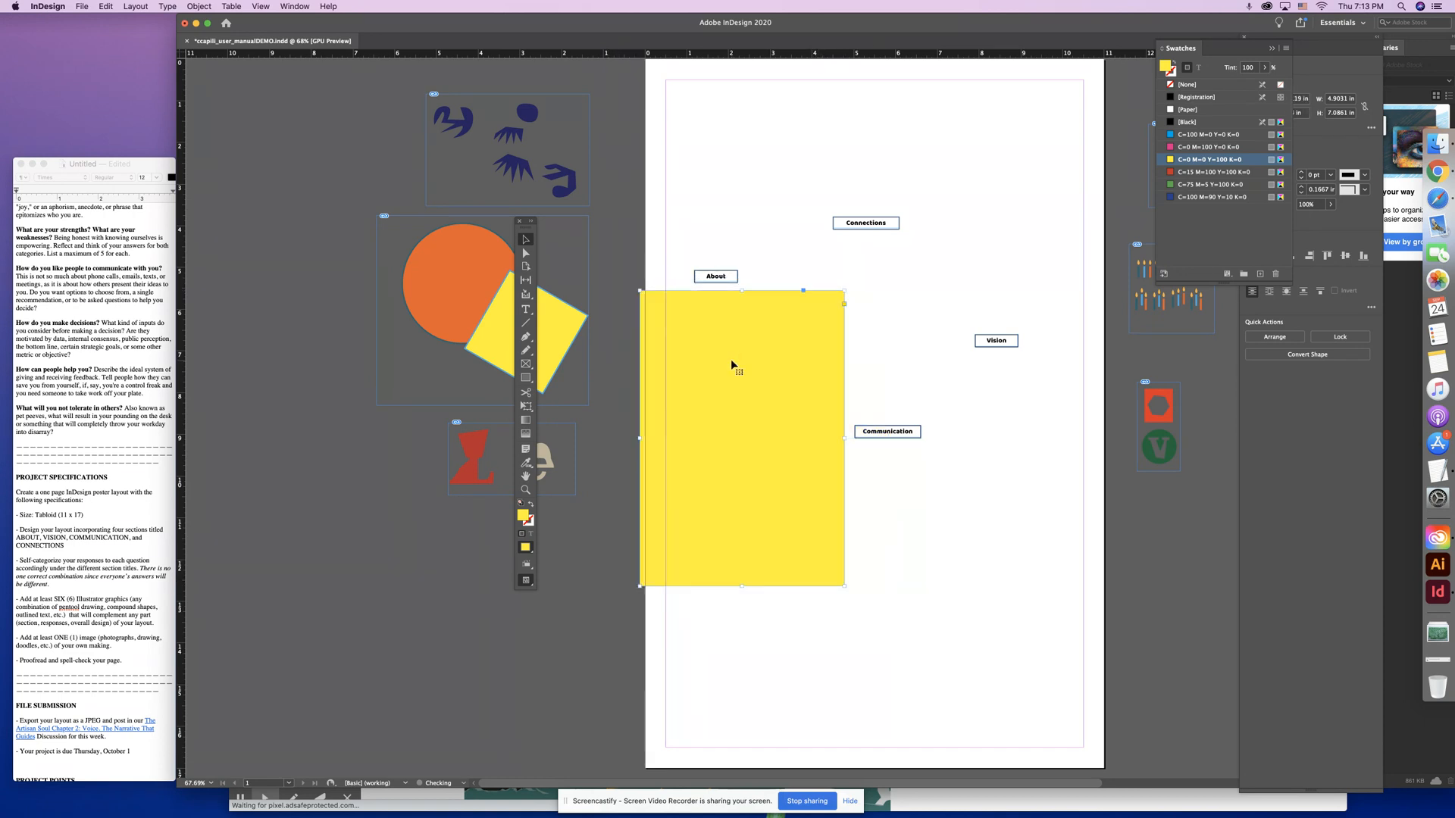
left_click(826, 234)
left_click_drag(799, 467, 1016, 620)
scroll(1004, 612, "down", 1)
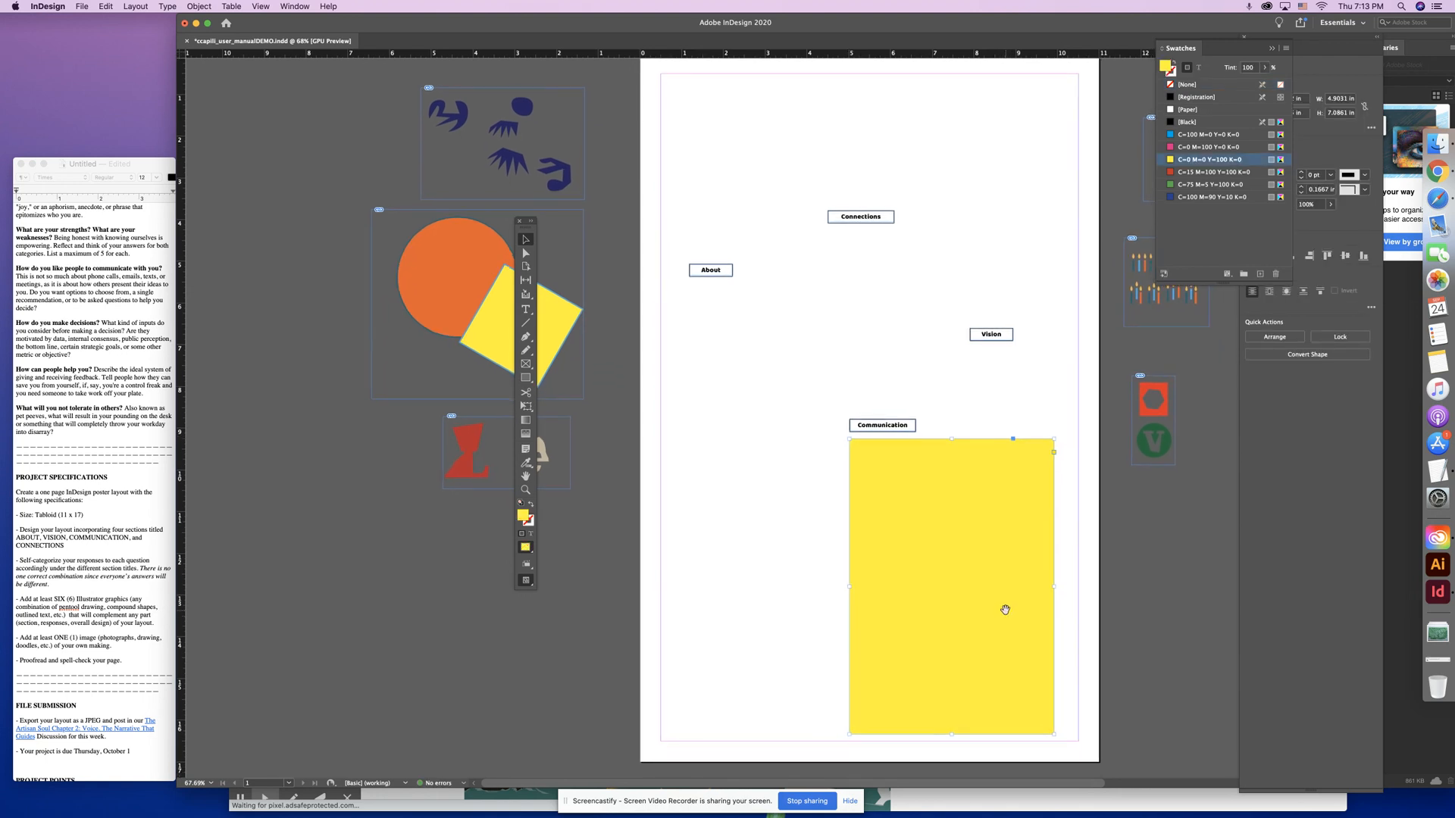
- Place a copy of the yellow rectangle below About at the left margin, and shift Communication with its rectangle to the right margin
key("cmd+v")
mouse_move(770, 344)
left_mouse_down()
mouse_move(878, 216)
mouse_move(789, 375)
mouse_move(755, 340)
left_mouse_up()
left_click_drag(889, 388, 973, 486)
left_click_drag(739, 360, 761, 338)
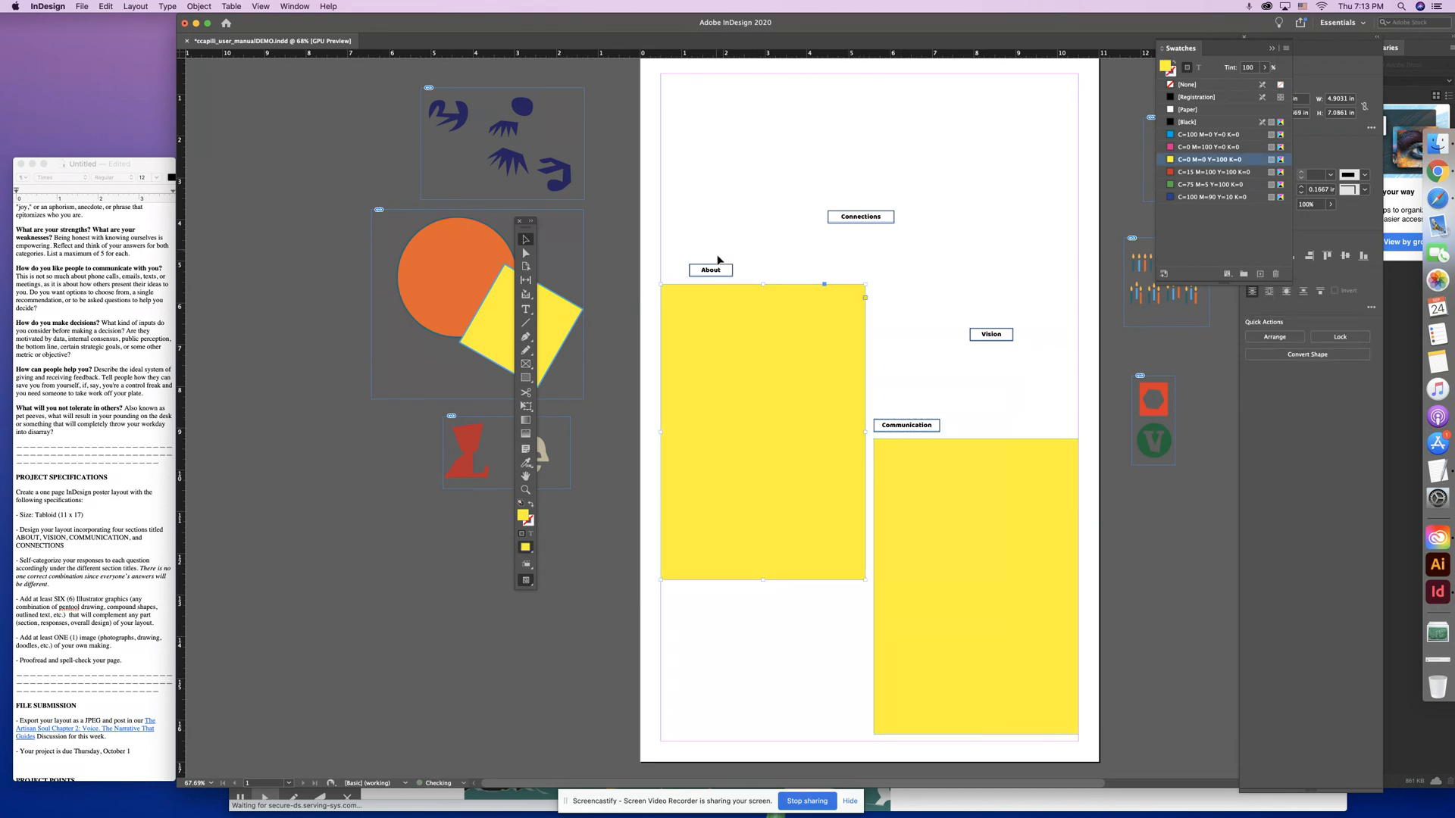
- Move the About heading to the left margin, Connections to the page's upper right, and Vision to the left margin below the yellow rectangle
left_click_drag(717, 272, 688, 272)
left_click_drag(986, 336, 986, 254)
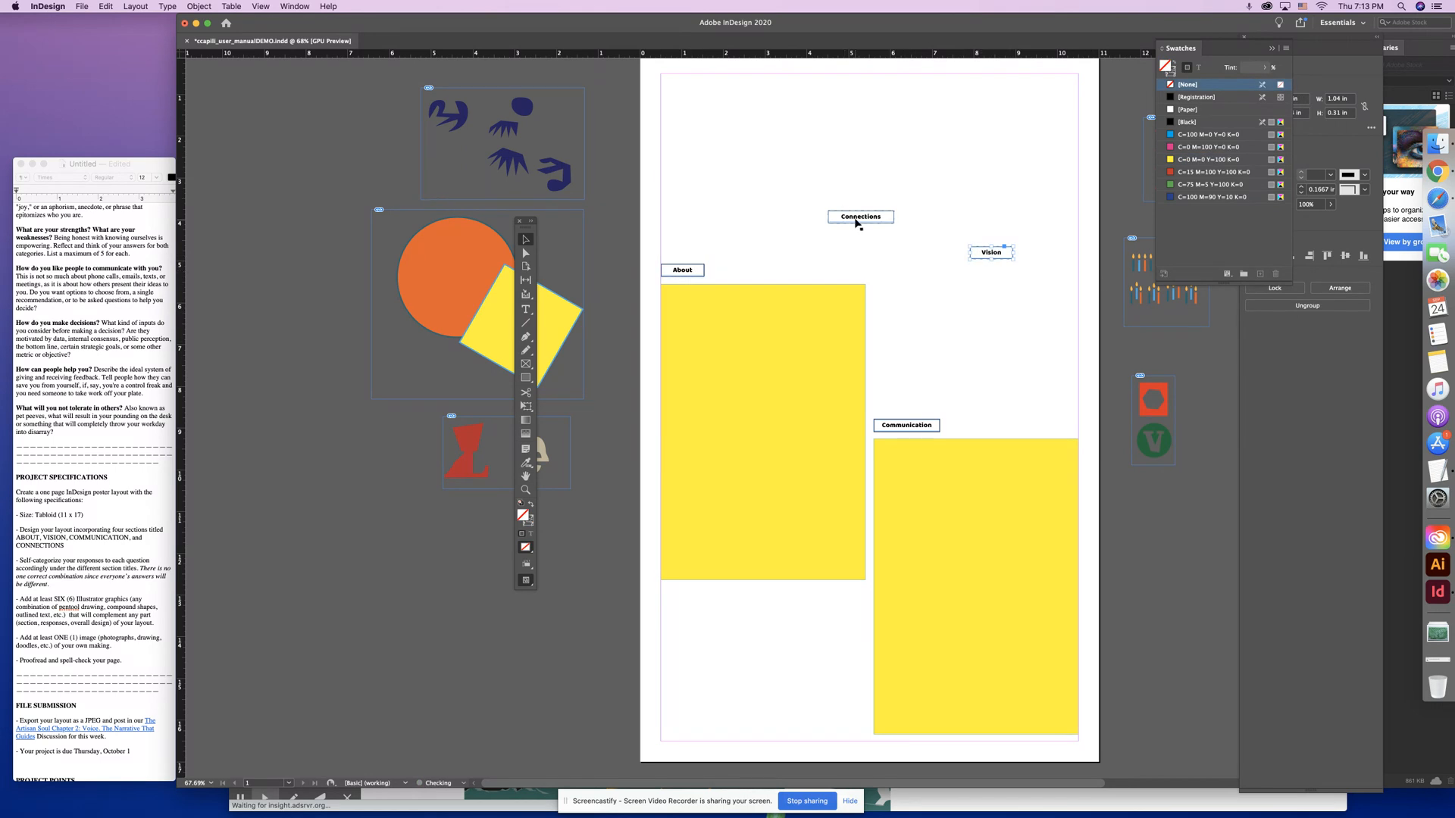
left_click_drag(858, 224, 936, 171)
left_click_drag(1002, 256, 694, 605)
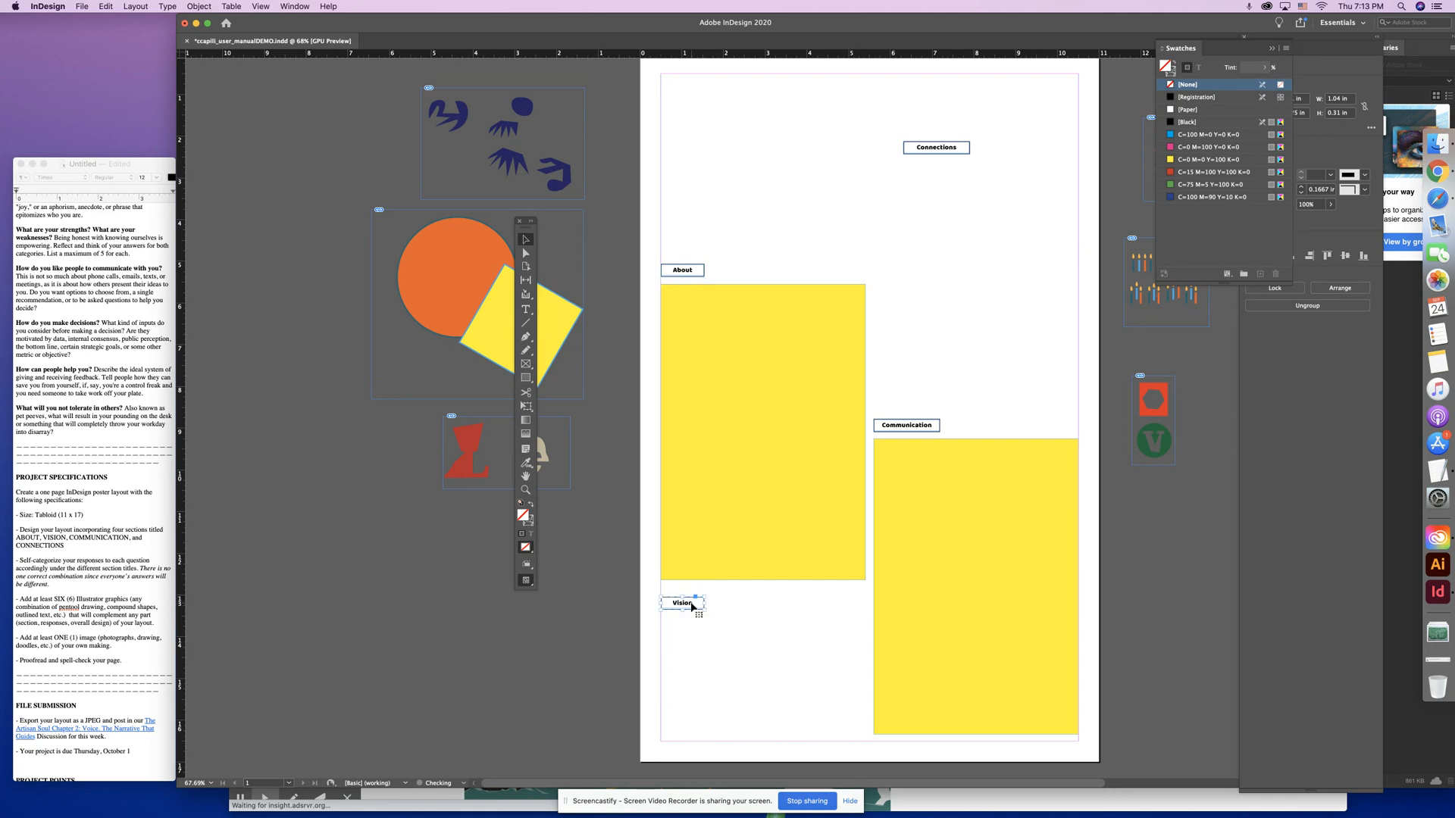
- Widen the yellow rectangles under About and Communication to about 5.64 in, extending each past its nearest outer page edge
left_click(722, 572)
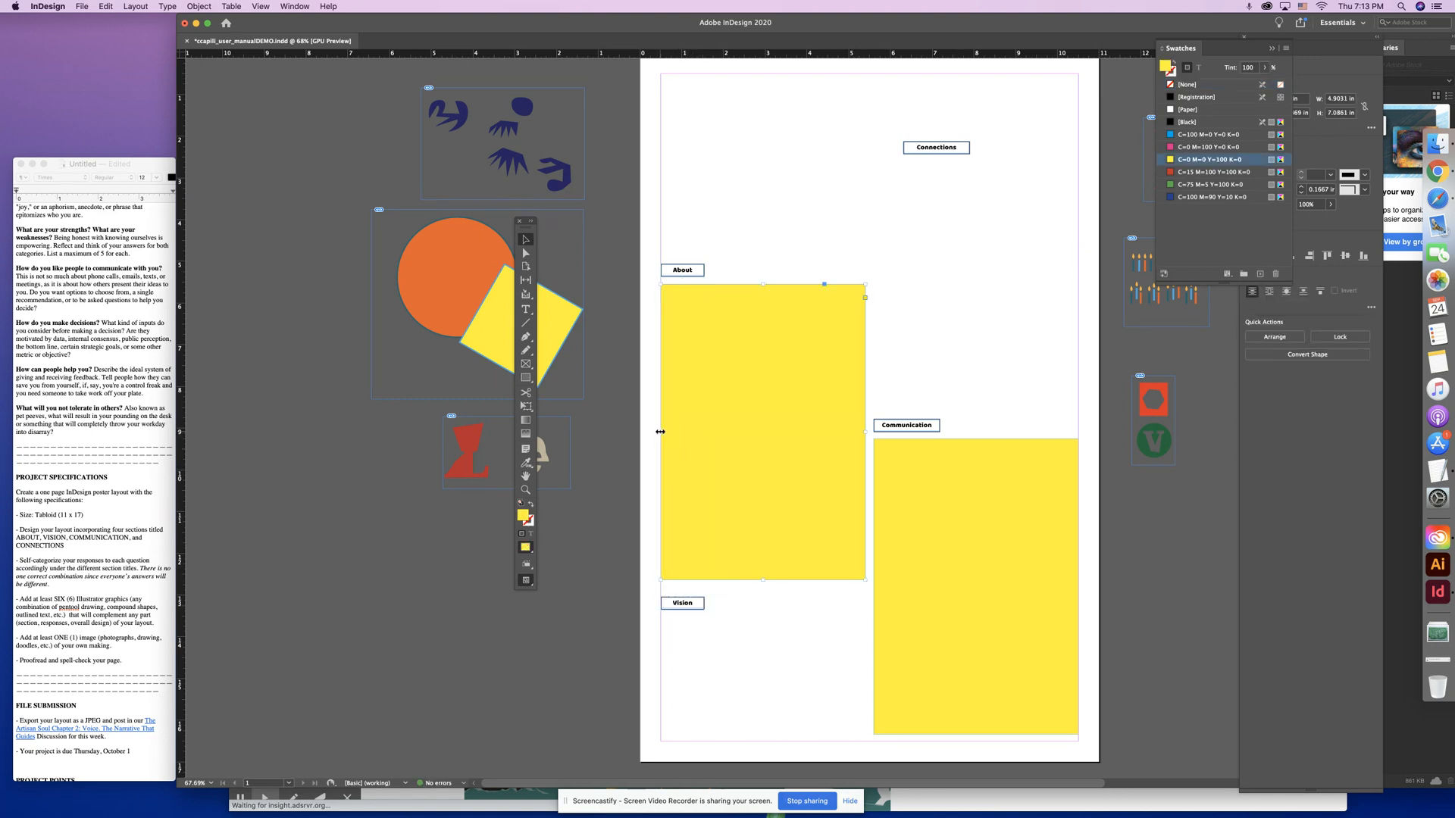
left_click_drag(660, 432, 630, 431)
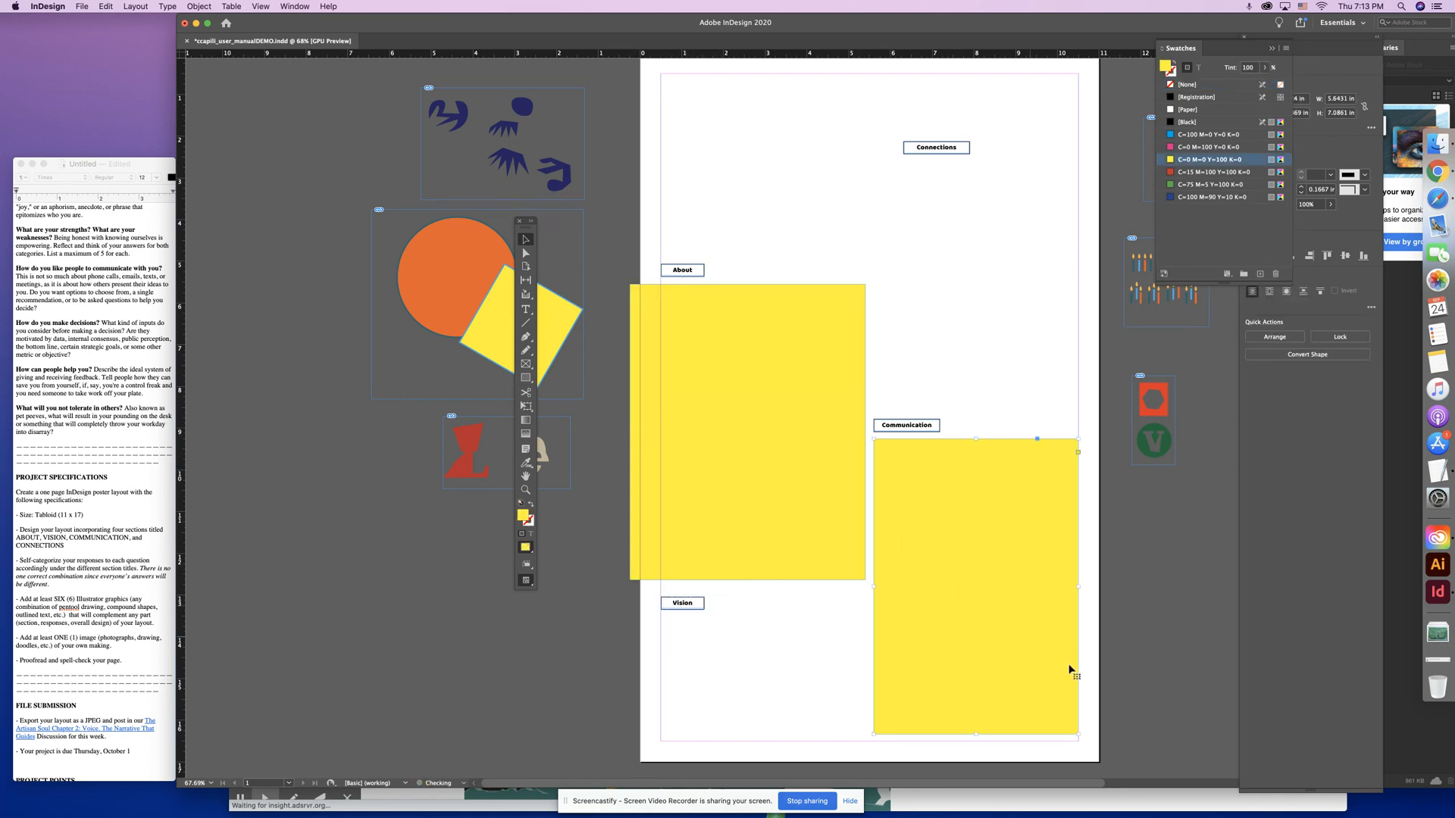
left_click_drag(1079, 586, 1109, 584)
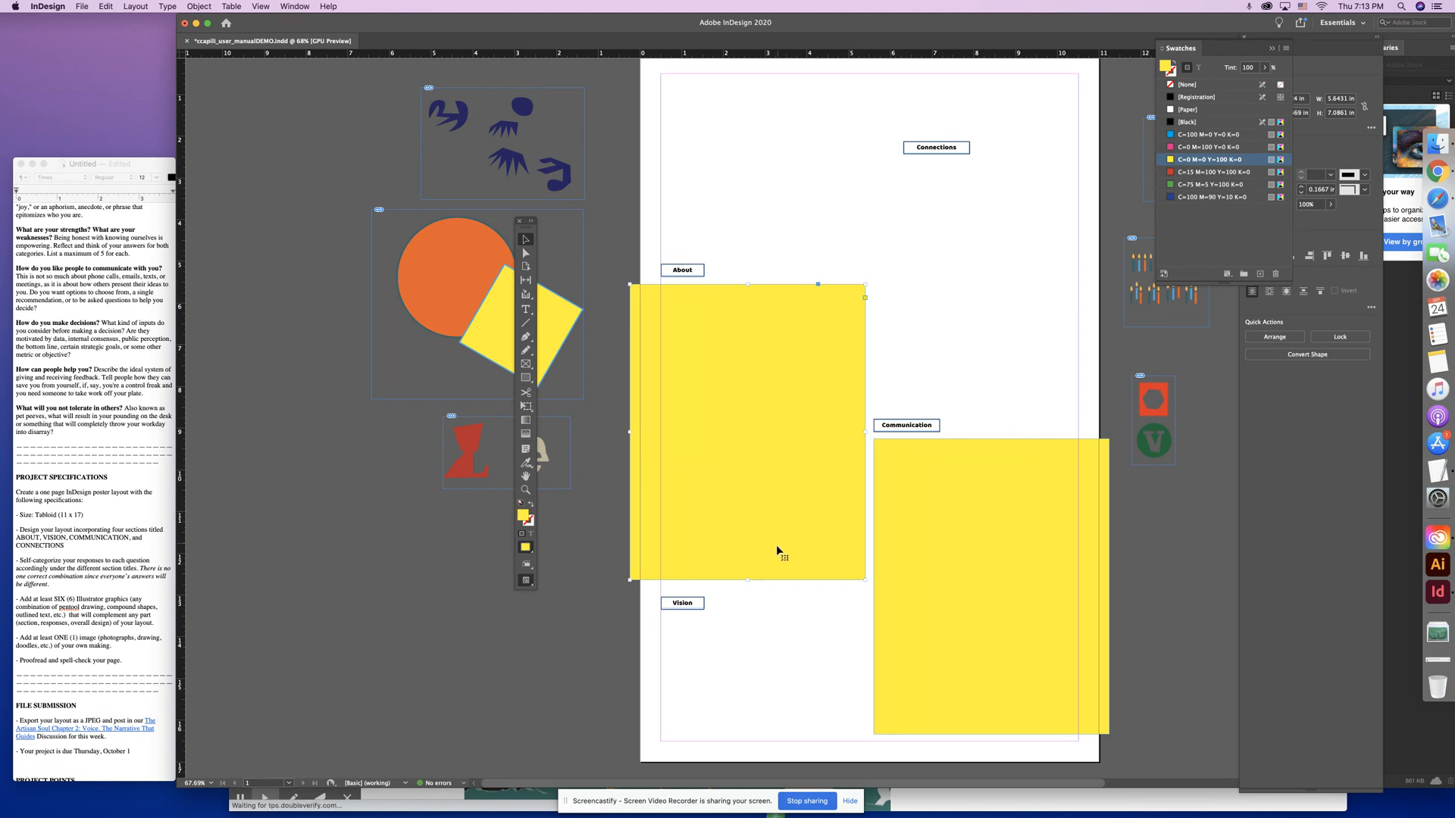
- Place a copy of About's yellow rectangle directly below the Vision heading and shorten it to about 3.7 in
left_click_drag(776, 551, 785, 605)
key("super+z")
left_click_drag(761, 491, 763, 547)
left_click_drag(748, 476, 745, 616)
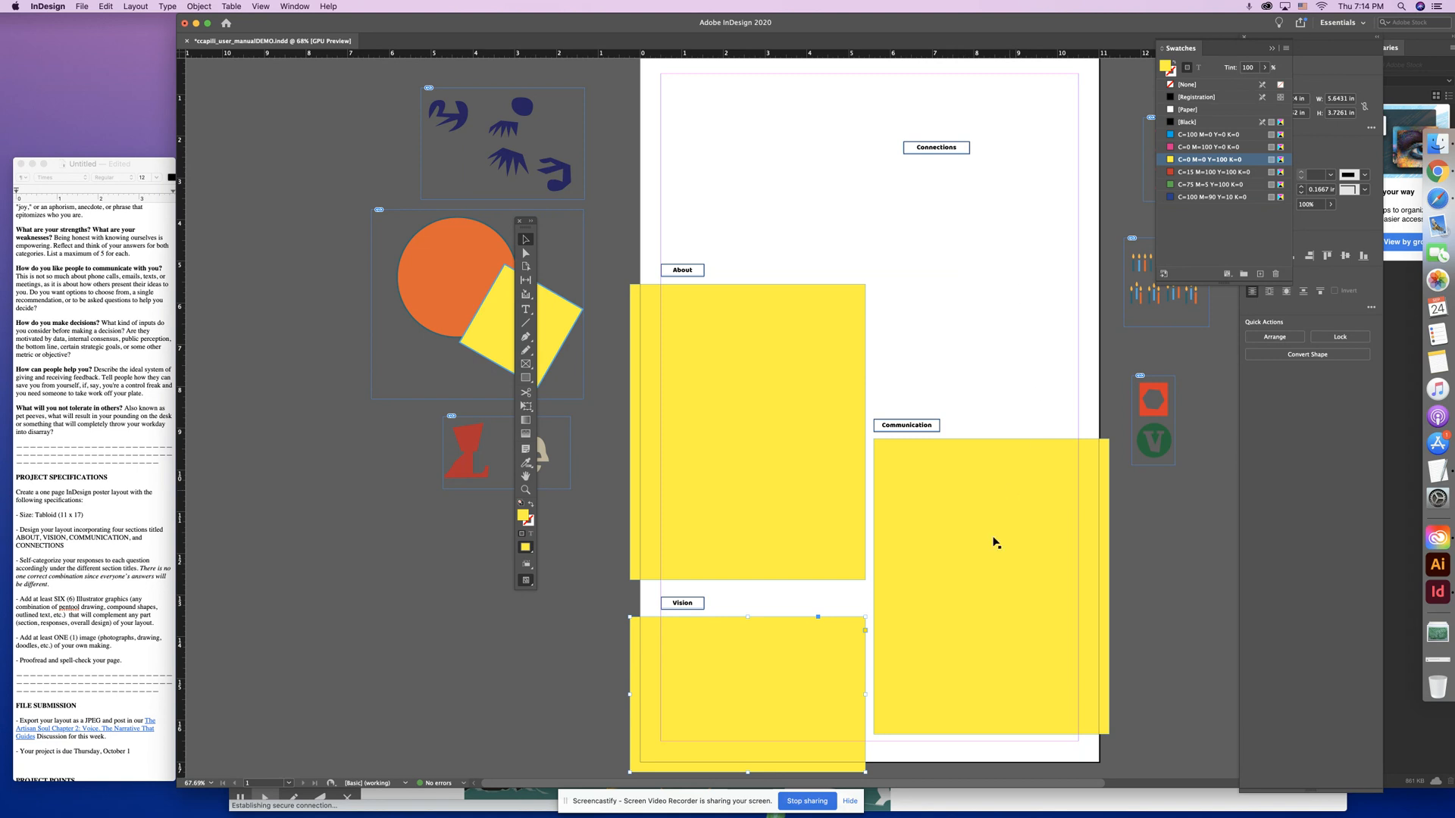
- Place a shortened copy of Communication's rectangle above that section, move the Connections heading just above the copy and align their left edges
left_click_drag(995, 543, 975, 357)
left_click_drag(991, 475, 991, 409)
left_click_drag(991, 179, 928, 143)
left_click(932, 295, "shift")
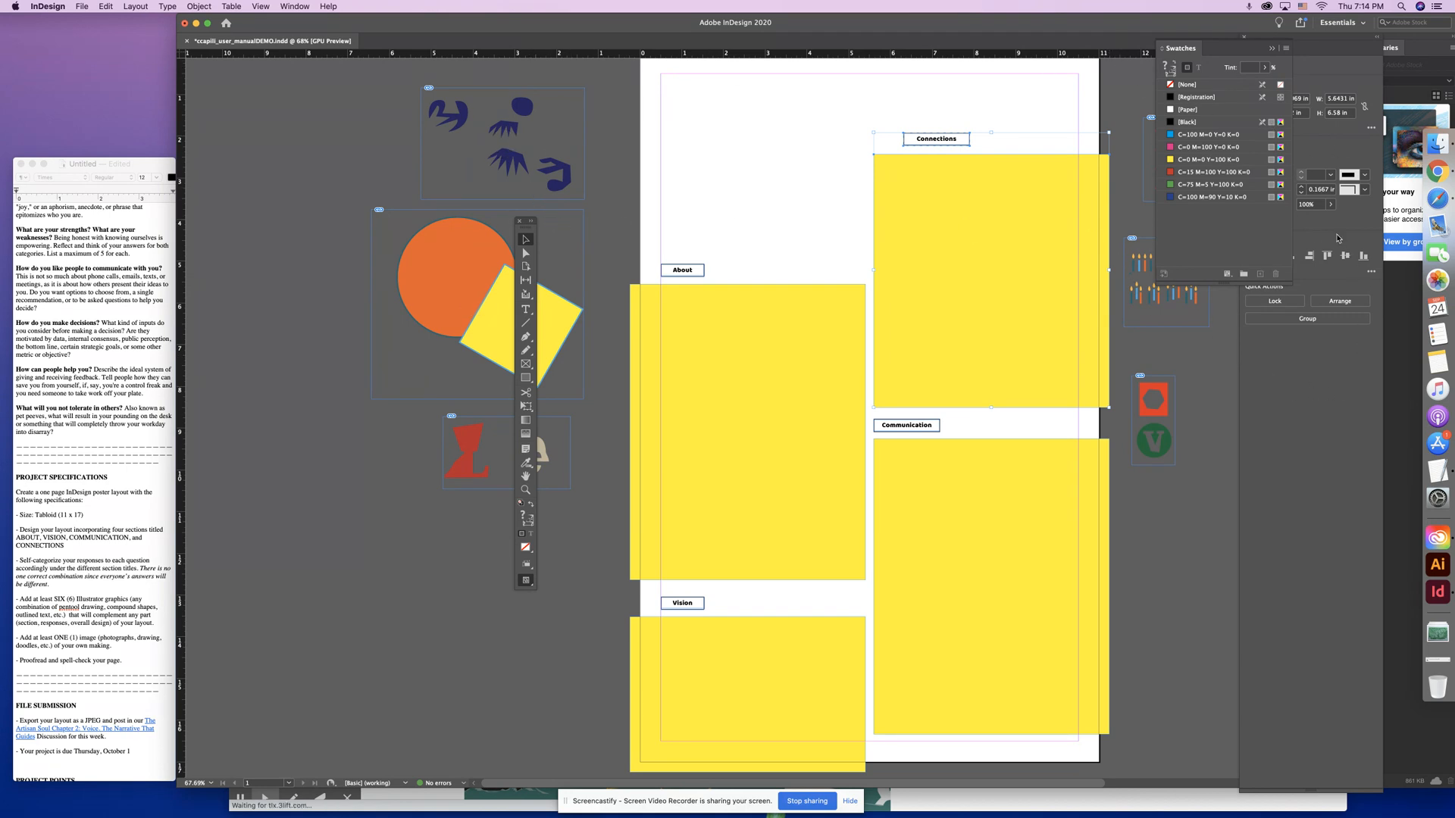
left_click(1312, 240)
left_click(1275, 256)
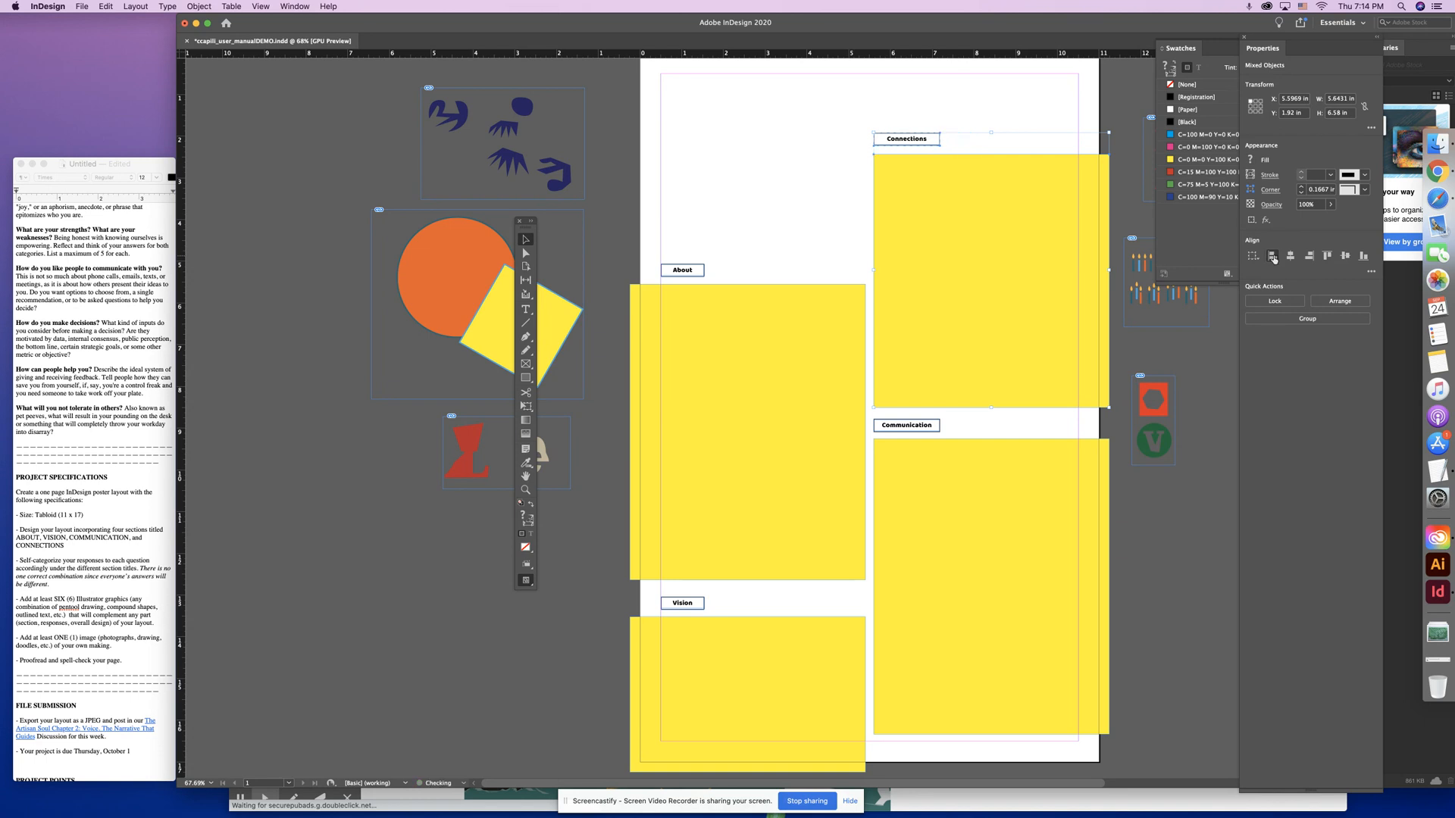
- Hide the guides and save the document
left_click(1004, 355)
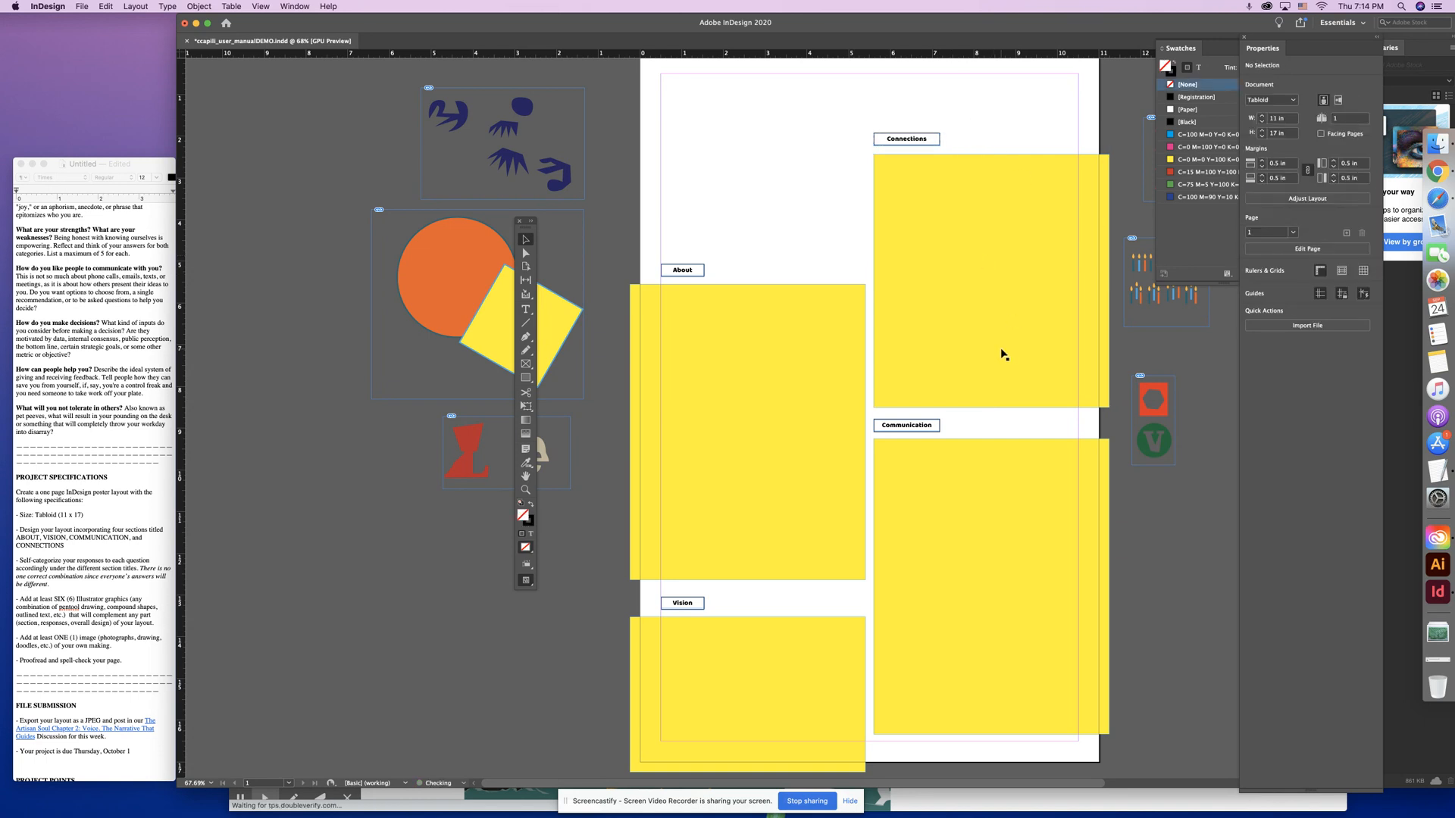
key("super+semicolon")
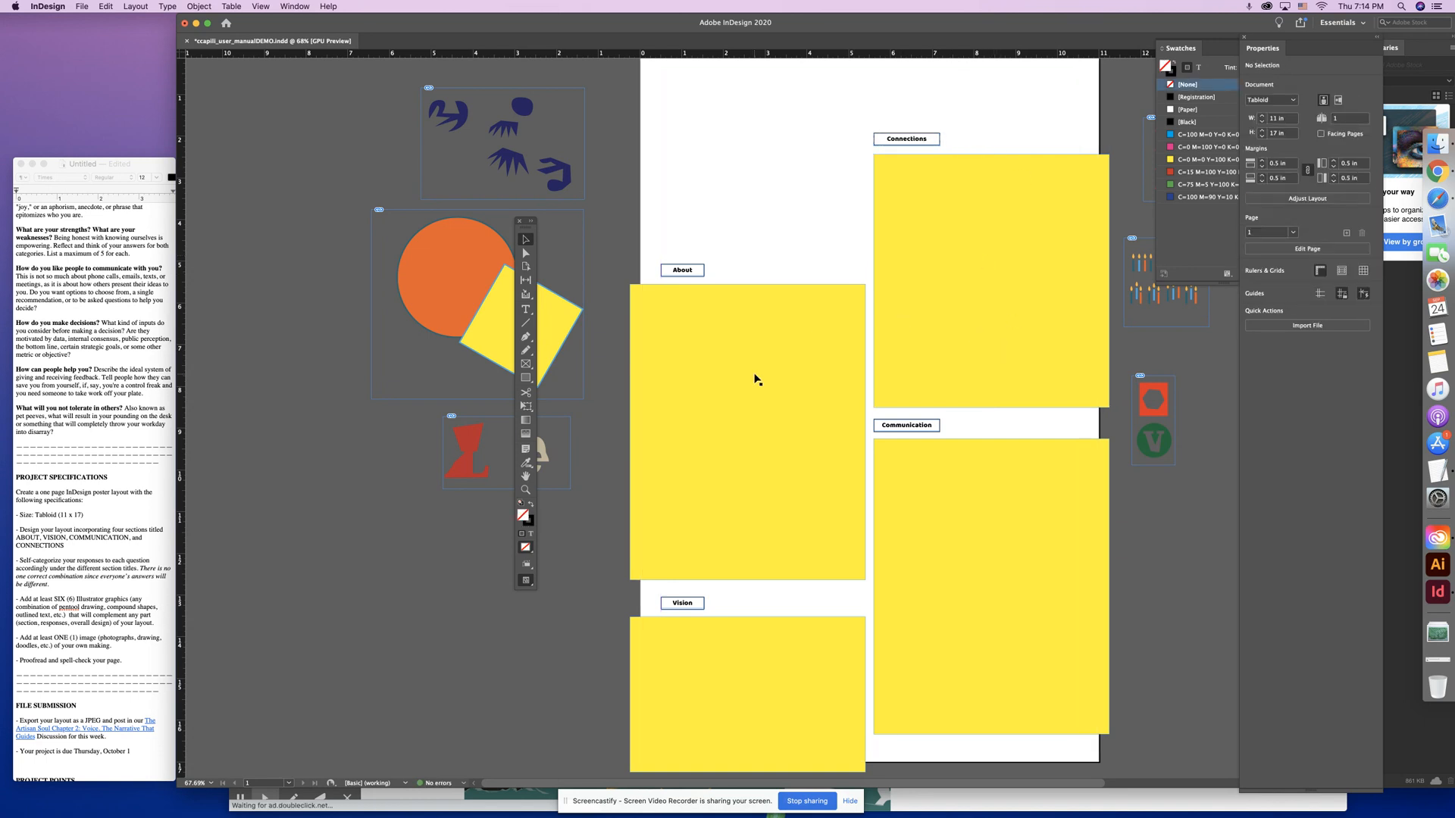
key("super+s")
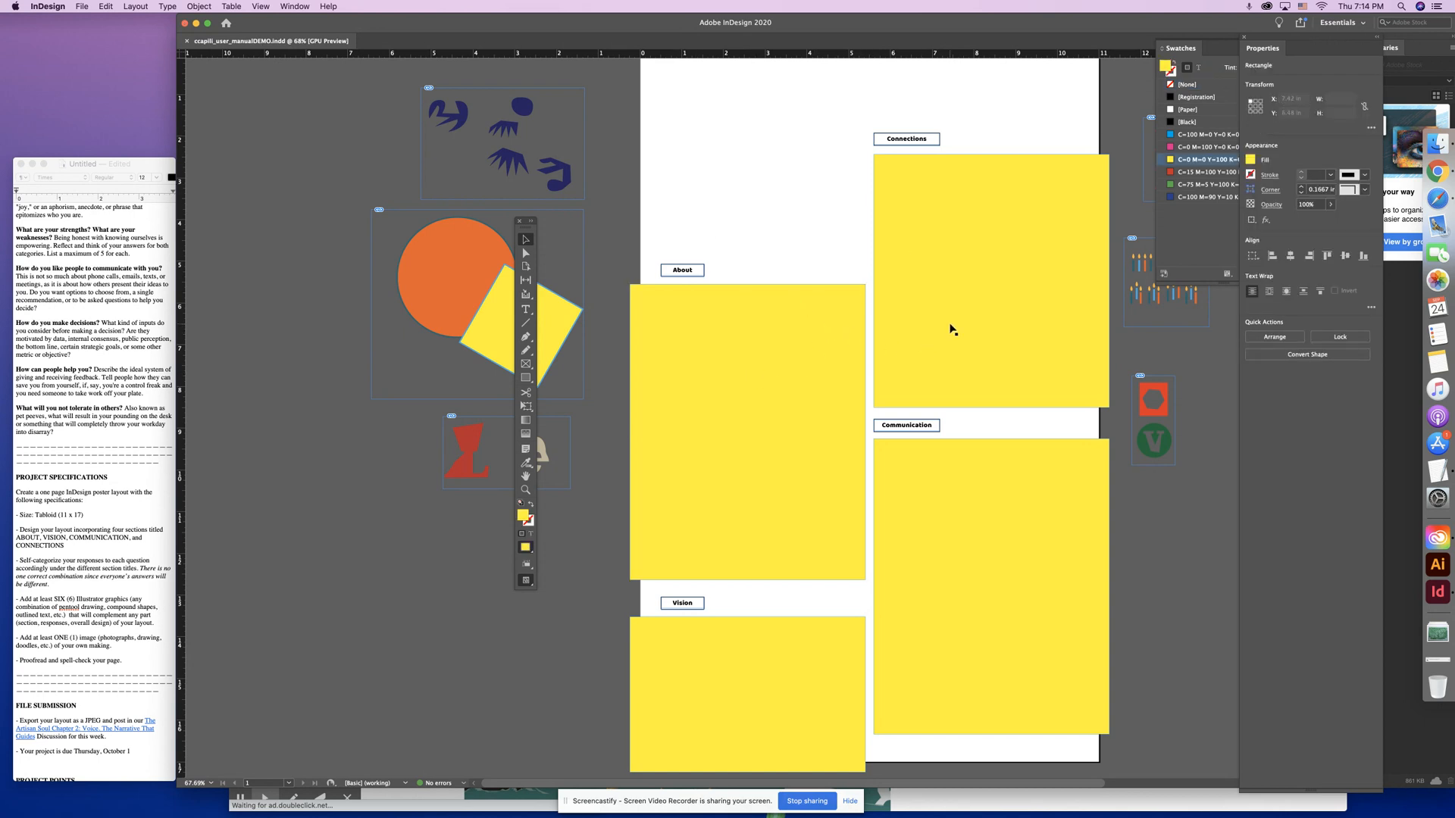
- Move the Connections and Communication headings together with their yellow rectangles up about 0.8 in
left_click(949, 329)
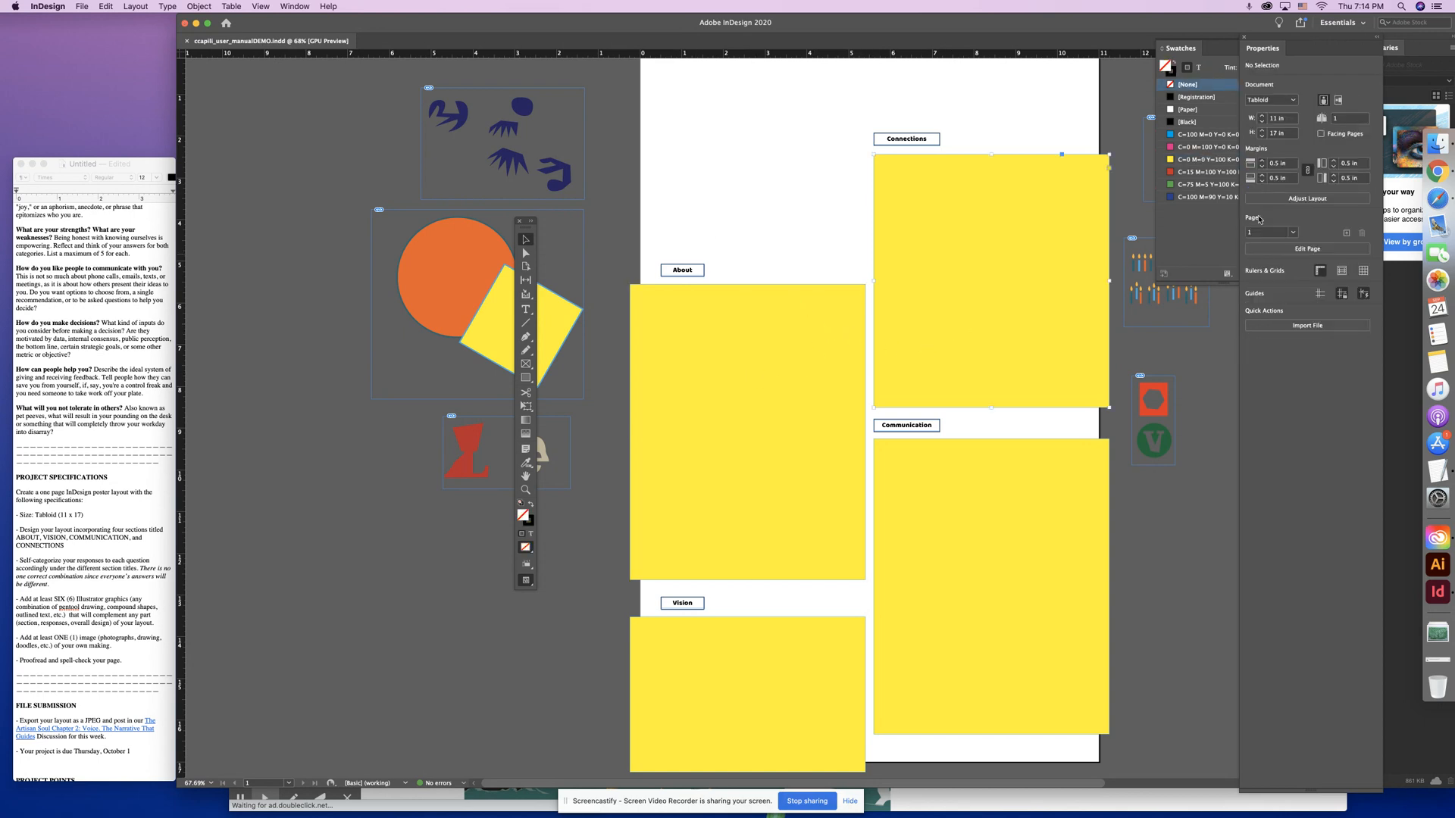
left_click(966, 102)
left_click_drag(902, 89, 959, 564)
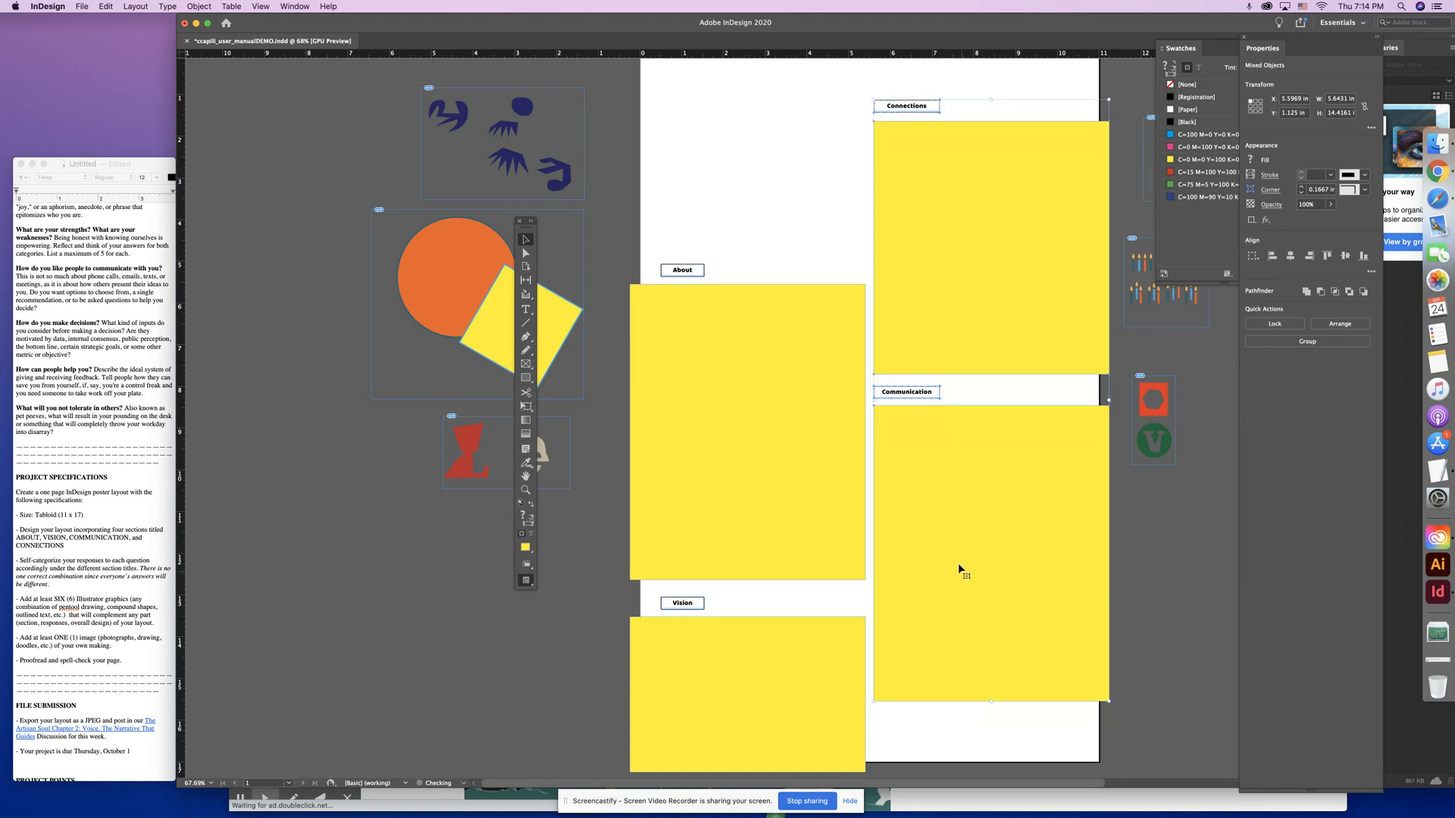
left_click(727, 143)
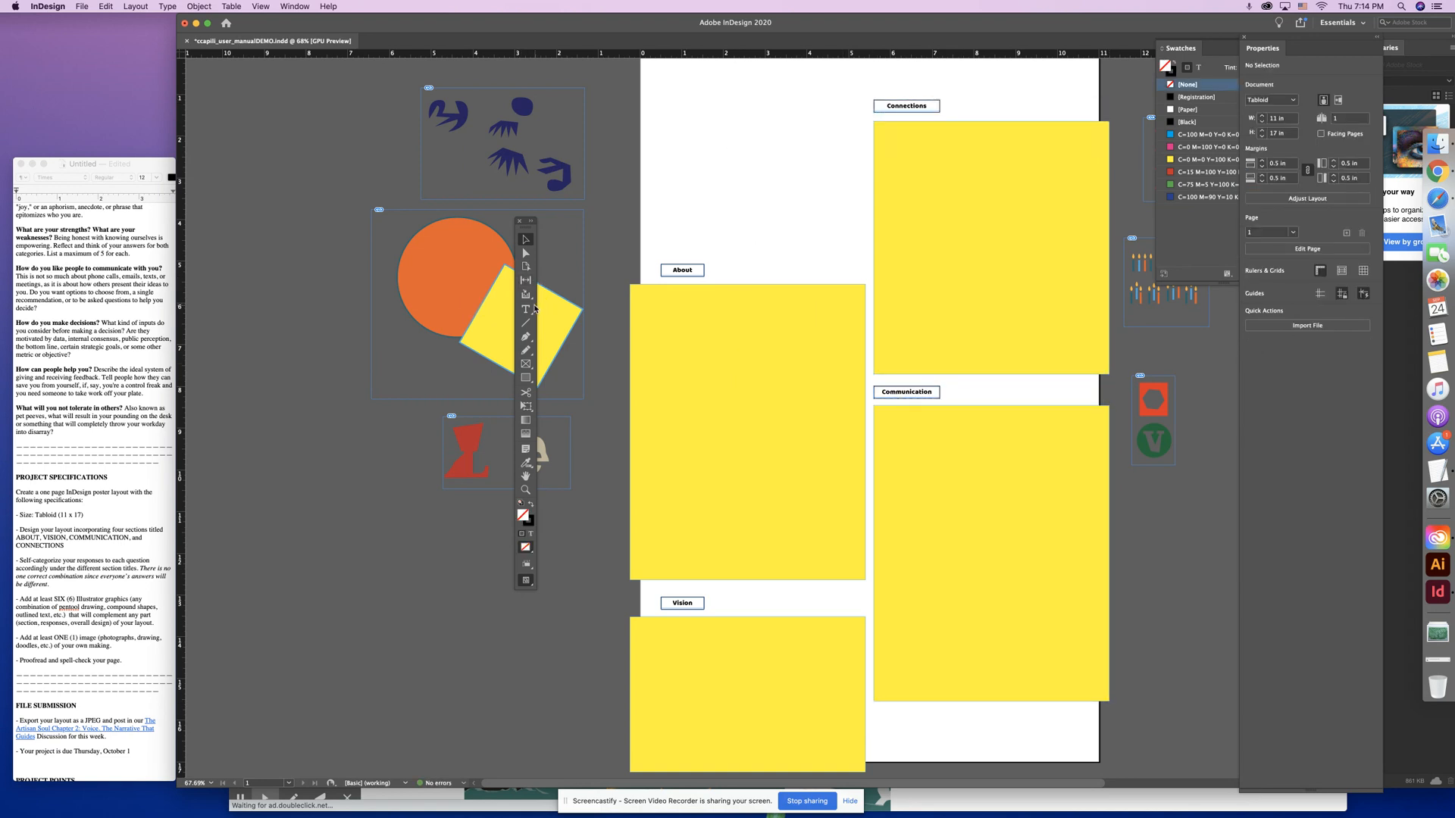
- Draw a text frame about 4.54 in wide and 10.51 in tall and paste the five question paragraphs from strengths to pet peeves from the TextEdit document
key("t")
left_click_drag(661, 125, 850, 565)
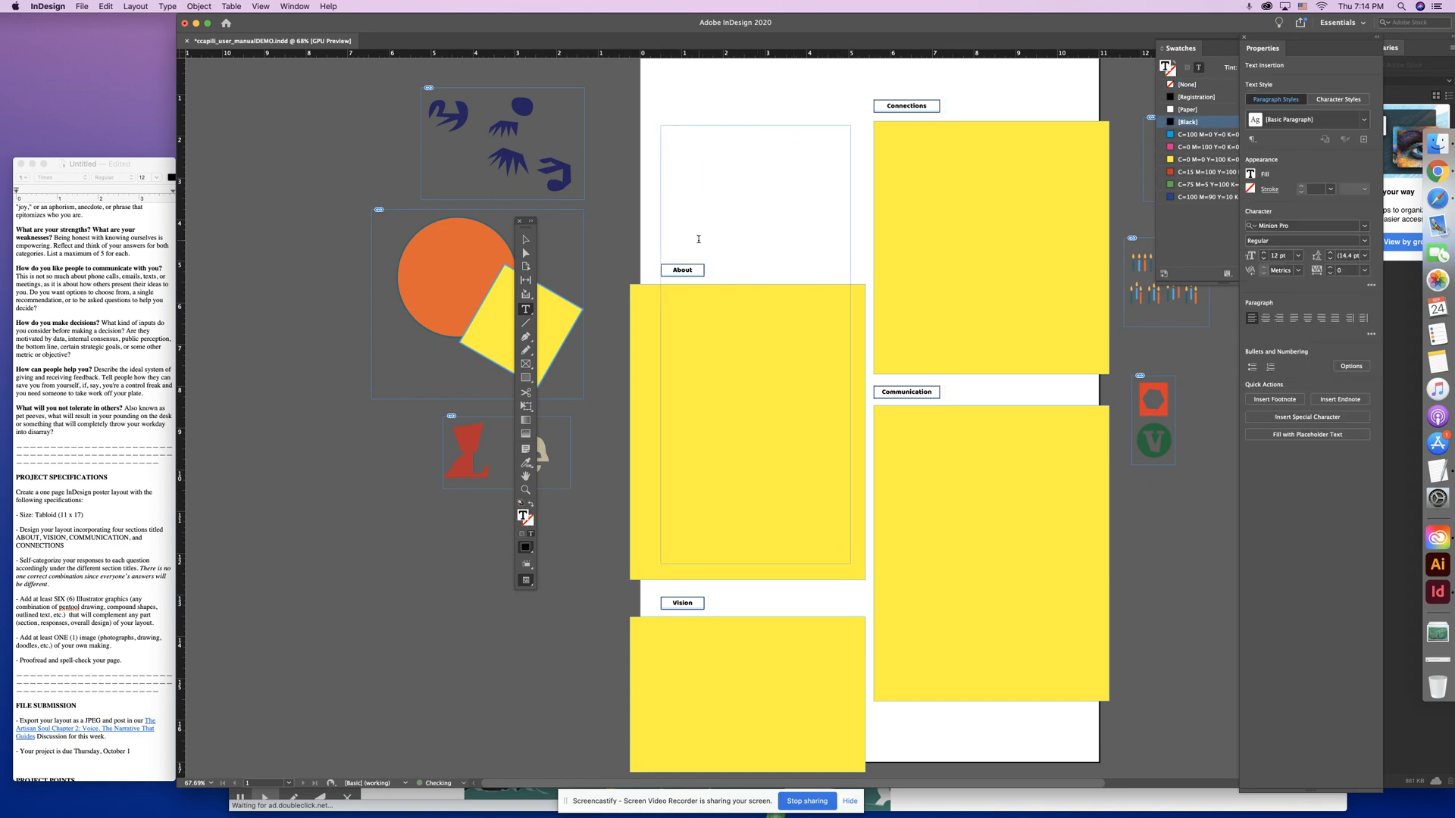
left_click(62, 428)
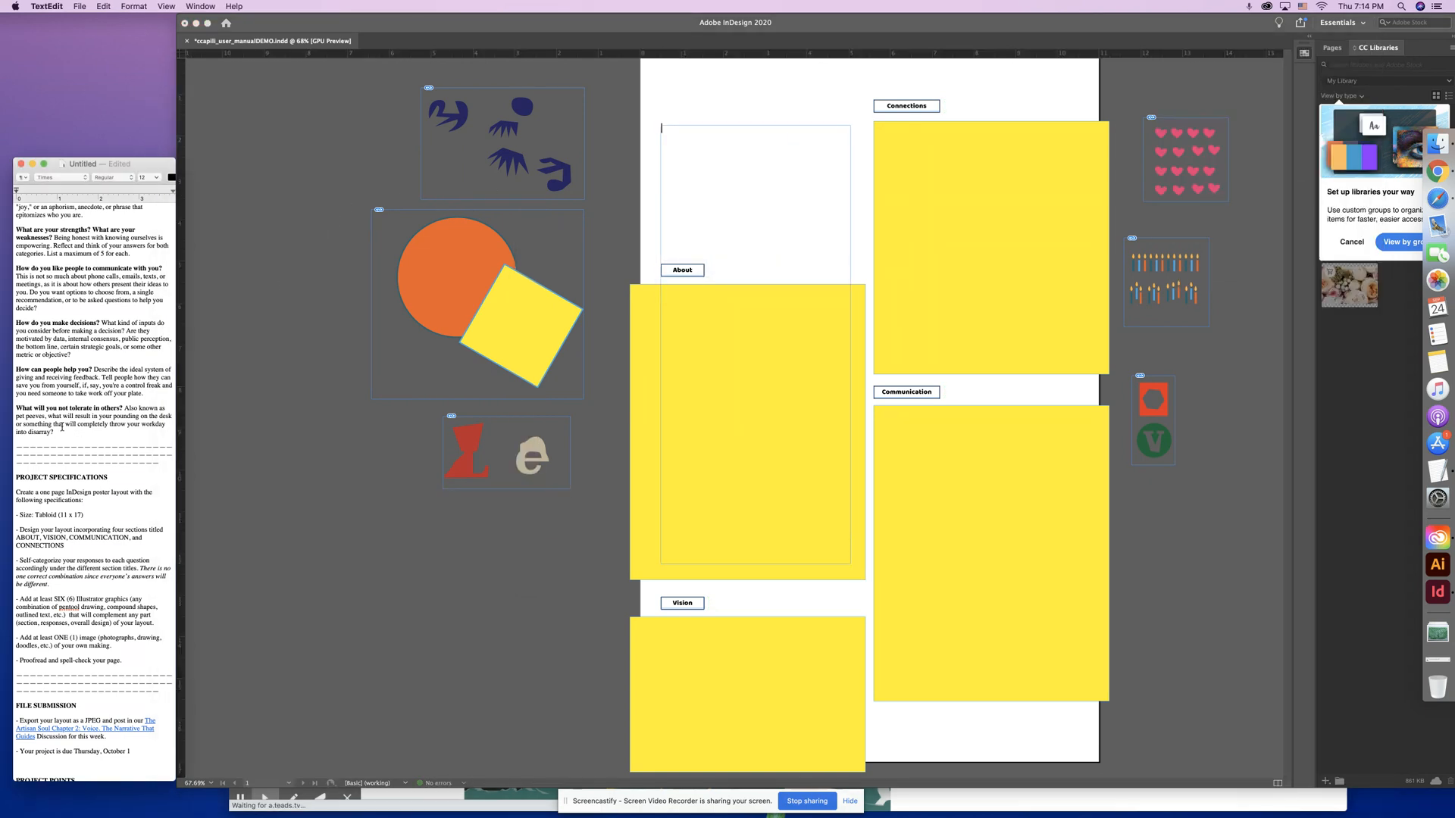
left_click_drag(50, 434, 14, 263)
key("super+c")
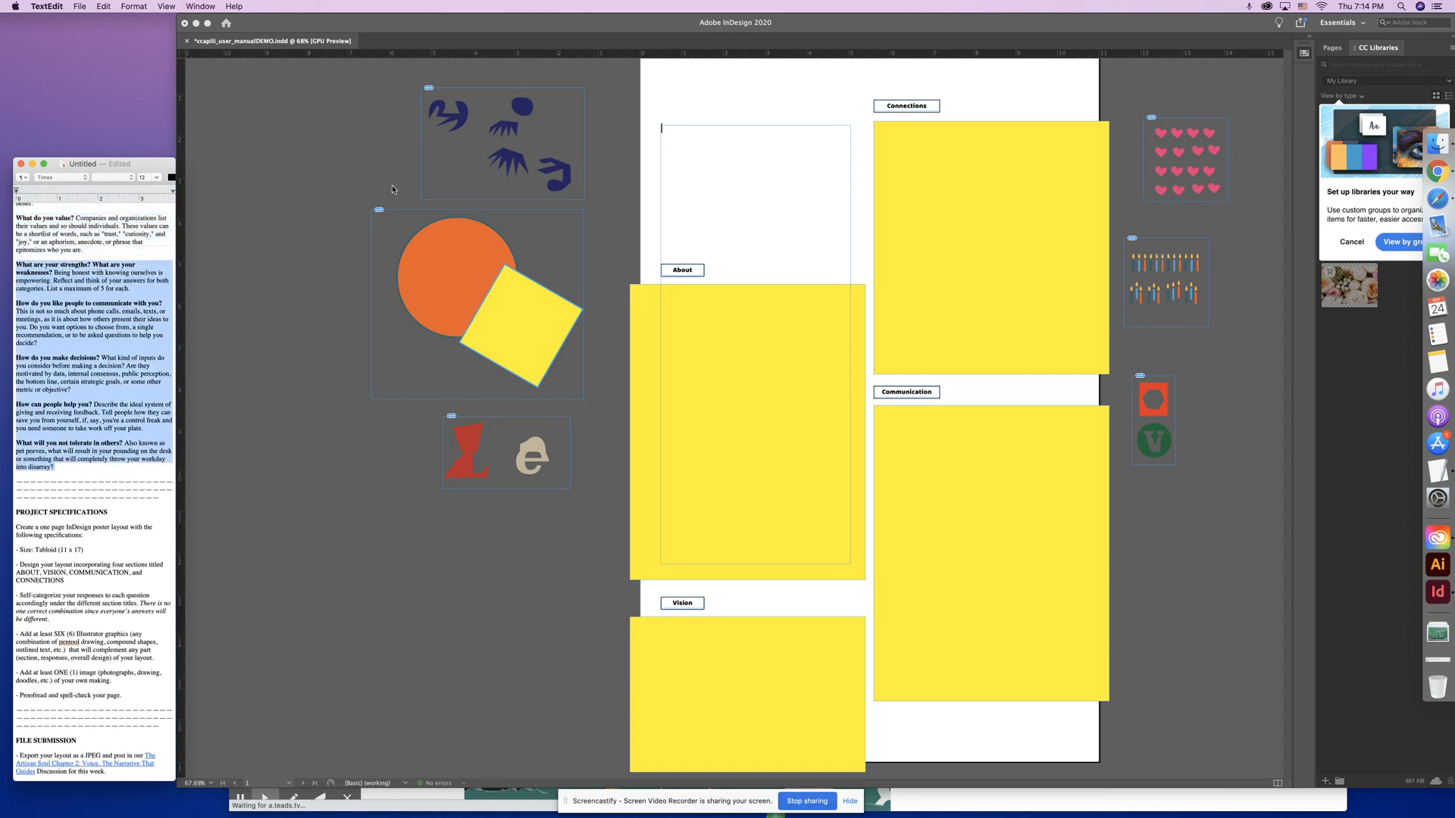
left_click(725, 209)
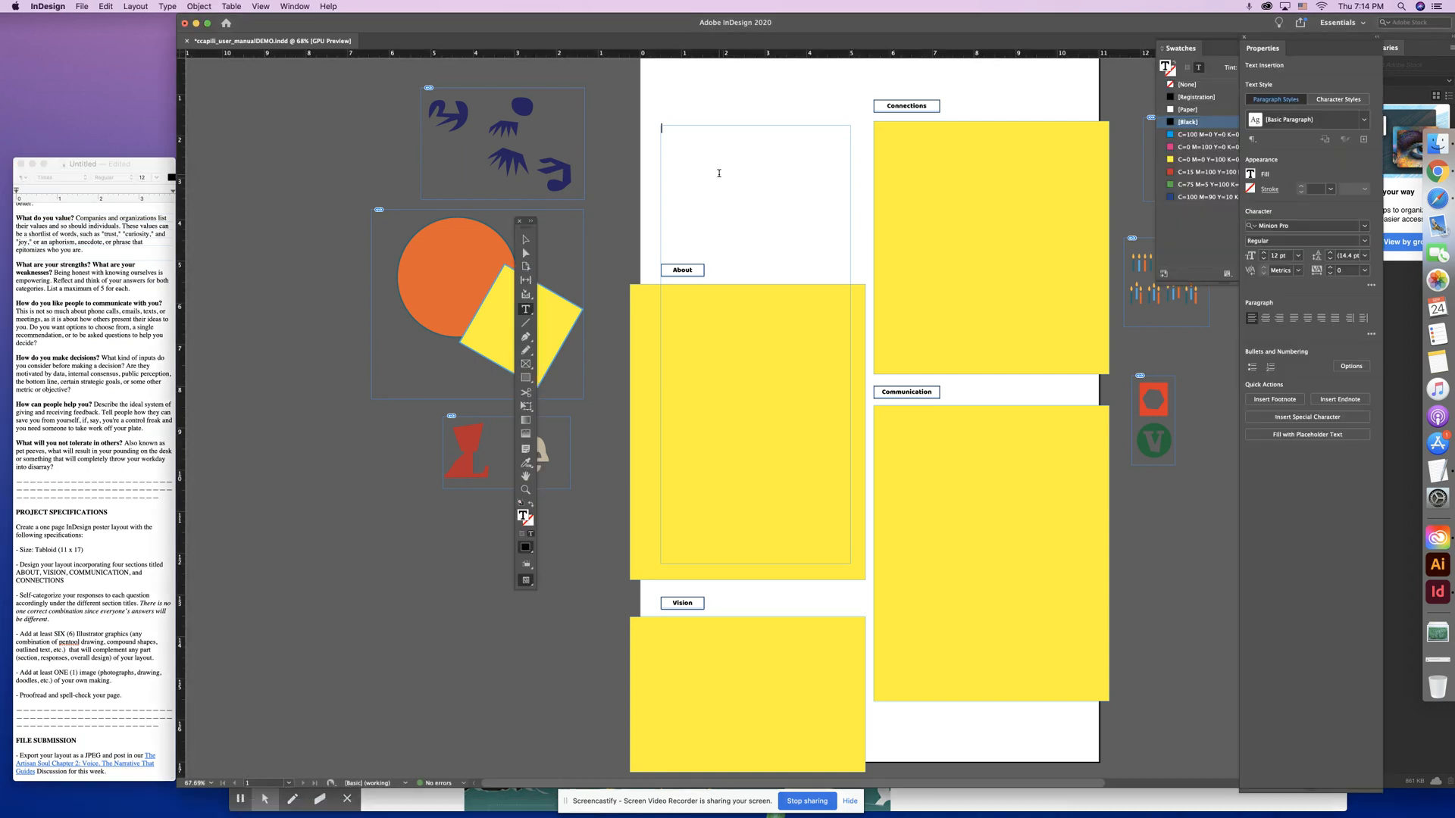
key("super+v")
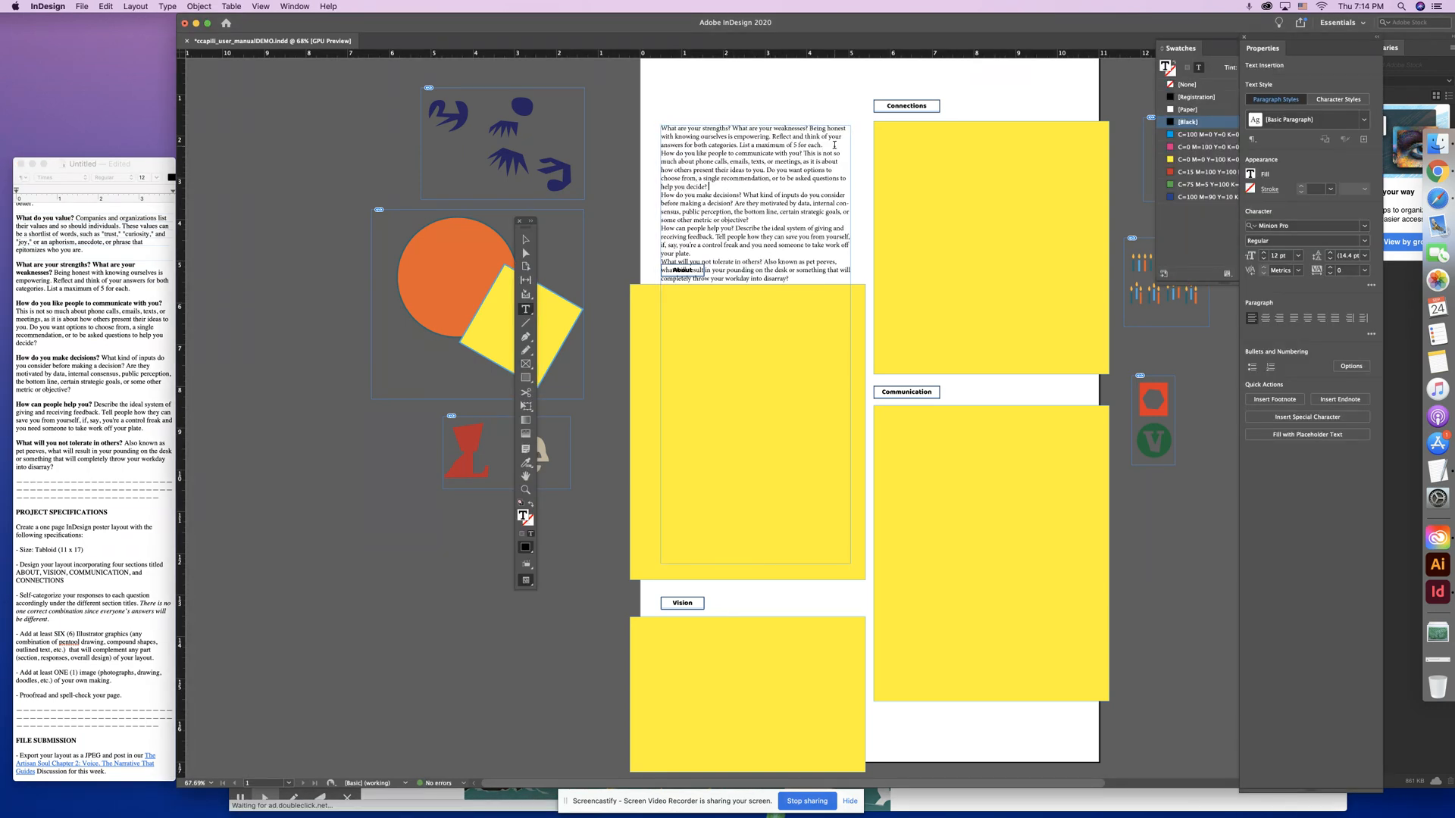
- Insert a blank line between each of the five pasted question paragraphs
key("Return")
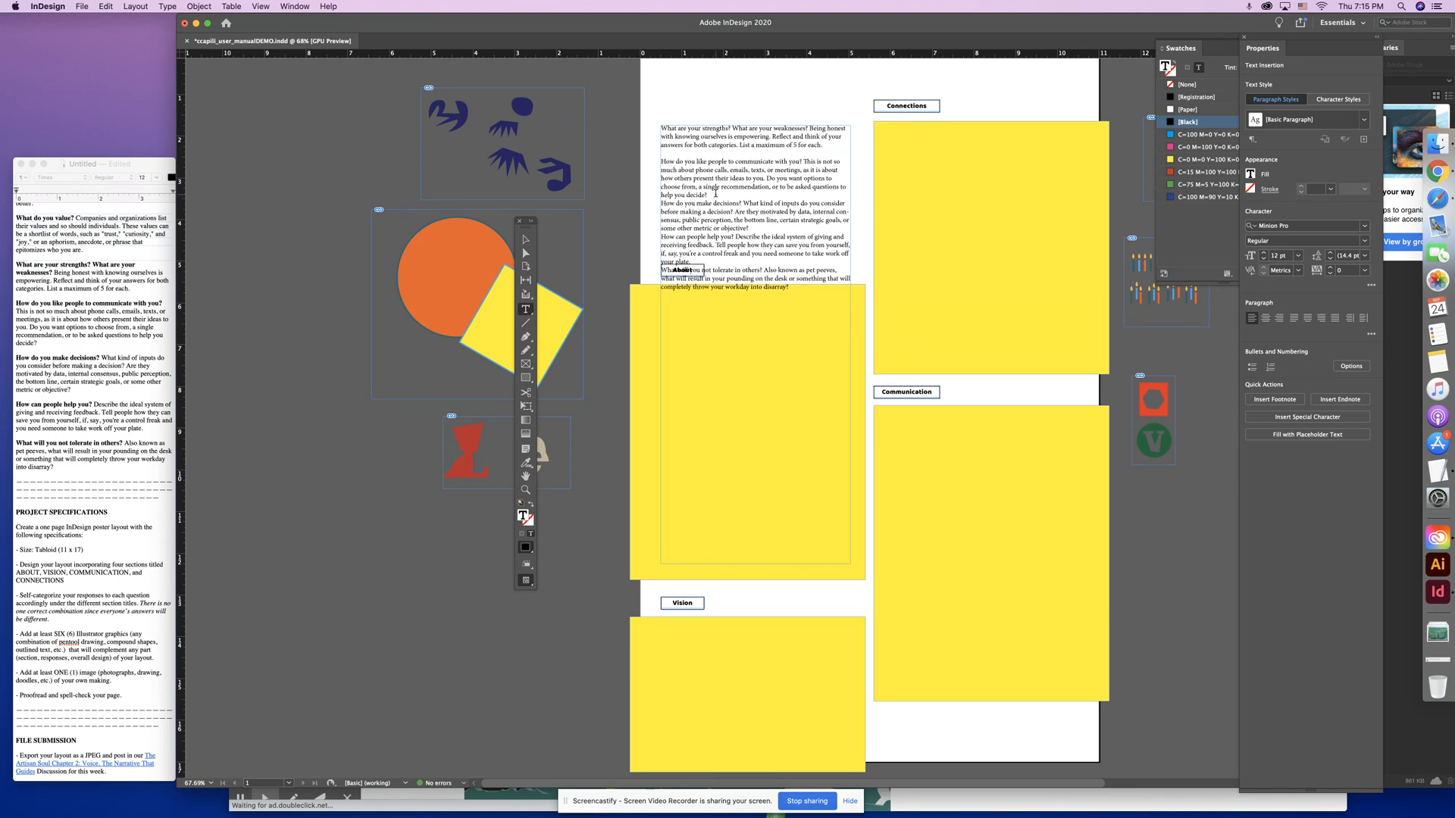
key("Return")
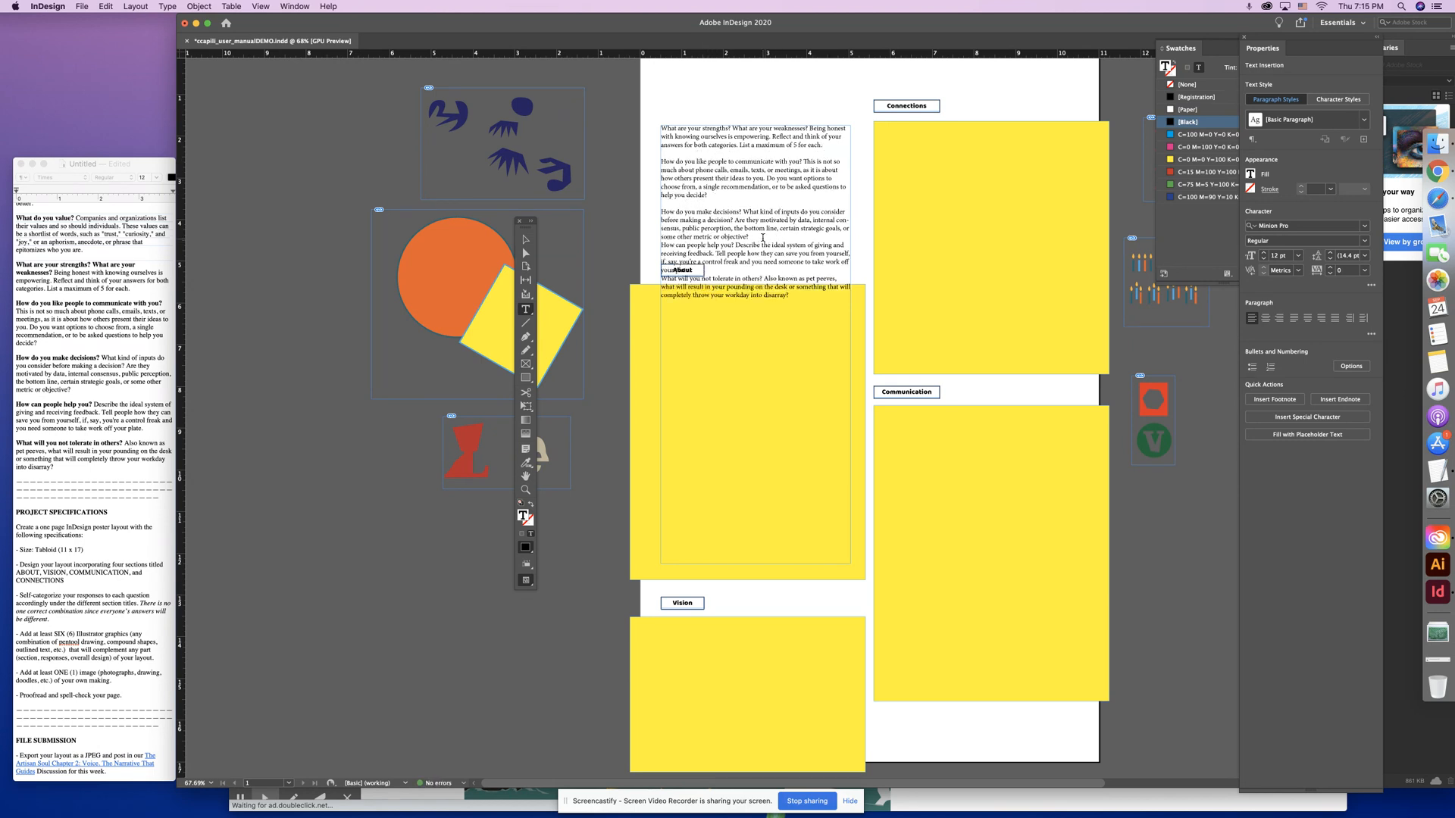
key("Return")
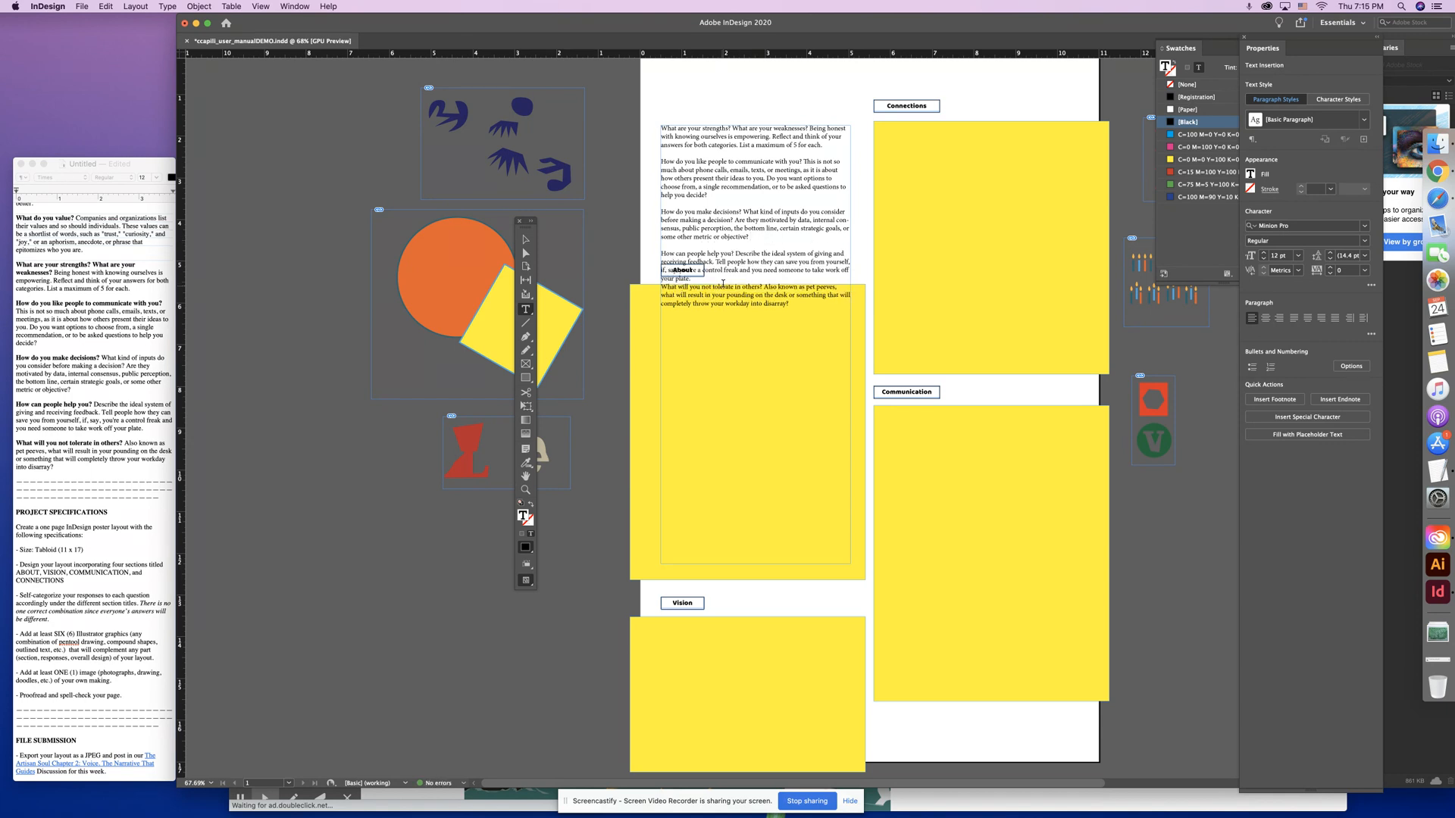
key("Return")
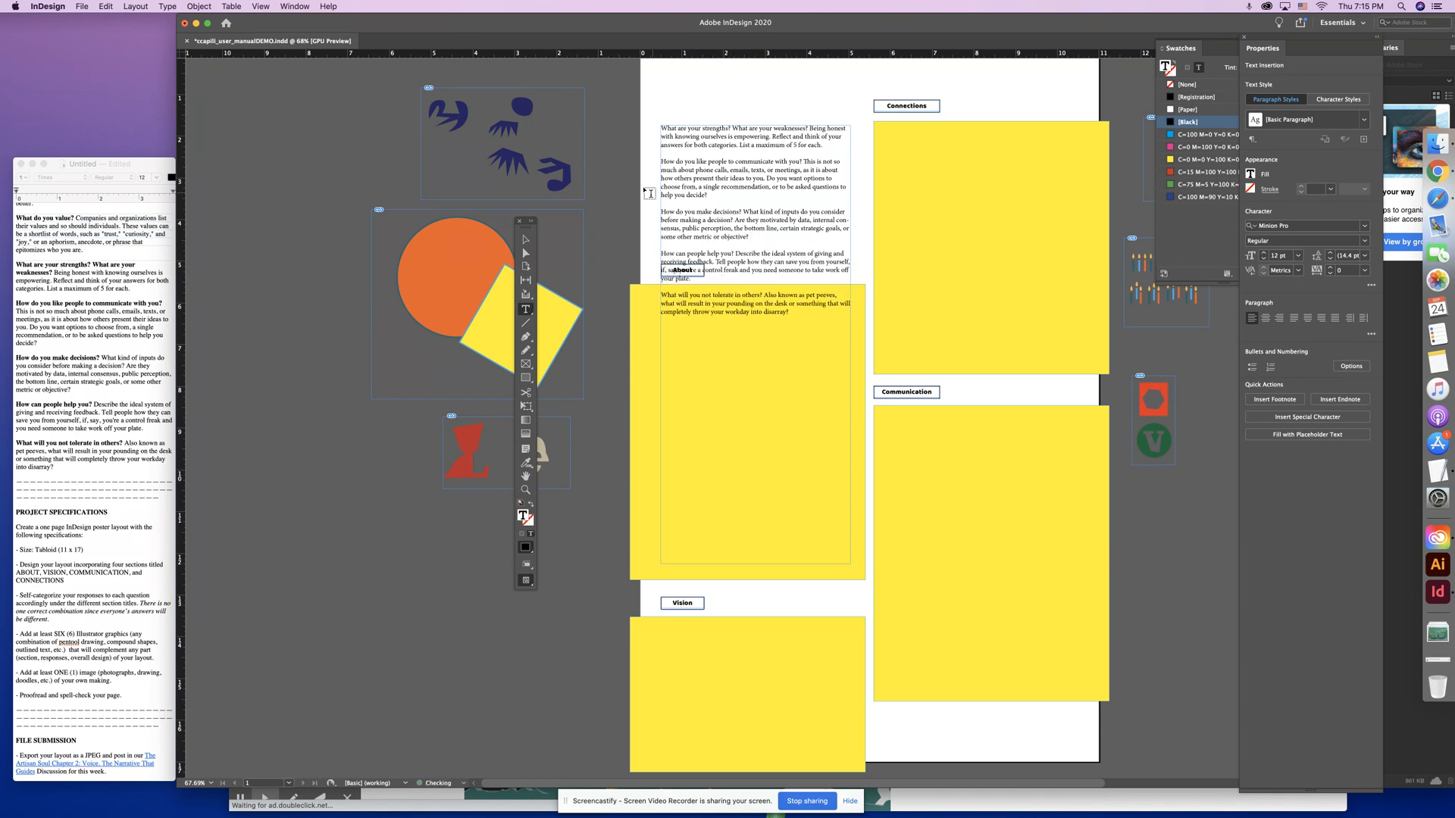
- Move the text frame onto About's yellow rectangle at the left margin and resize it to about 4.28 by 5.34 in
left_click(525, 239)
left_click(720, 338)
left_click_drag(720, 339, 720, 331)
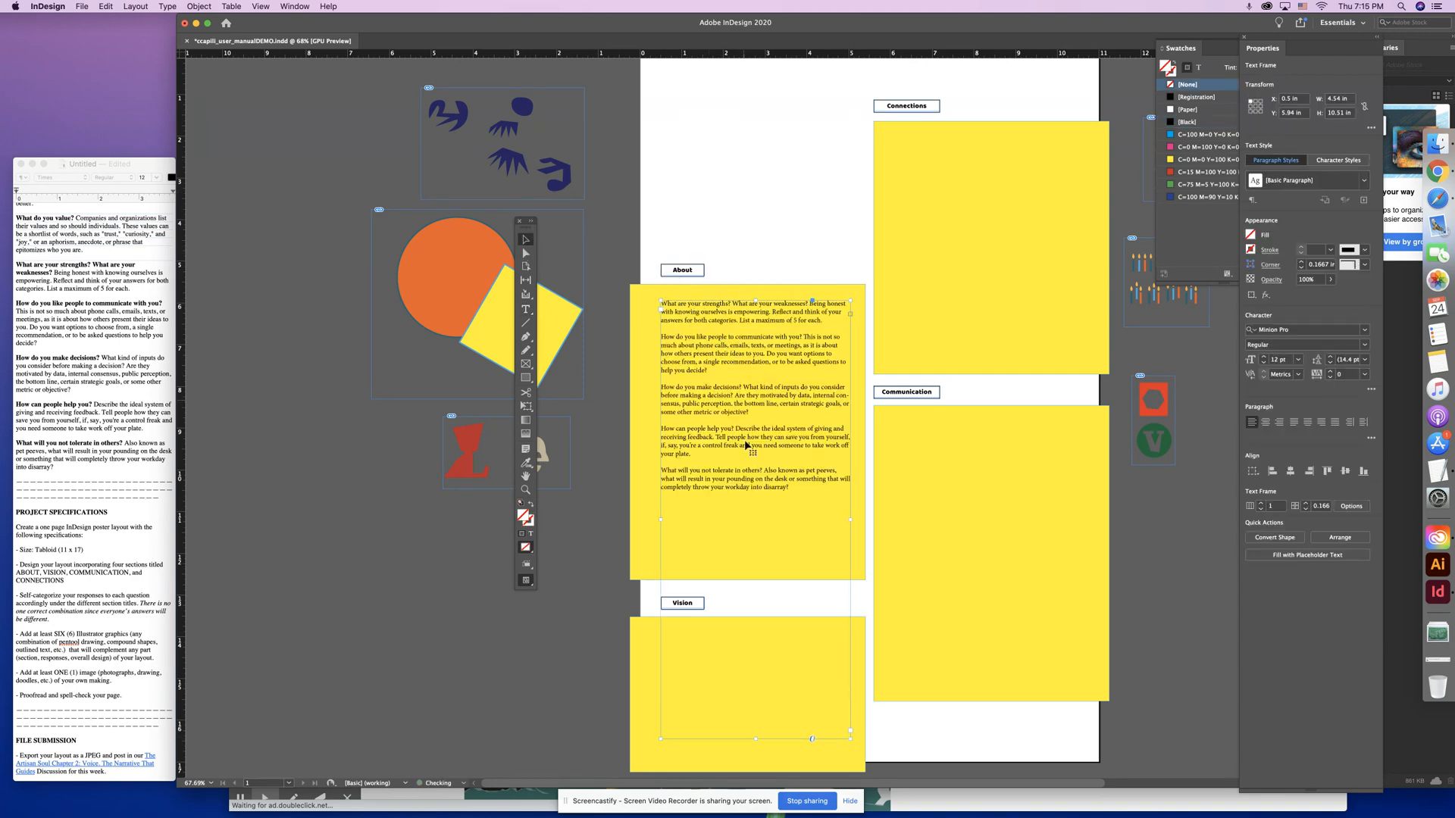
left_click_drag(756, 740, 756, 522)
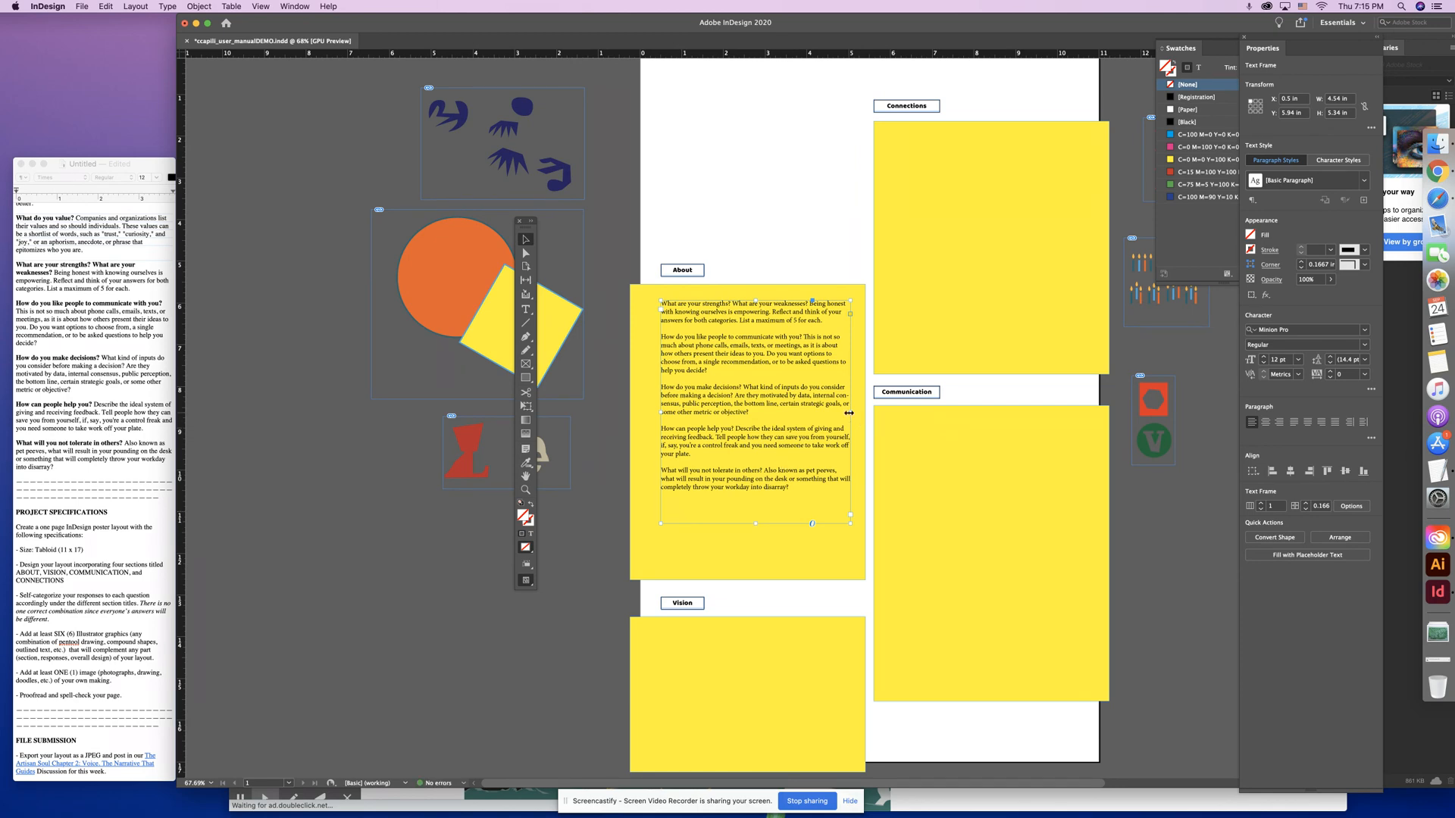
left_click_drag(849, 413, 838, 413)
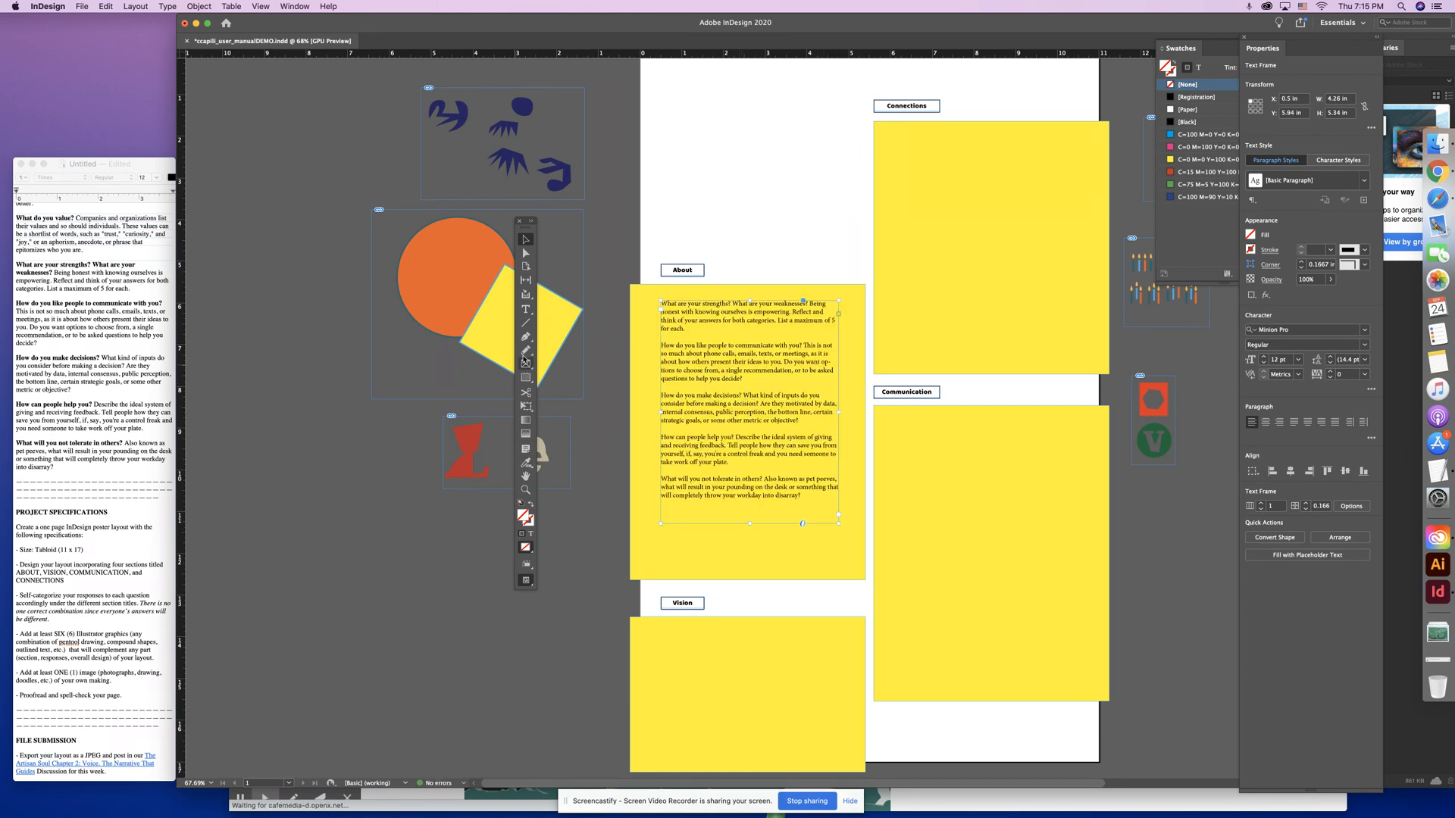
- Check which font the About heading uses
left_click(525, 309)
left_click(688, 328)
key("super+a")
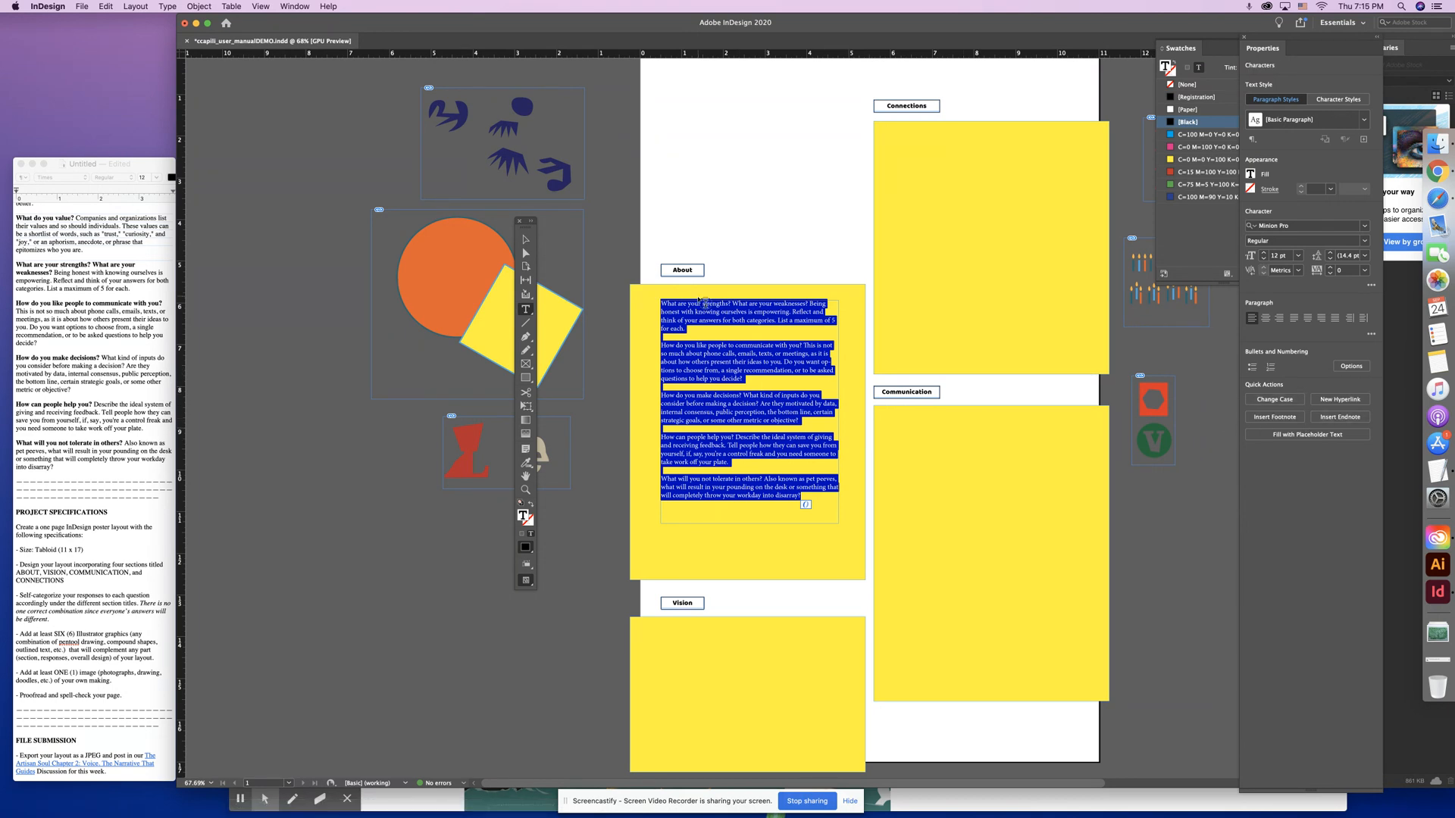
left_click(807, 306)
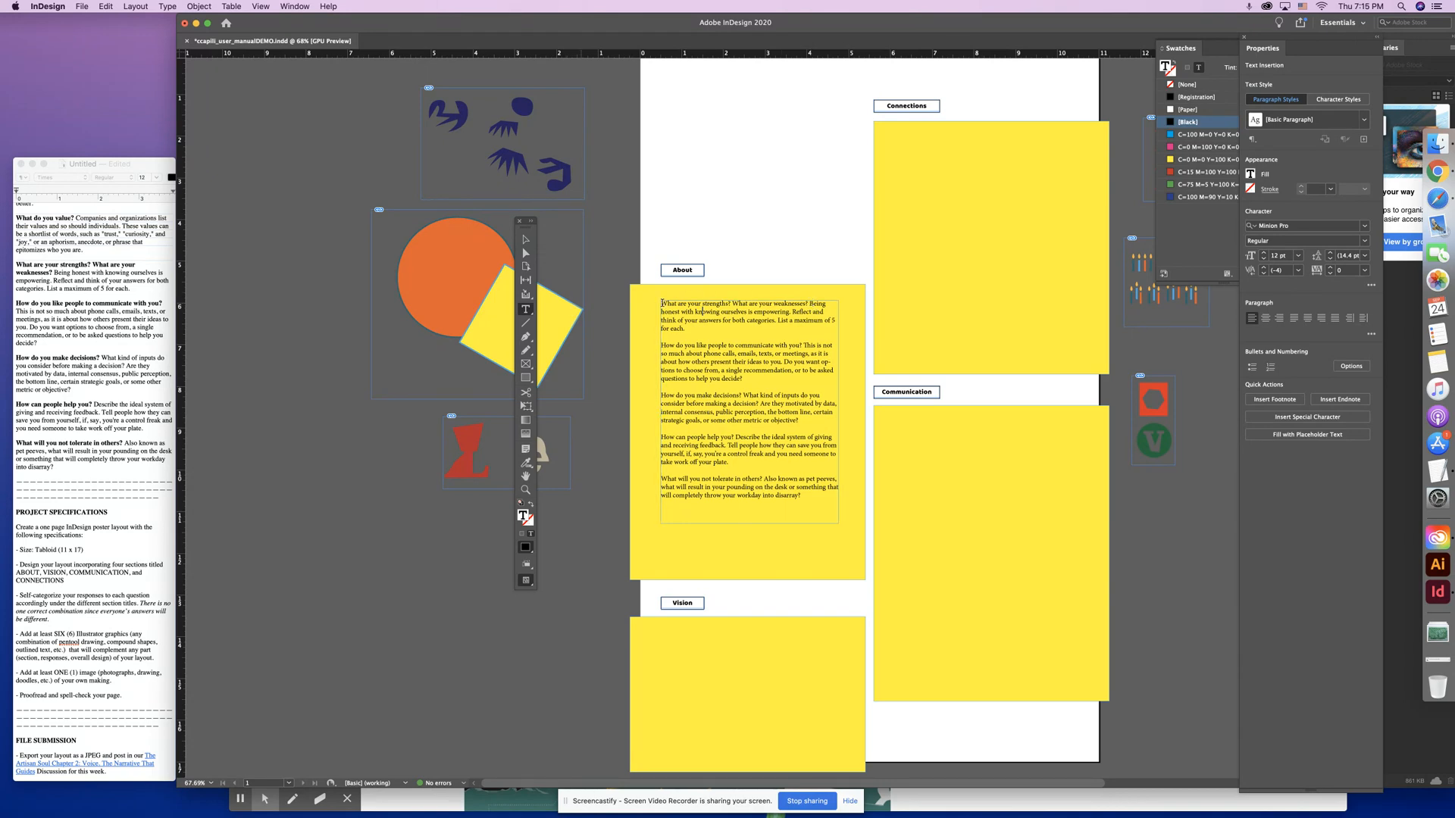
key("super+equal")
key("super+equal")
key("super+equal")
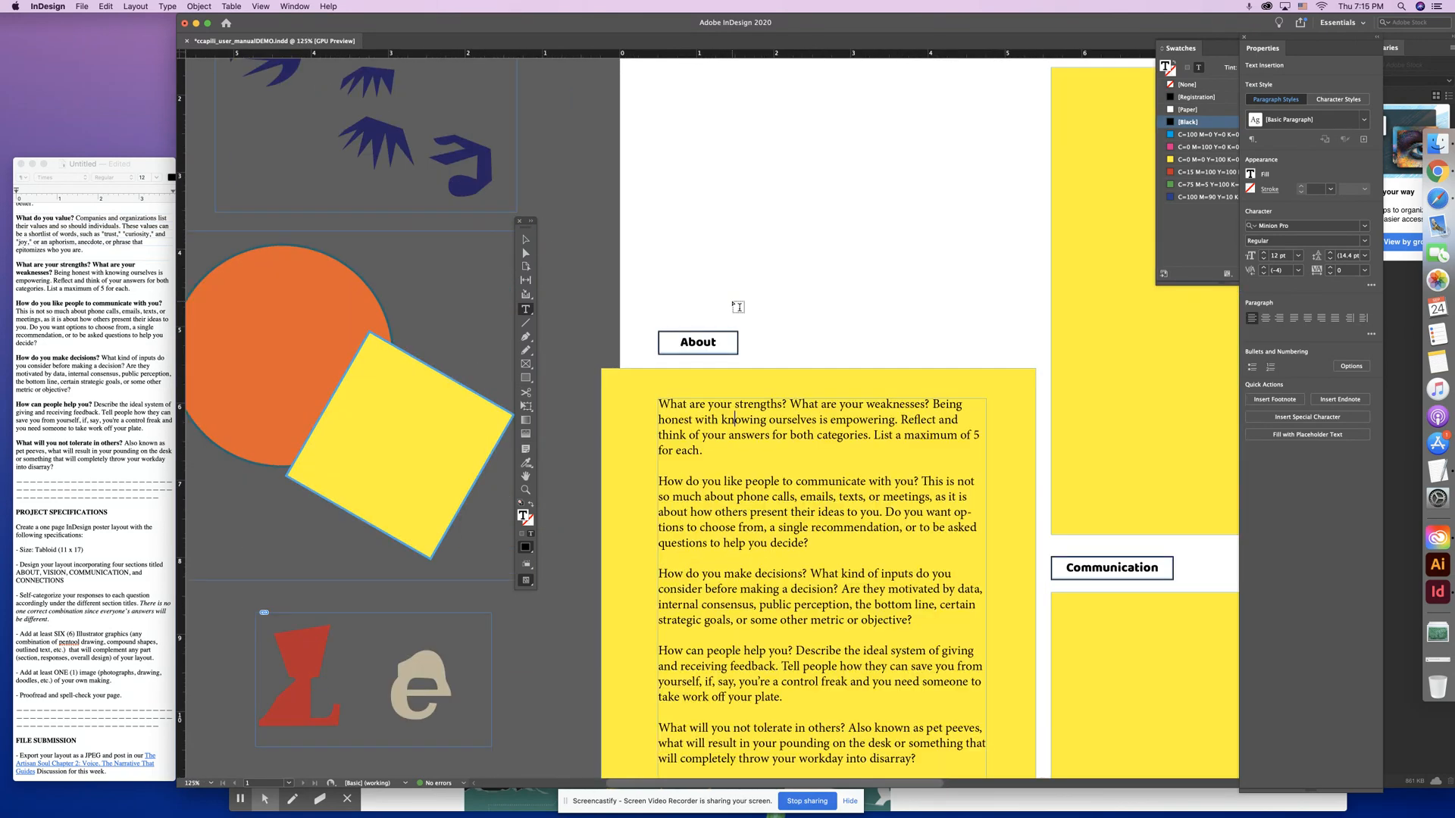
double_click(694, 343)
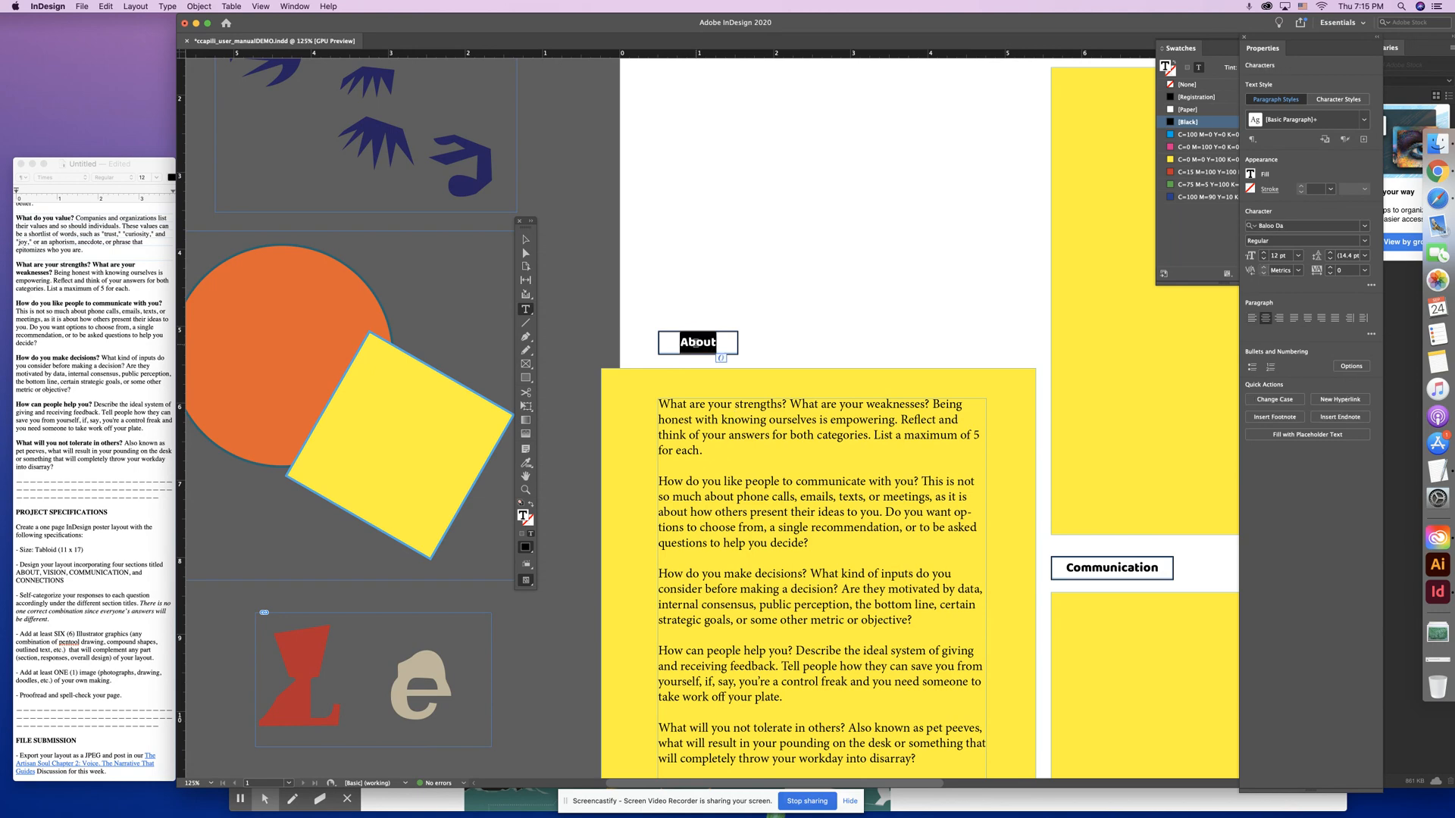
left_click(740, 409)
key("super+a")
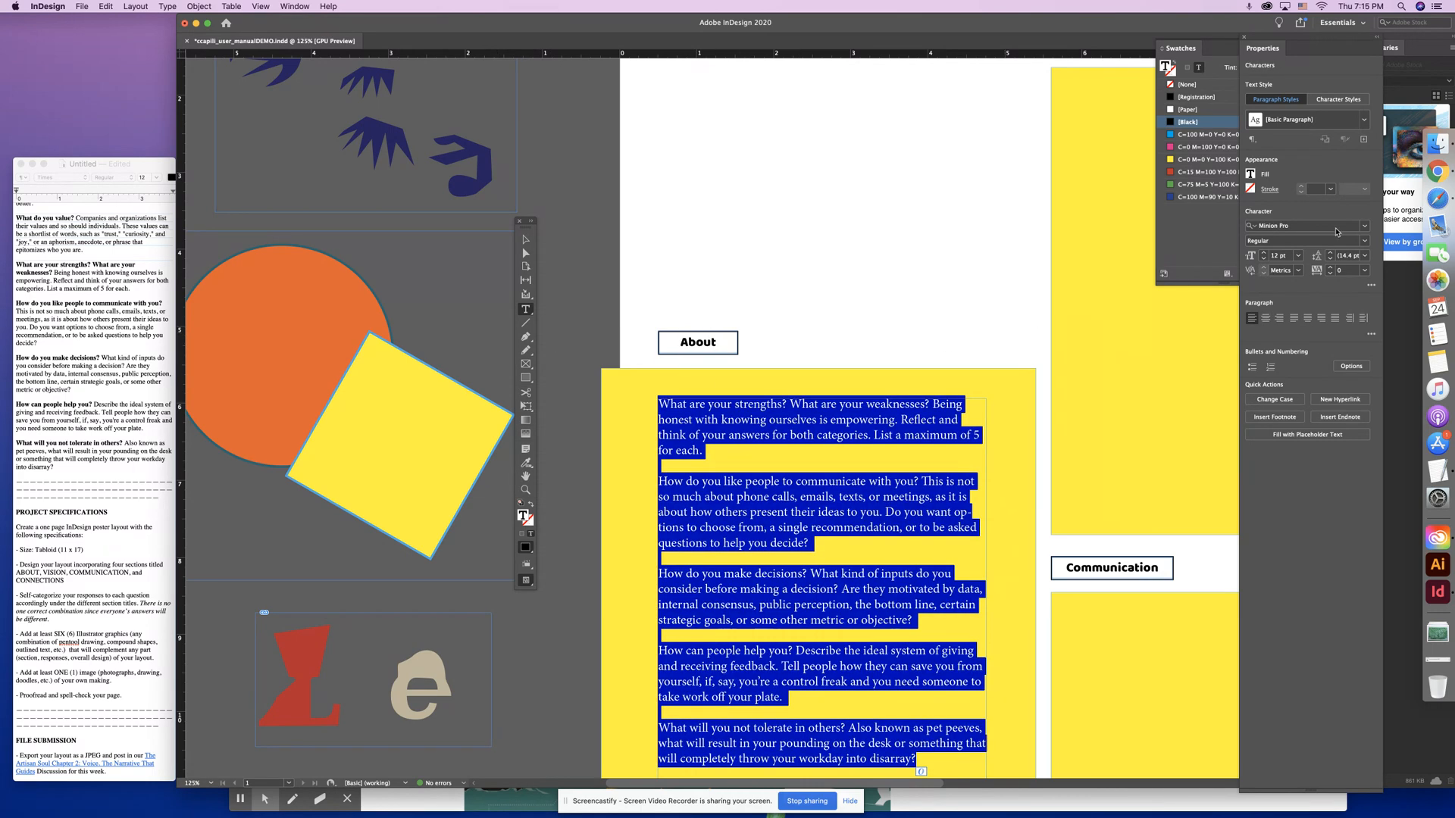
left_click(1366, 227)
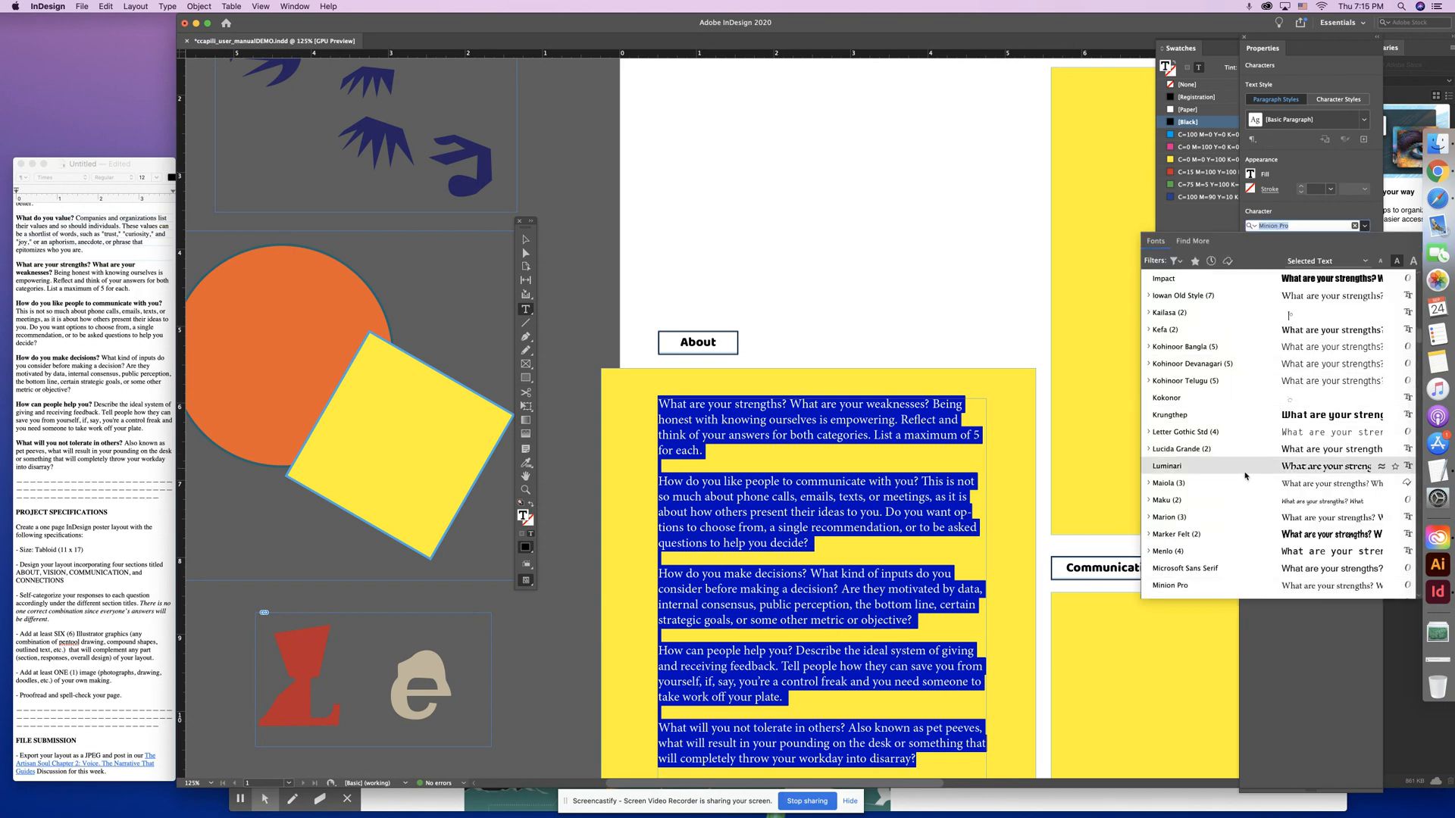
scroll(1246, 440, "up", 10)
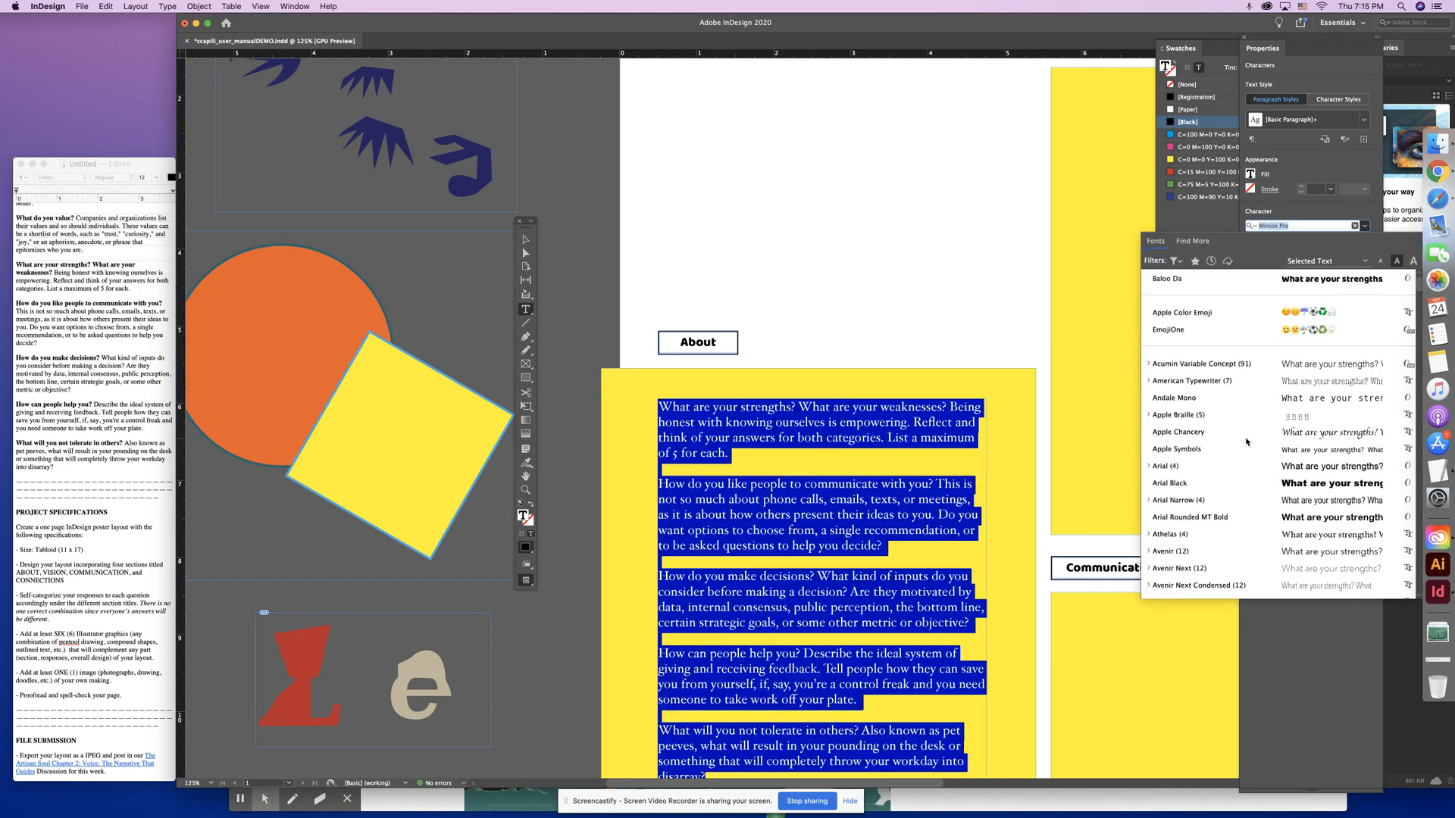
scroll(1250, 463, "down", 3)
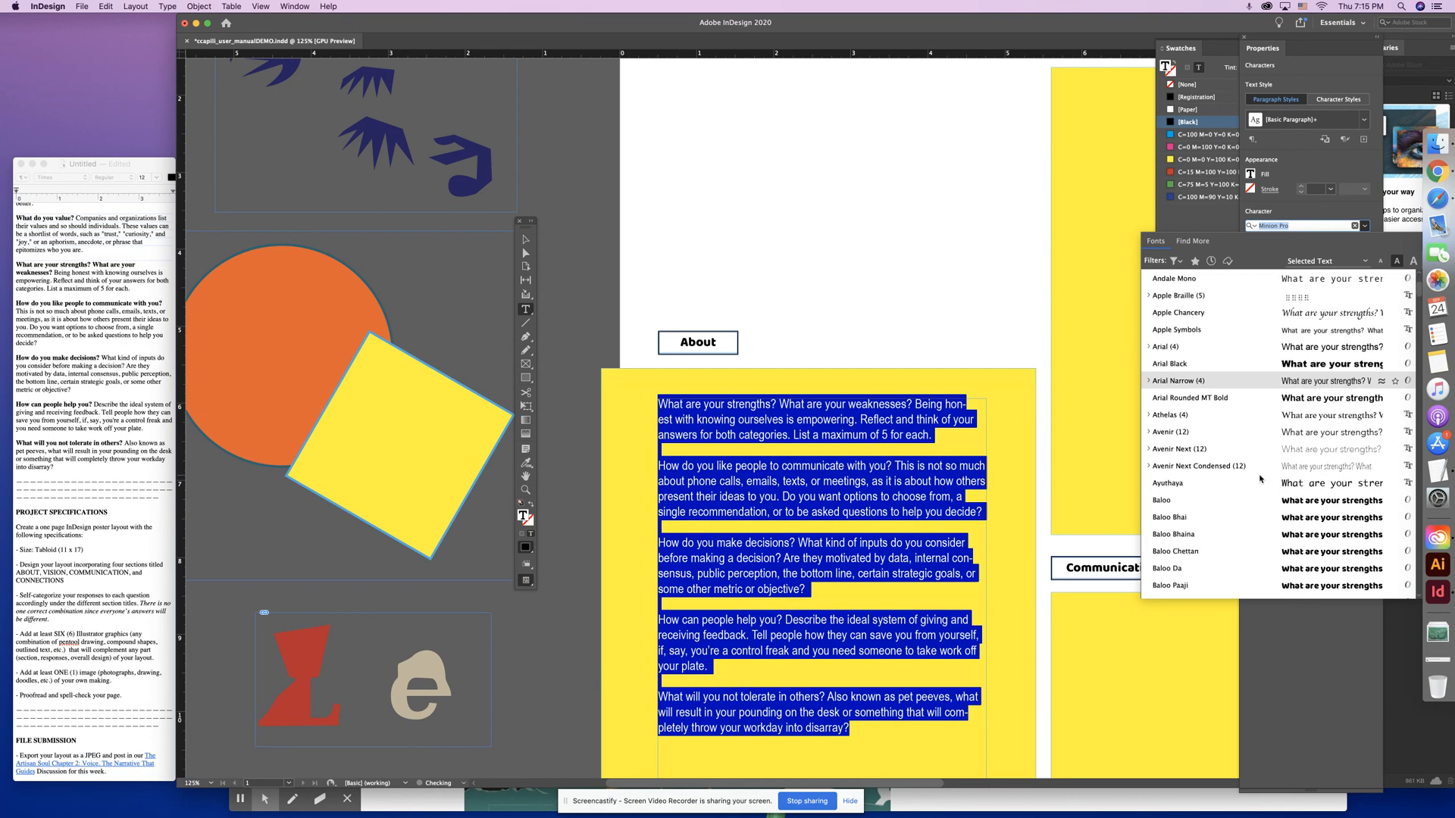
scroll(1251, 488, "down", 4)
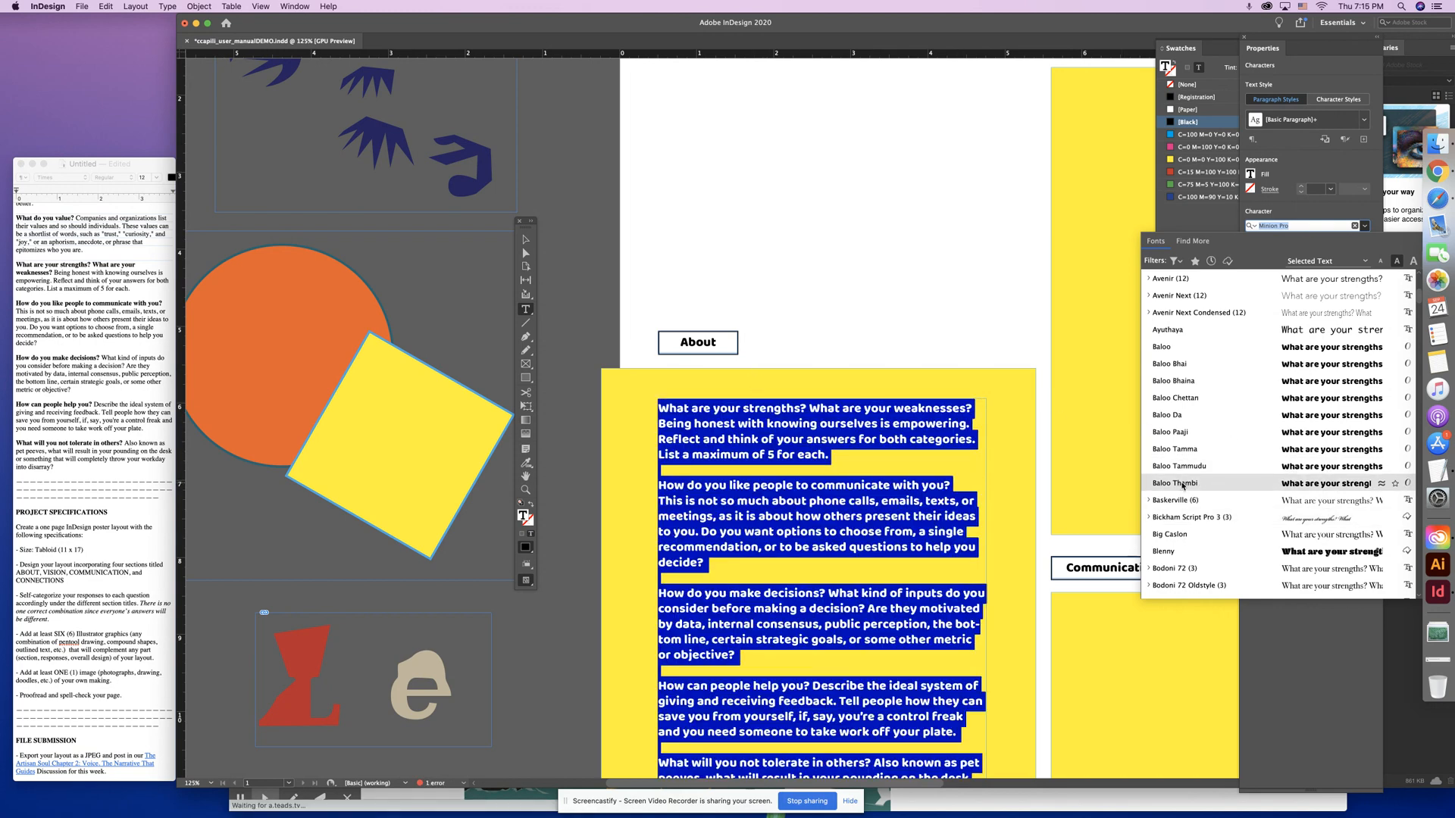
- Set all five question paragraphs in About's text frame to the Baloo Da font
double_click(696, 341)
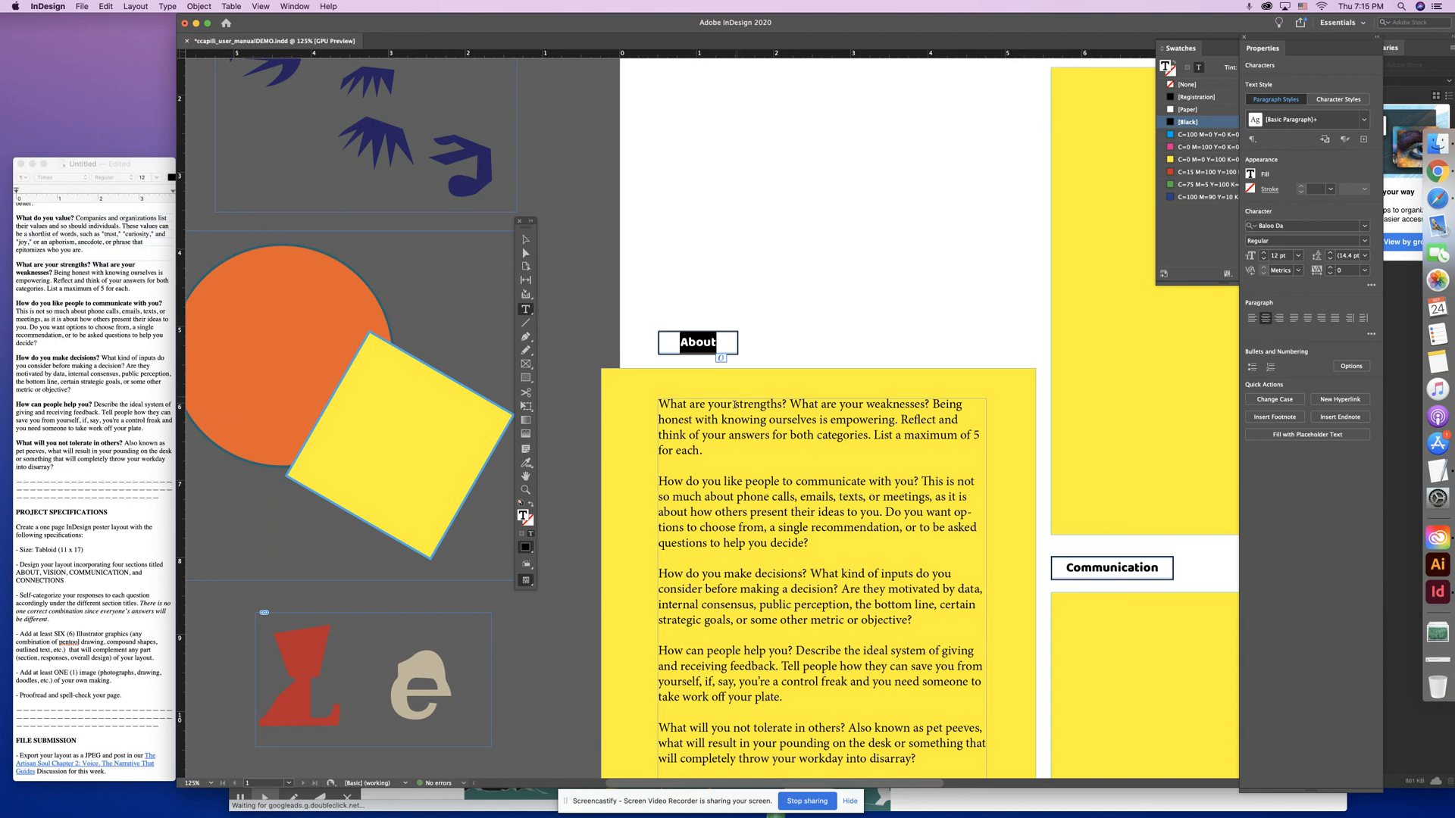
left_click(723, 450)
key("super+a")
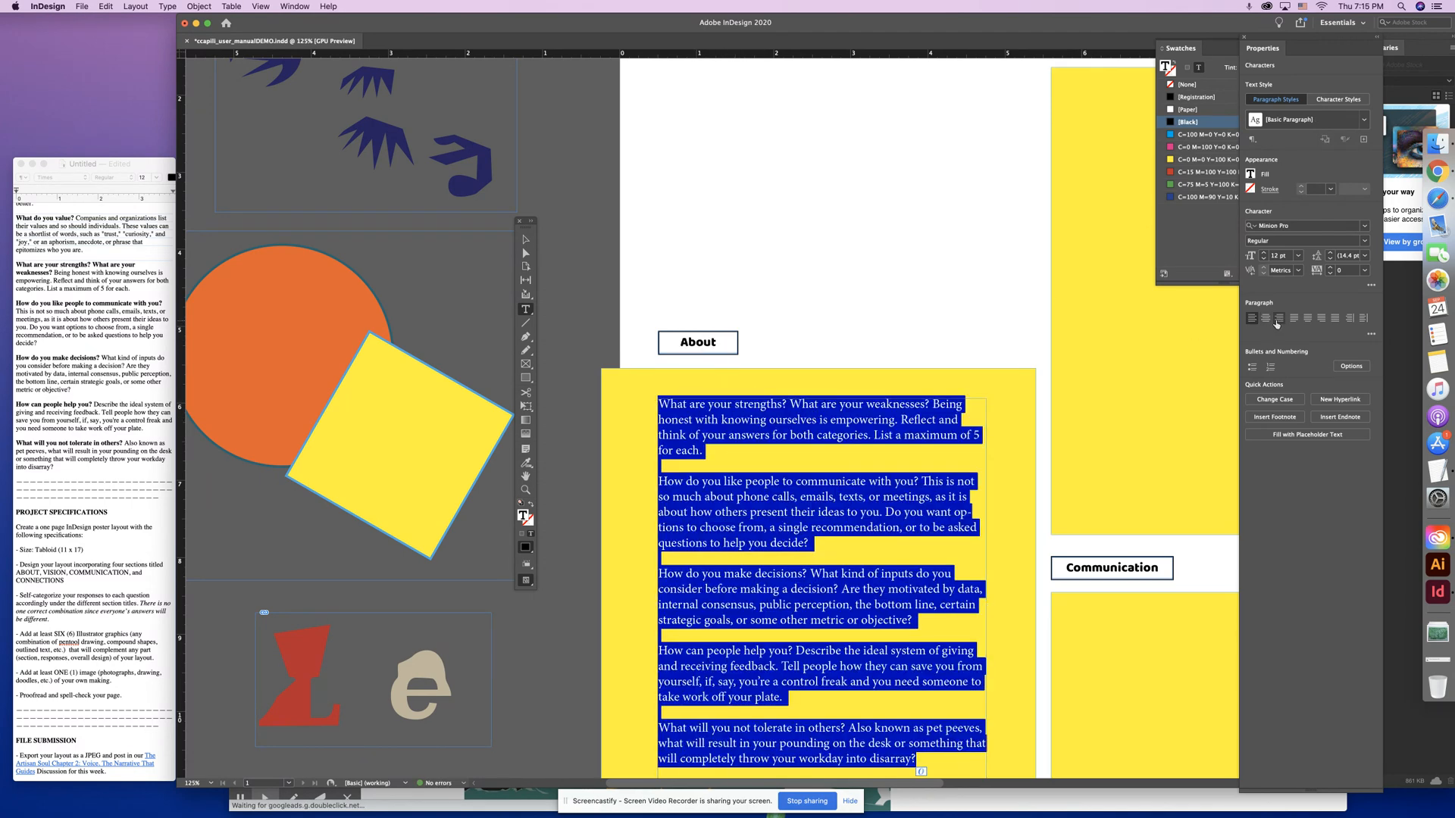
left_click(1365, 226)
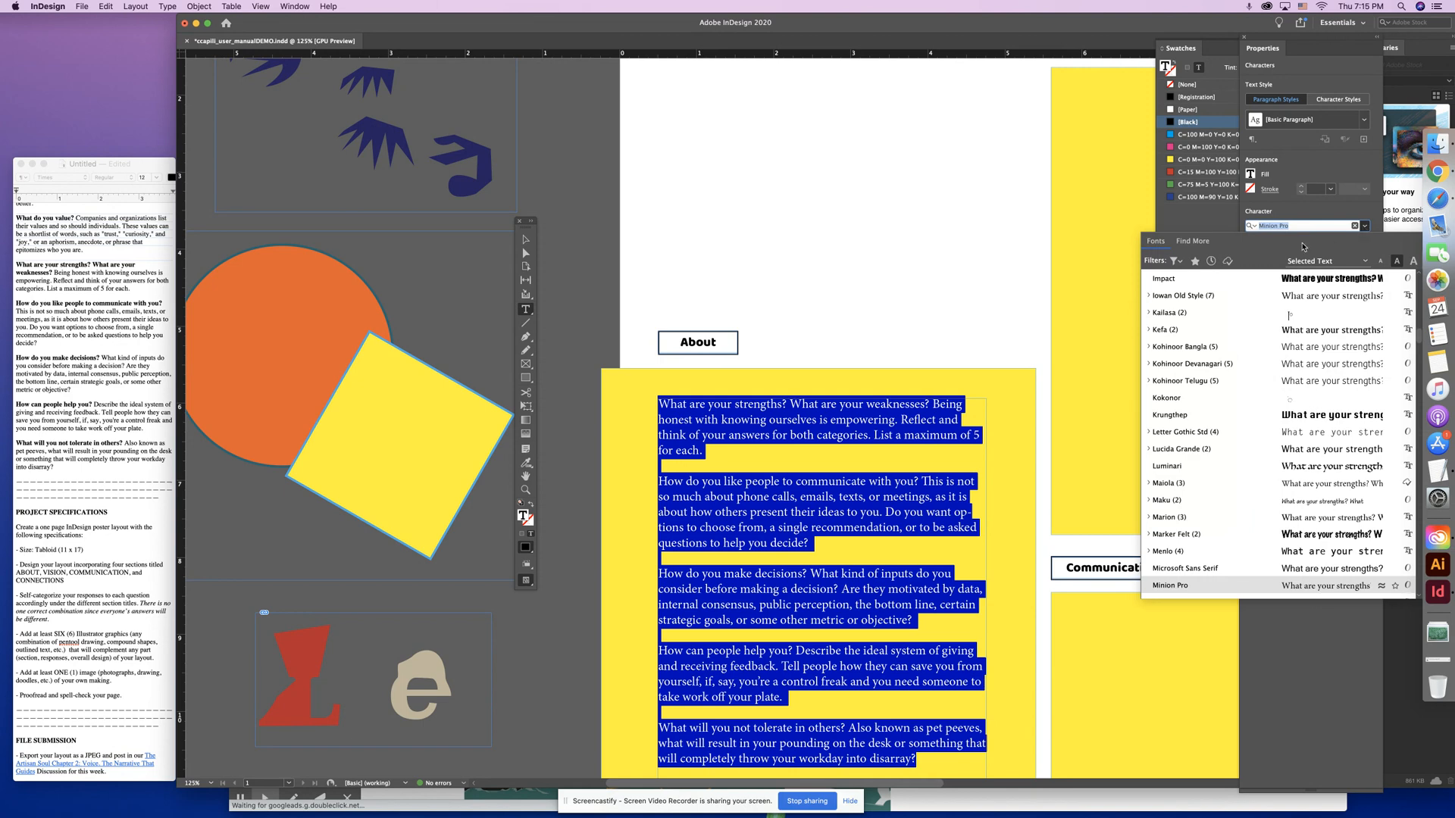
scroll(1221, 314, "up", 15)
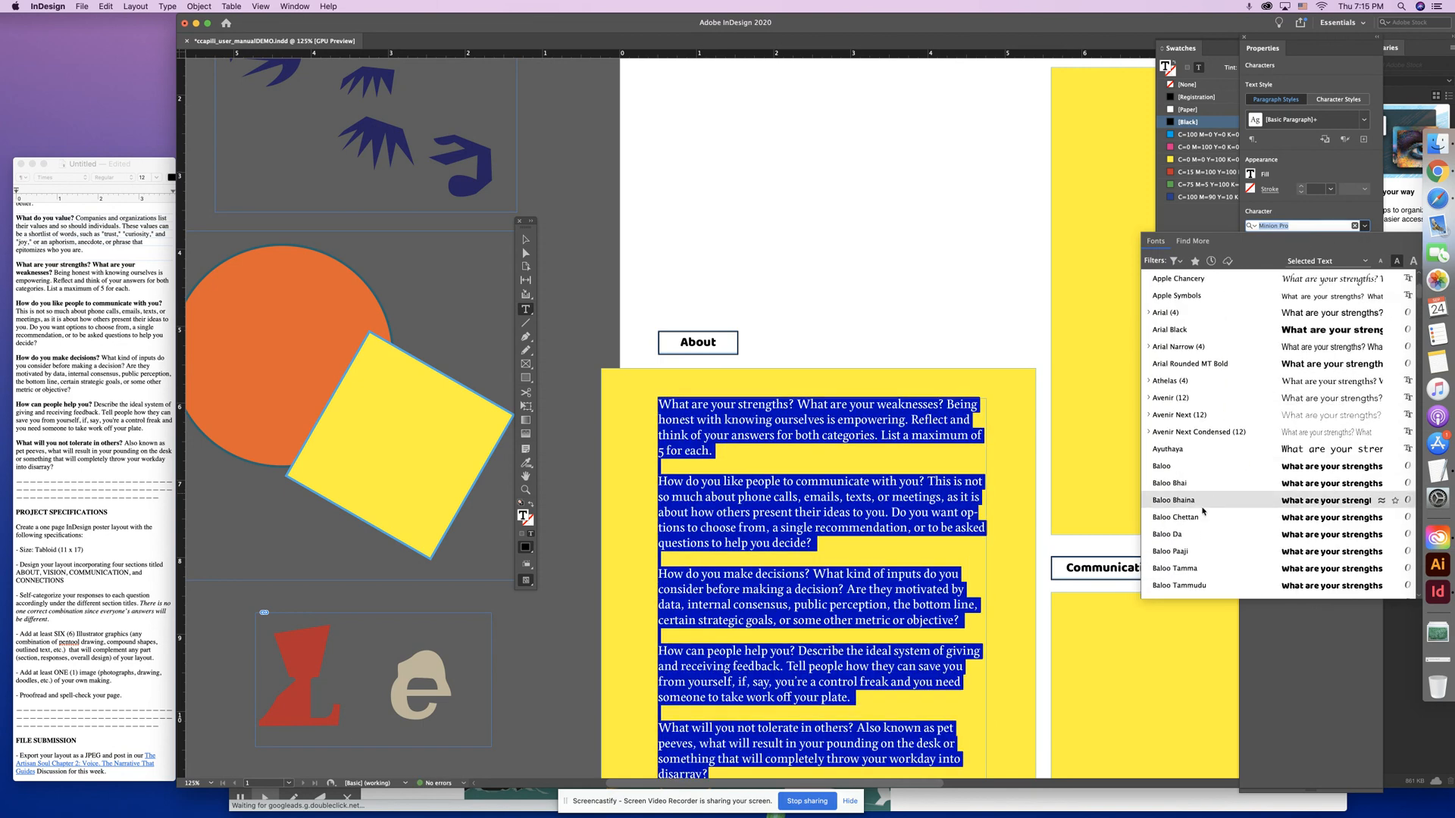
left_click(1197, 535)
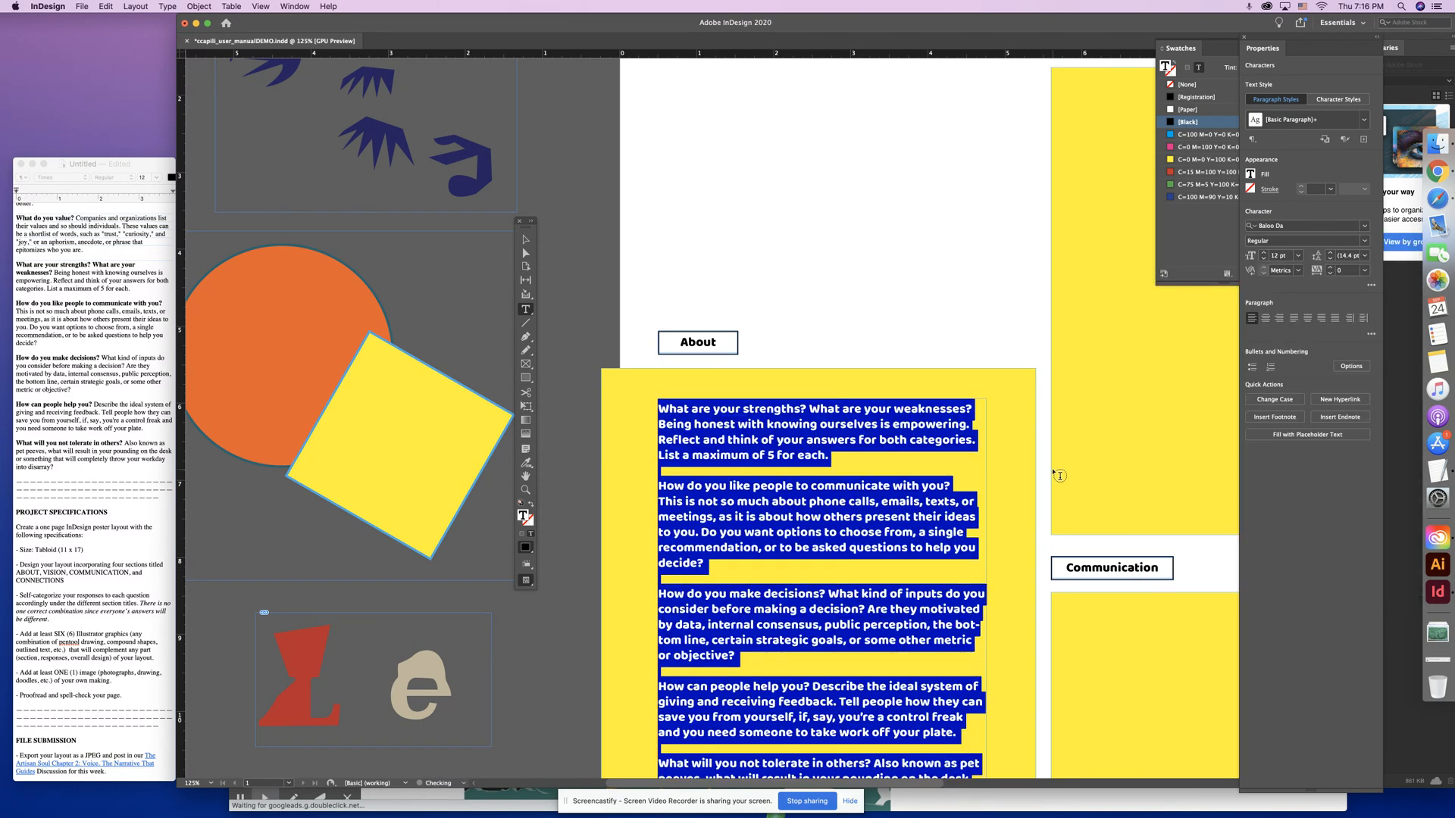
left_click(950, 462)
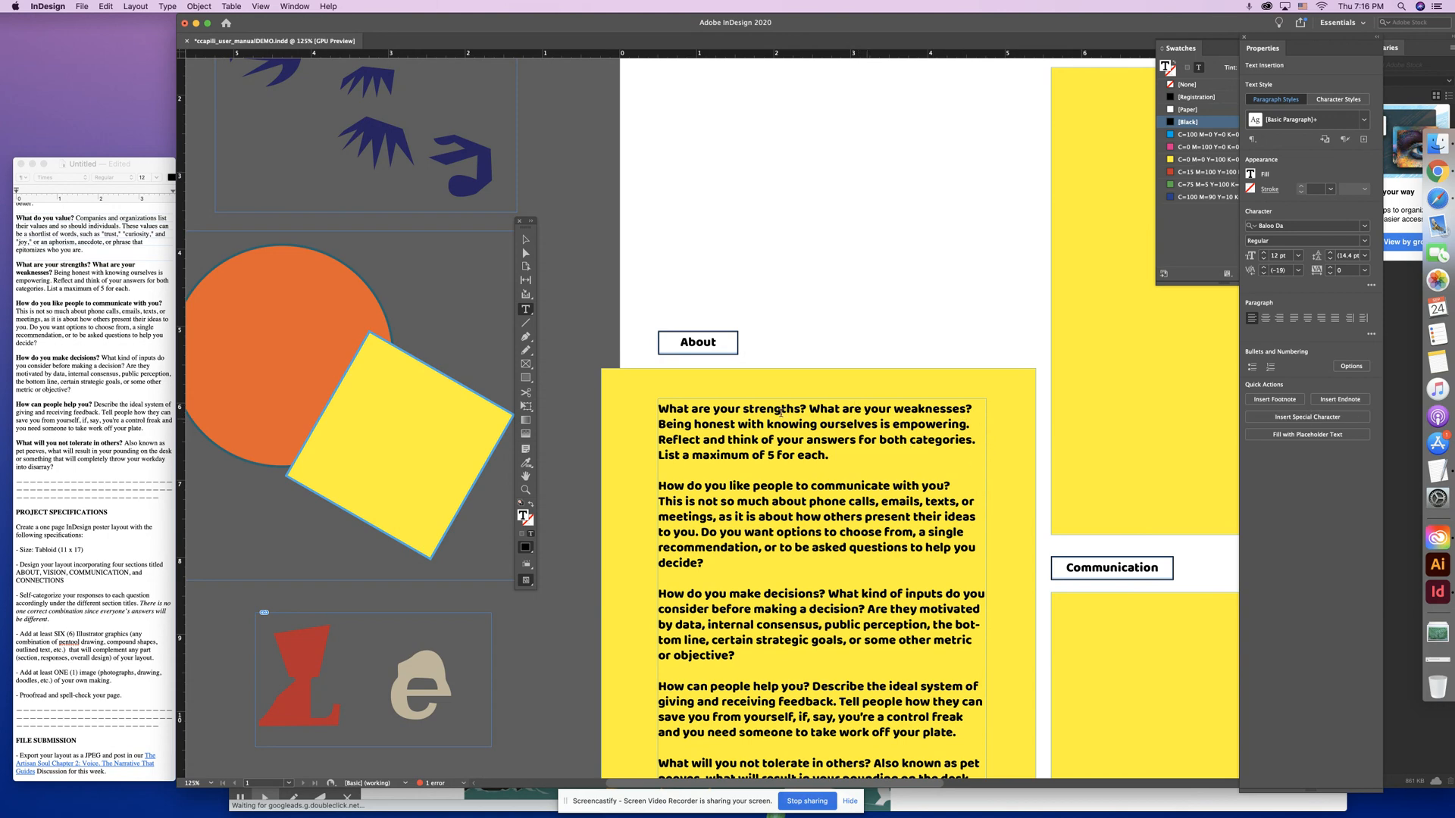
- Extend the lower edge of About's yellow rectangle so it is about 7.11 in tall
left_click(527, 240)
left_click(711, 275)
key("super+0")
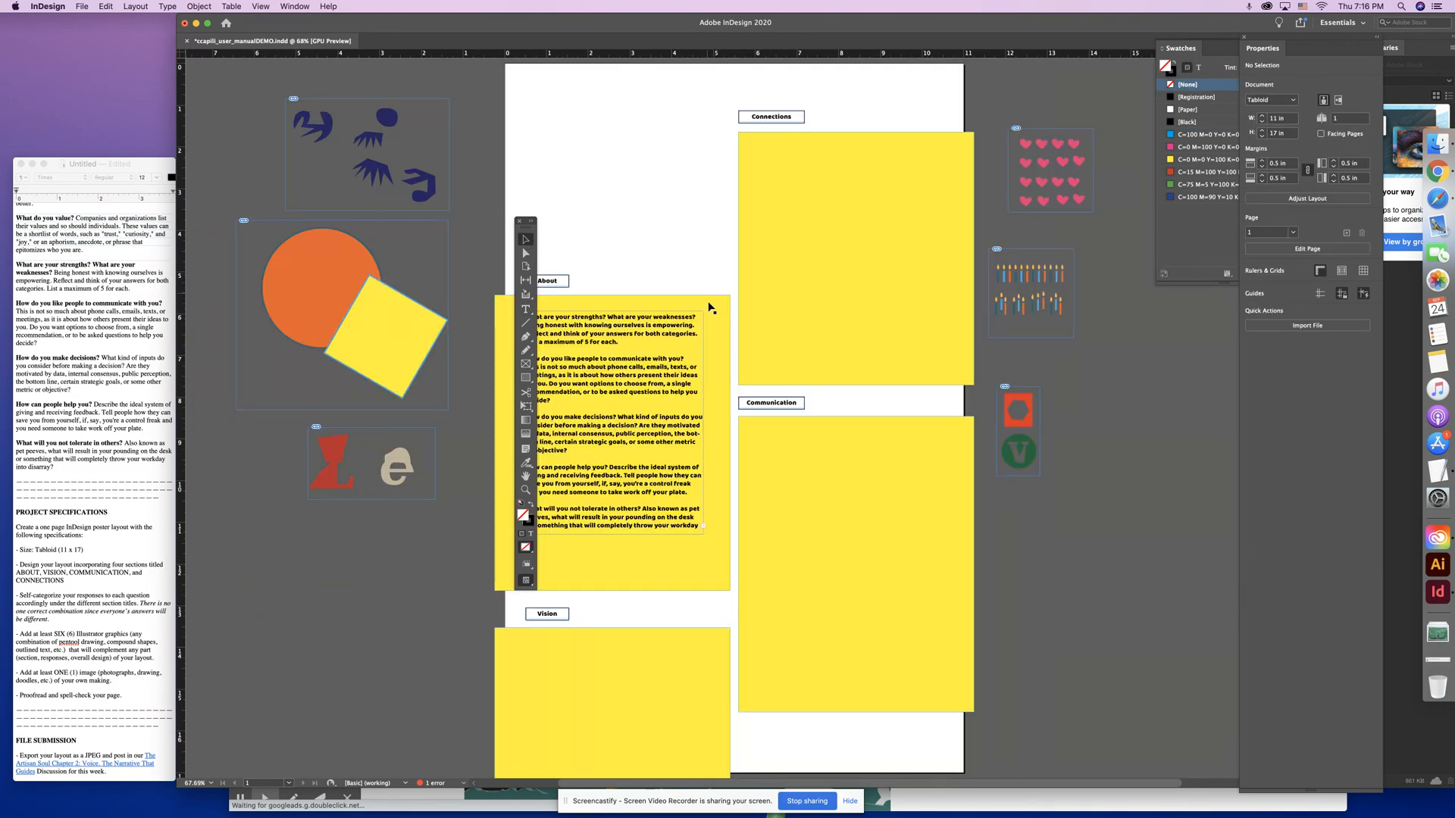
left_click(718, 441)
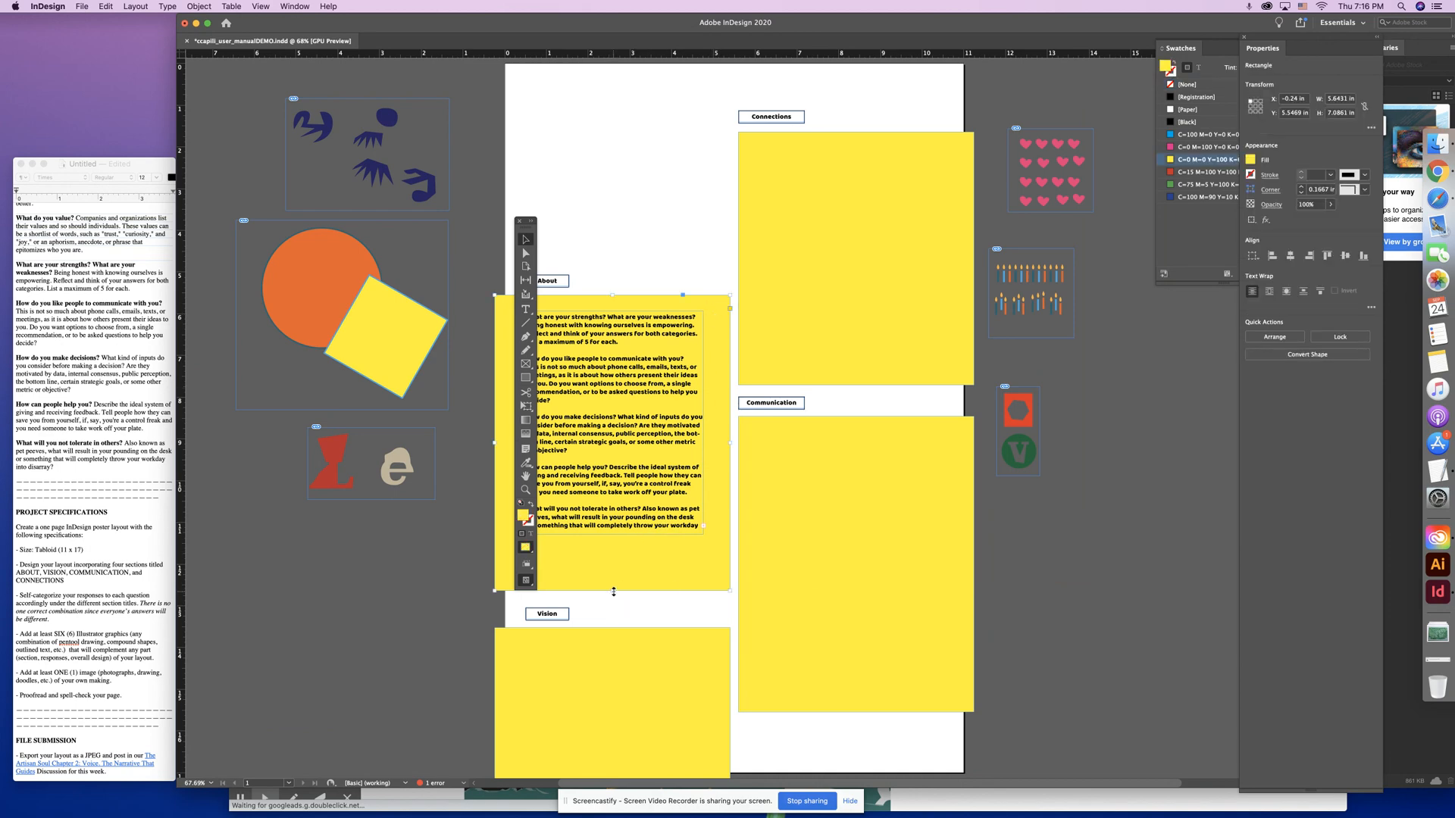
left_click_drag(614, 592, 706, 544)
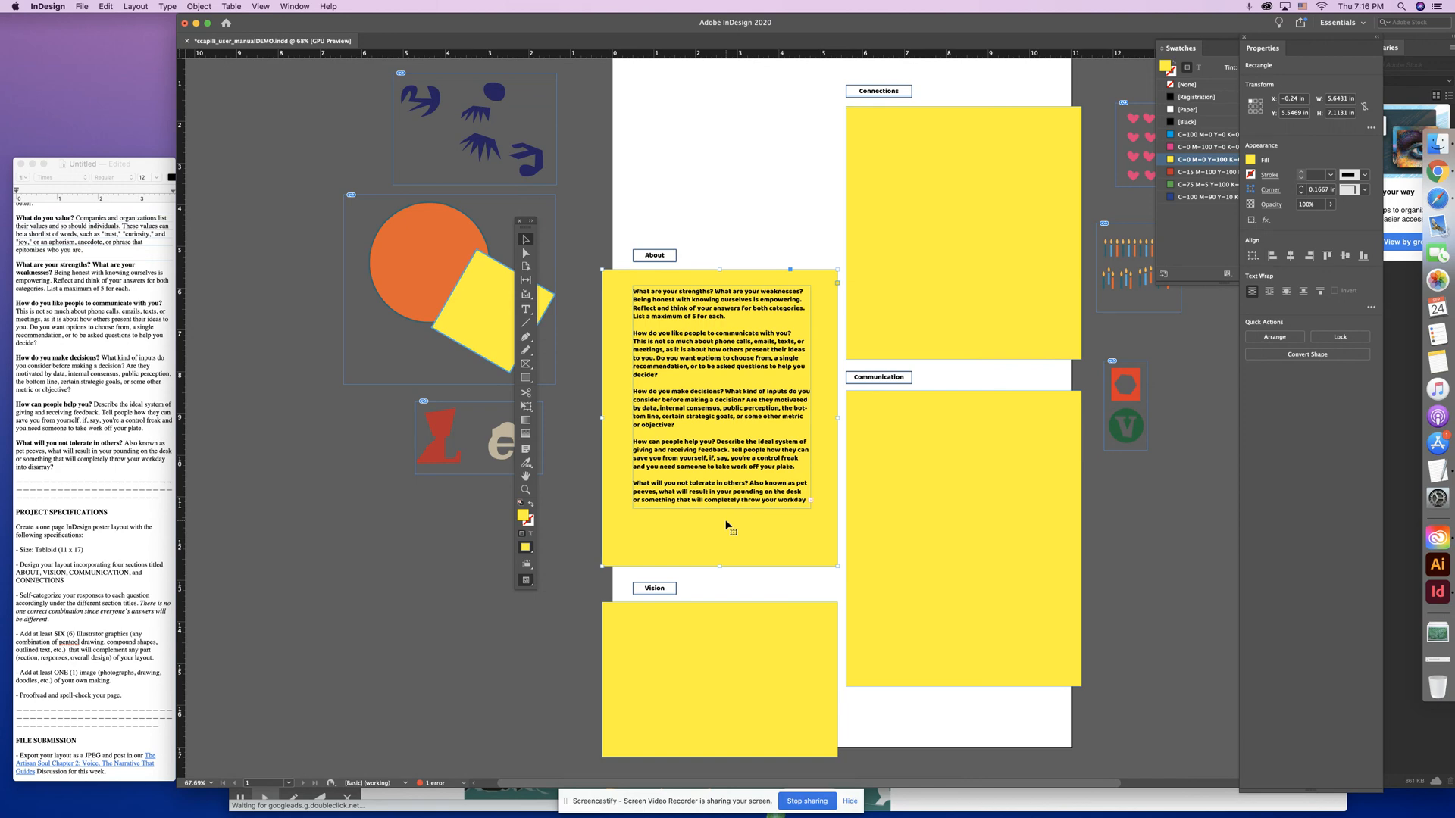
- Lengthen About's question text frame downward to about 6.15 in tall, keeping its width
left_click(758, 491)
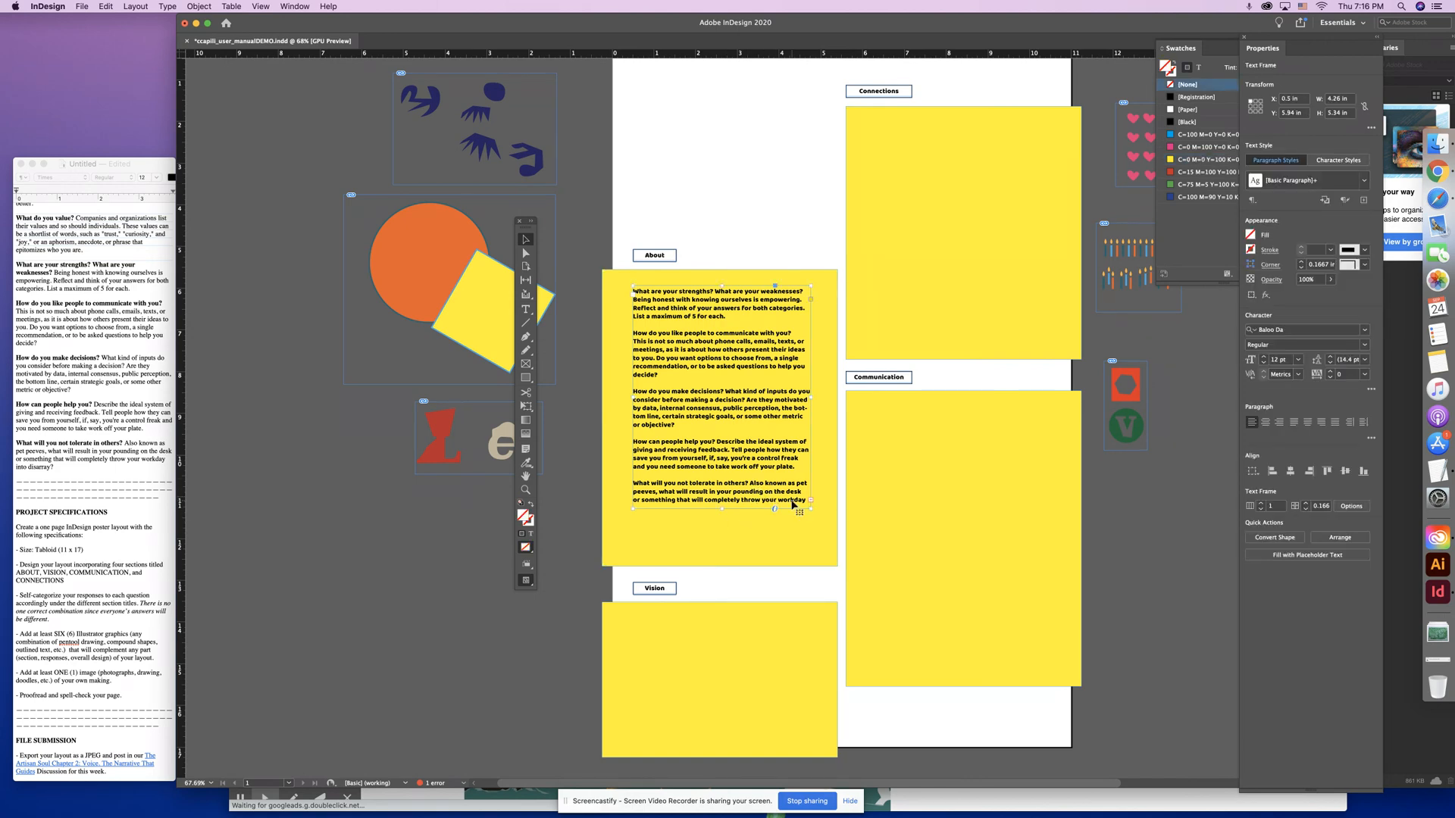
key("super+equal")
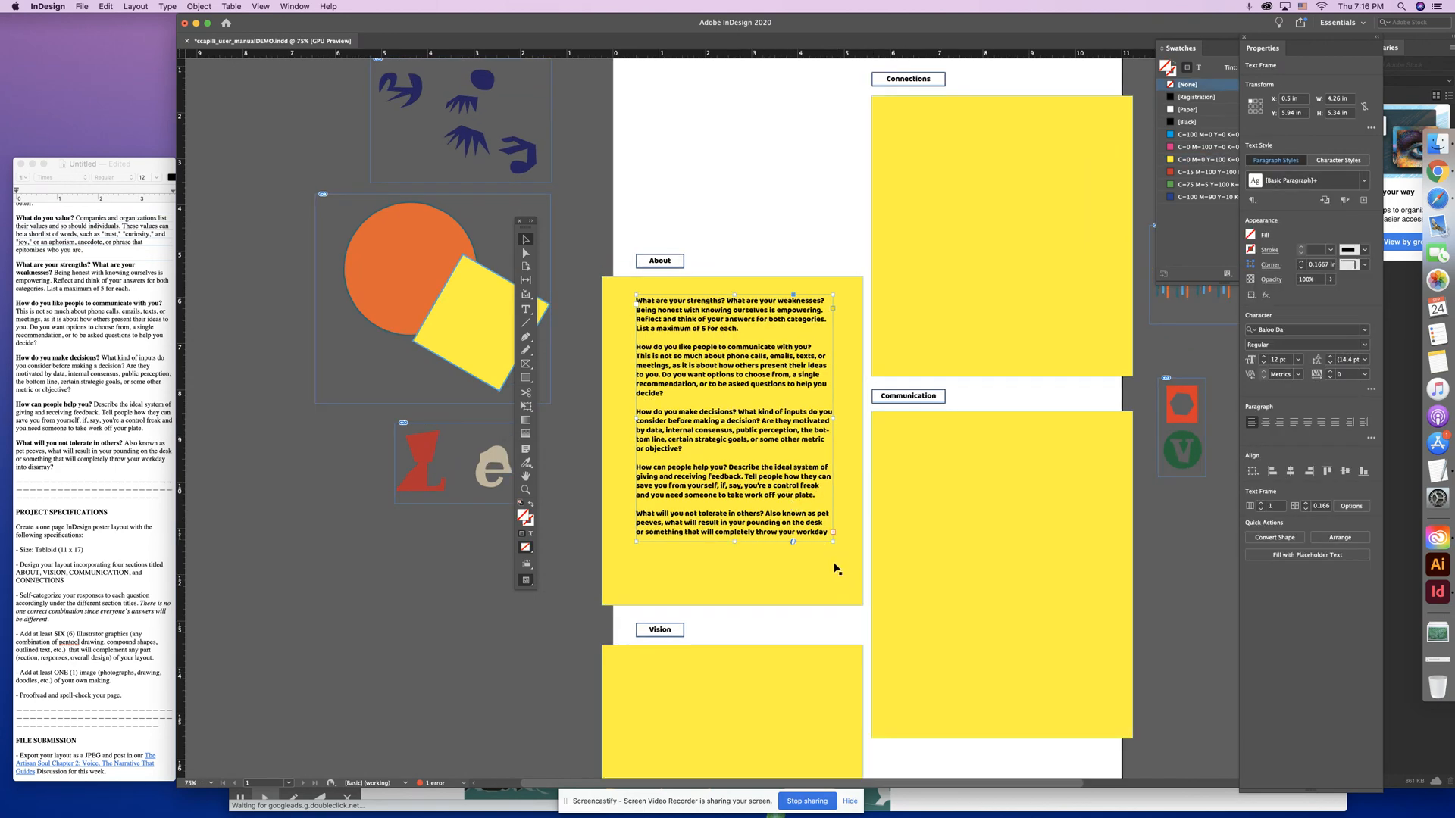
mouse_move(831, 543)
left_mouse_down()
mouse_move(861, 585)
mouse_move(838, 551)
left_mouse_up()
key("super+z")
key("super+equal")
key("super+equal")
key("super+equal")
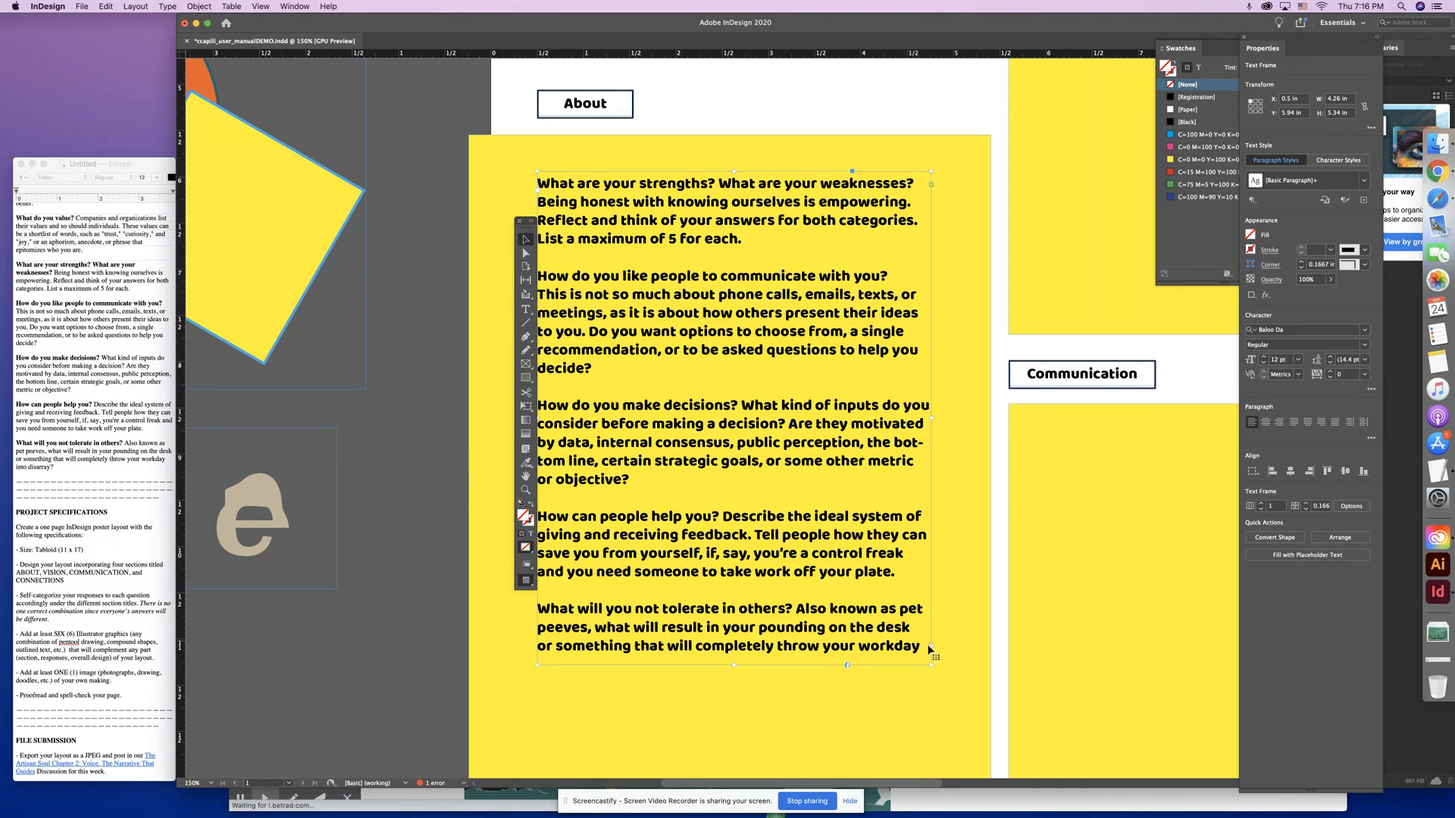
left_click_drag(734, 666, 743, 739)
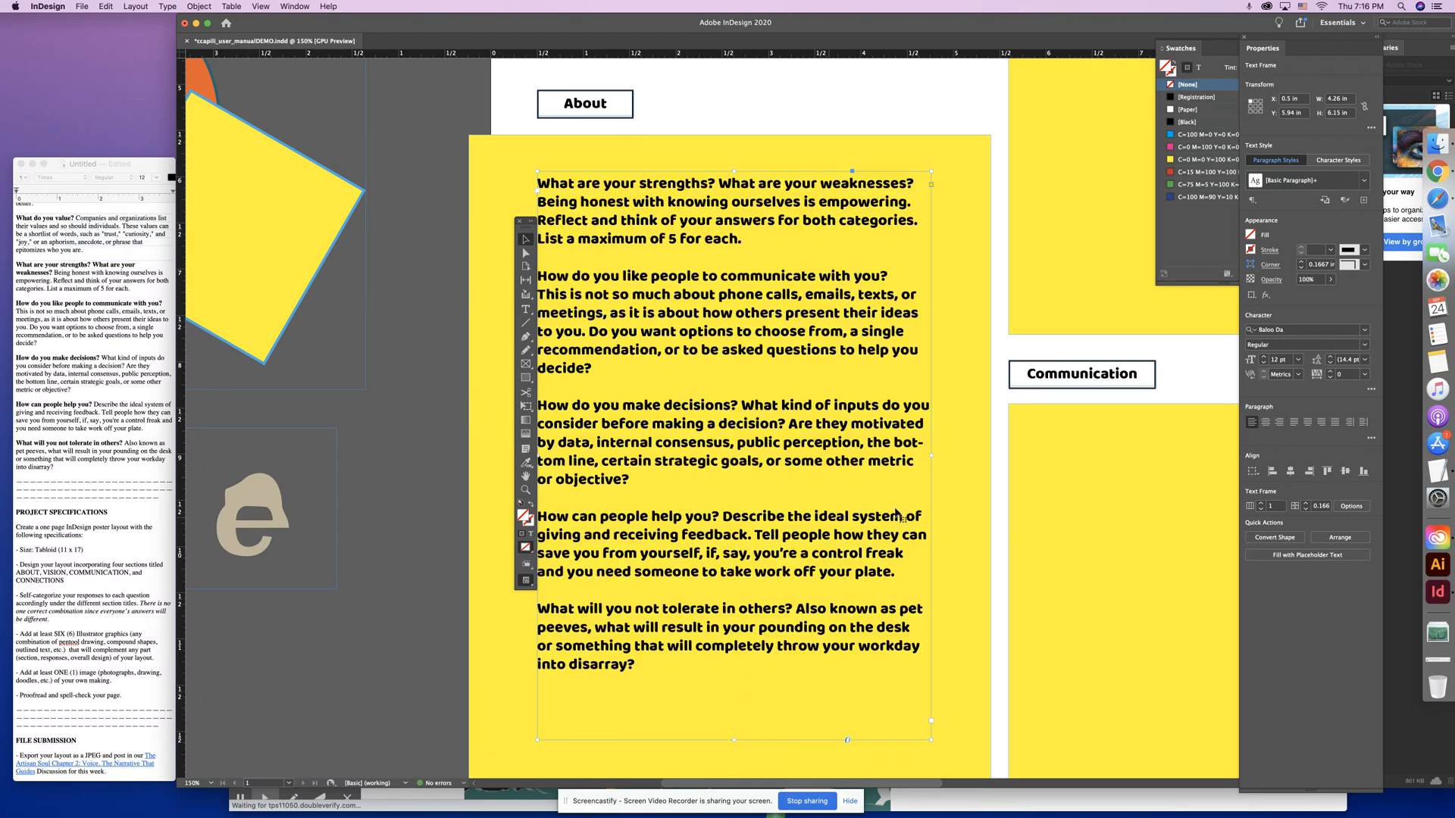
left_click(965, 504)
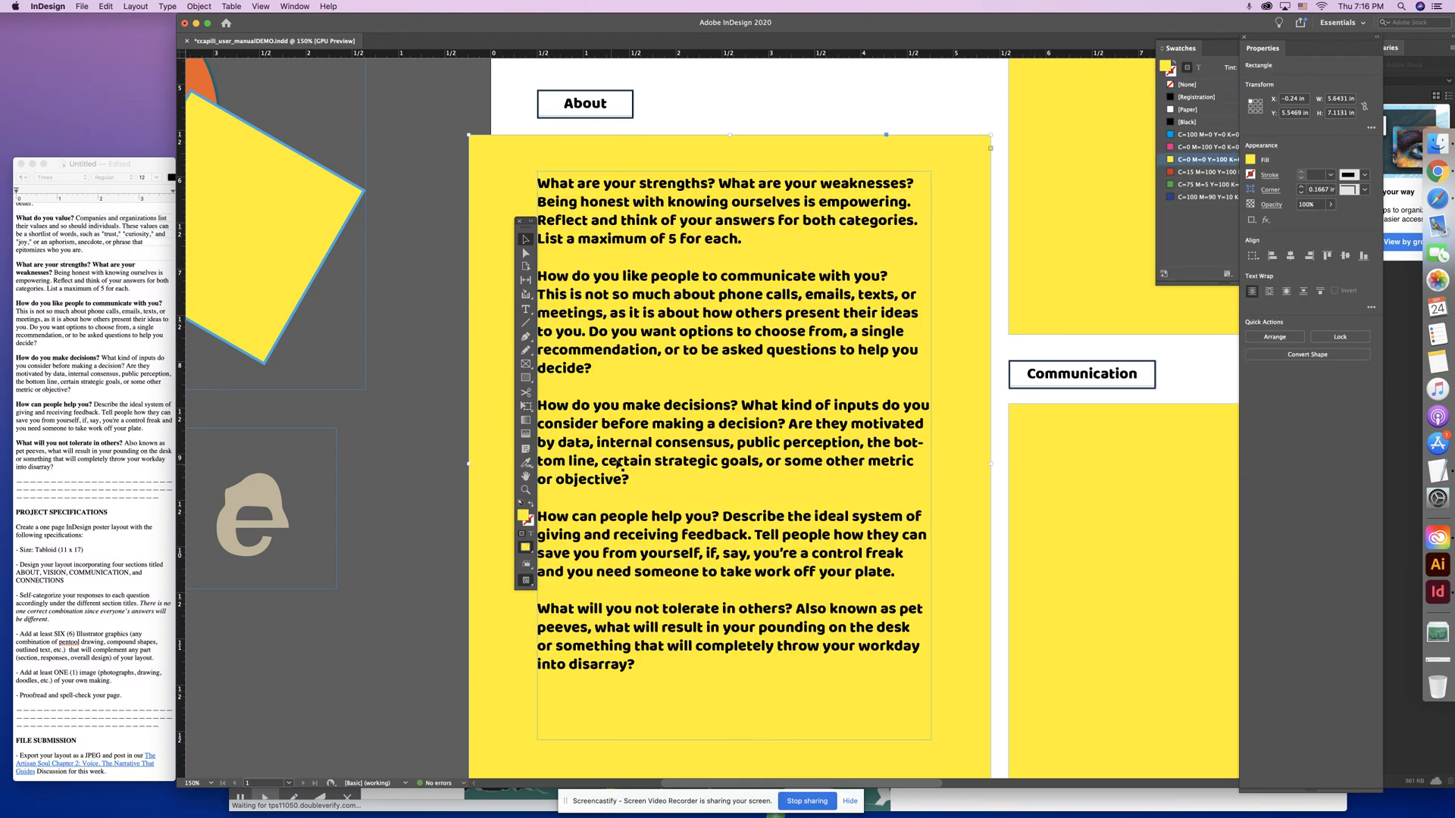
- Show the full paragraph settings and turn off hyphenation for all the question text in About's frame
left_click(526, 310)
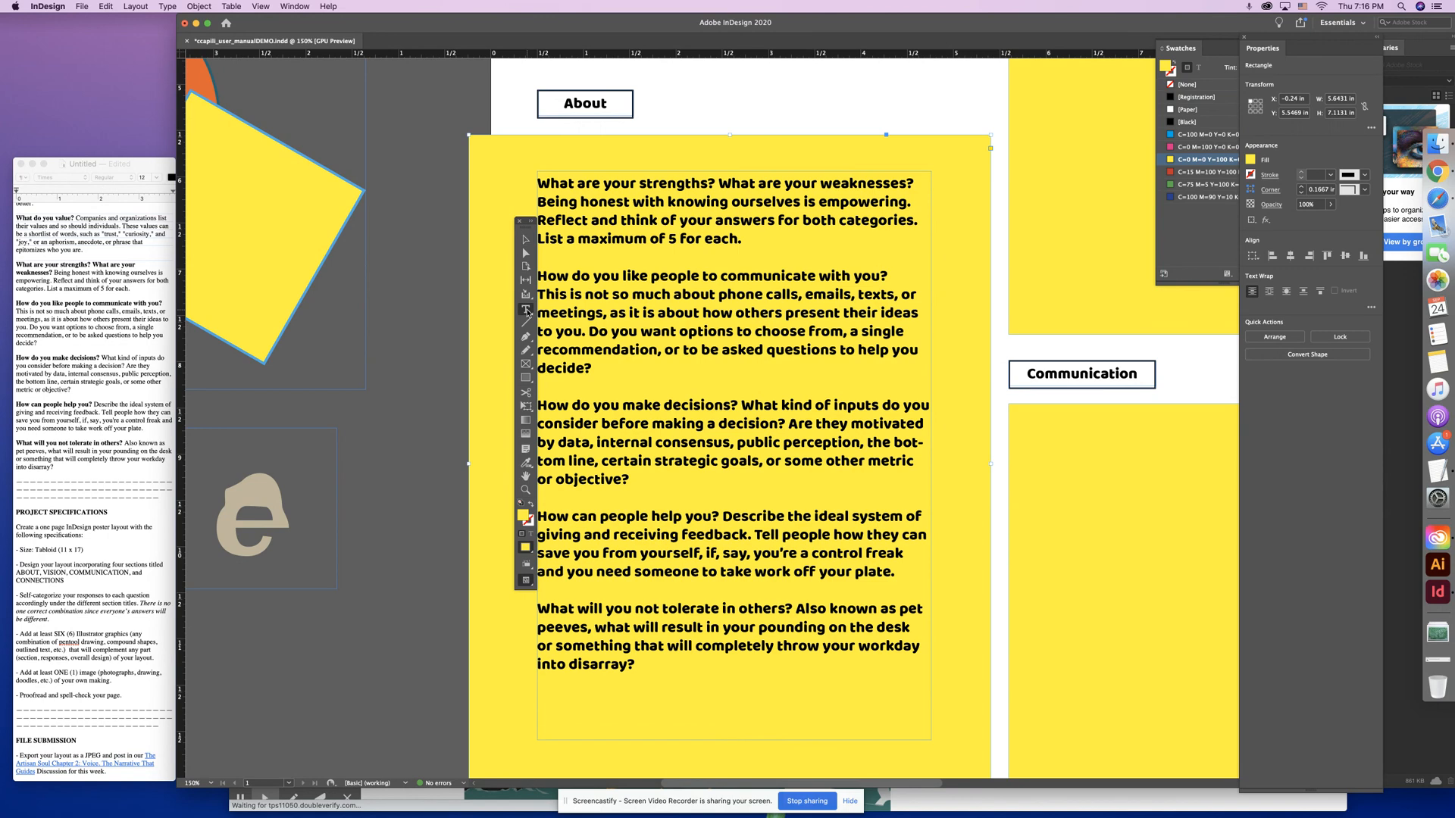
left_click(793, 344)
key("super+a")
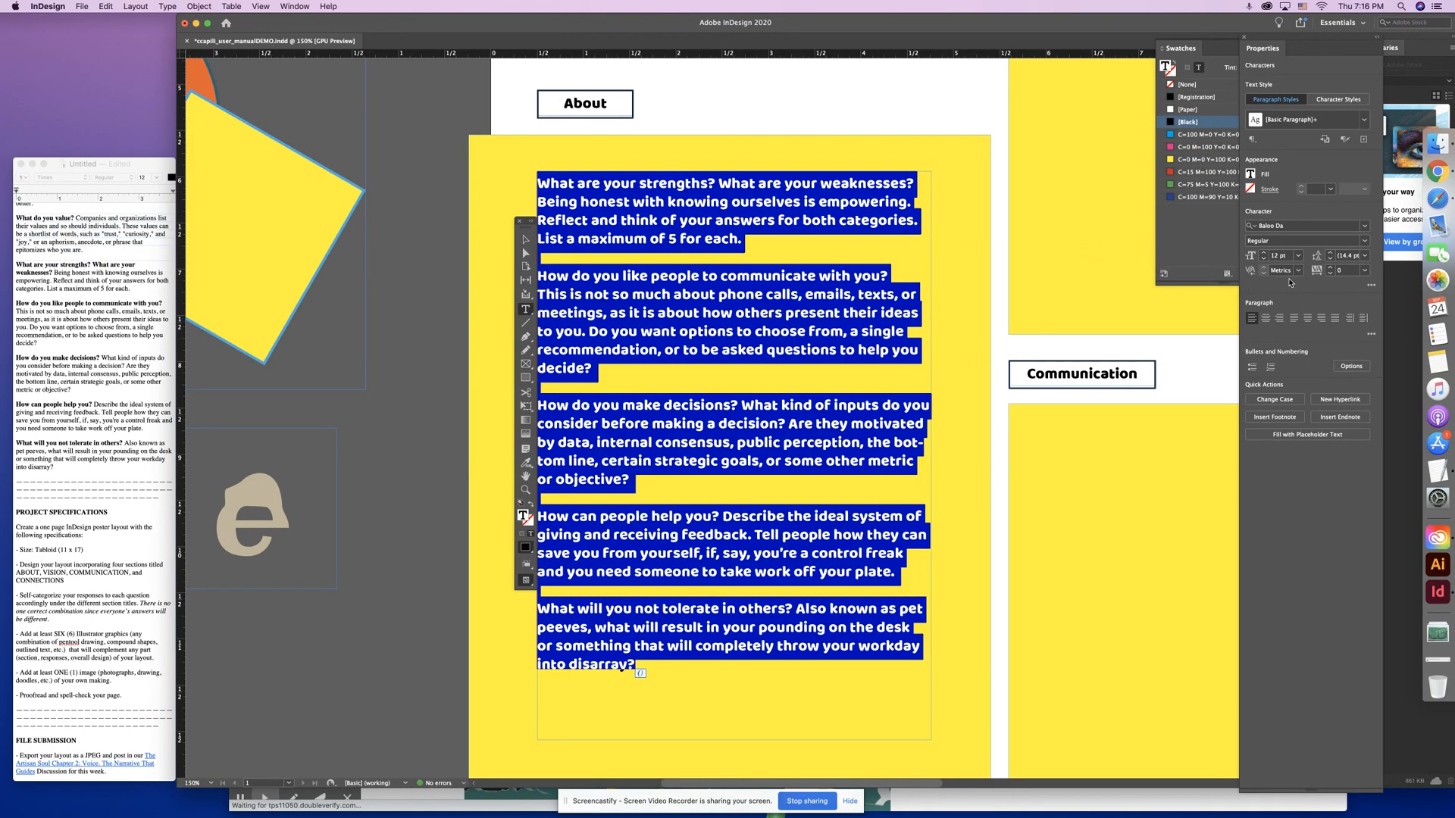
left_click(1371, 335)
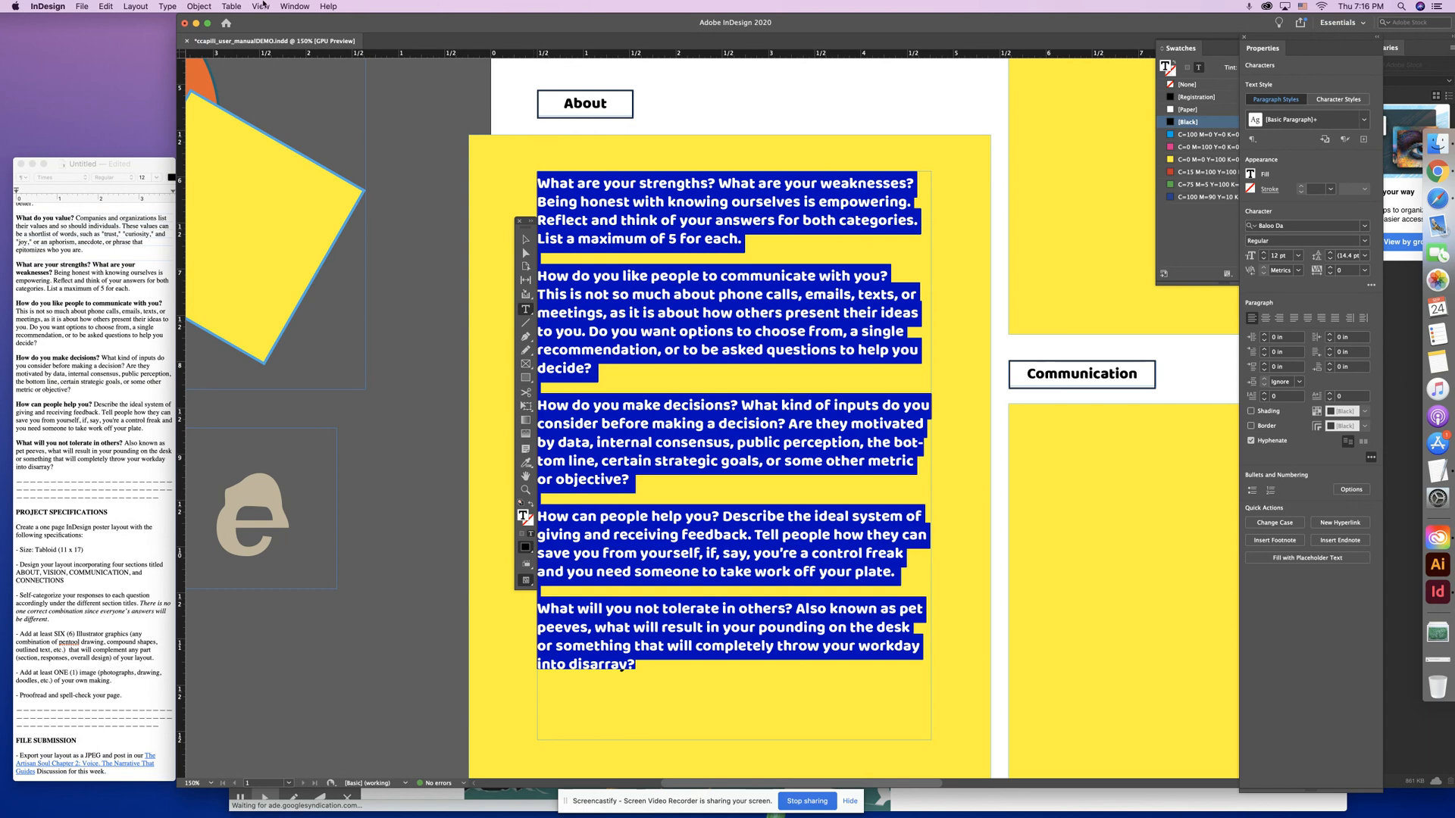
left_click(295, 7)
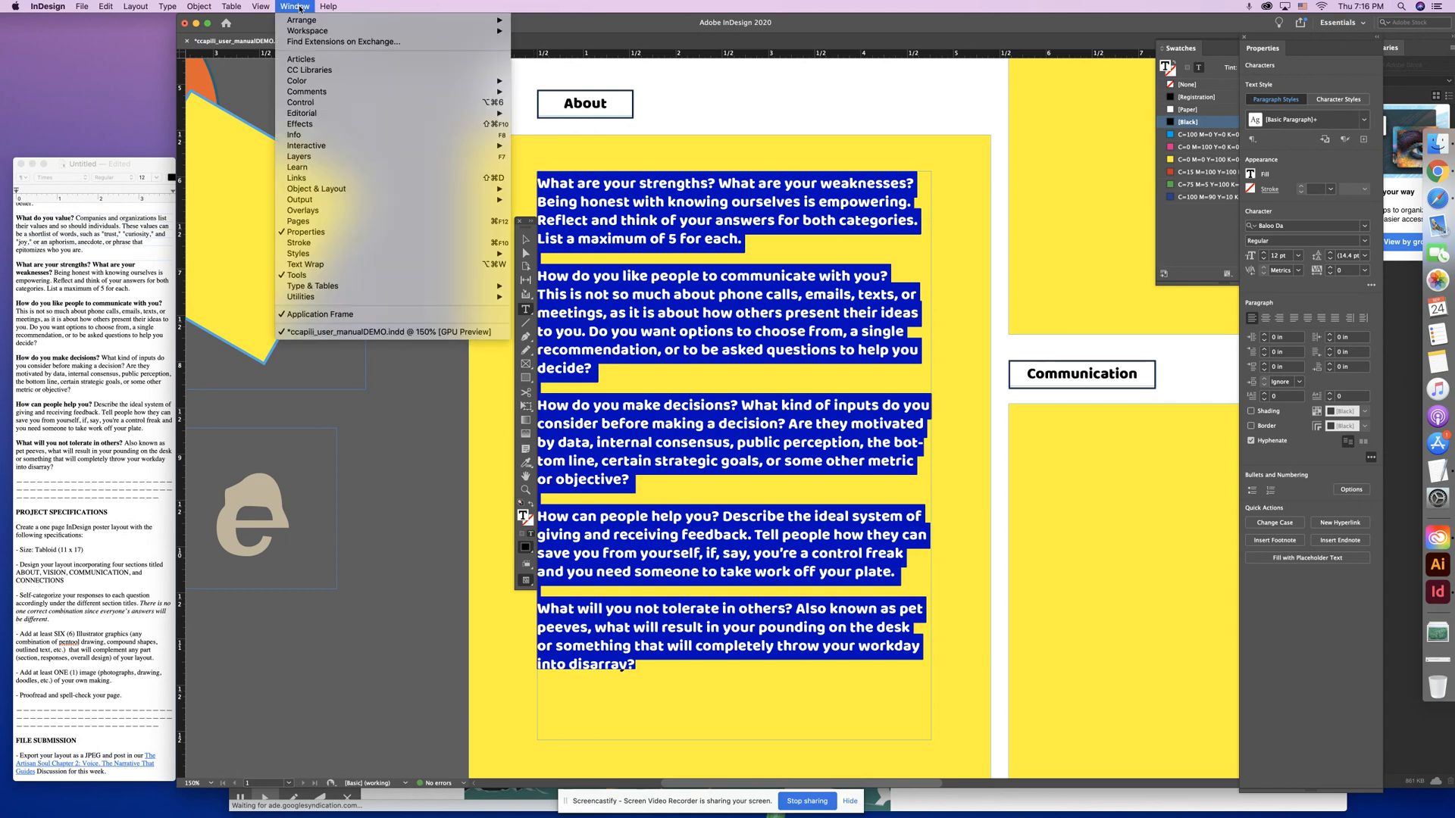
mouse_move(337, 288)
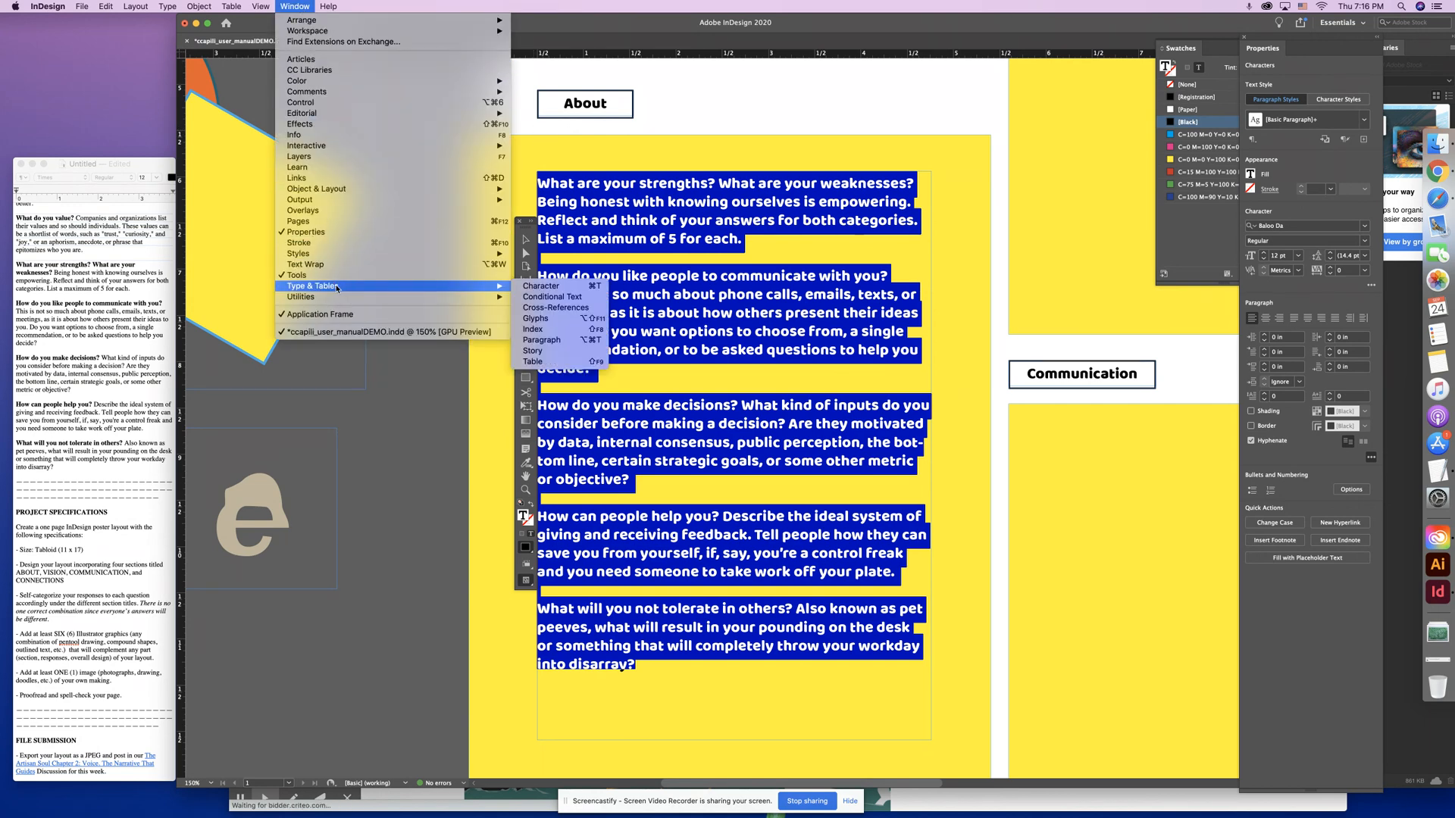
left_click(542, 339)
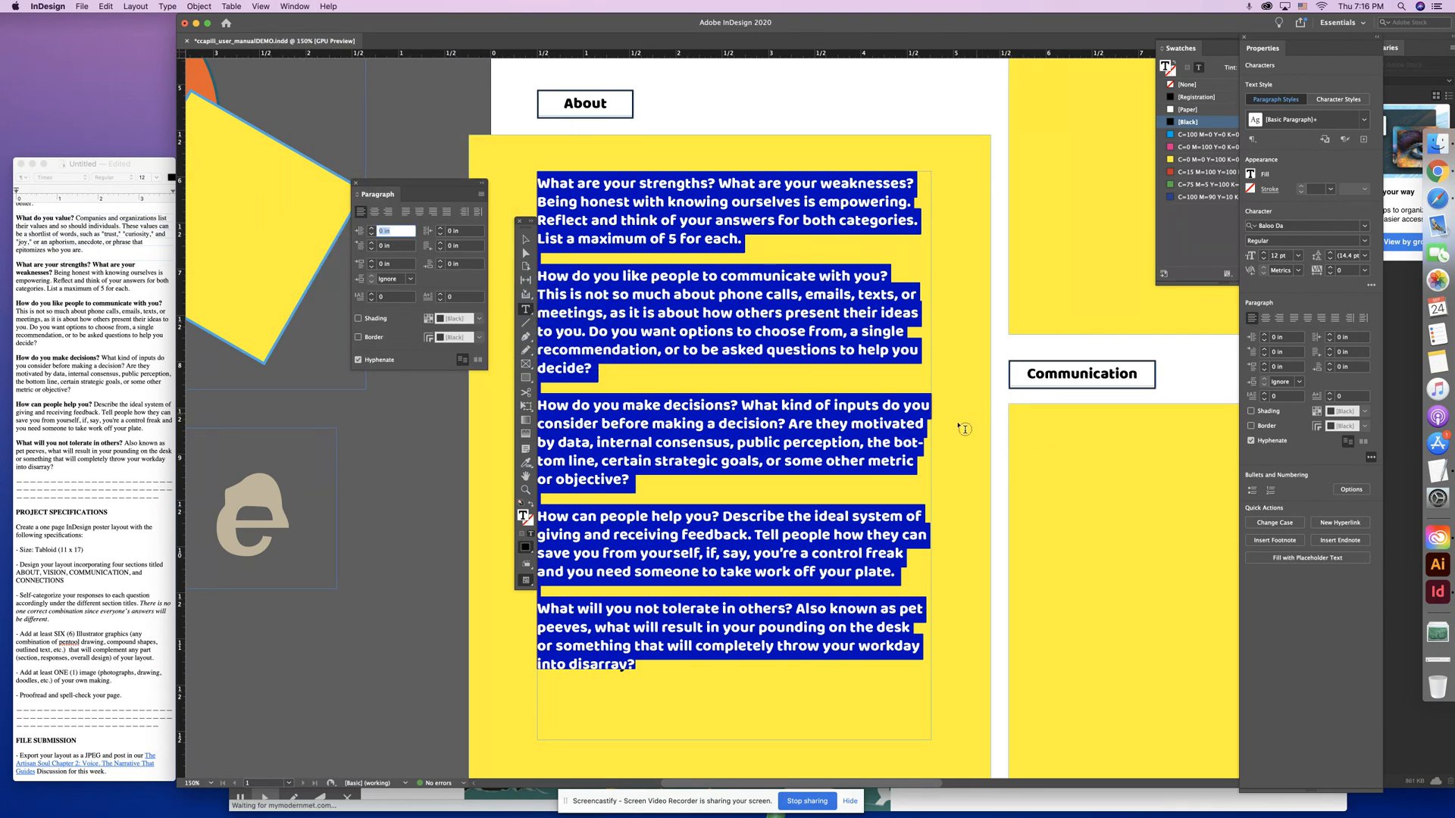
scroll(876, 433, "left", 3)
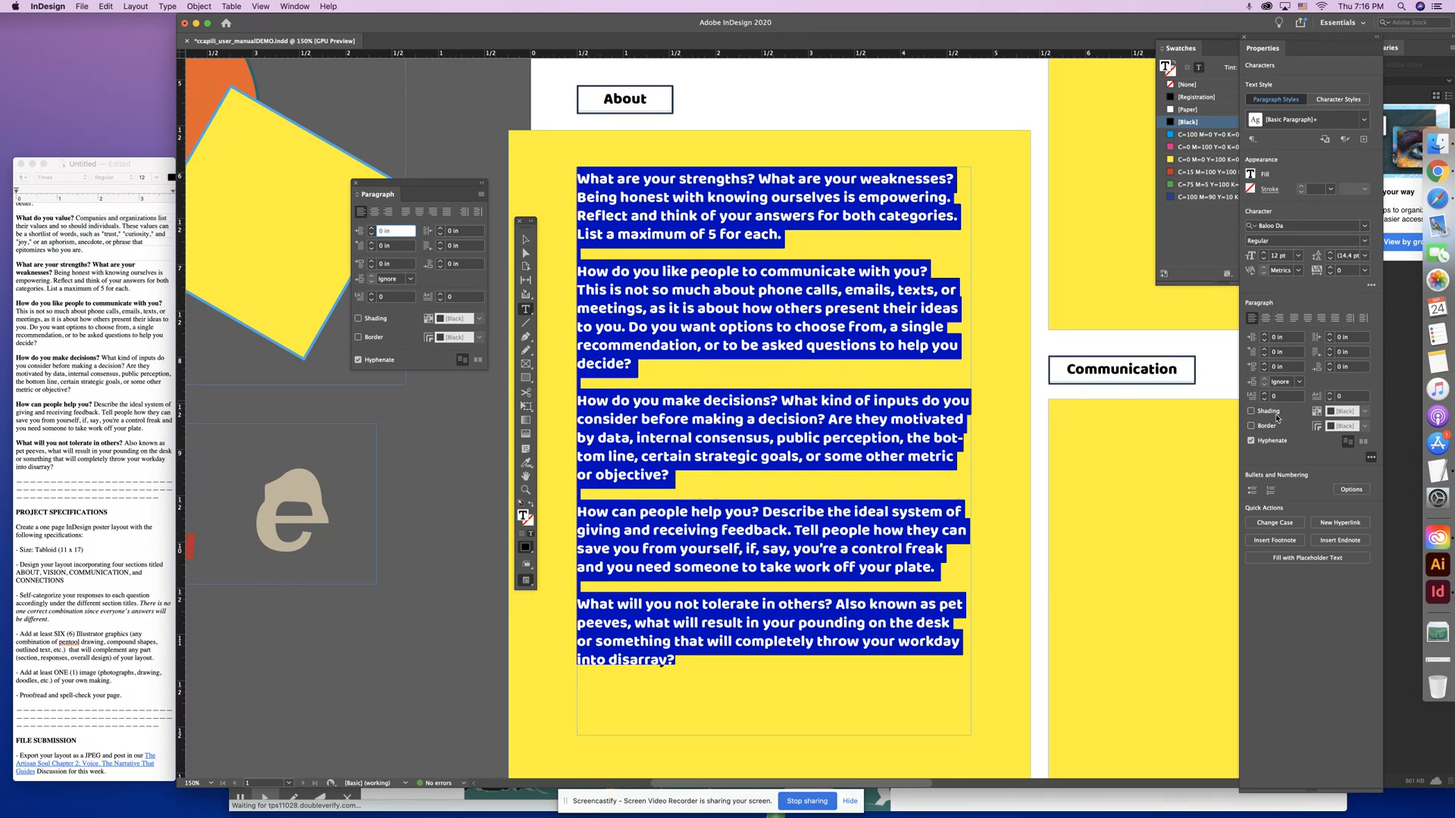
left_click(1251, 441)
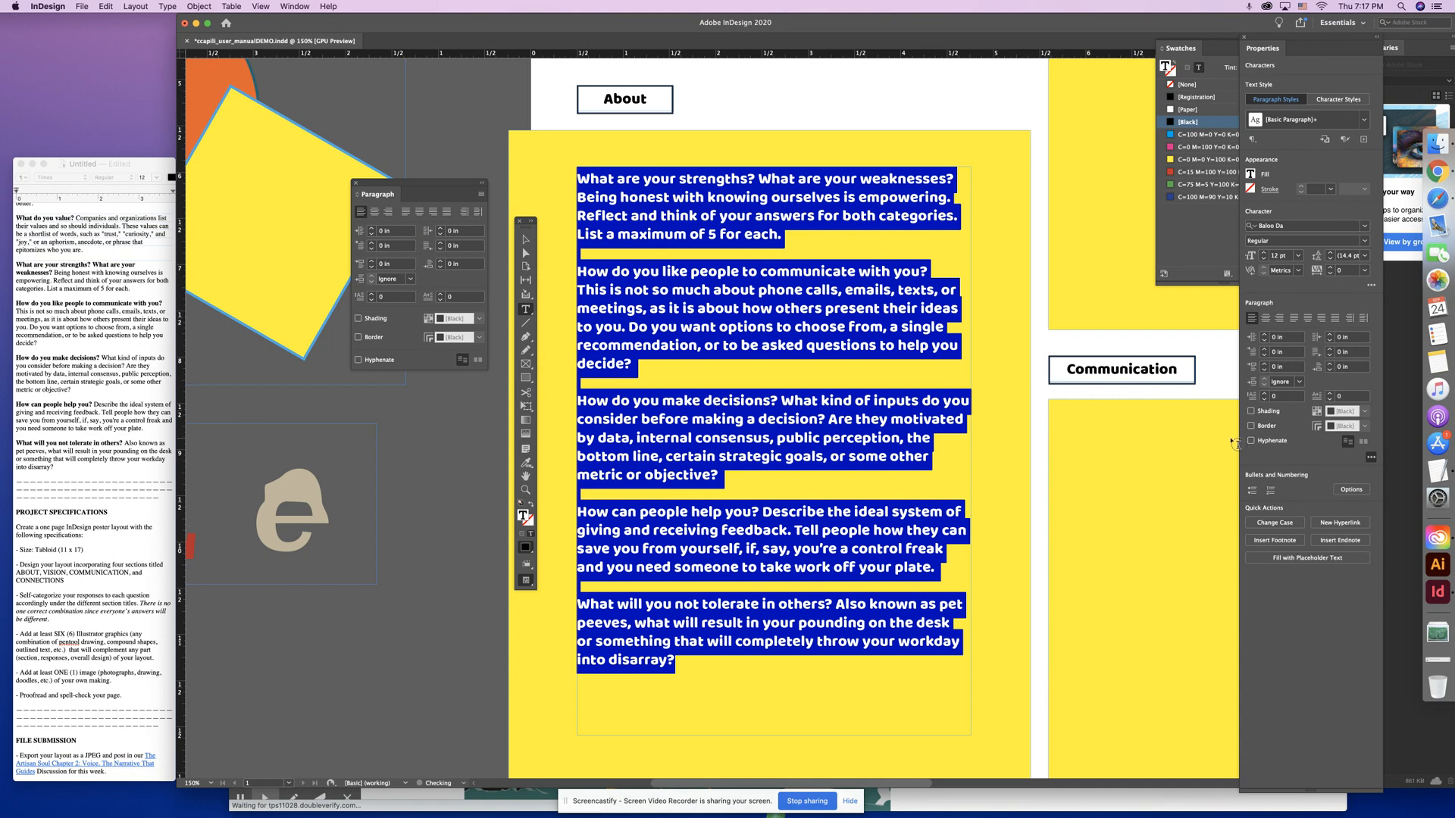
left_click(656, 210)
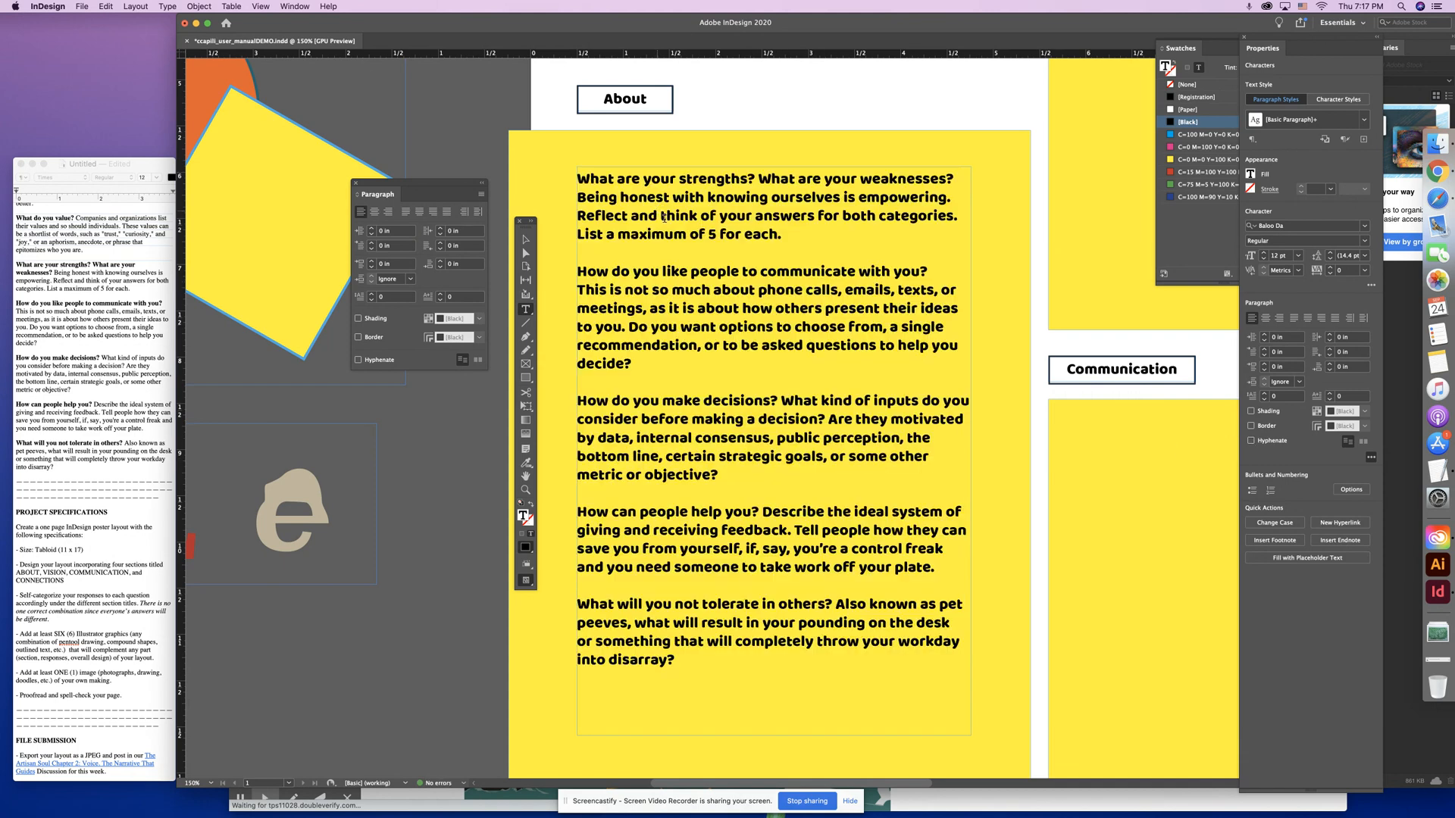
left_click(526, 239)
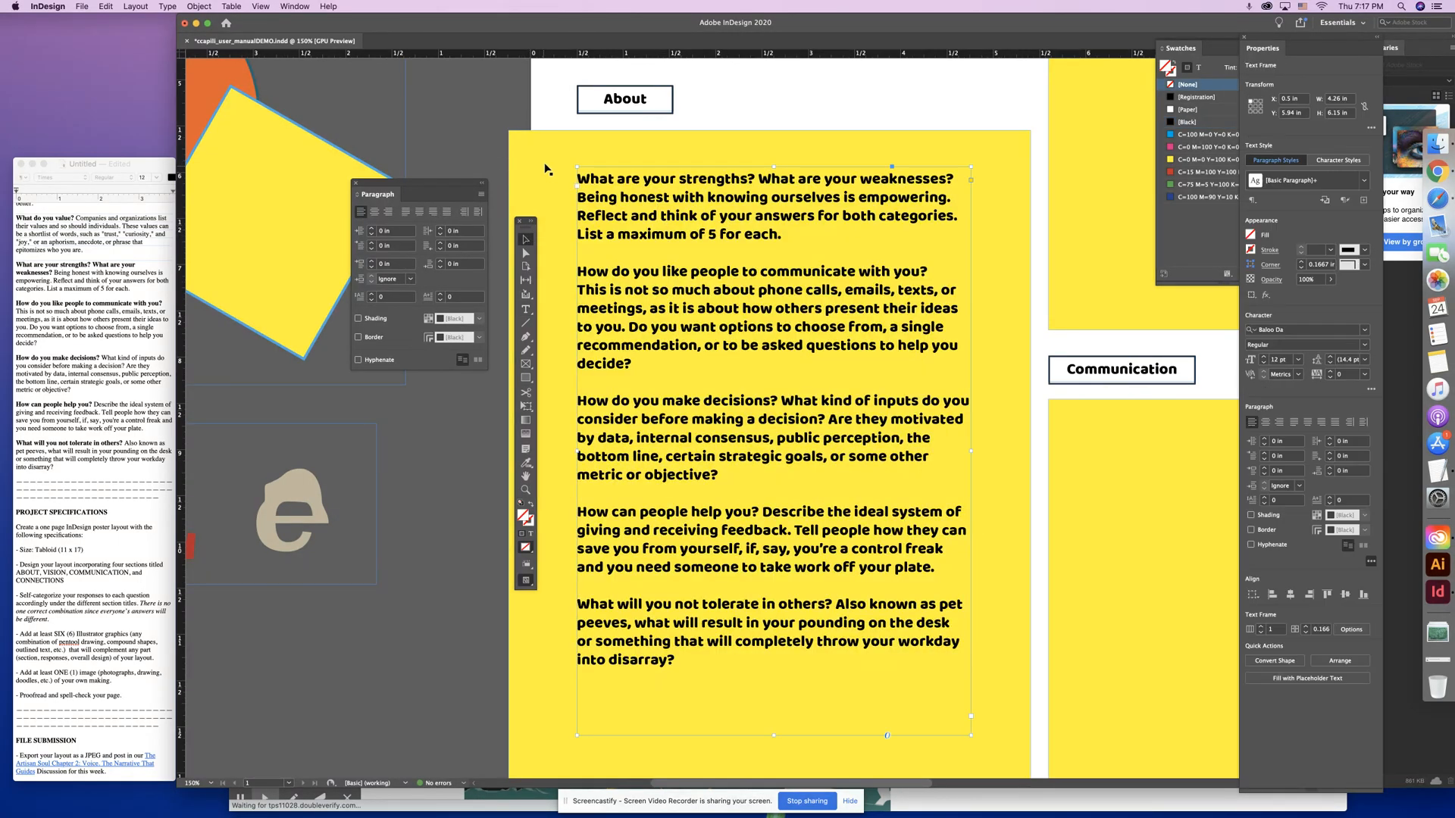
left_click(549, 111)
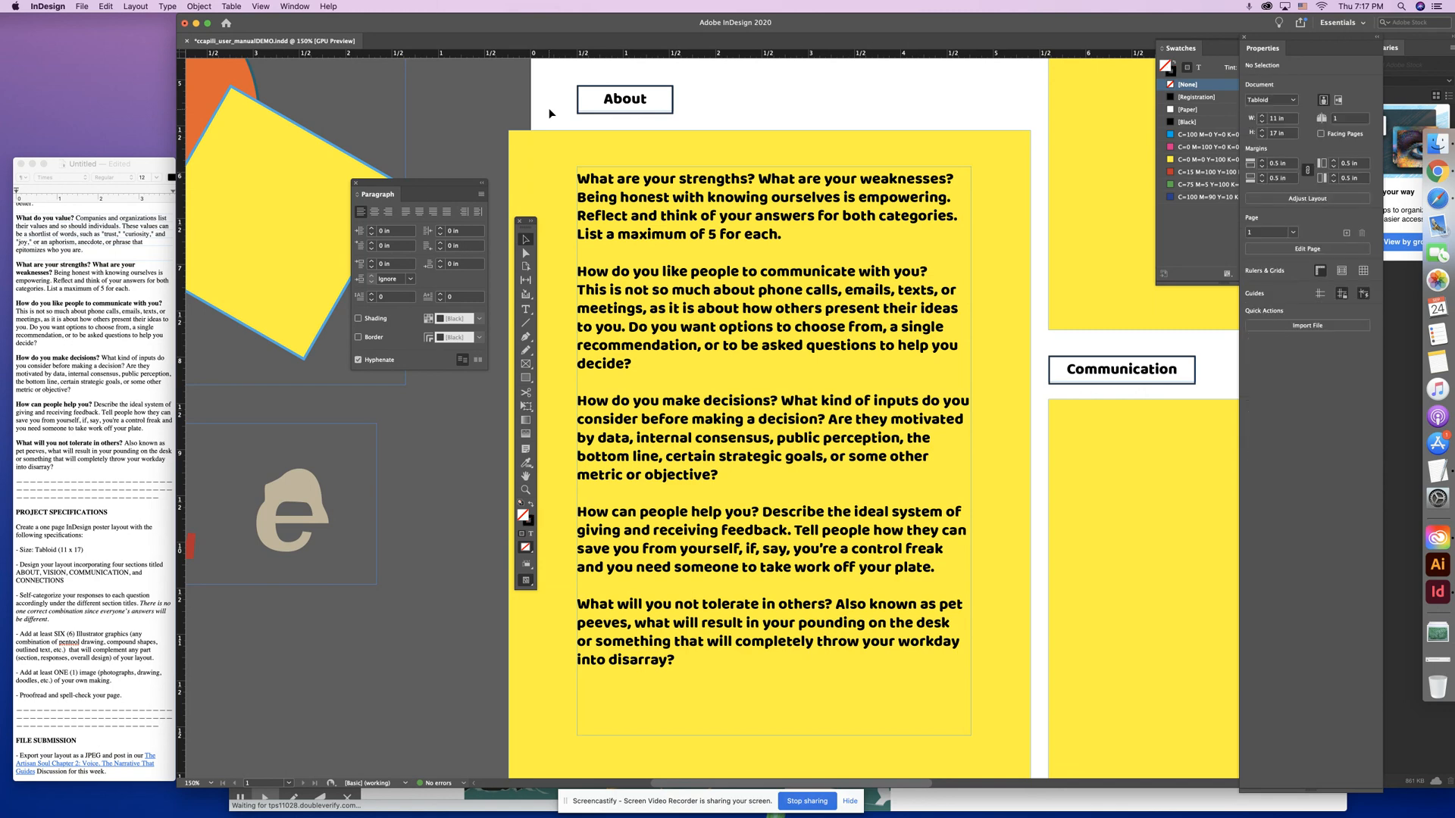
- Fill About's background rectangle with the Black swatch at a 10% tint
key("super+0")
scroll(550, 114, "right", 1)
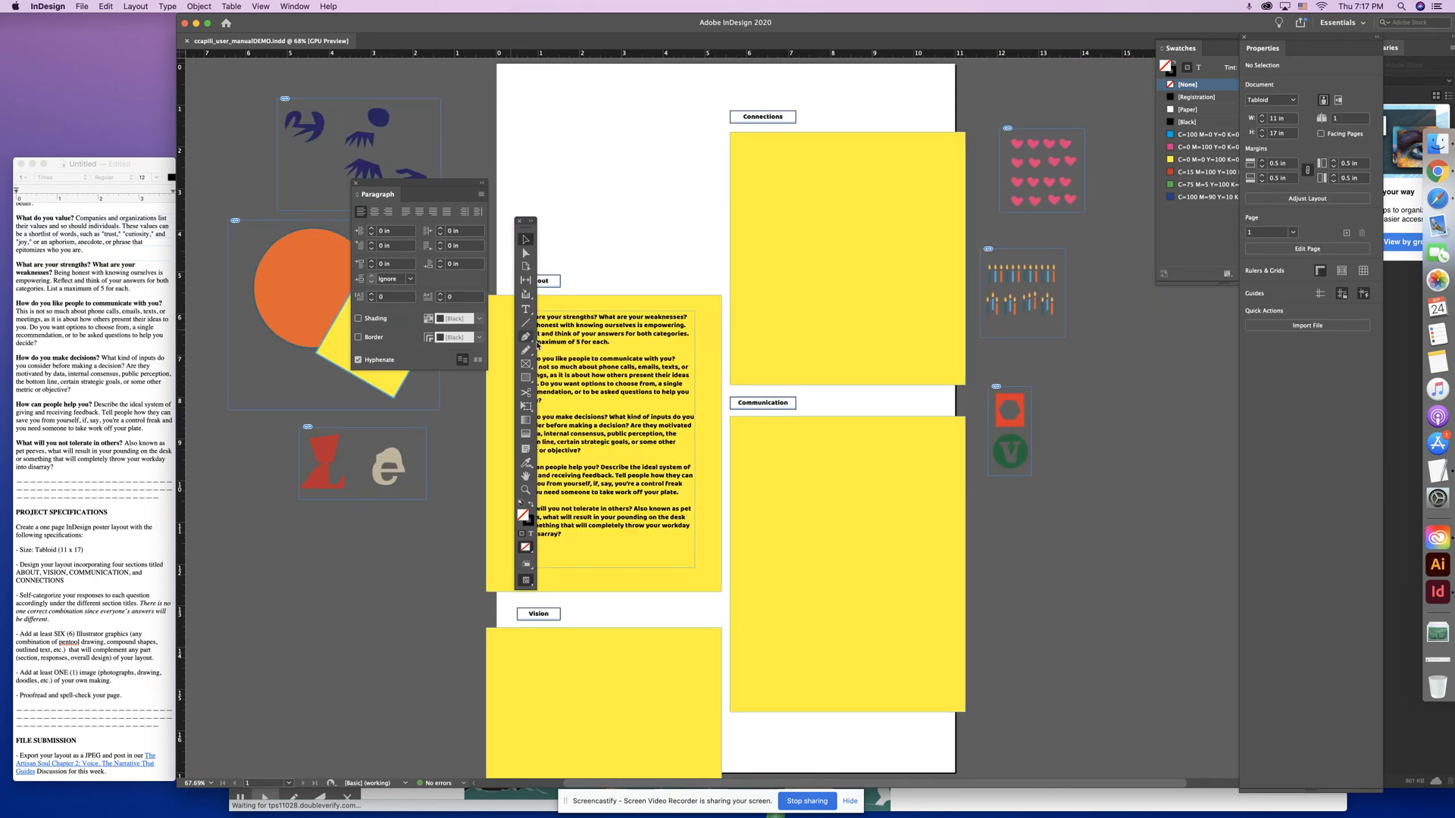
left_click_drag(630, 273, 763, 260)
scroll(704, 235, "up", 2)
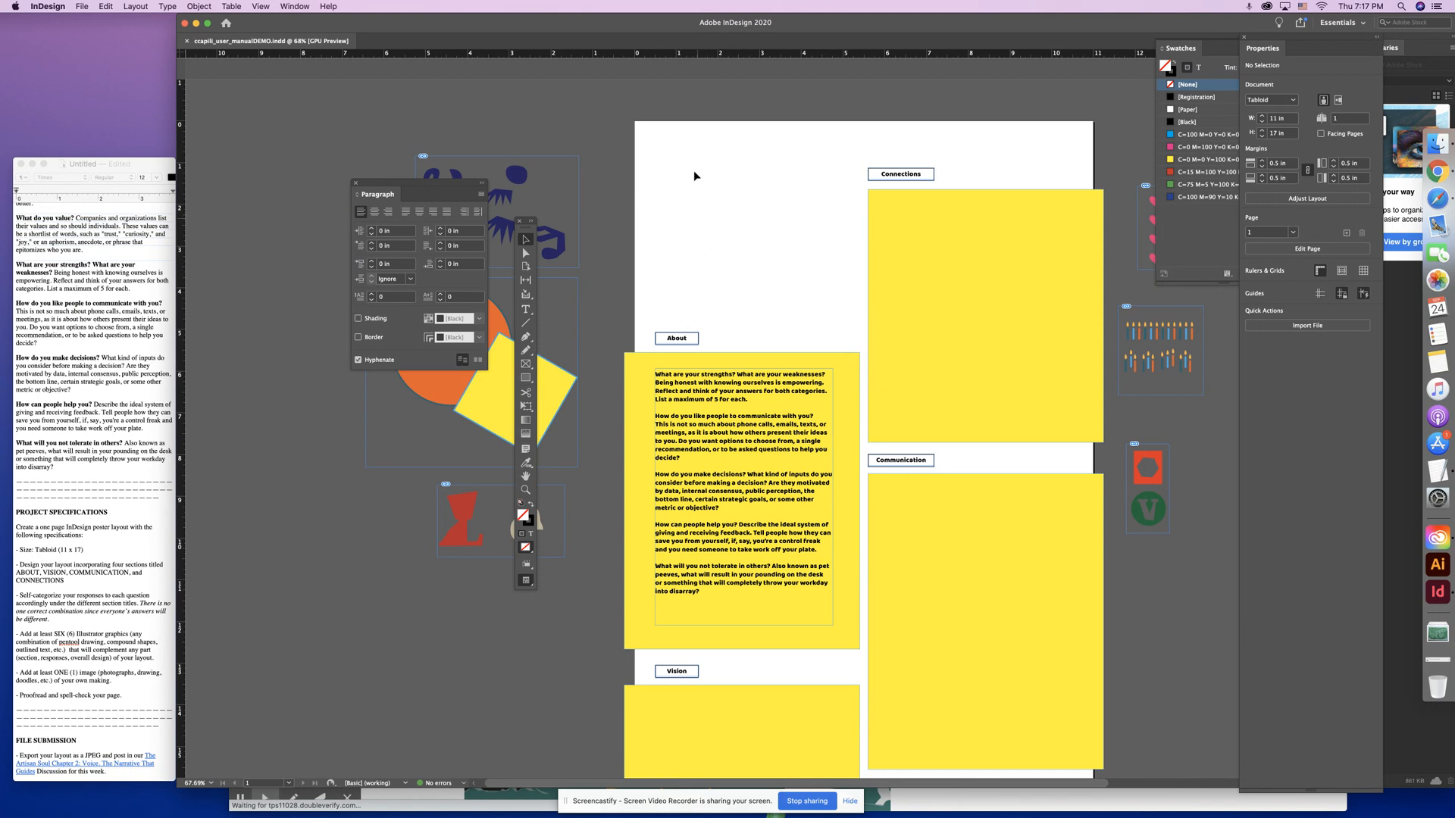
left_click(816, 363)
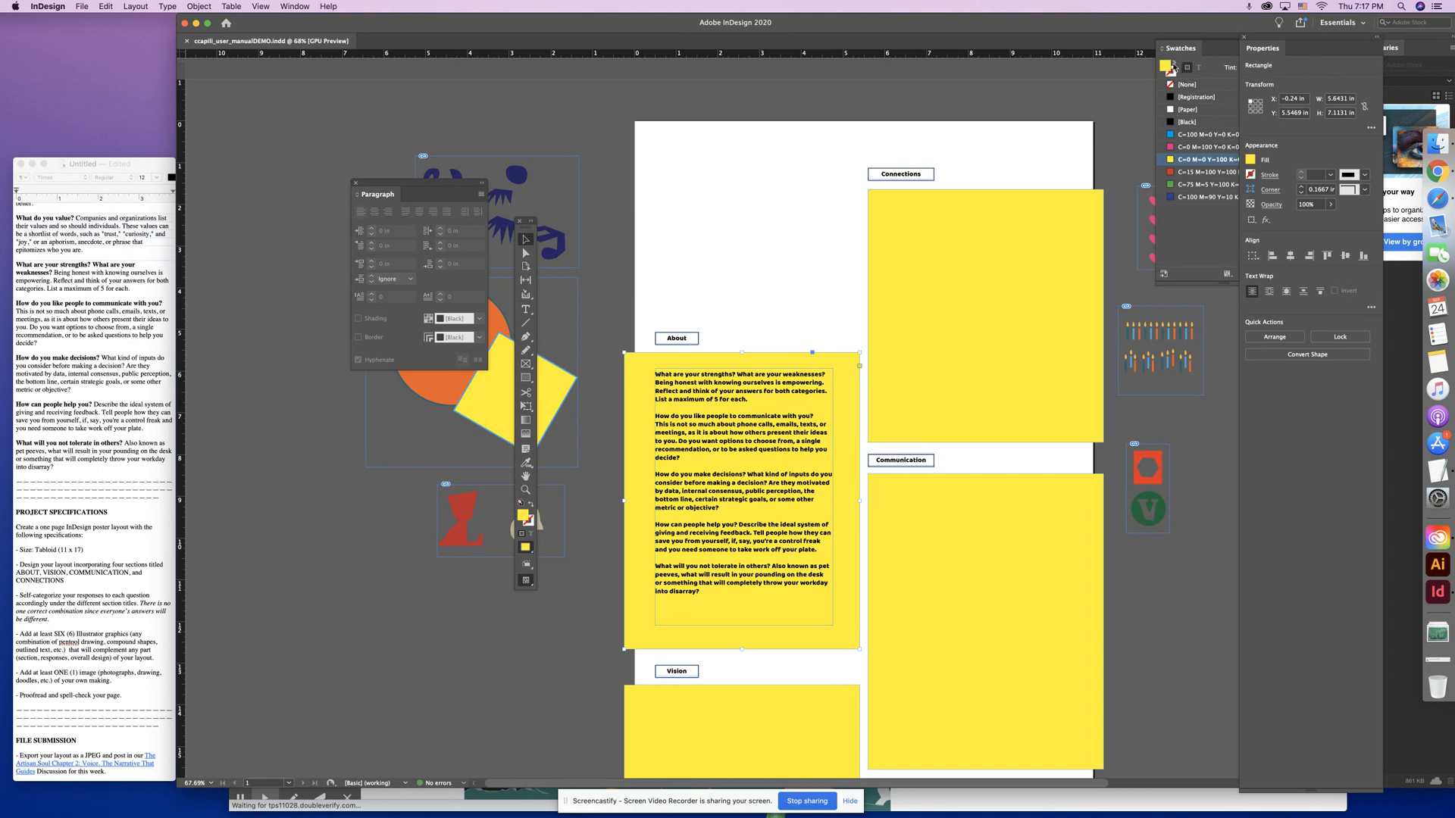
left_click(1187, 121)
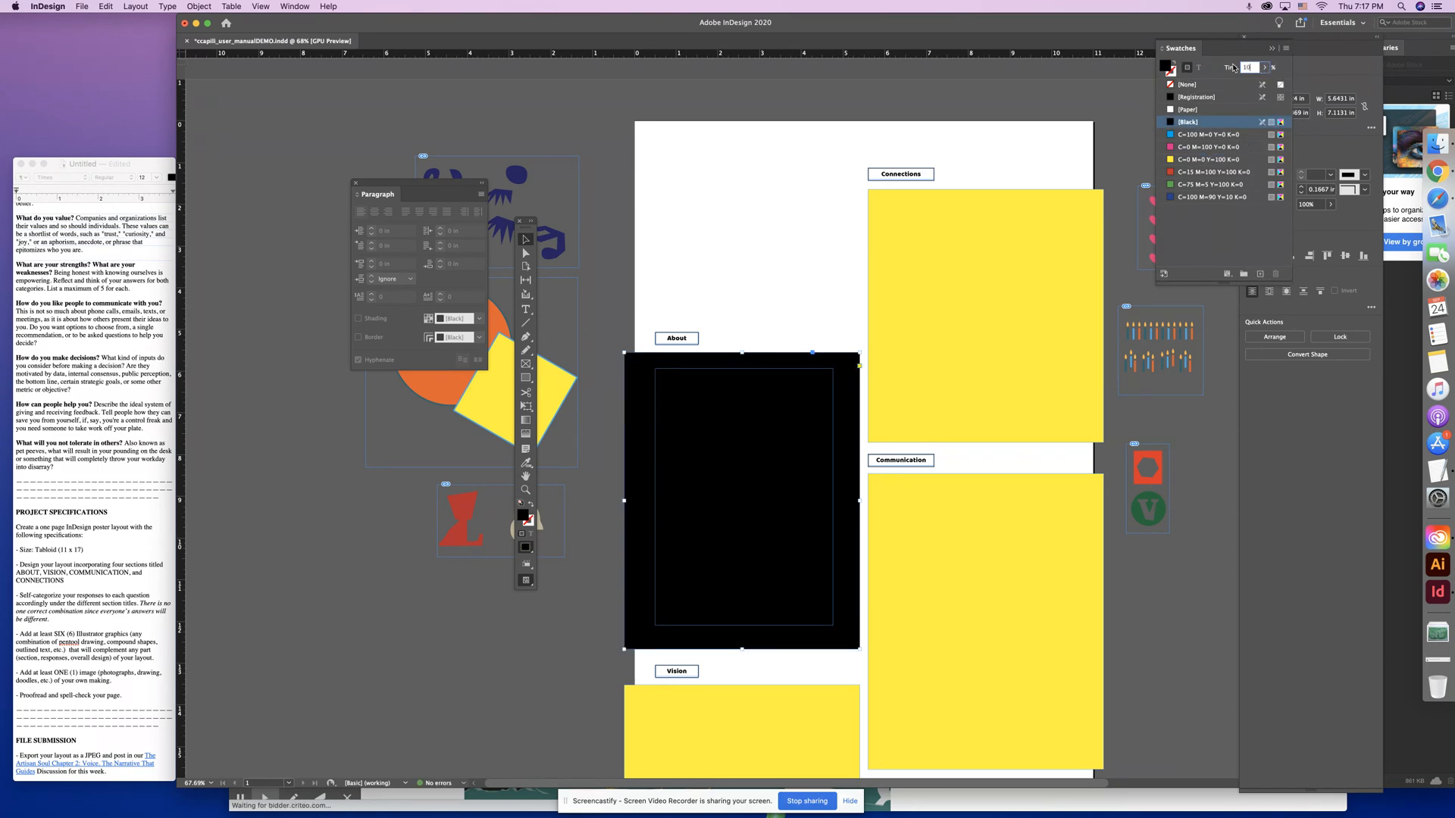
key("Return")
left_click(1080, 280)
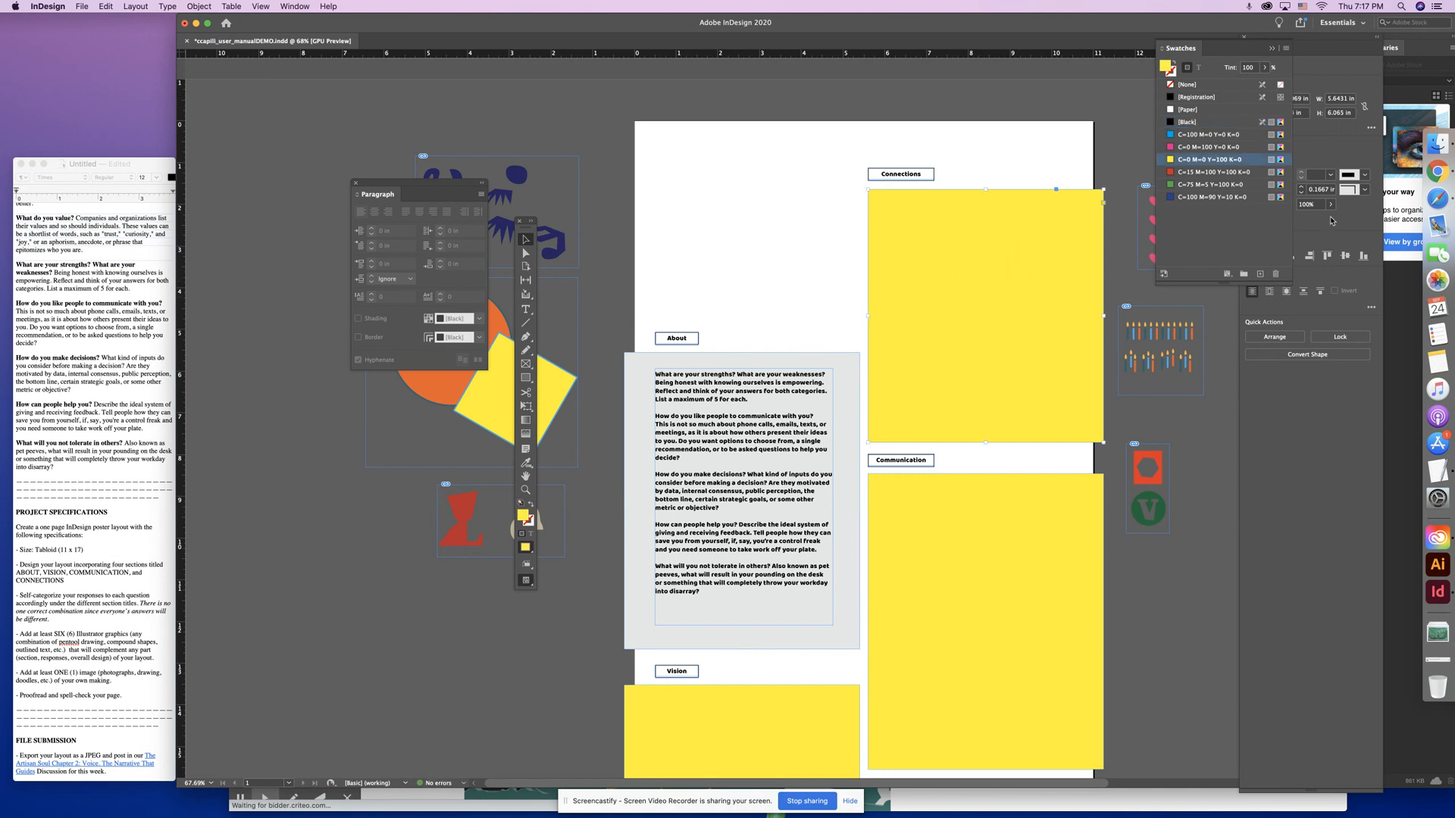
left_click(773, 297)
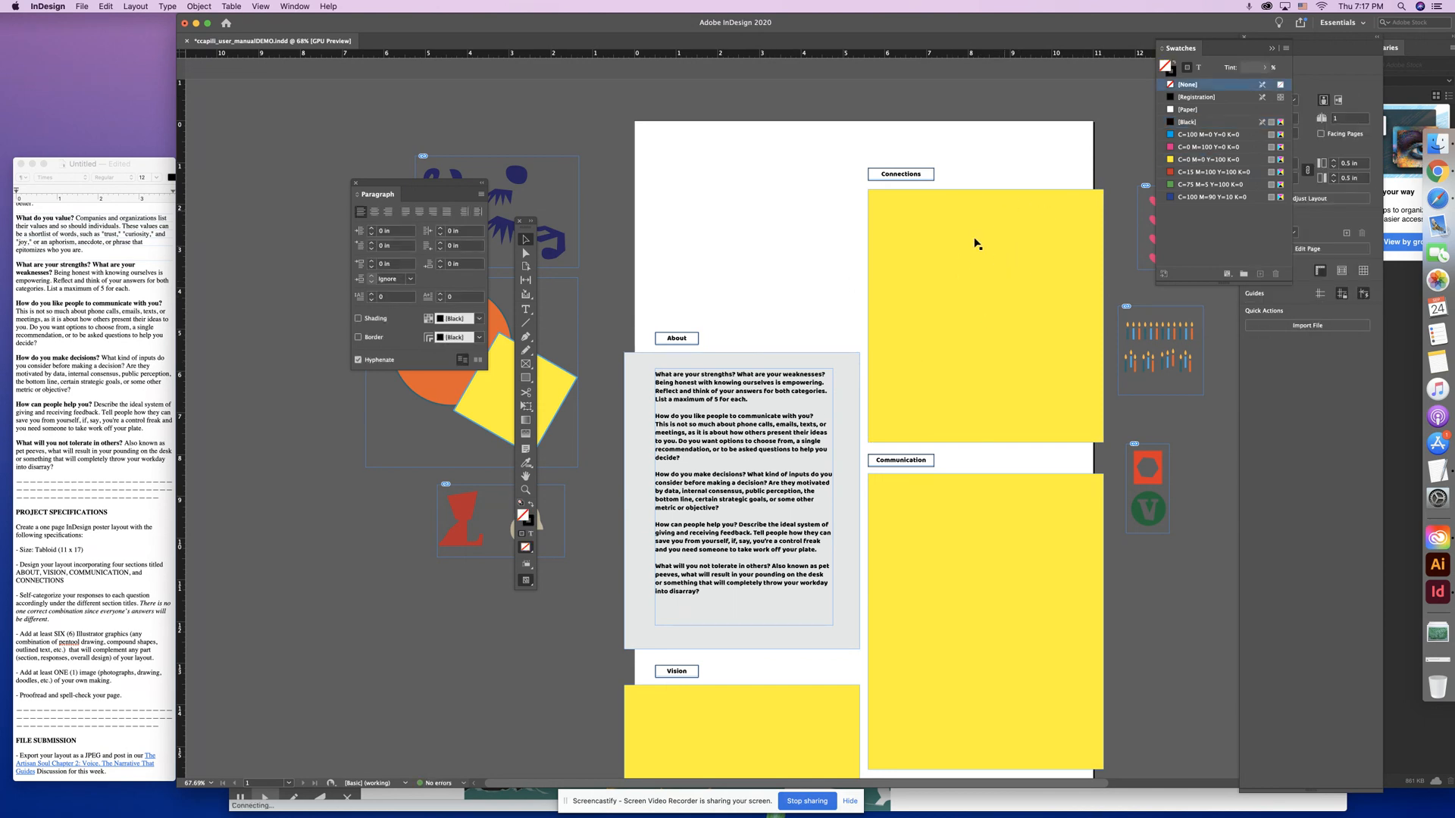
- Fill Connections' background rectangle with the Black swatch at a 10% tint
left_click(908, 234)
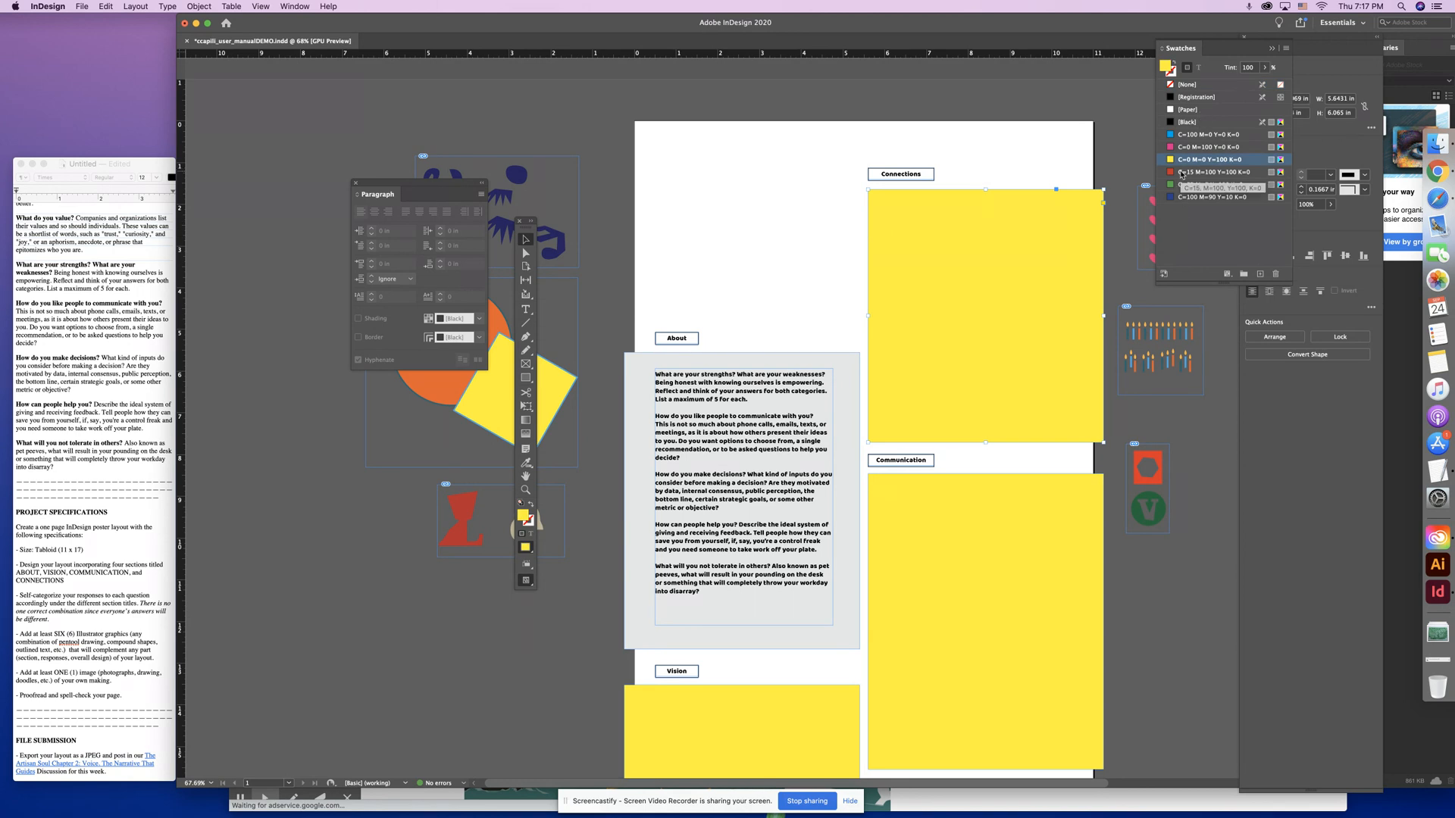
left_click(1188, 122)
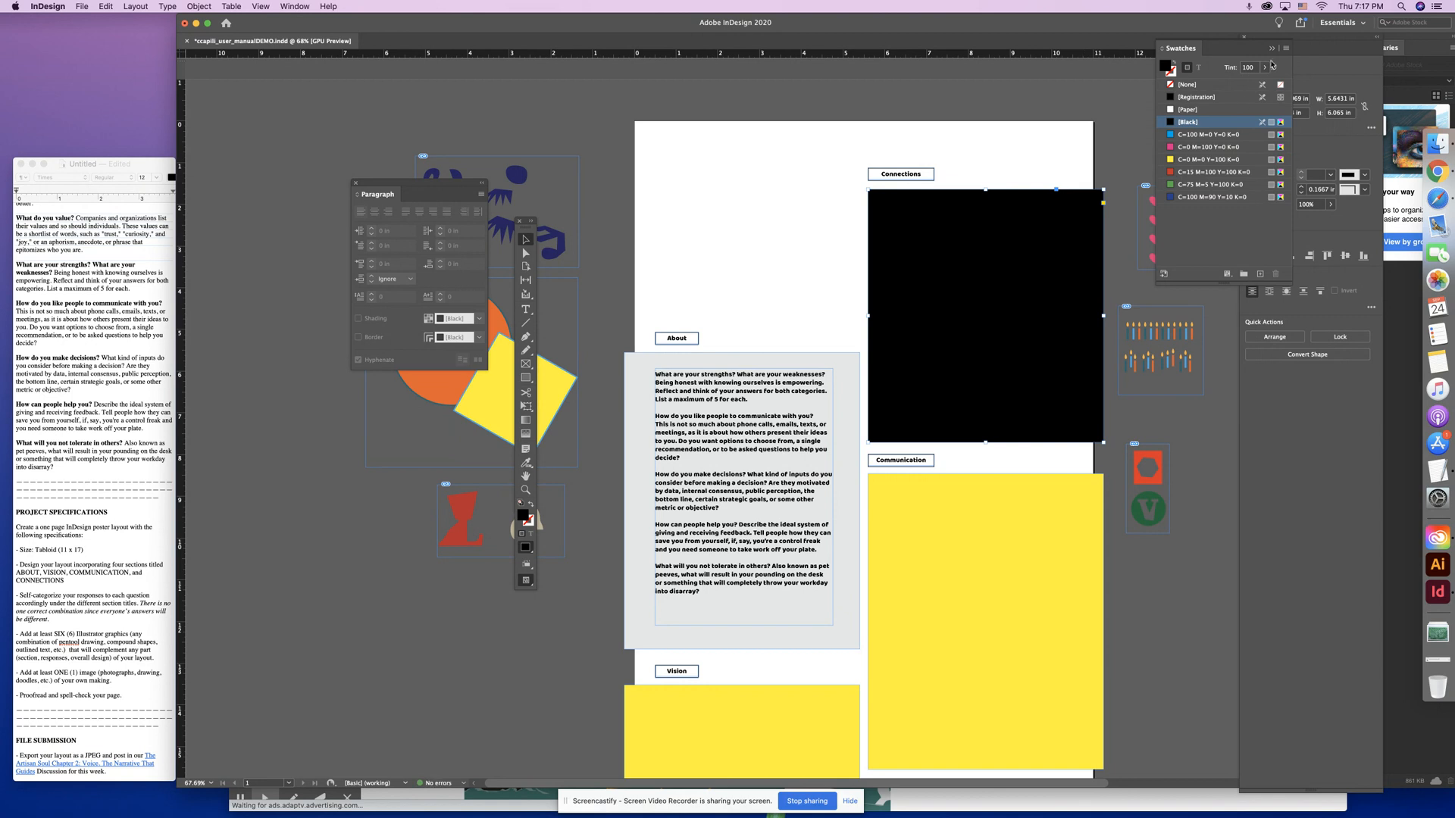
left_click_drag(1253, 70, 1237, 67)
key("Return")
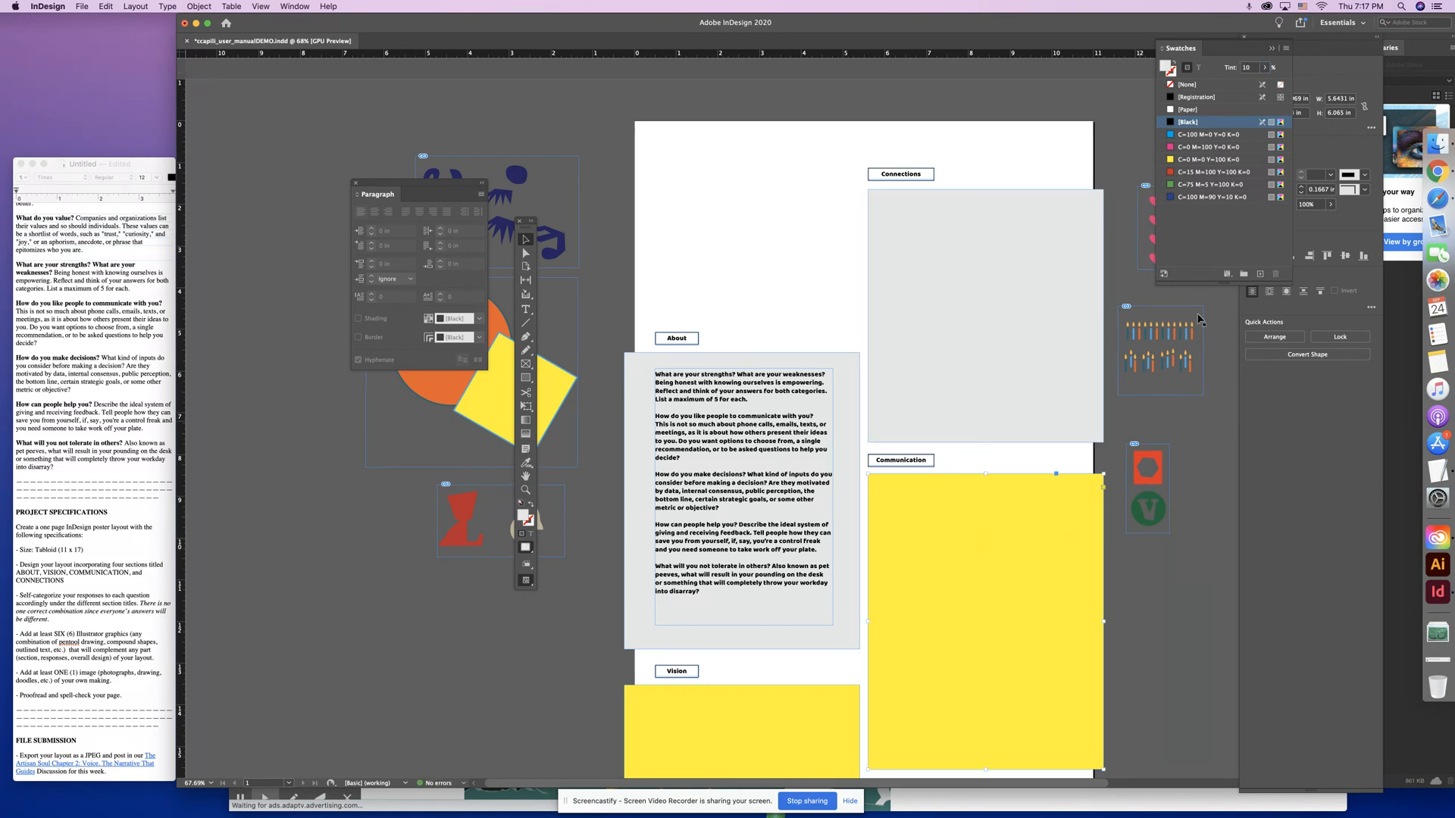
- Try a 10% tint of the yellow fill on Communication's background rectangle and undo it
left_click(989, 546)
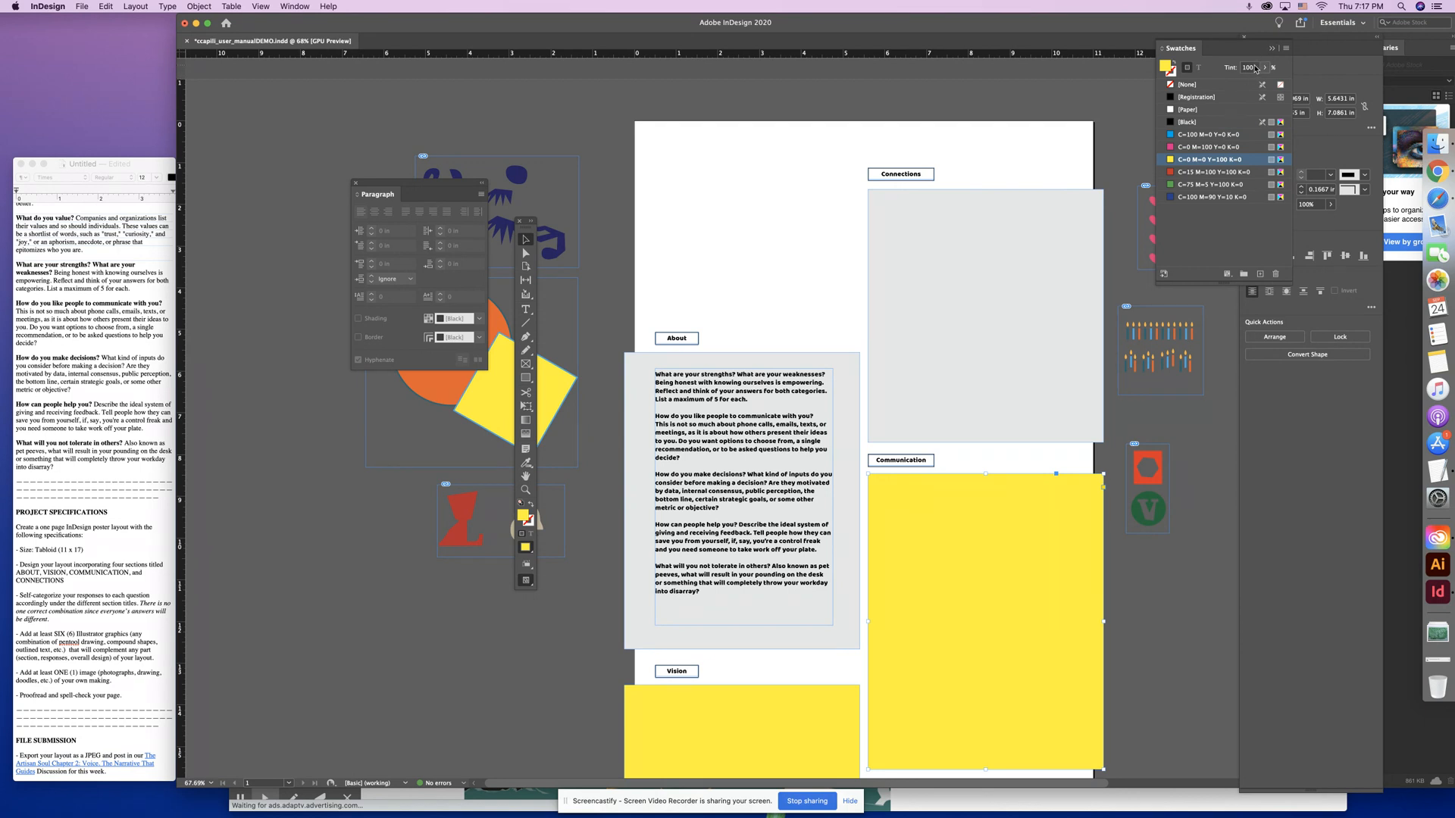
left_click_drag(1256, 67, 1230, 68)
key("Return")
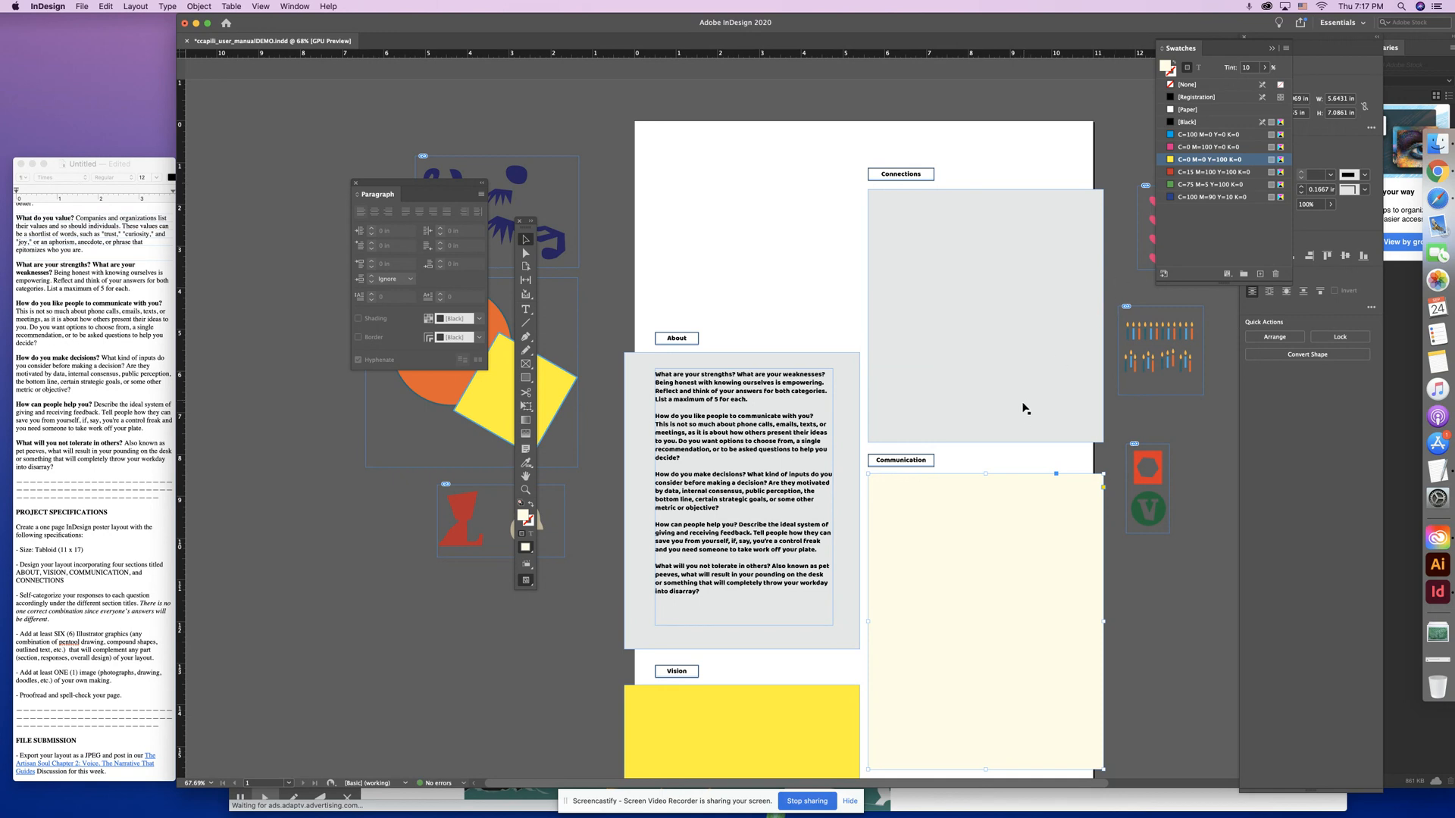
key("super+z")
- Fill Communication's background rectangle with the Black swatch at a 10% tint
left_click(1200, 123)
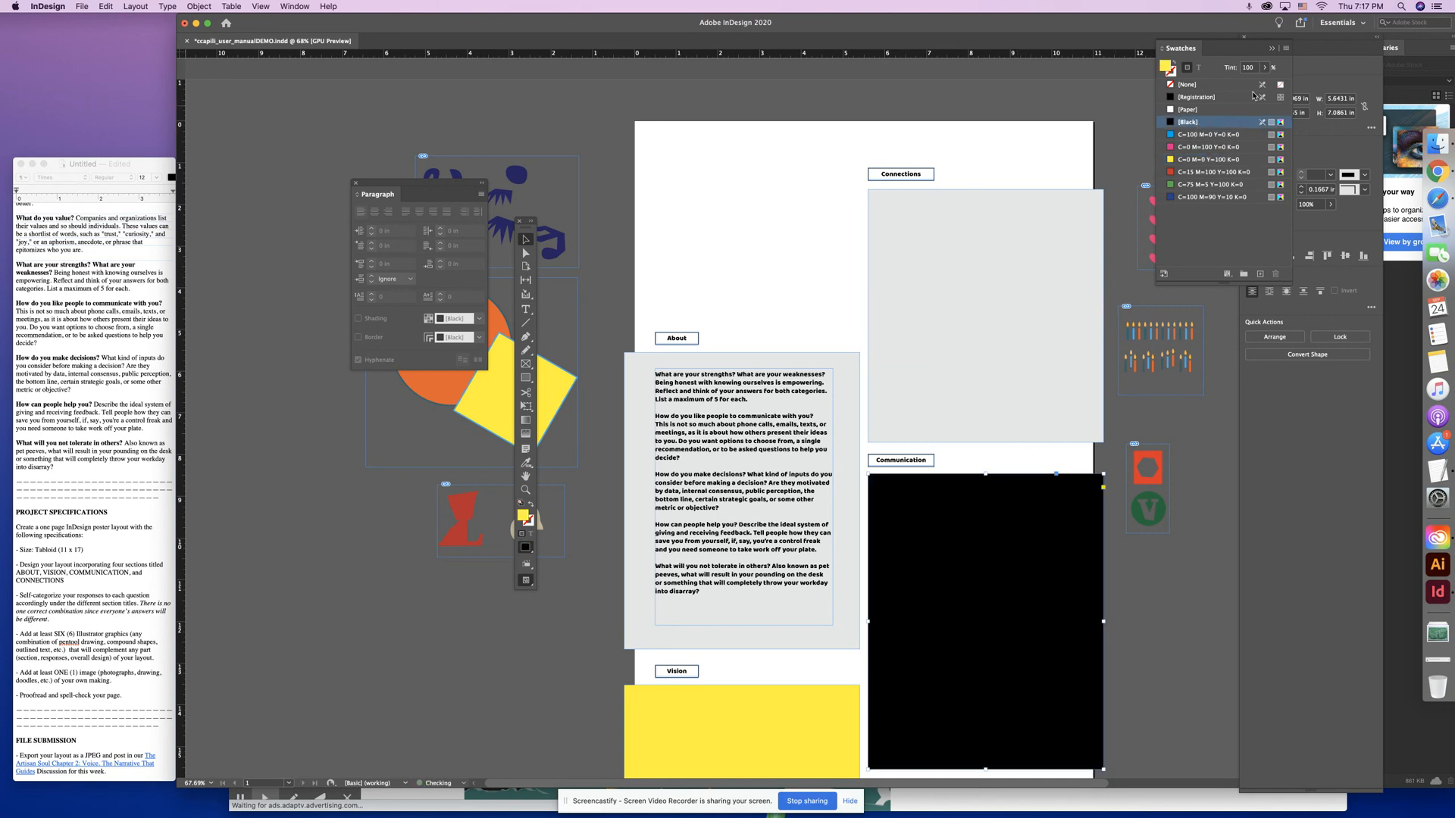
left_click(1222, 66)
key("Return")
- Fill Vision's background rectangle with the Black swatch at a 10% tint and deselect it
left_click(784, 710)
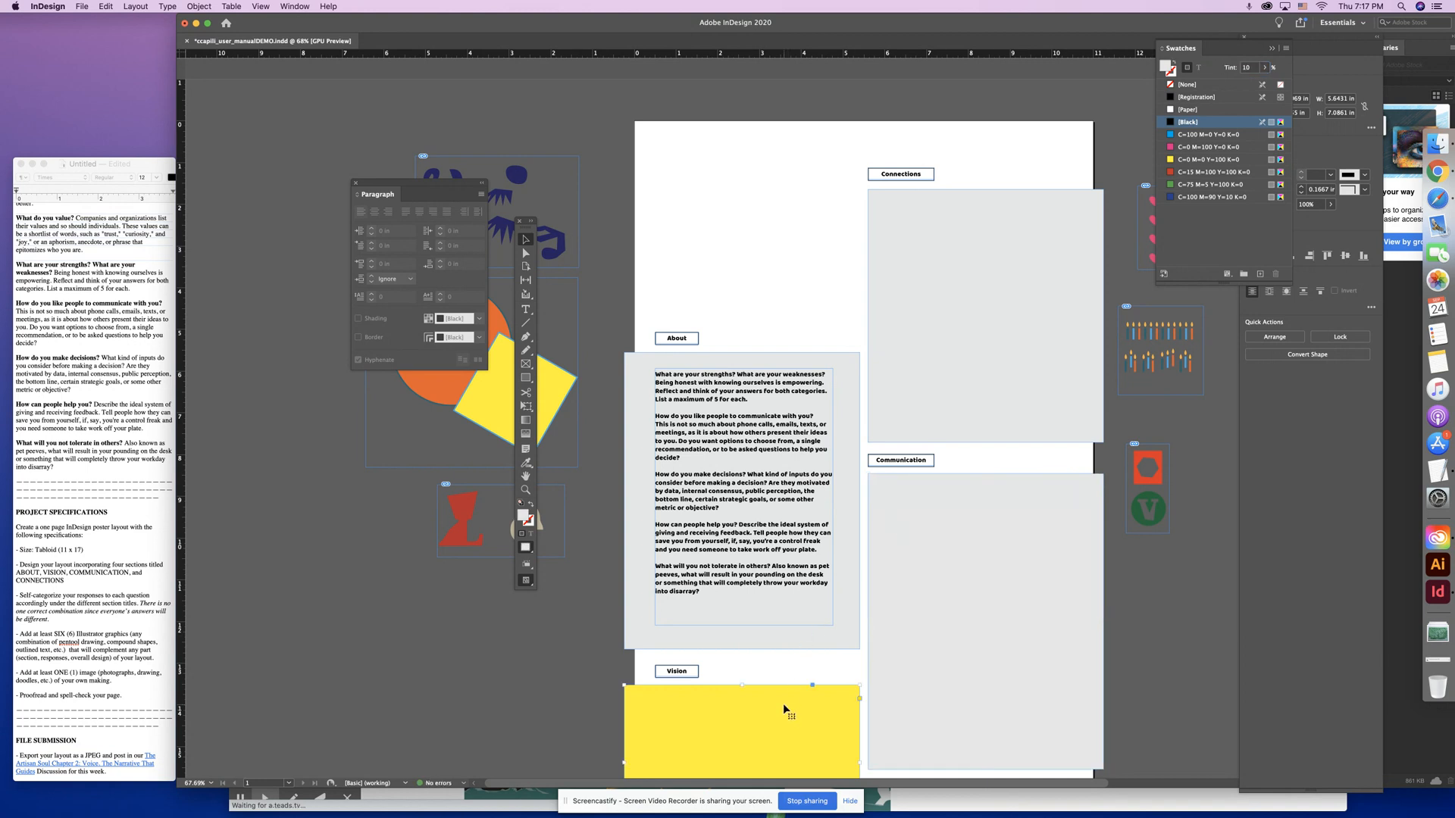
left_click(1183, 123)
left_click(1221, 68)
type("1")
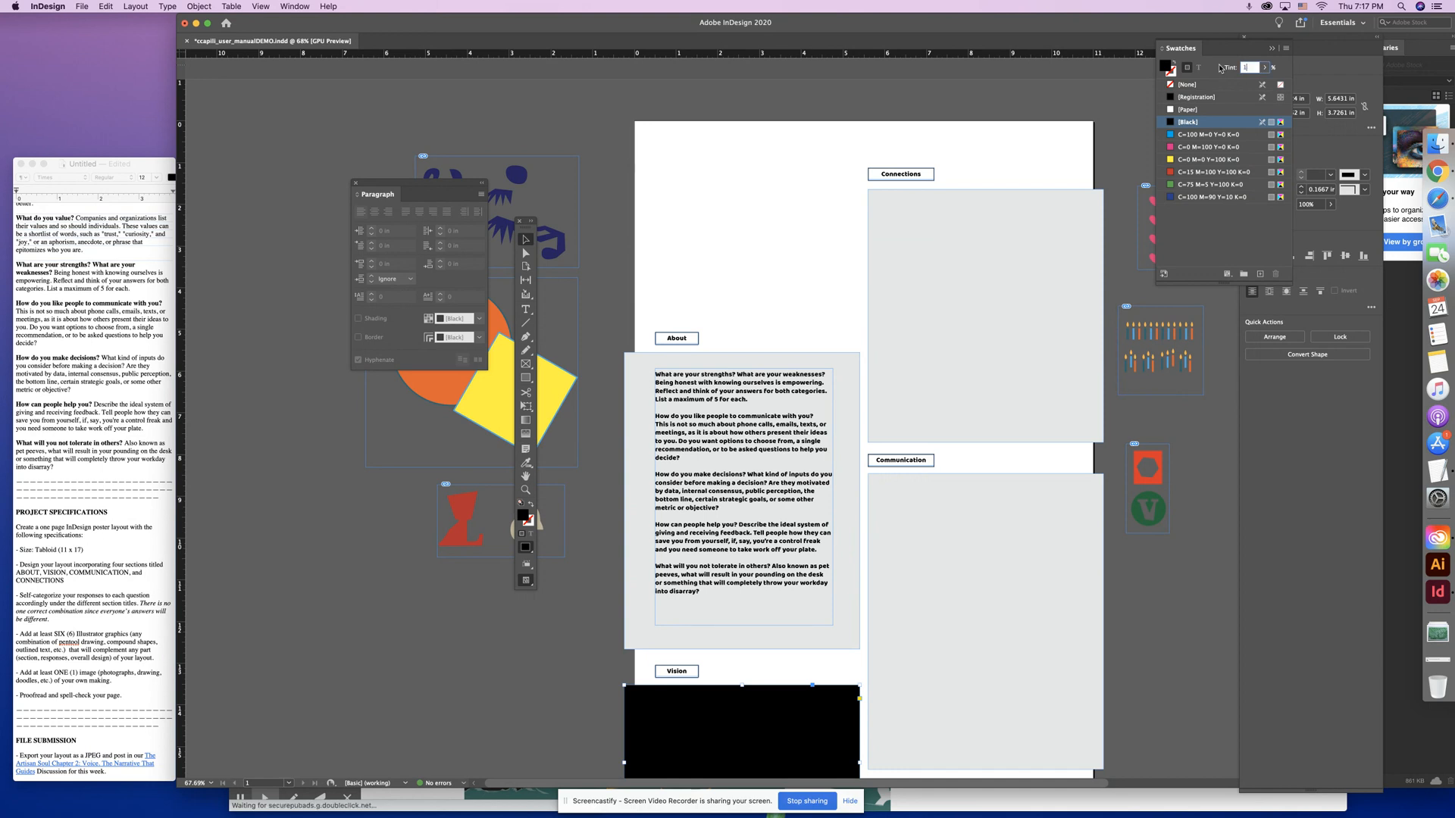
type("0")
key("Return")
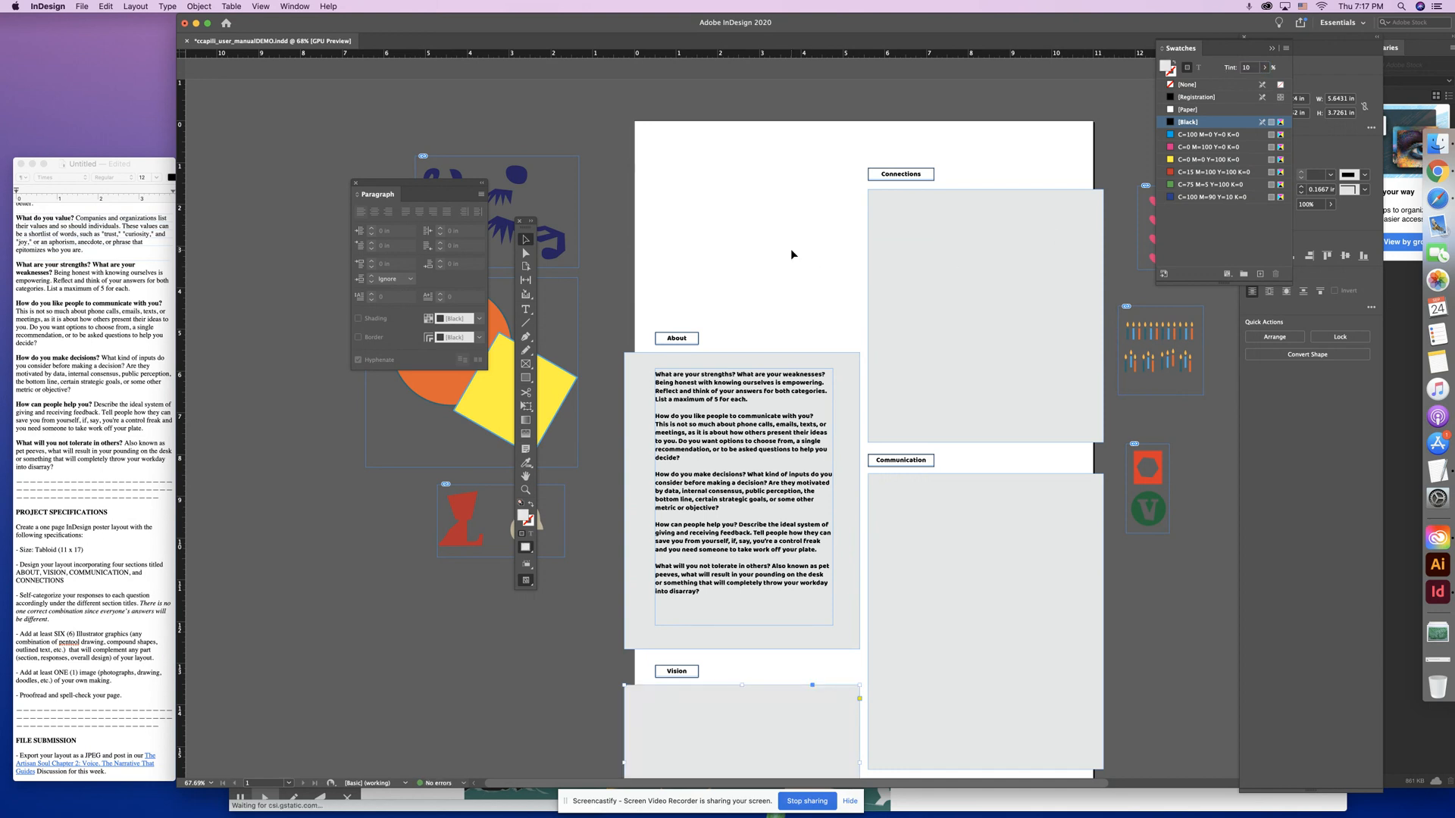
left_click(792, 255)
- Duplicate About's question text frame onto the Connections and Communication background rectangles, near the upper-left corner of each
left_click_drag(679, 384, 944, 379)
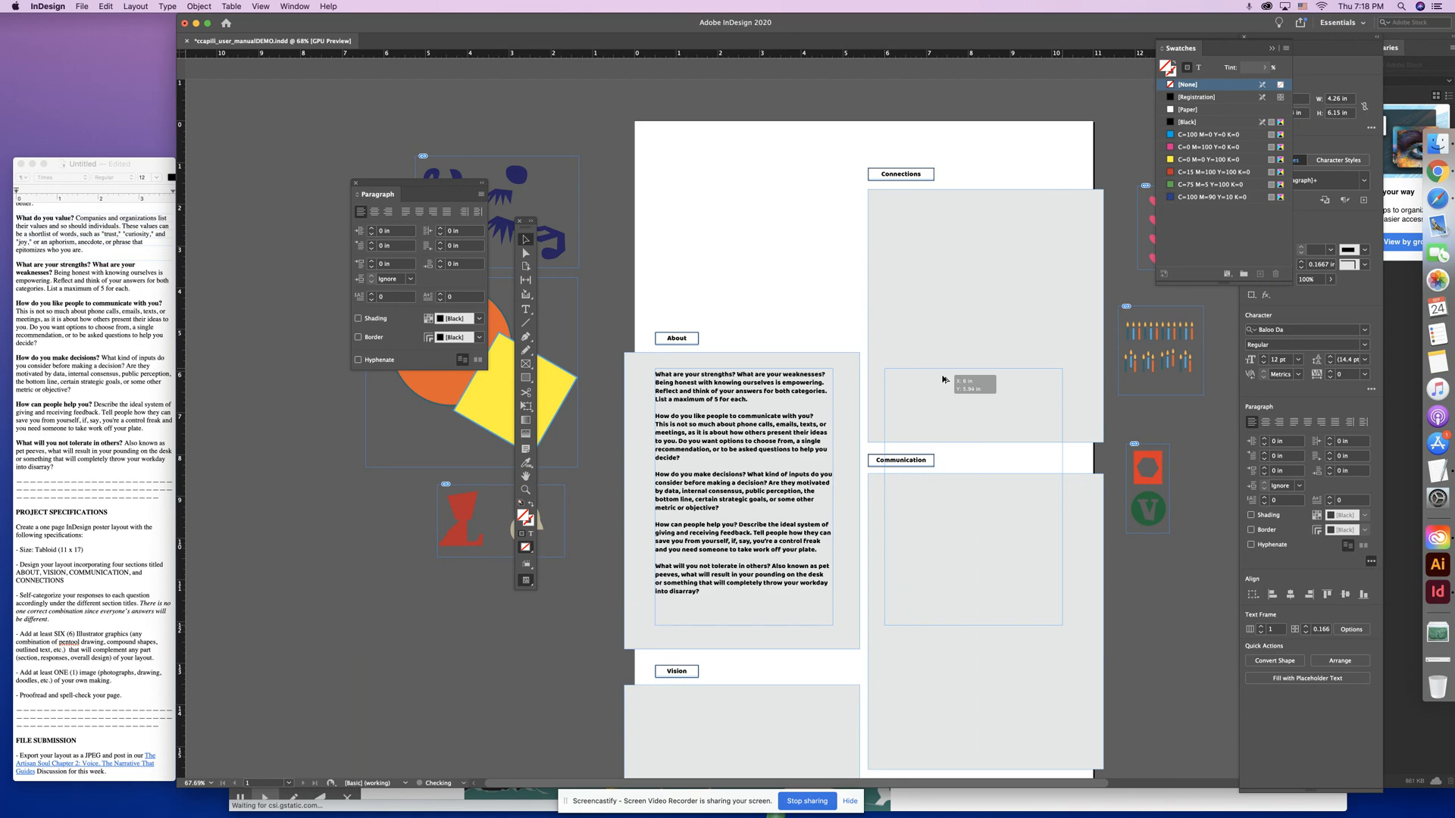
left_click_drag(942, 379, 928, 227)
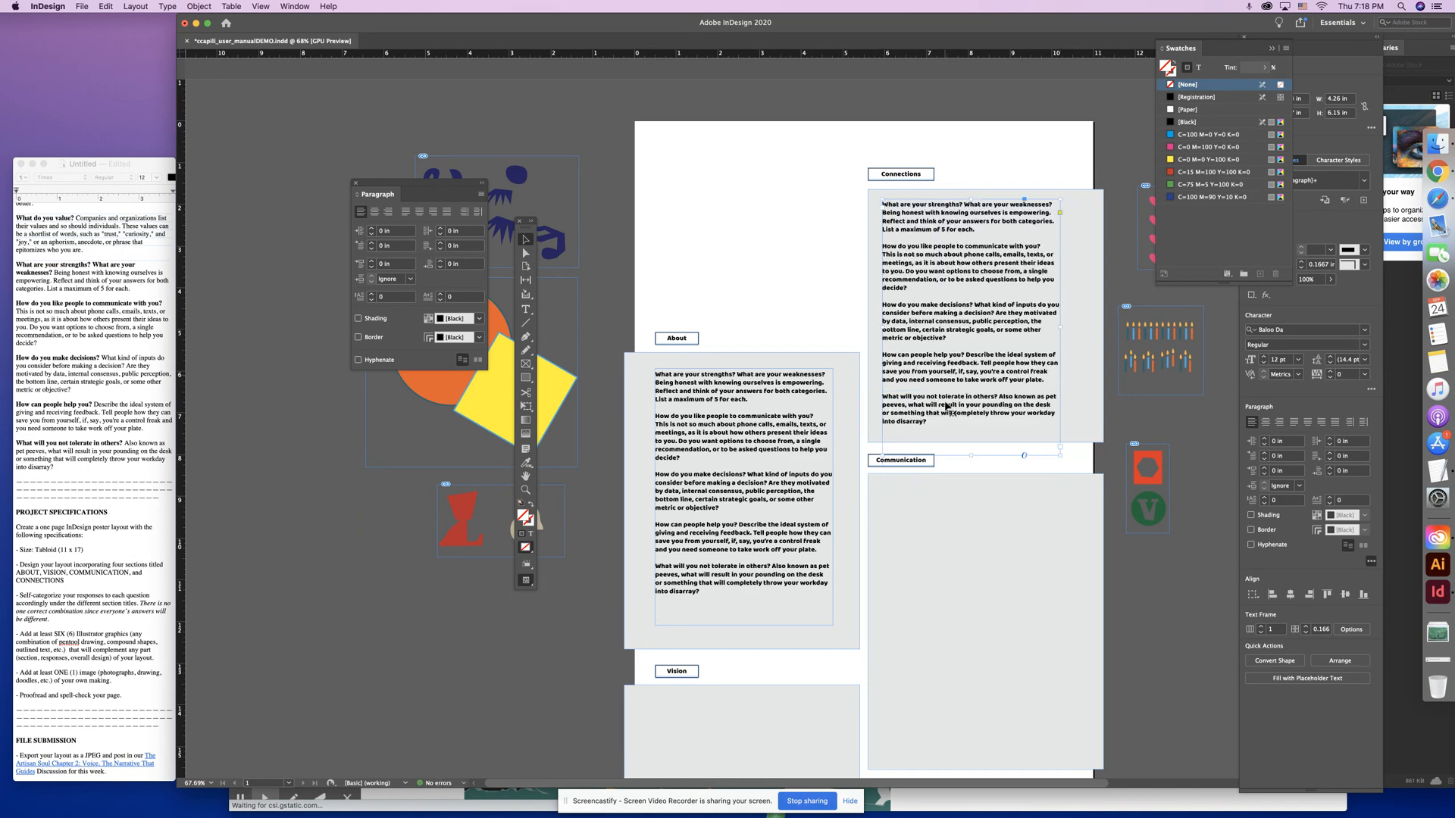
scroll(963, 562, "down", 2)
scroll(963, 561, "right", 2)
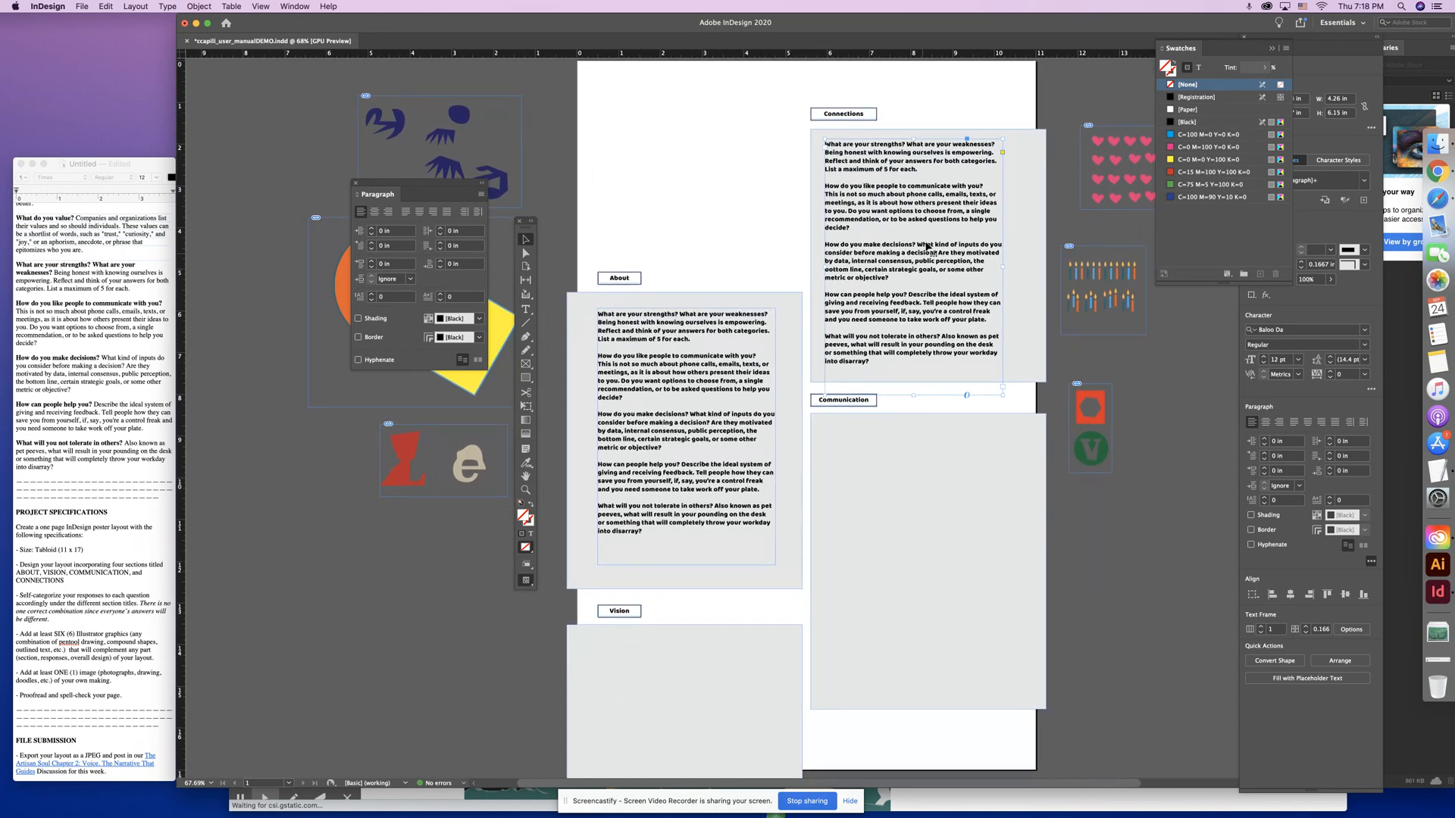
left_click_drag(939, 211, 934, 499)
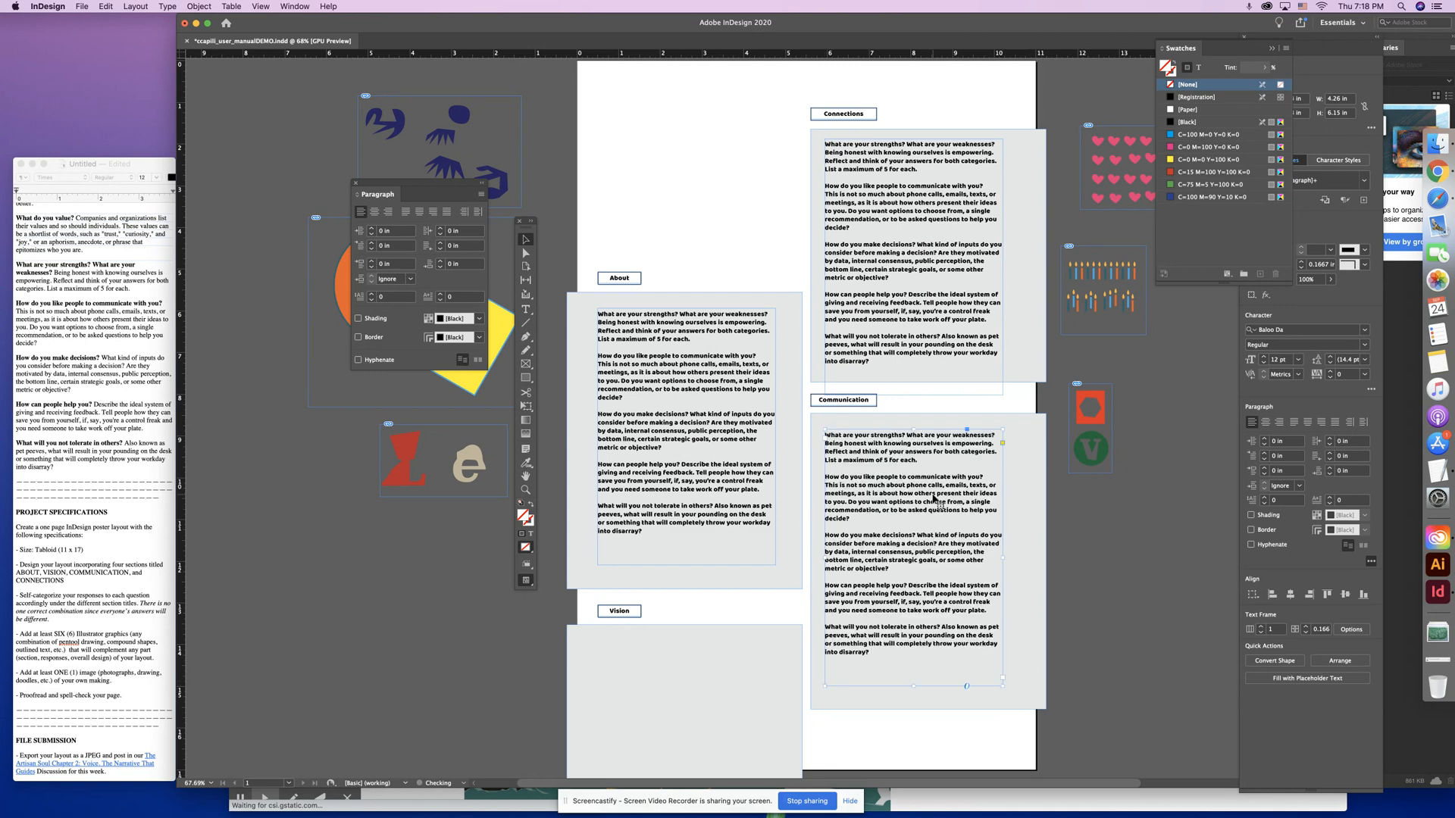
left_click(735, 212)
- Shorten Communication's background rectangle from its lower edge to match the height of Connections' rectangle
left_click(1042, 602)
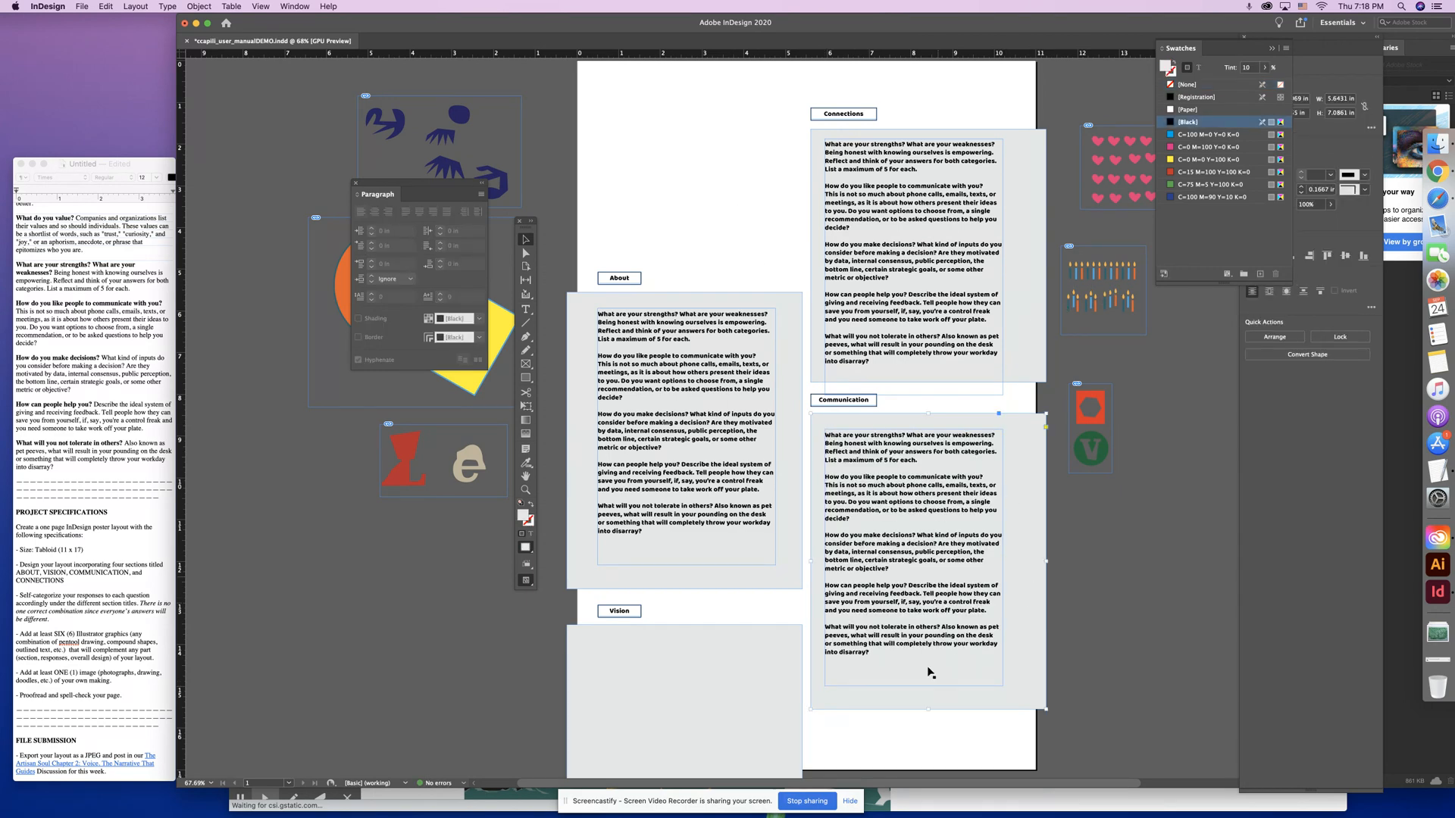
left_click_drag(928, 709, 923, 668)
left_click(669, 759)
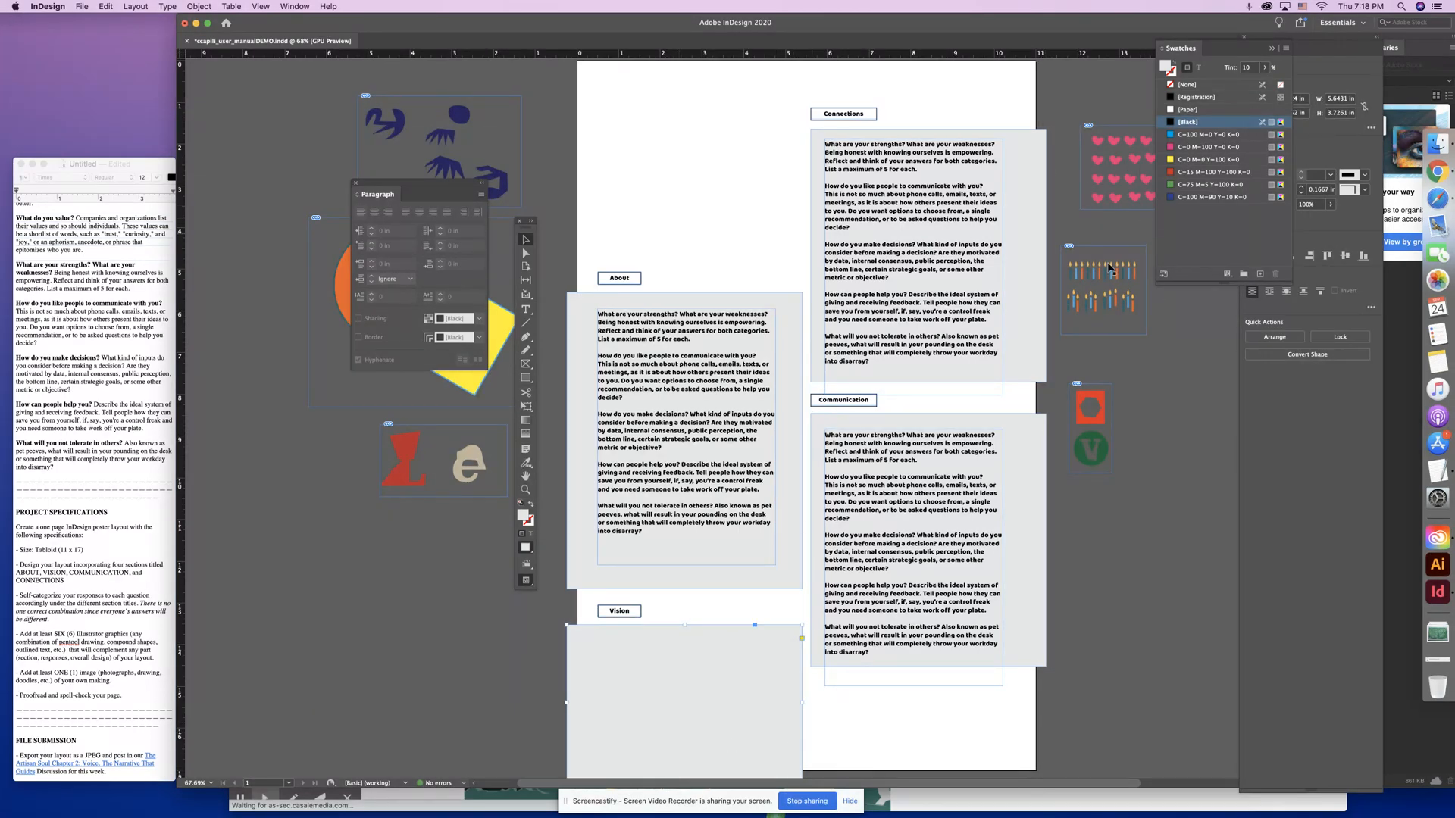
- Try to move the candle artwork from the pasteboard onto About's lower edge, and undo the move
scroll(1103, 292, "right", 3)
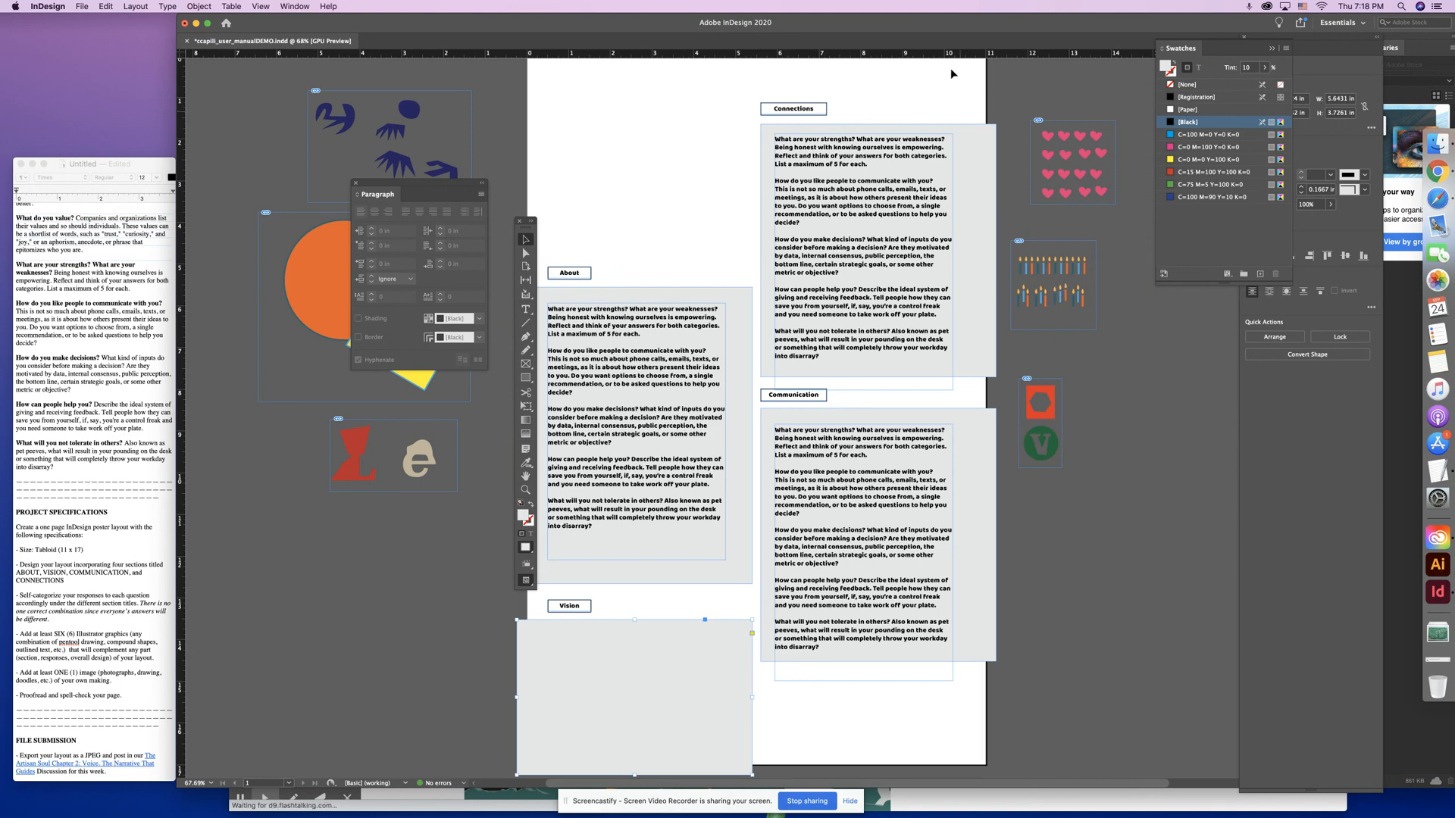
left_click_drag(1082, 294, 708, 551)
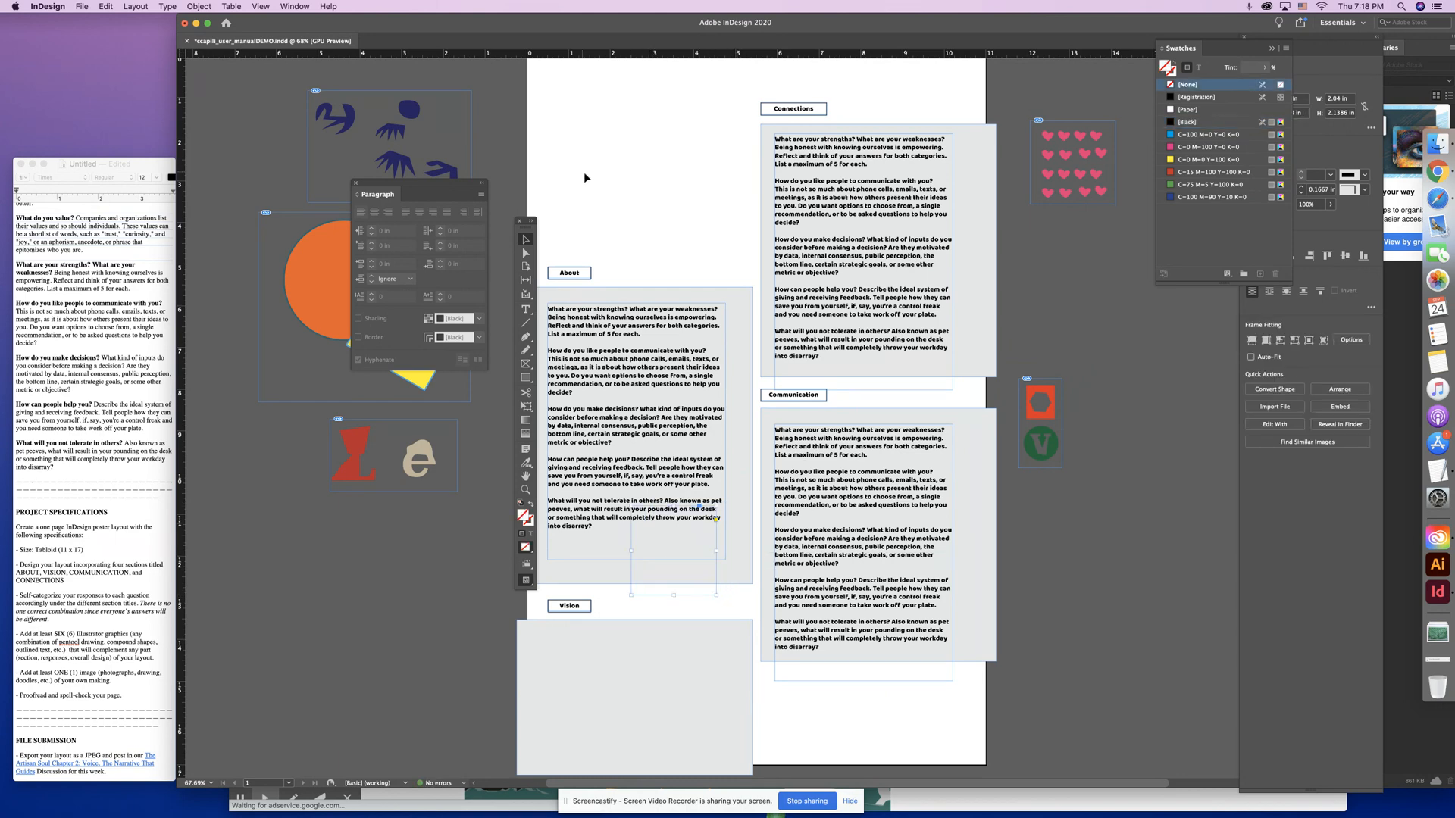
key("super+z")
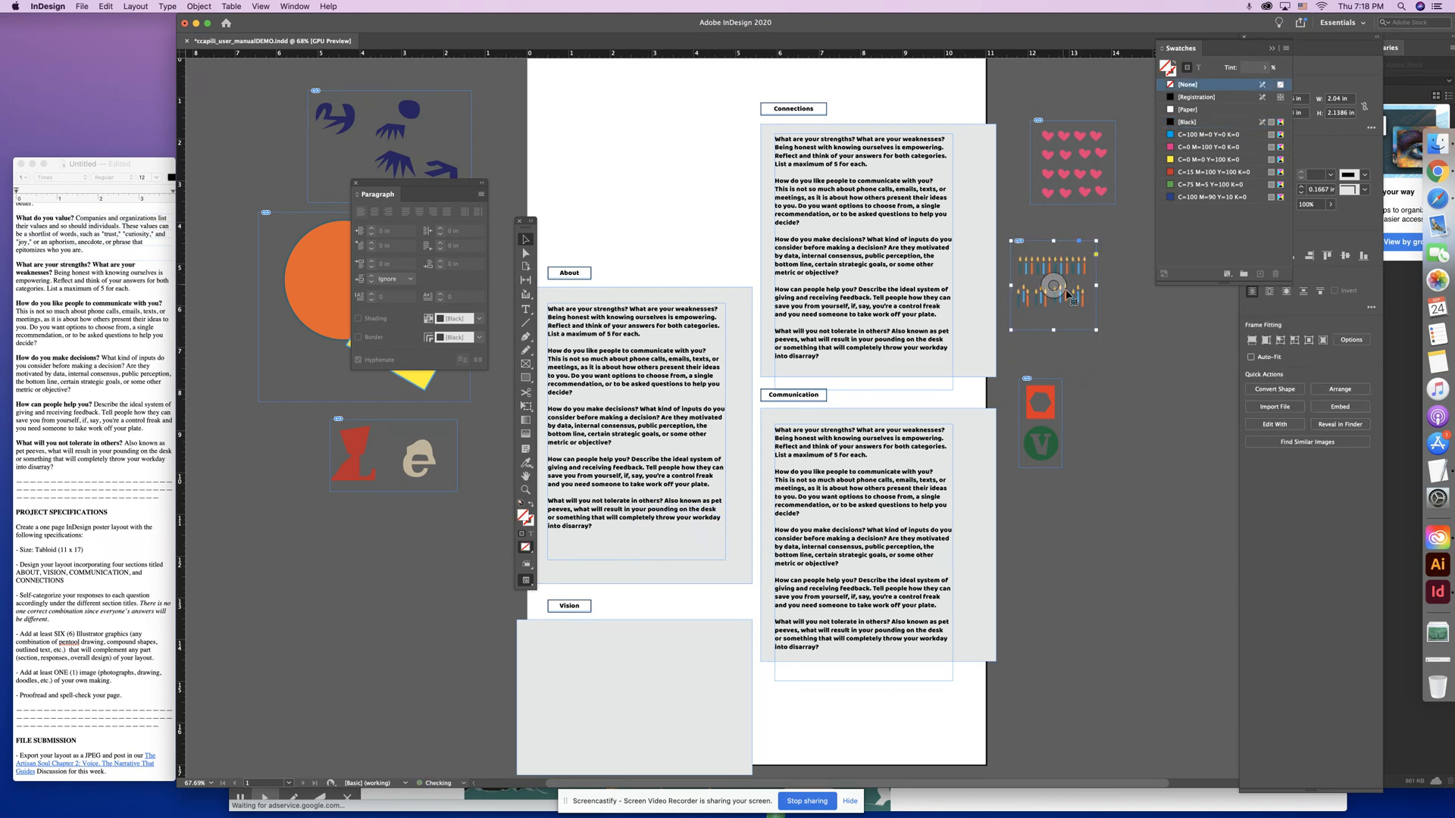
- Move the candle artwork from the pasteboard onto the page, bring it to the front, and place it across About's lower edge
left_click_drag(1077, 297, 721, 229)
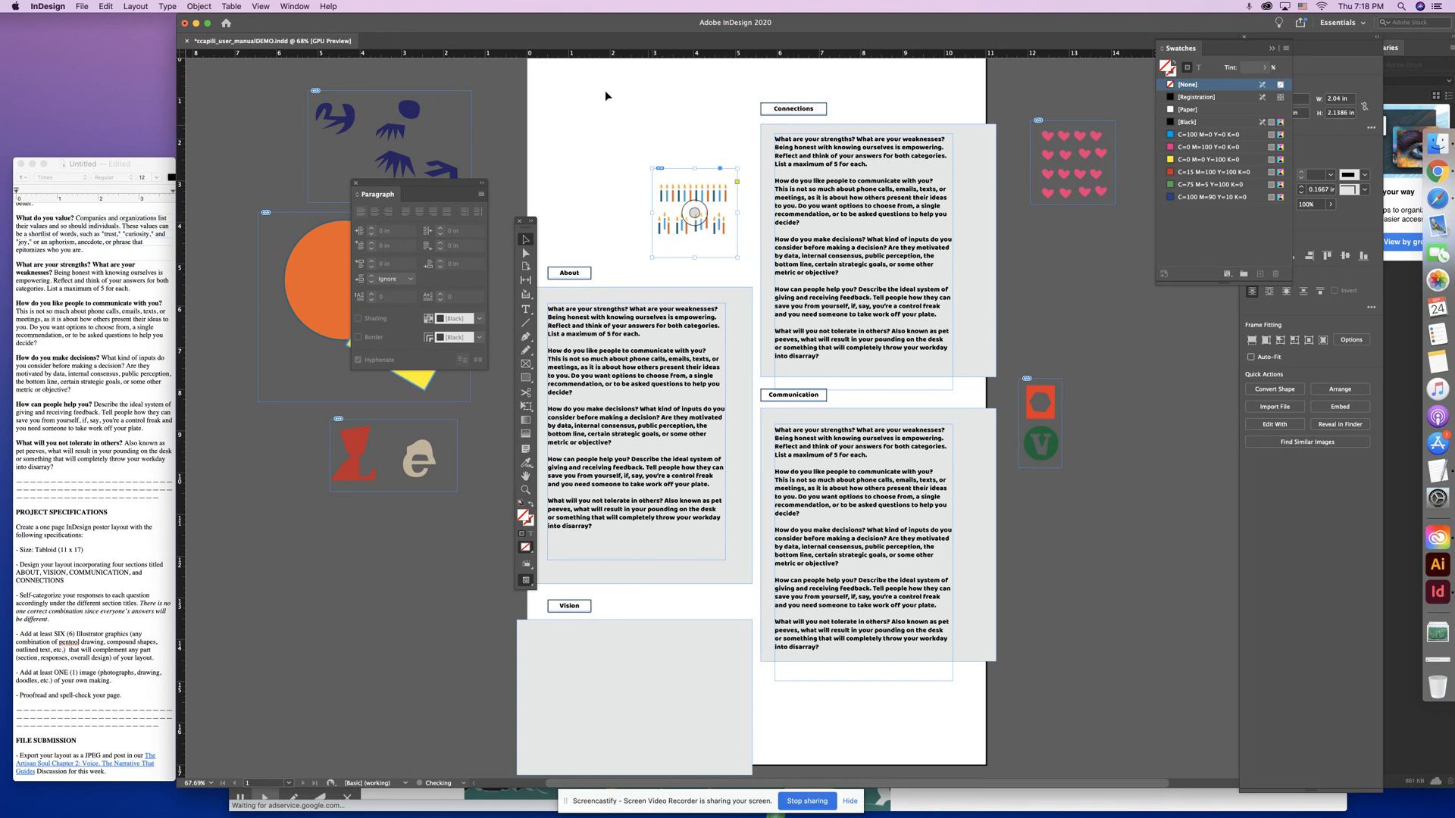
left_click(261, 7)
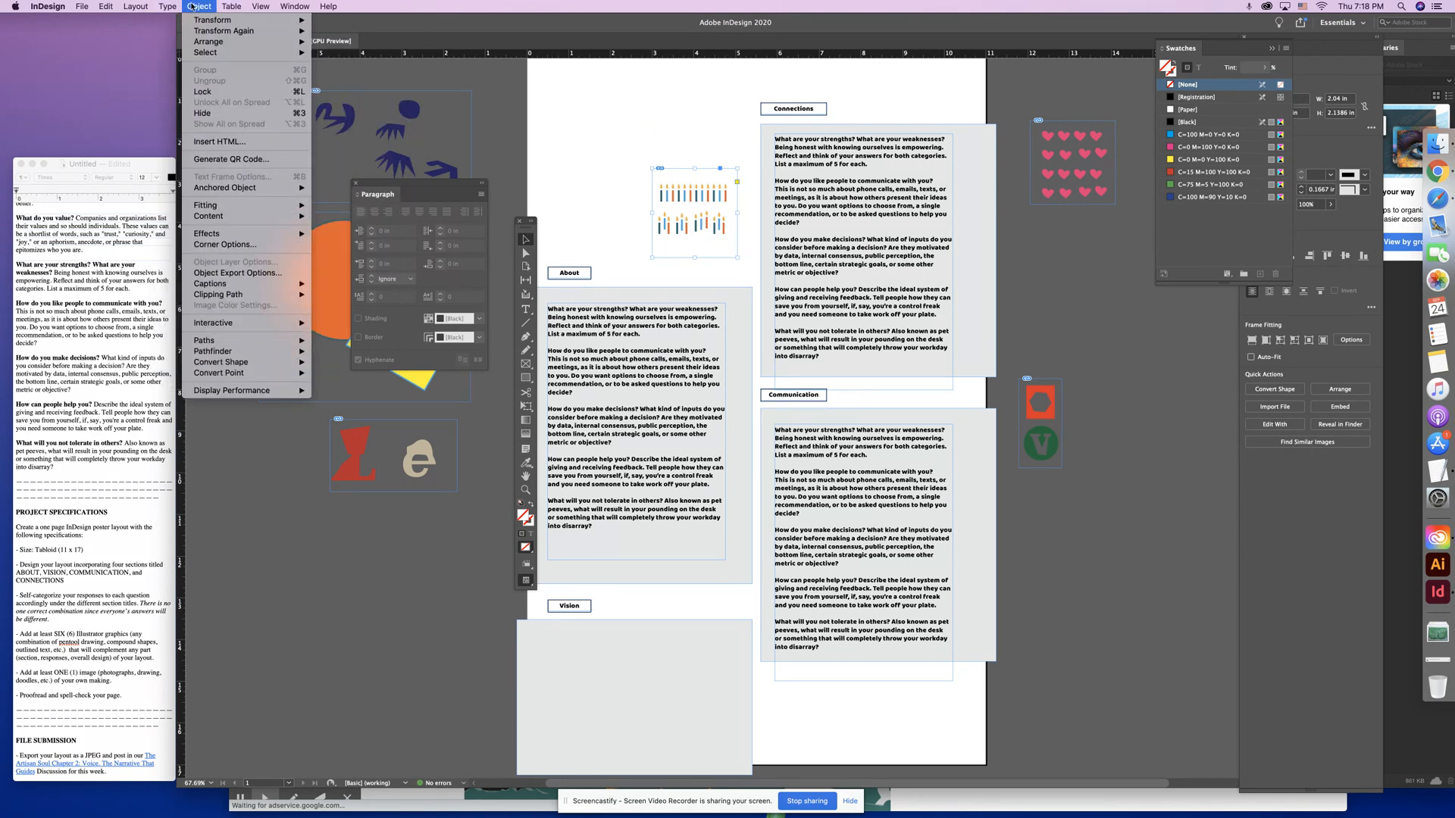
mouse_move(208, 42)
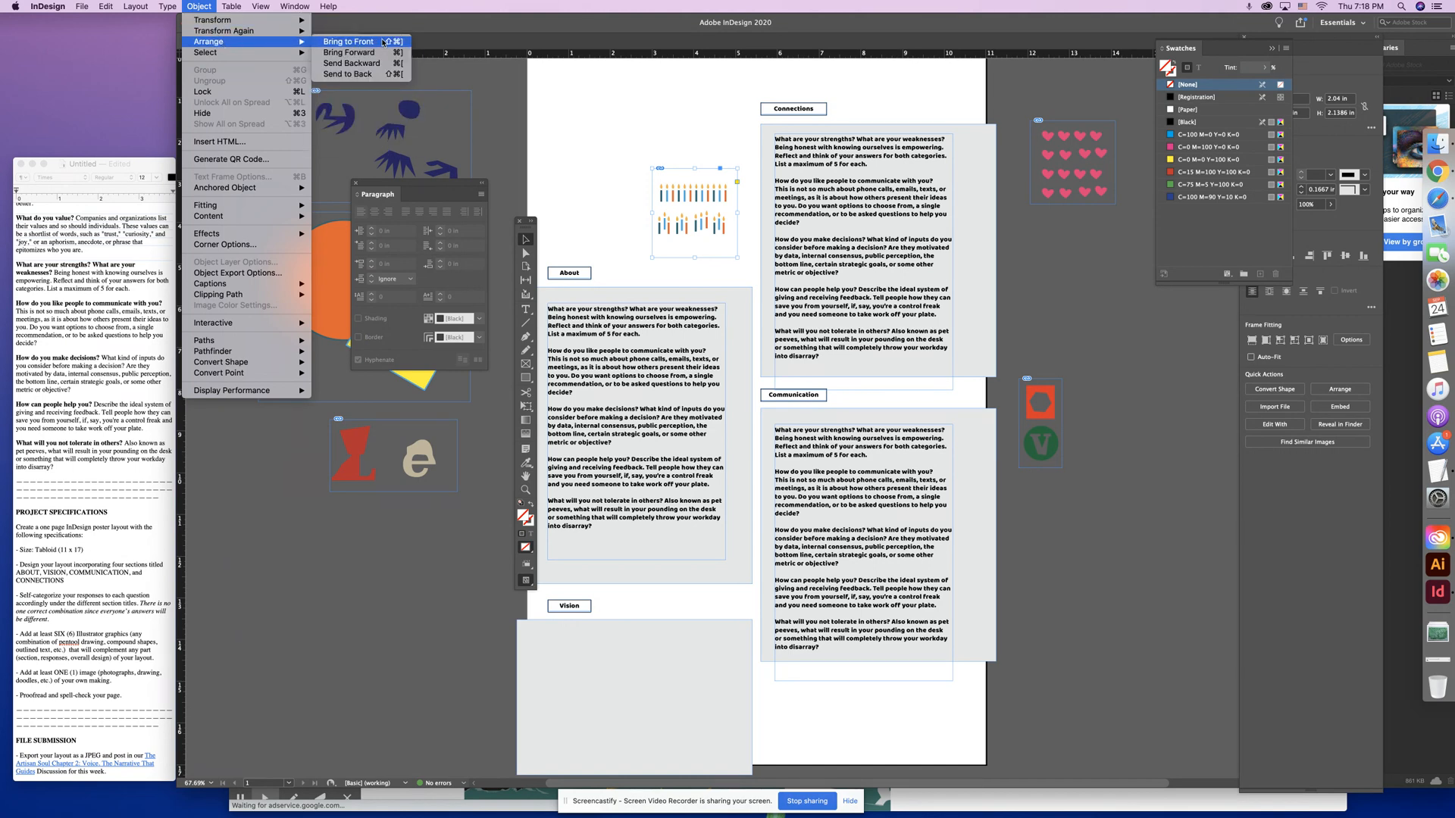
left_click(602, 143)
left_click_drag(704, 203, 720, 565)
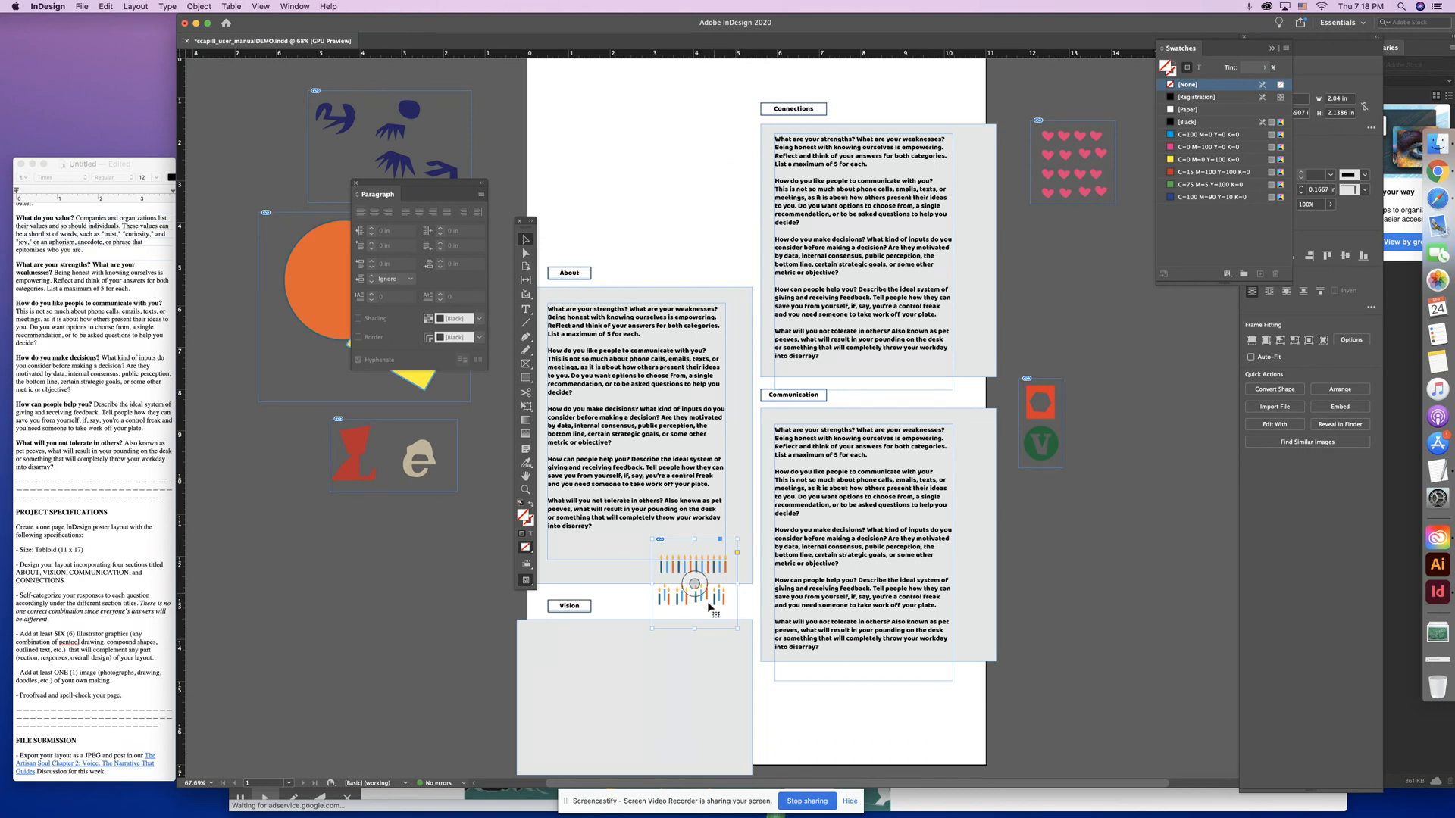
- Crop the candle frame to its lower row, about 0.79 in tall, and move it to about X 1.75 in, Y 12.41 in
left_click_drag(695, 628, 690, 580)
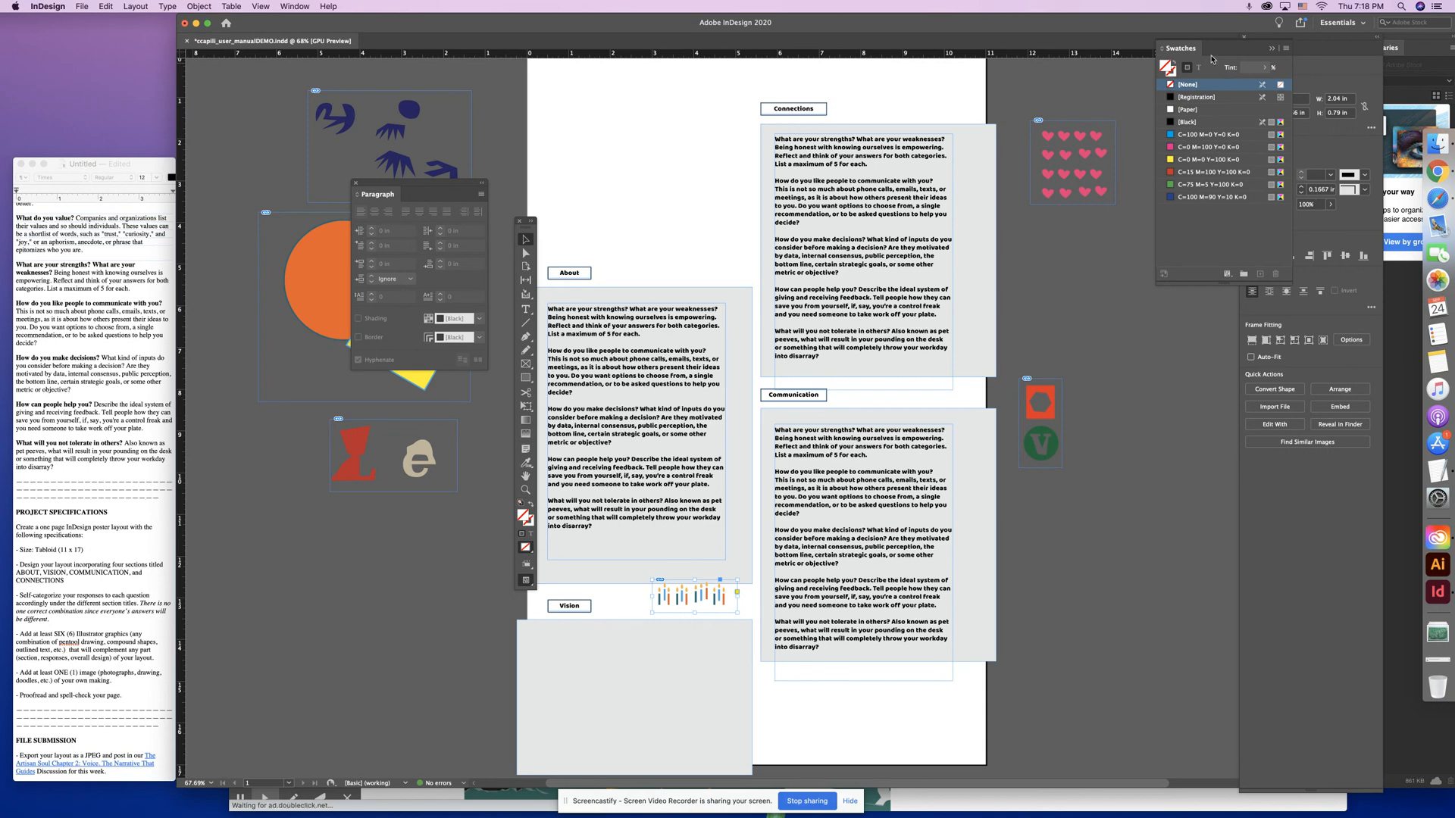
left_click(1273, 49)
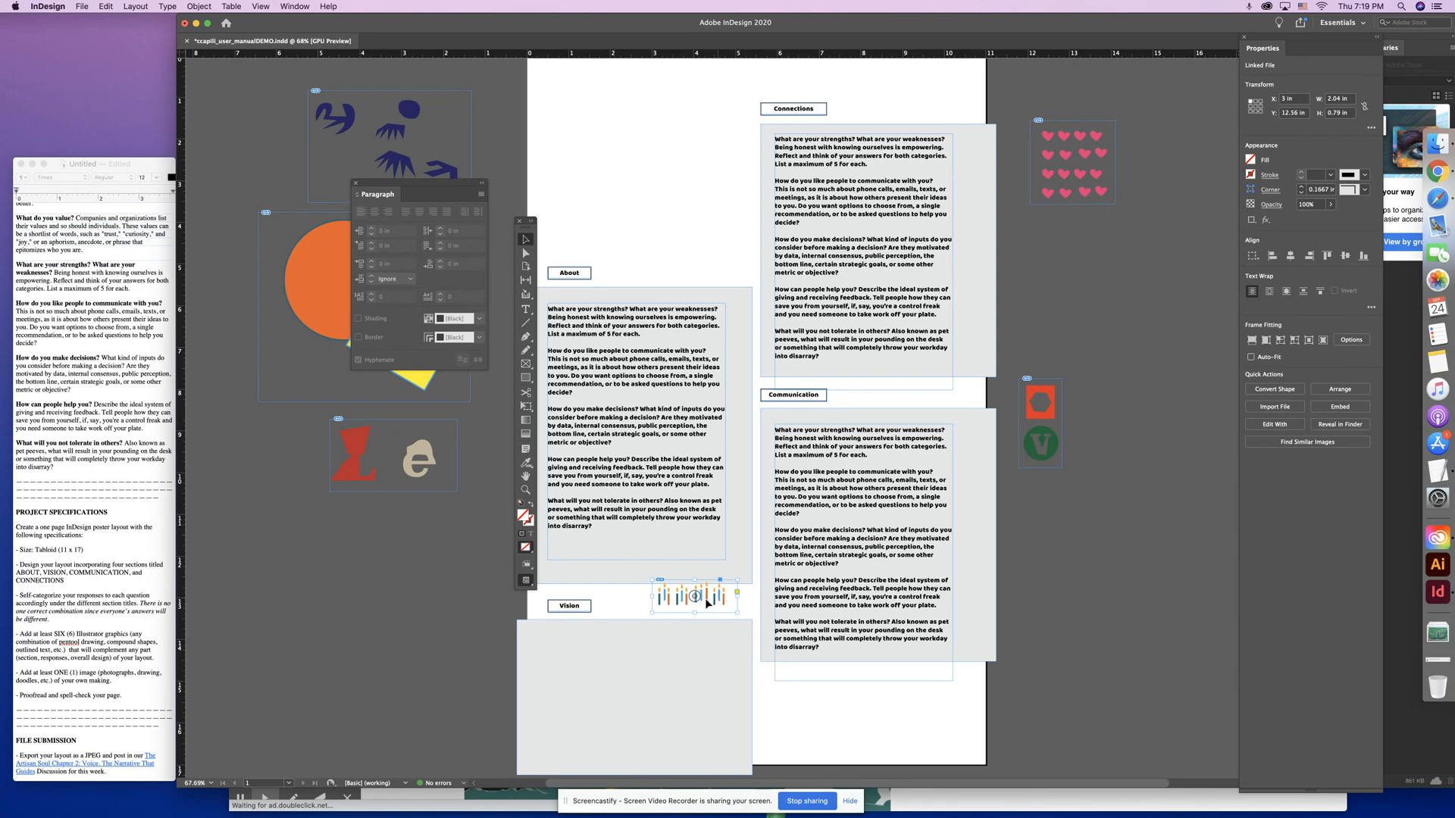
left_click_drag(720, 604, 614, 598)
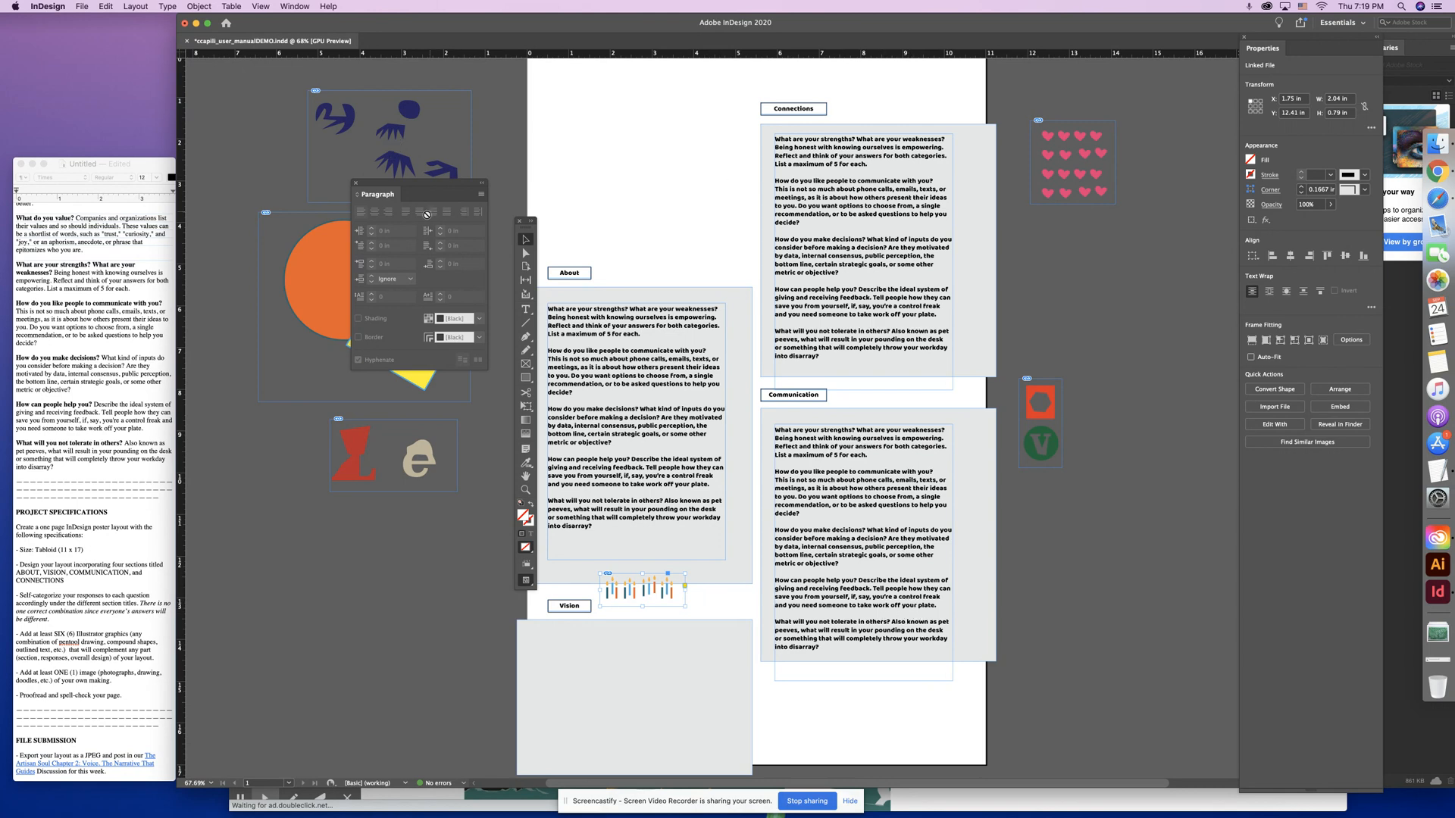
left_click_drag(380, 202, 1093, 222)
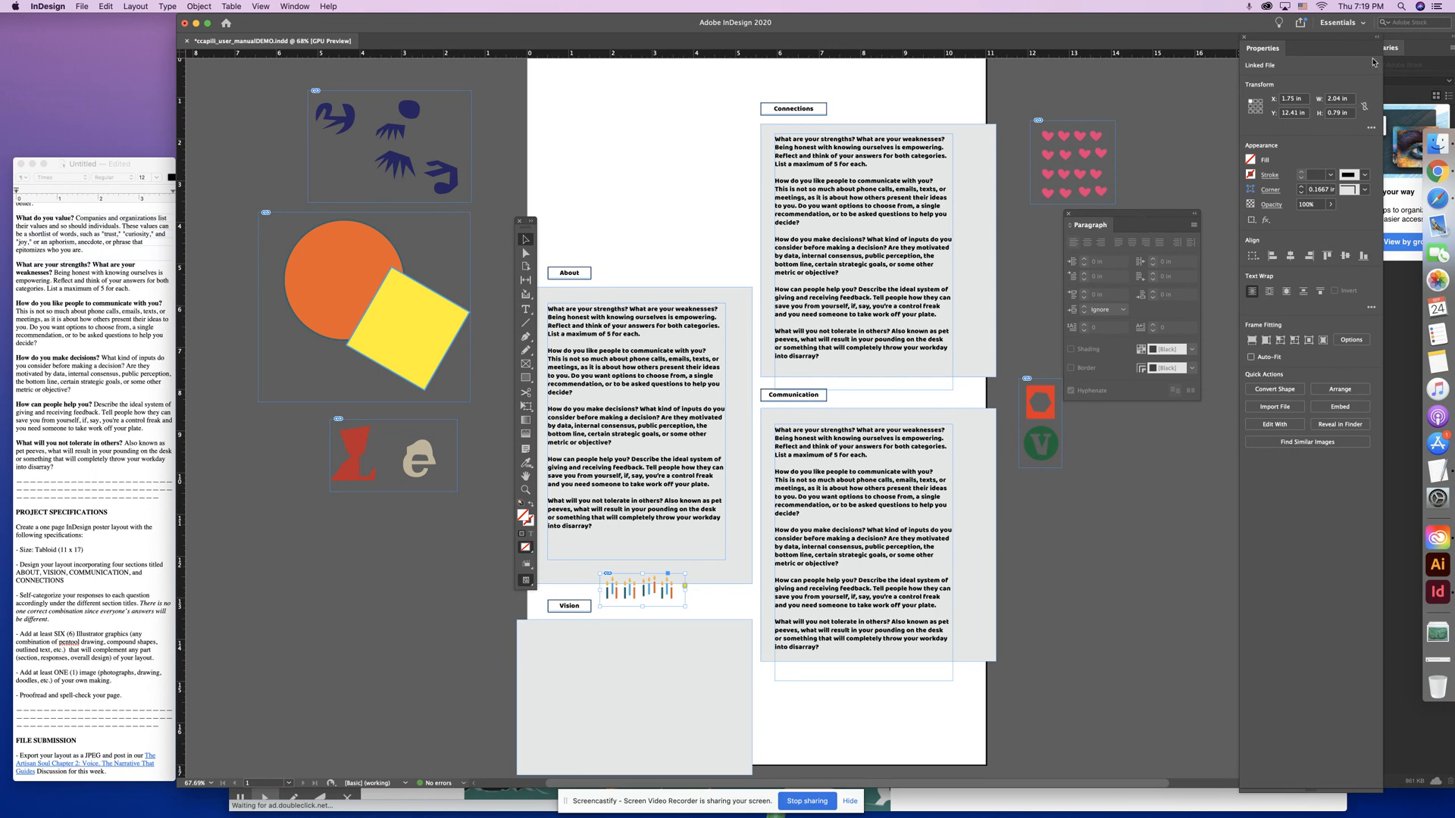
- Show the full transform settings, enlarge the cropped candle artwork proportionally to about 2.23 in wide, and scale it again by 300%
left_click(1371, 129)
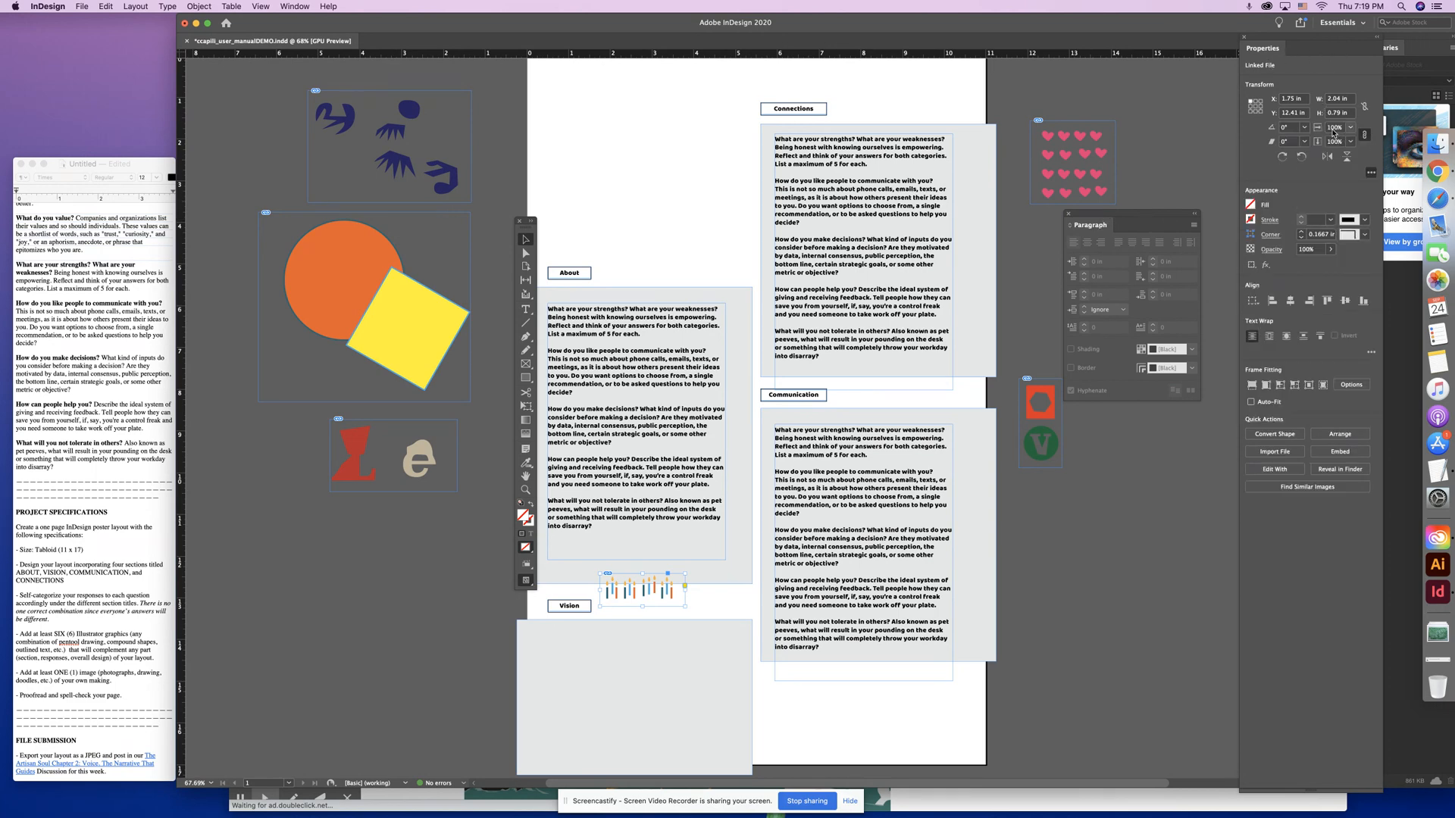
left_click(1334, 130)
key("Up")
key("Up")
key("Up")
key("Up")
key("Up")
key("Up")
key("Up")
key("Up")
key("Up")
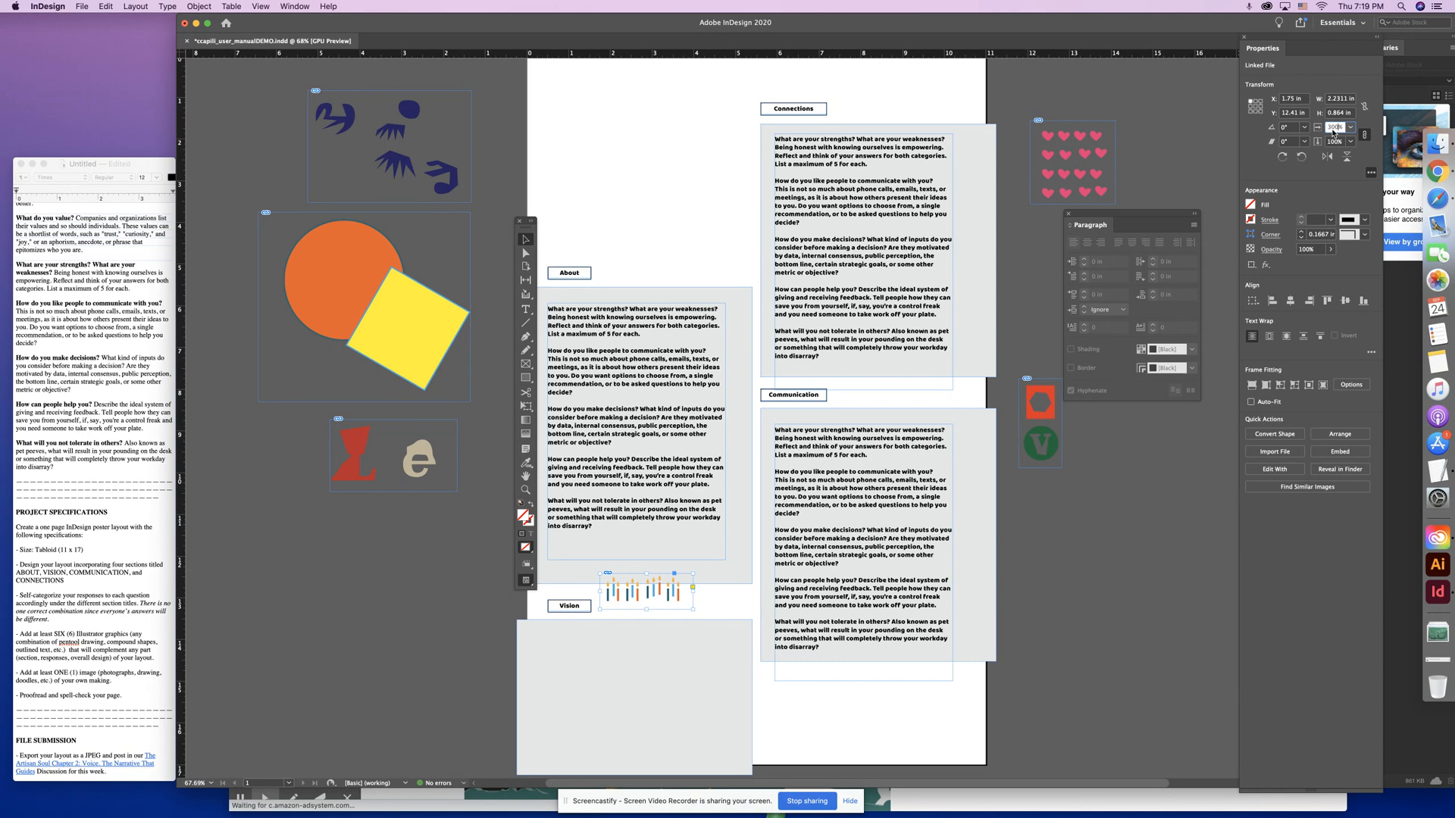
type("300%")
key("Return")
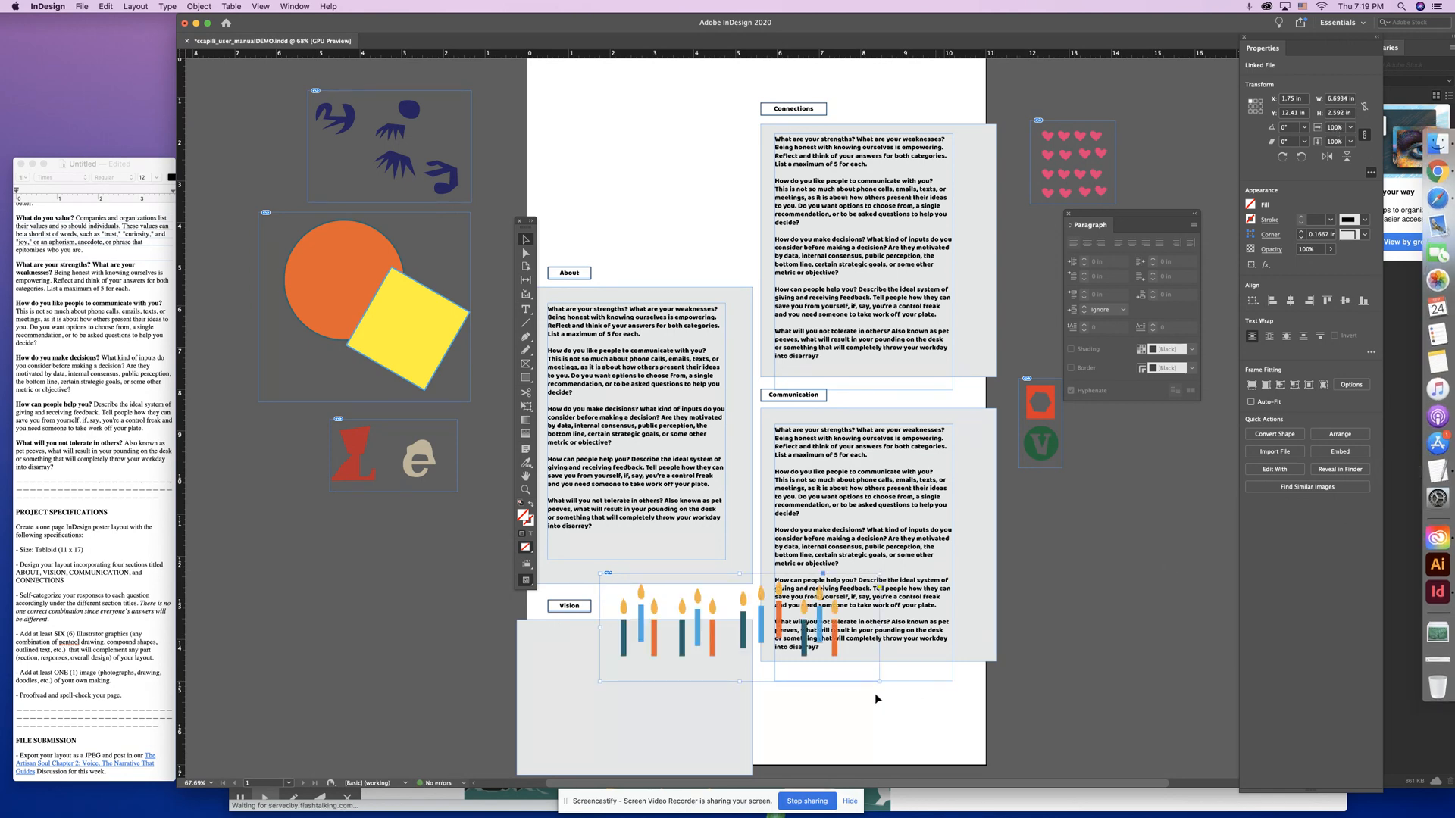
- Move the enlarged candles up over About's lower edge and crop the frame's right side to end at the About block's right edge
left_click(740, 628)
left_click_drag(685, 642, 665, 600)
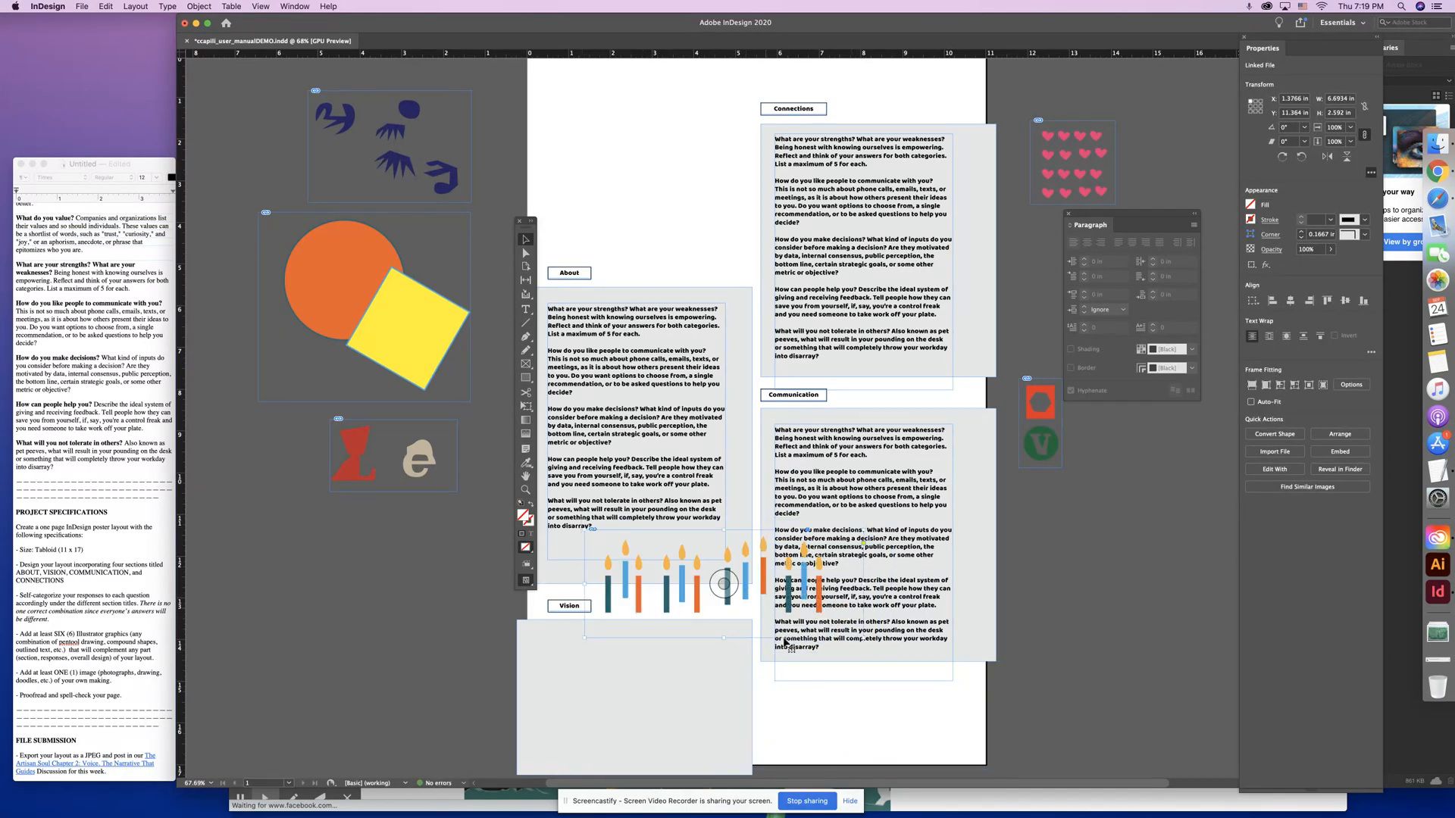
left_click(841, 698)
left_click(748, 586)
left_click_drag(863, 584, 755, 576)
left_click(709, 269)
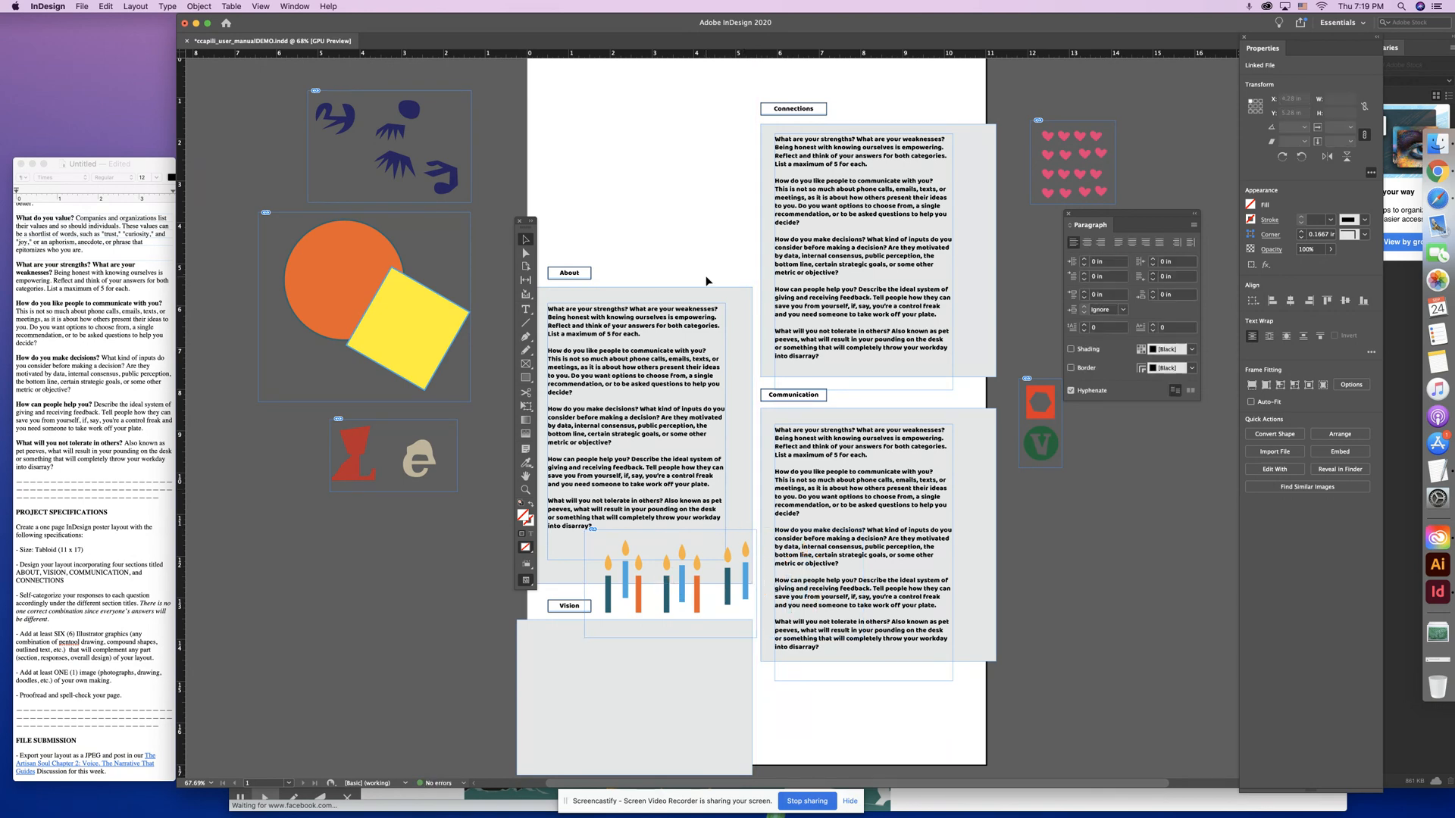
- Switch the screen mode to Preview and review the whole page at 50% zoom
left_click(294, 6)
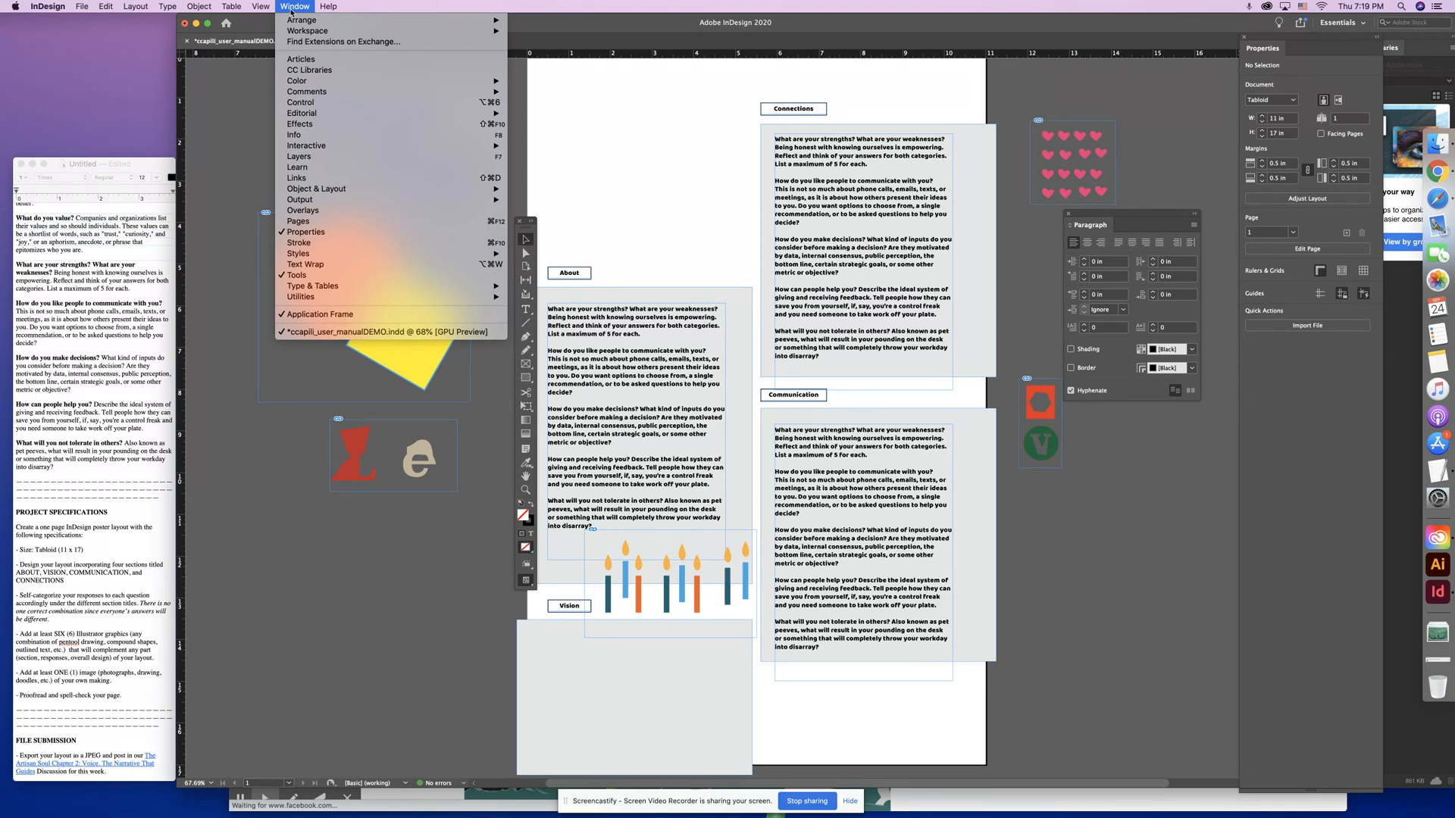
mouse_move(261, 6)
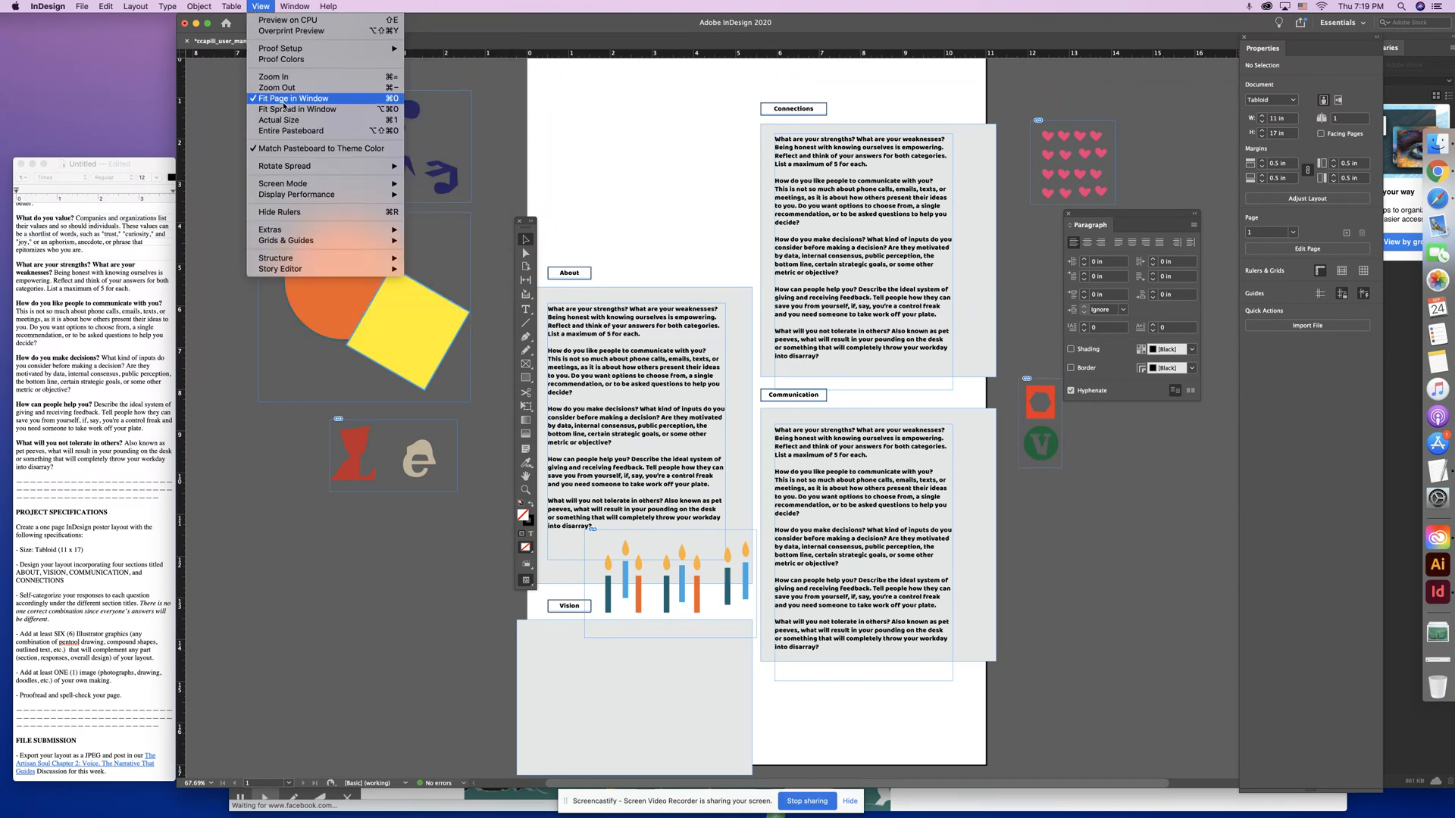
mouse_move(331, 193)
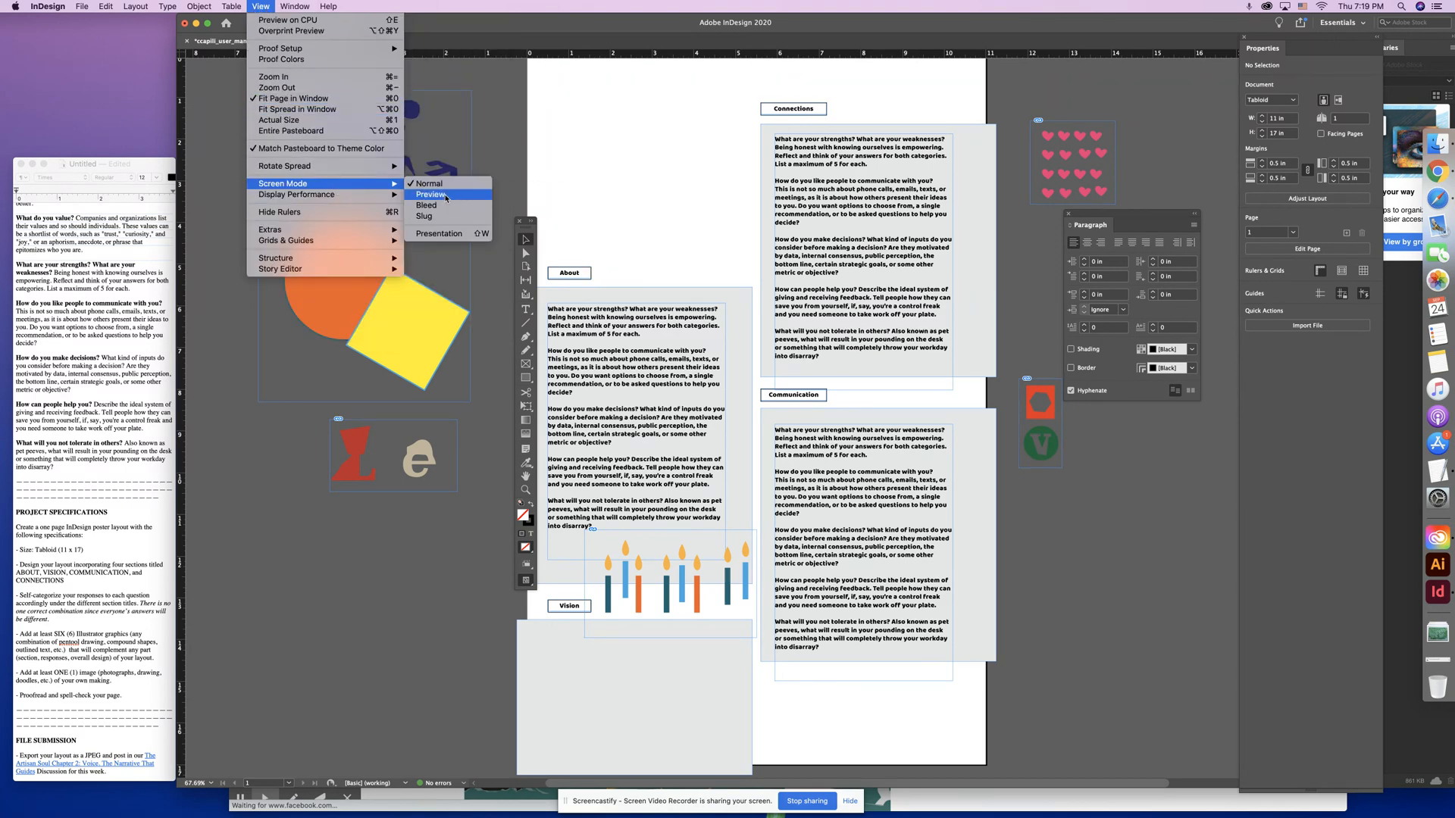
left_click(446, 197)
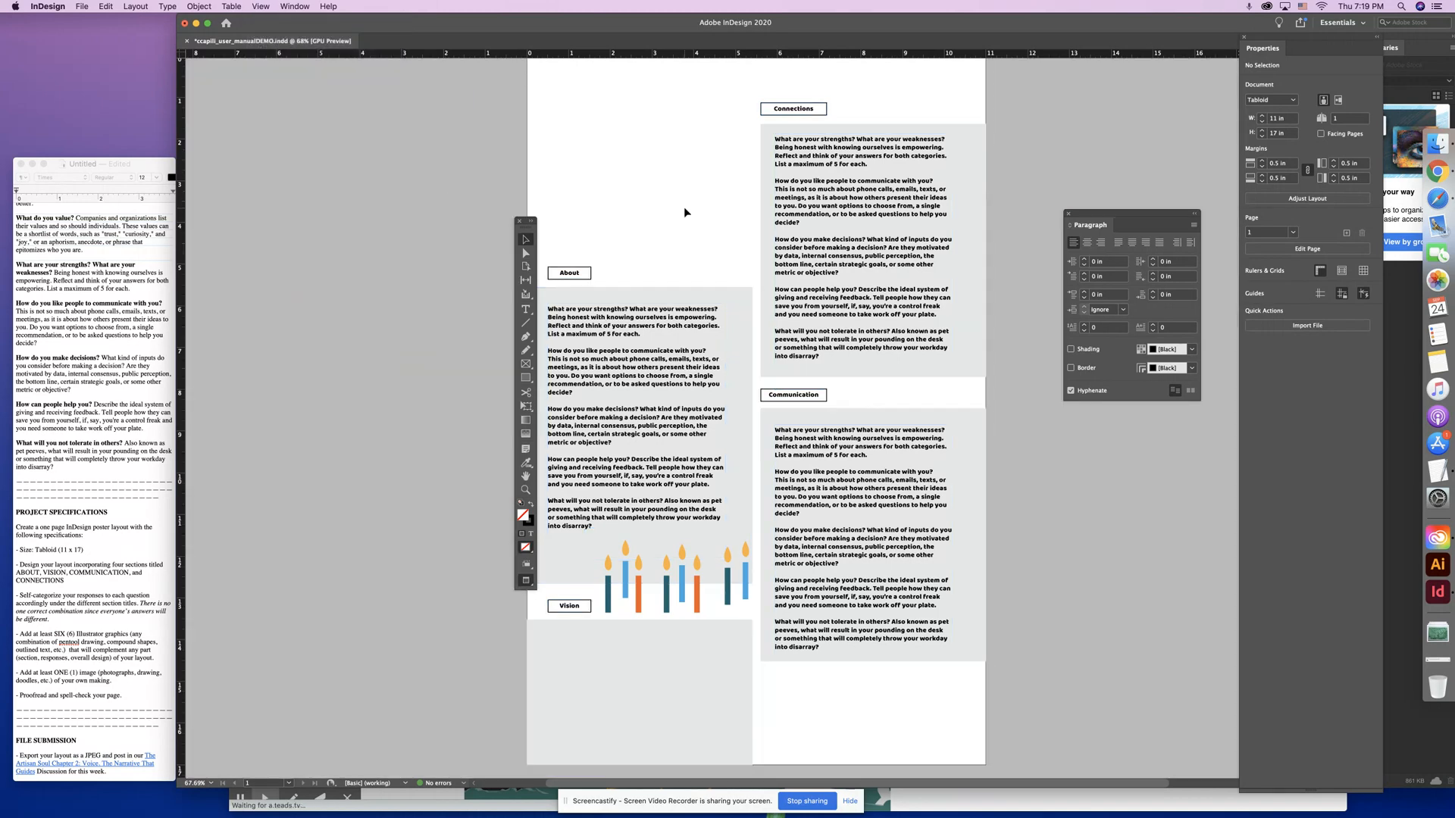
scroll(667, 191, "up", 3)
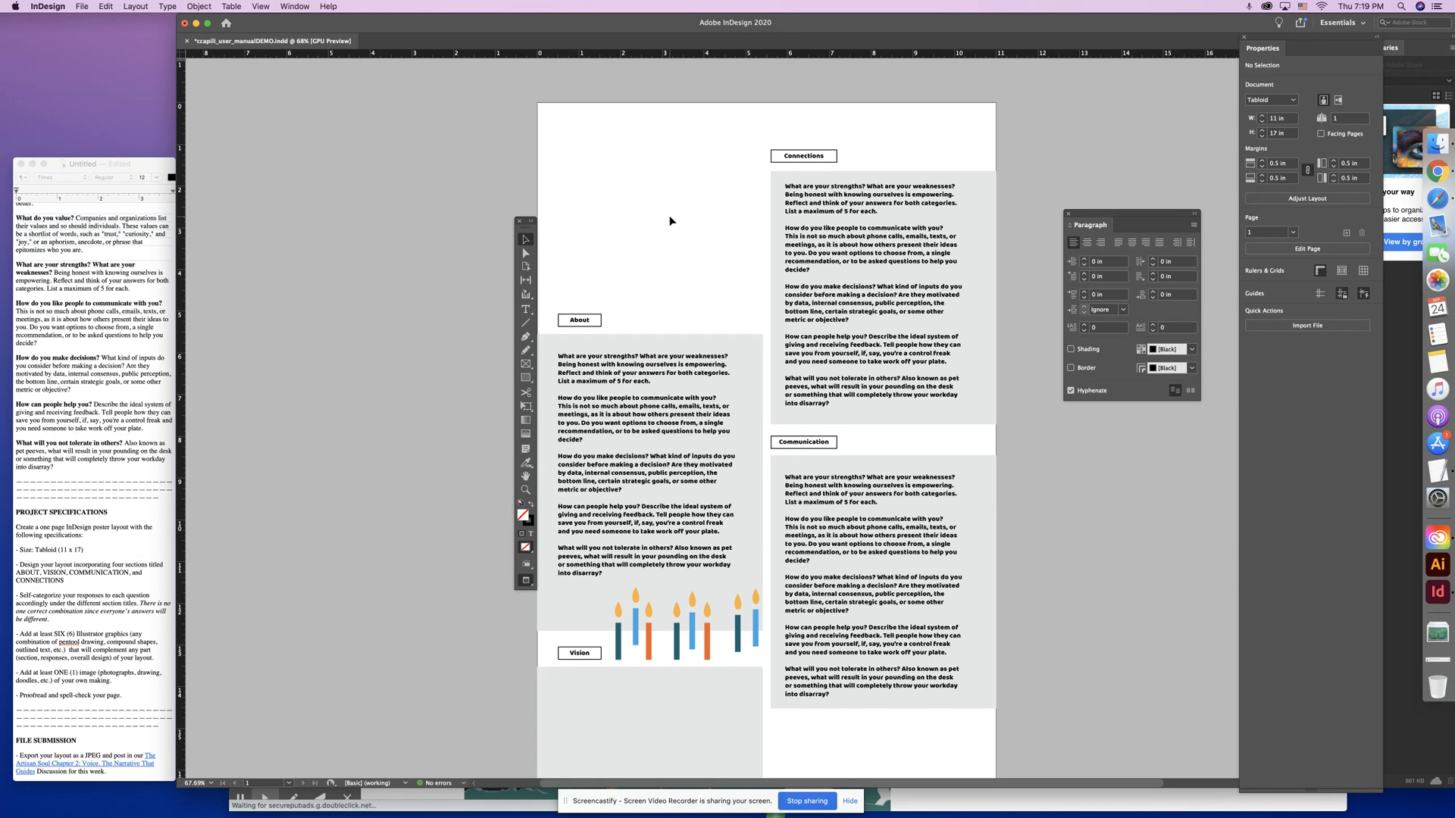
key("super+minus")
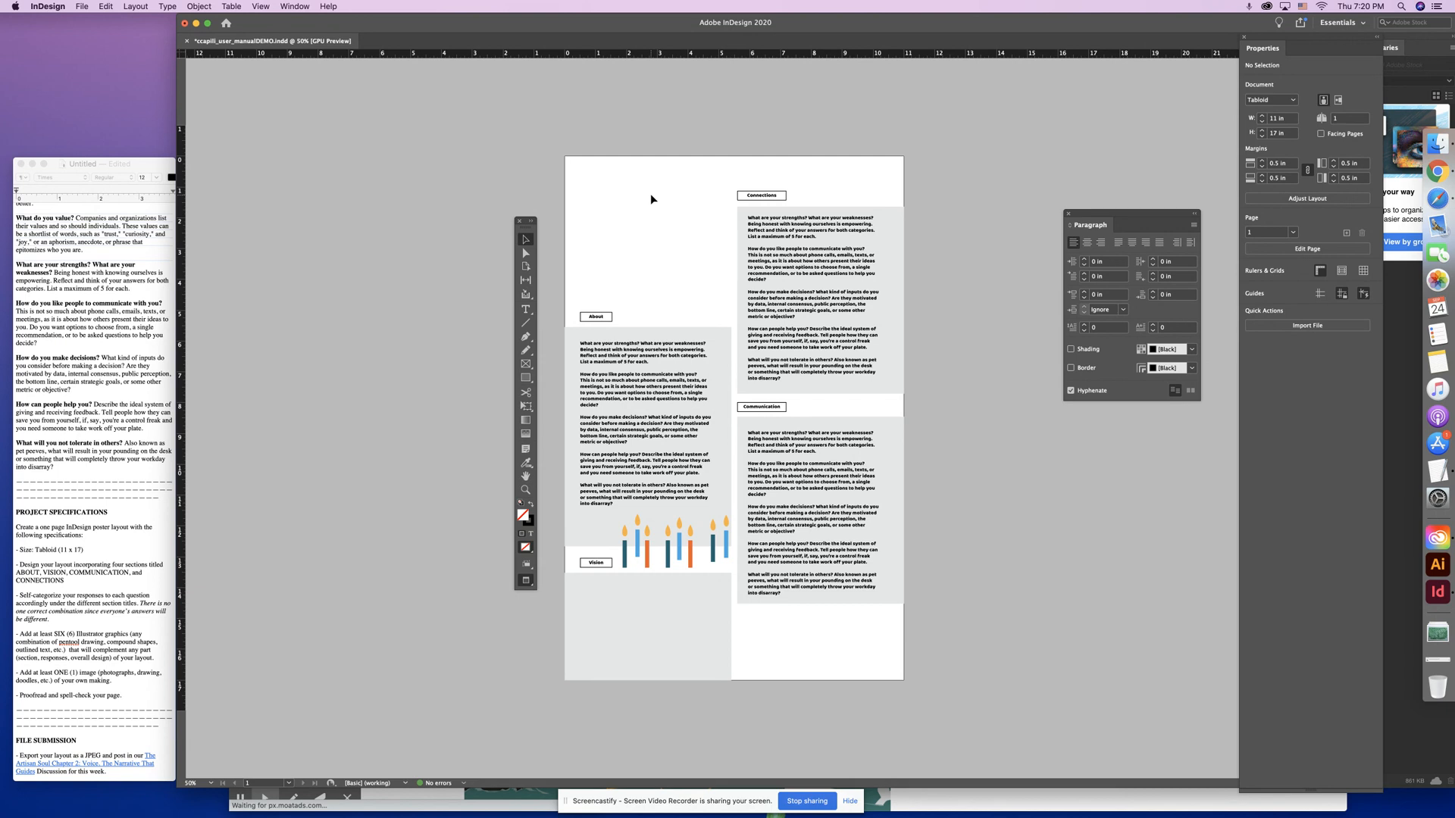
- Switch the document's screen mode back to Normal
left_click(292, 7)
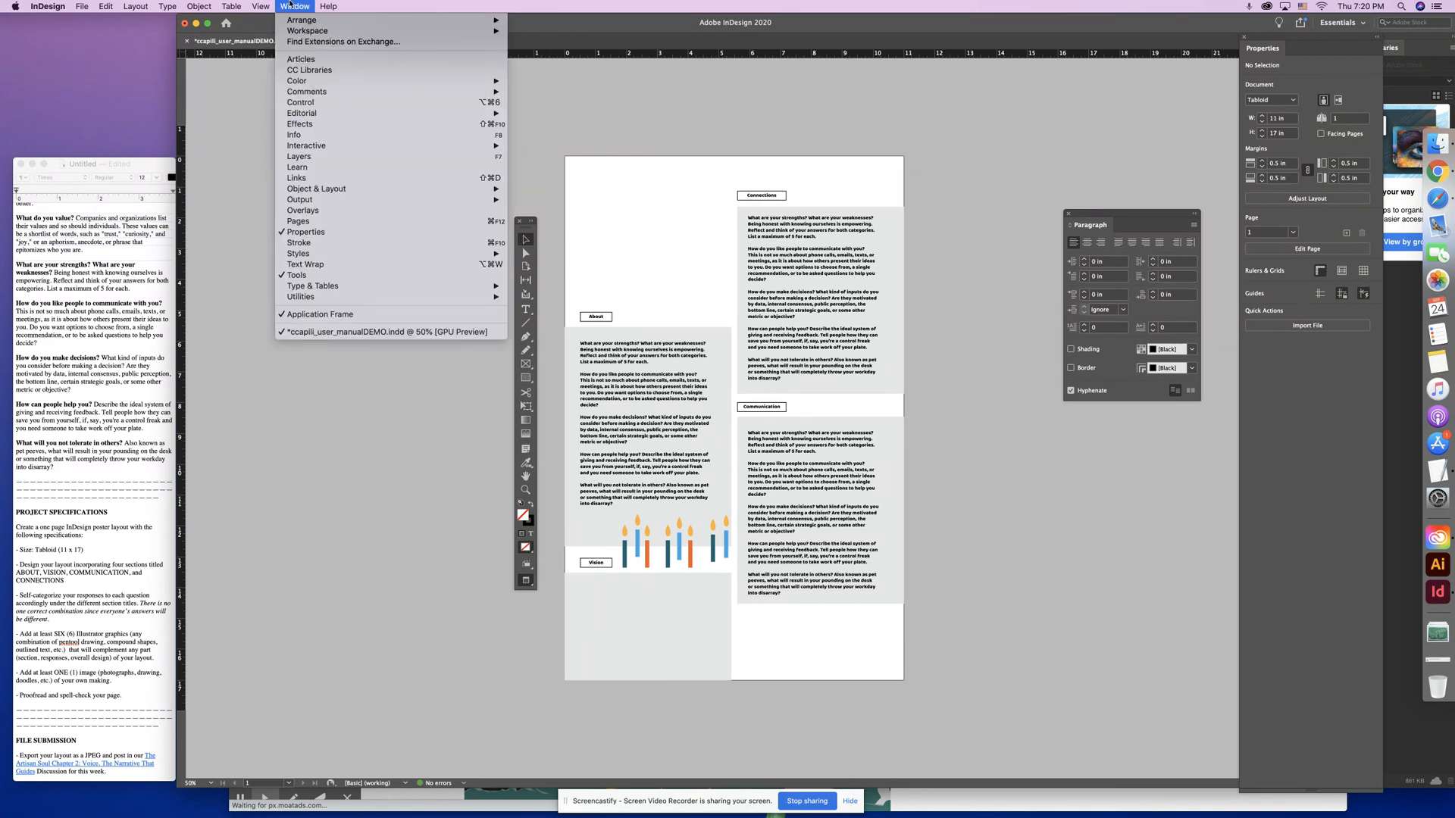
mouse_move(255, 6)
mouse_move(307, 187)
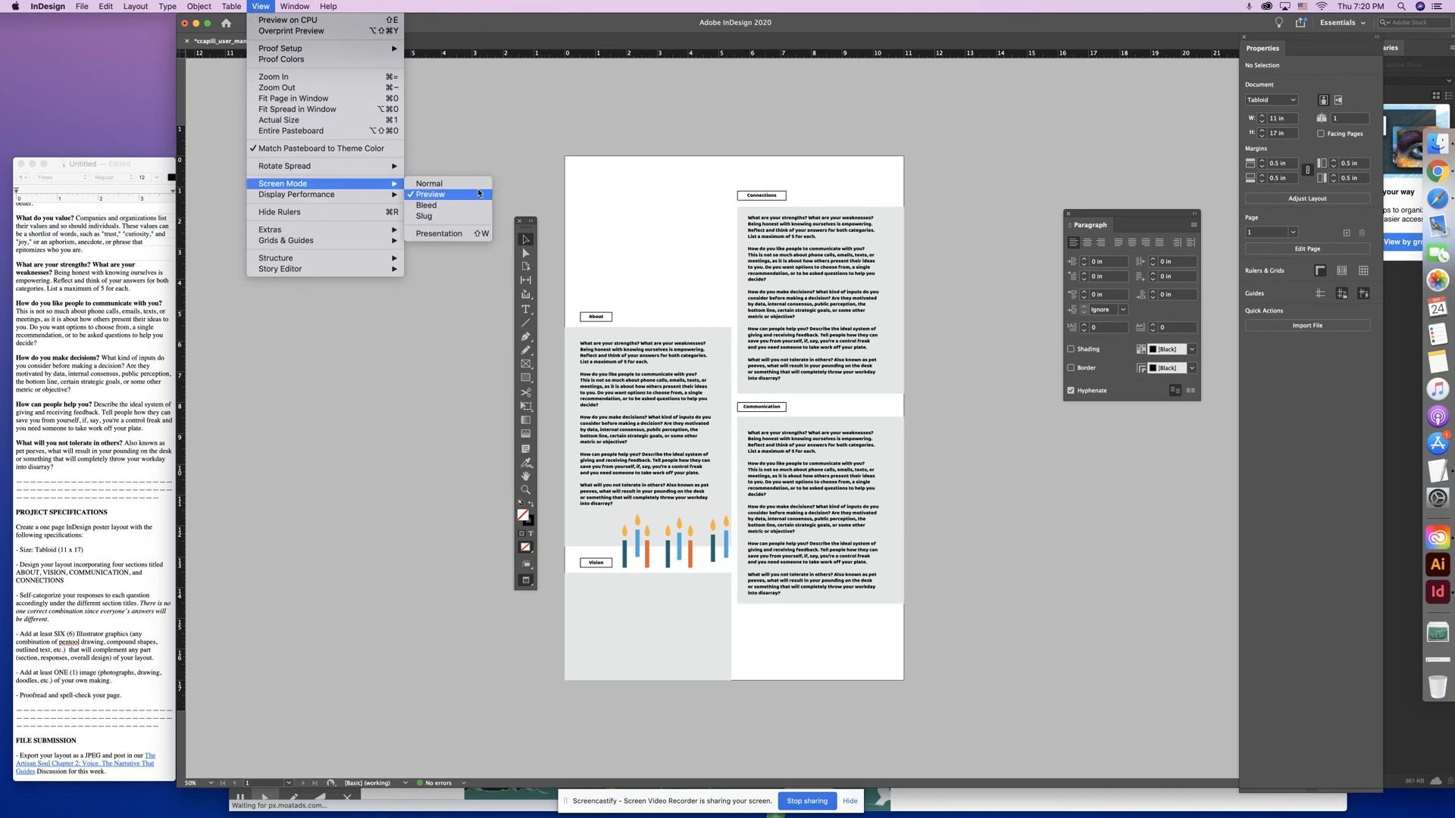
left_click(452, 185)
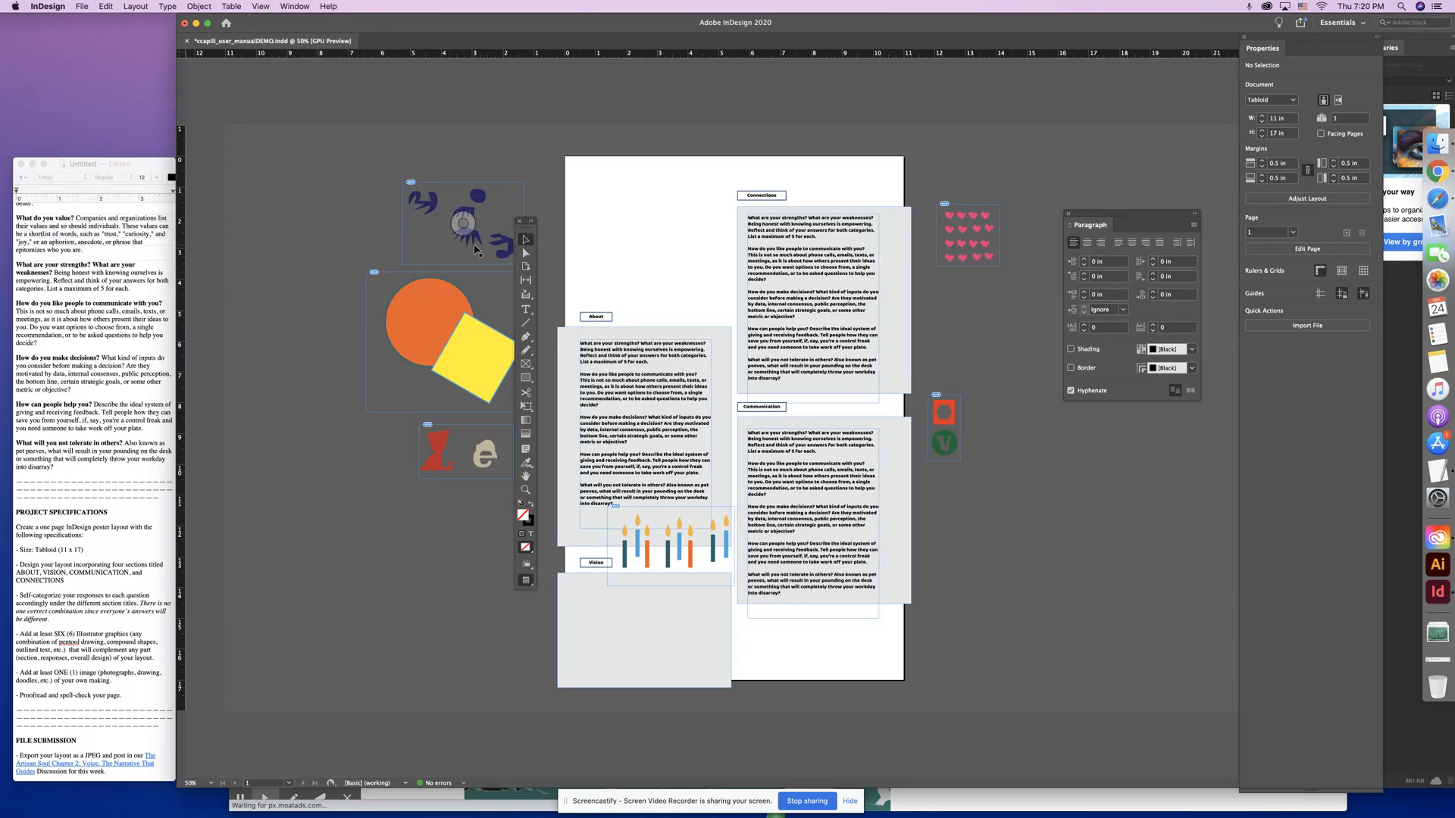
- Move all the pasteboard artwork onto the page: blue shapes above About, badges in the upper-left corner, circle-and-square over Communication, letters and hearts along the bottom
left_click_drag(504, 168, 594, 191)
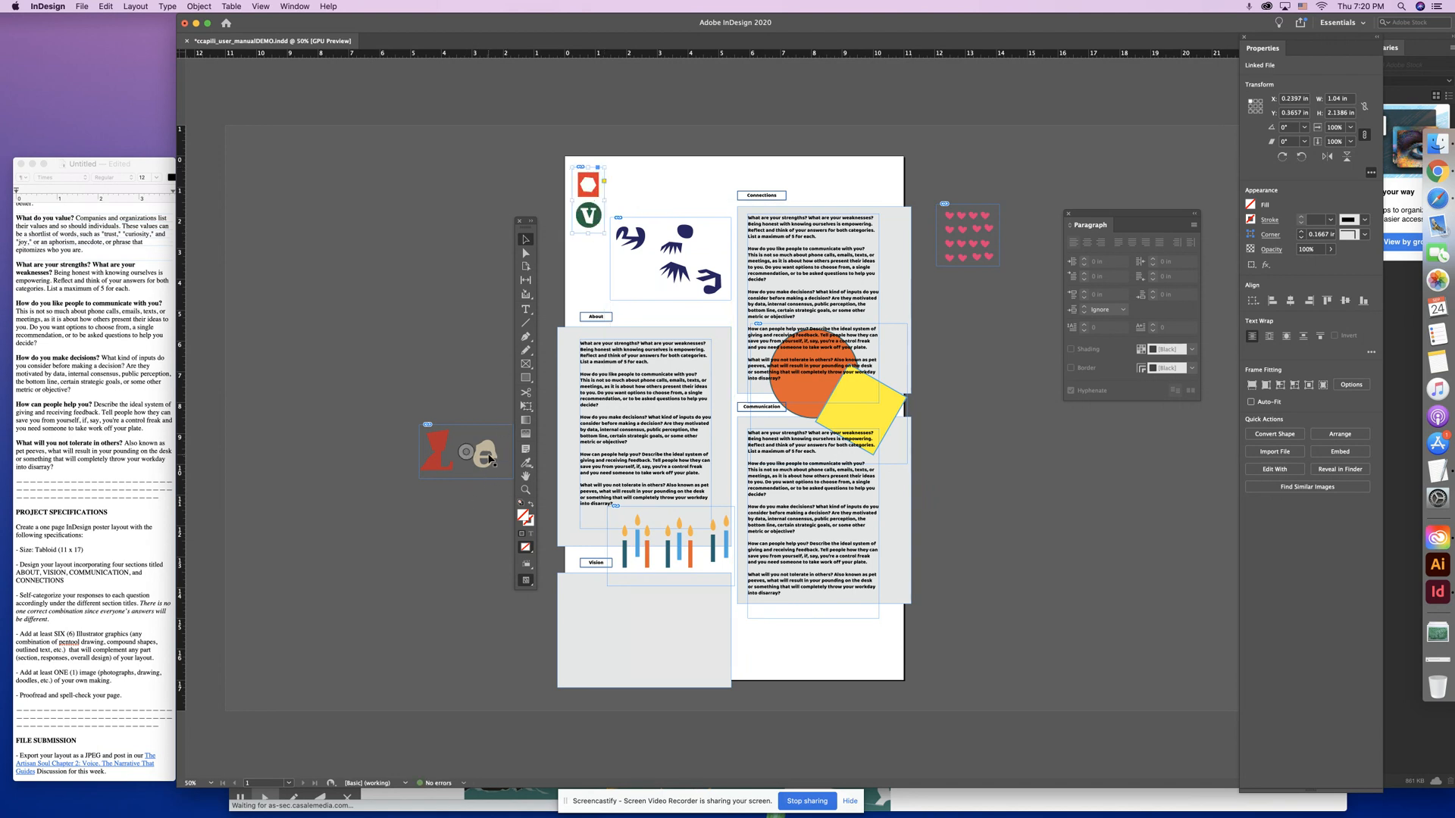
left_click_drag(494, 458, 792, 638)
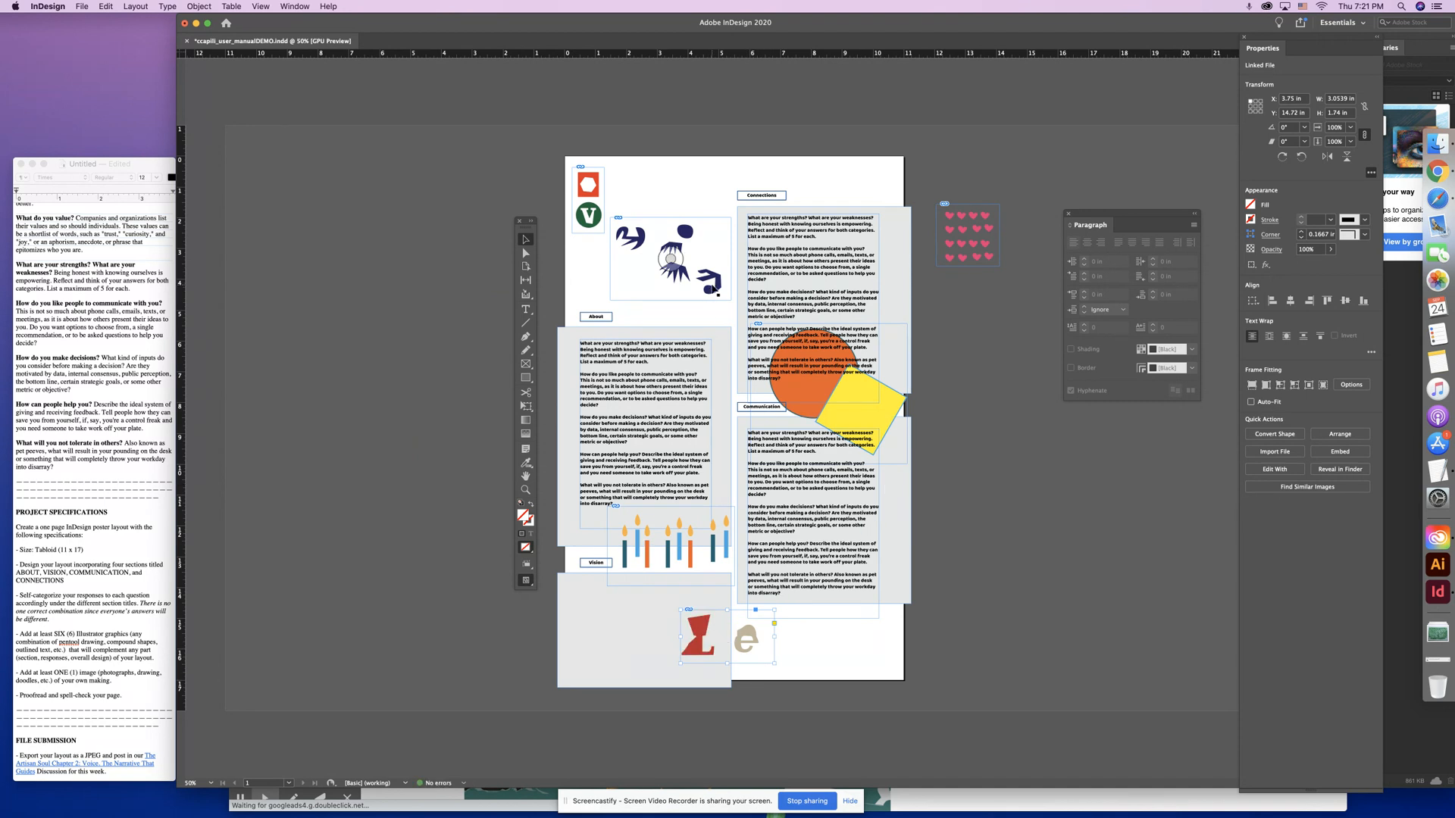
mouse_move(711, 291)
left_mouse_down()
mouse_move(708, 245)
mouse_move(716, 312)
left_mouse_up()
left_click(691, 218)
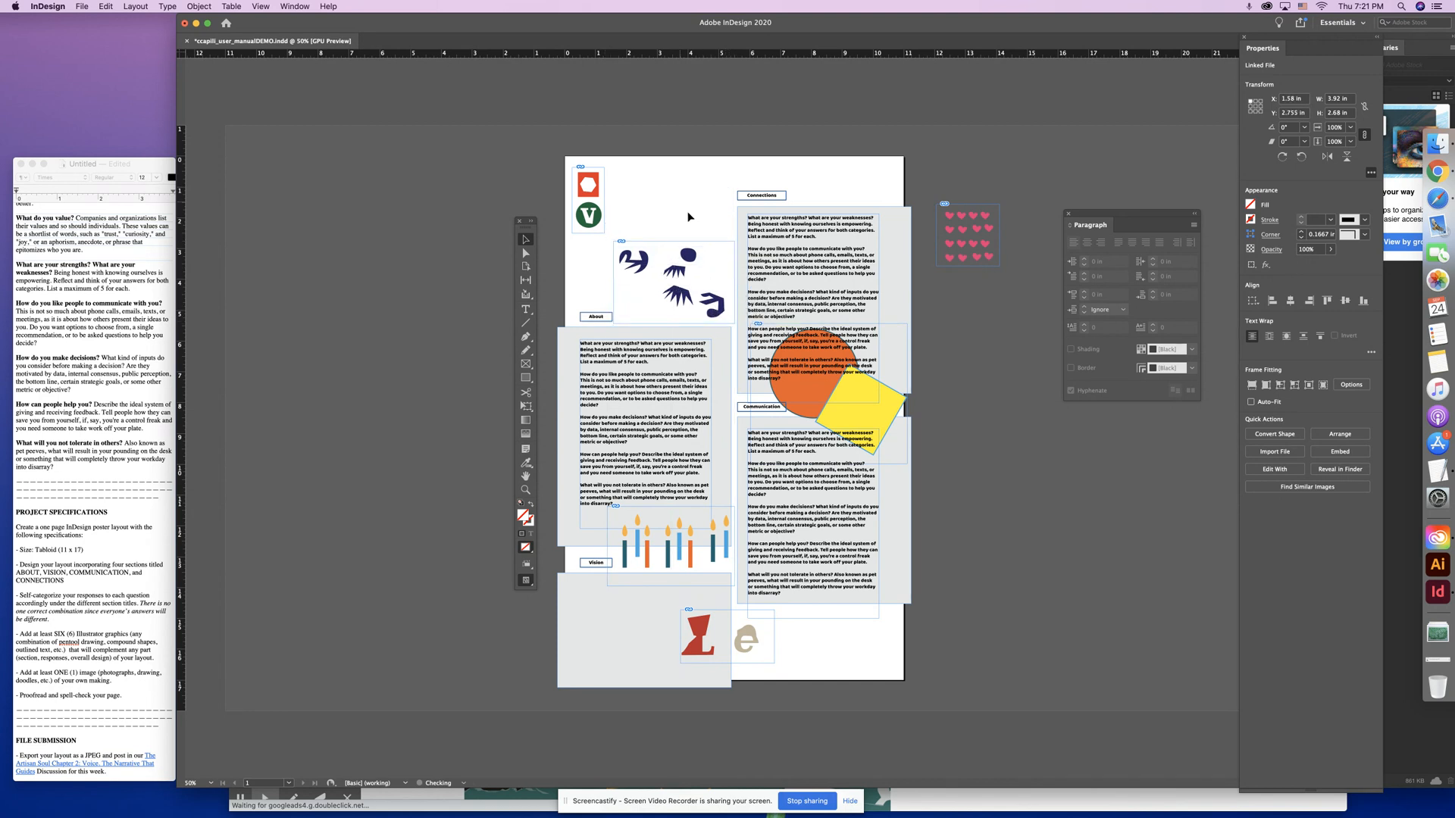
left_click_drag(982, 255, 840, 667)
left_click(885, 654)
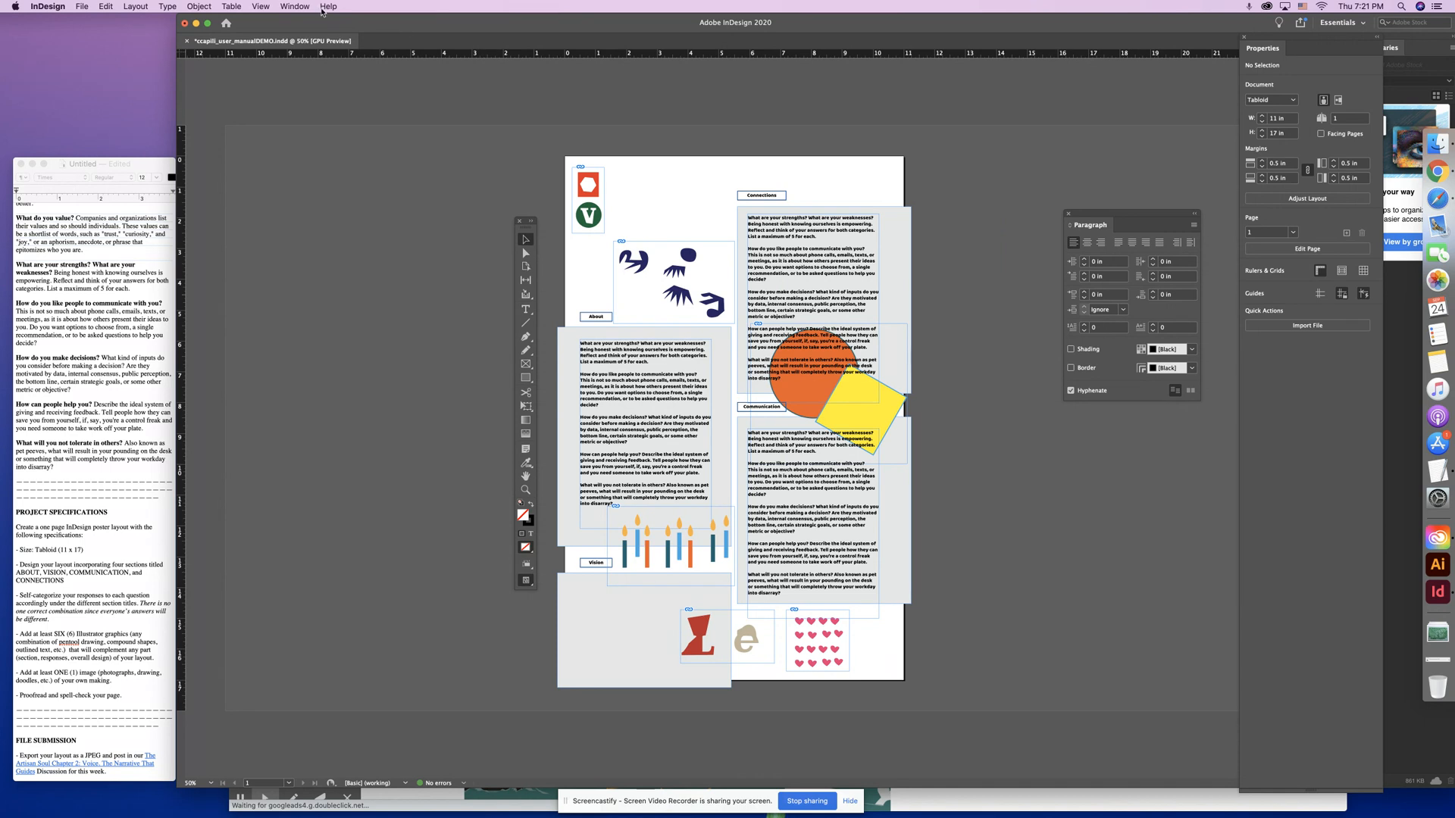
- Save the document and switch the screen mode to Preview
left_click(295, 6)
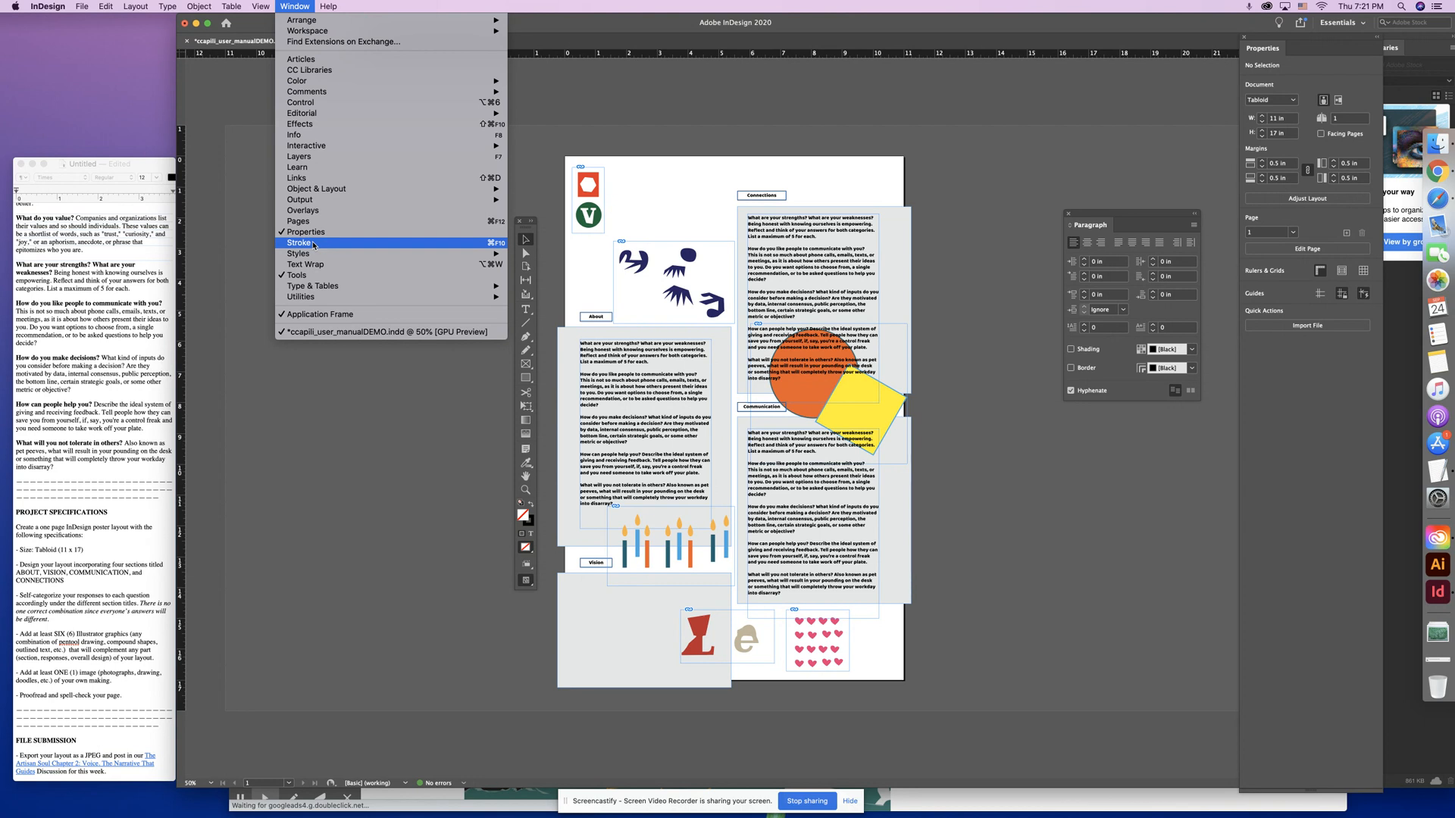
left_click(686, 179)
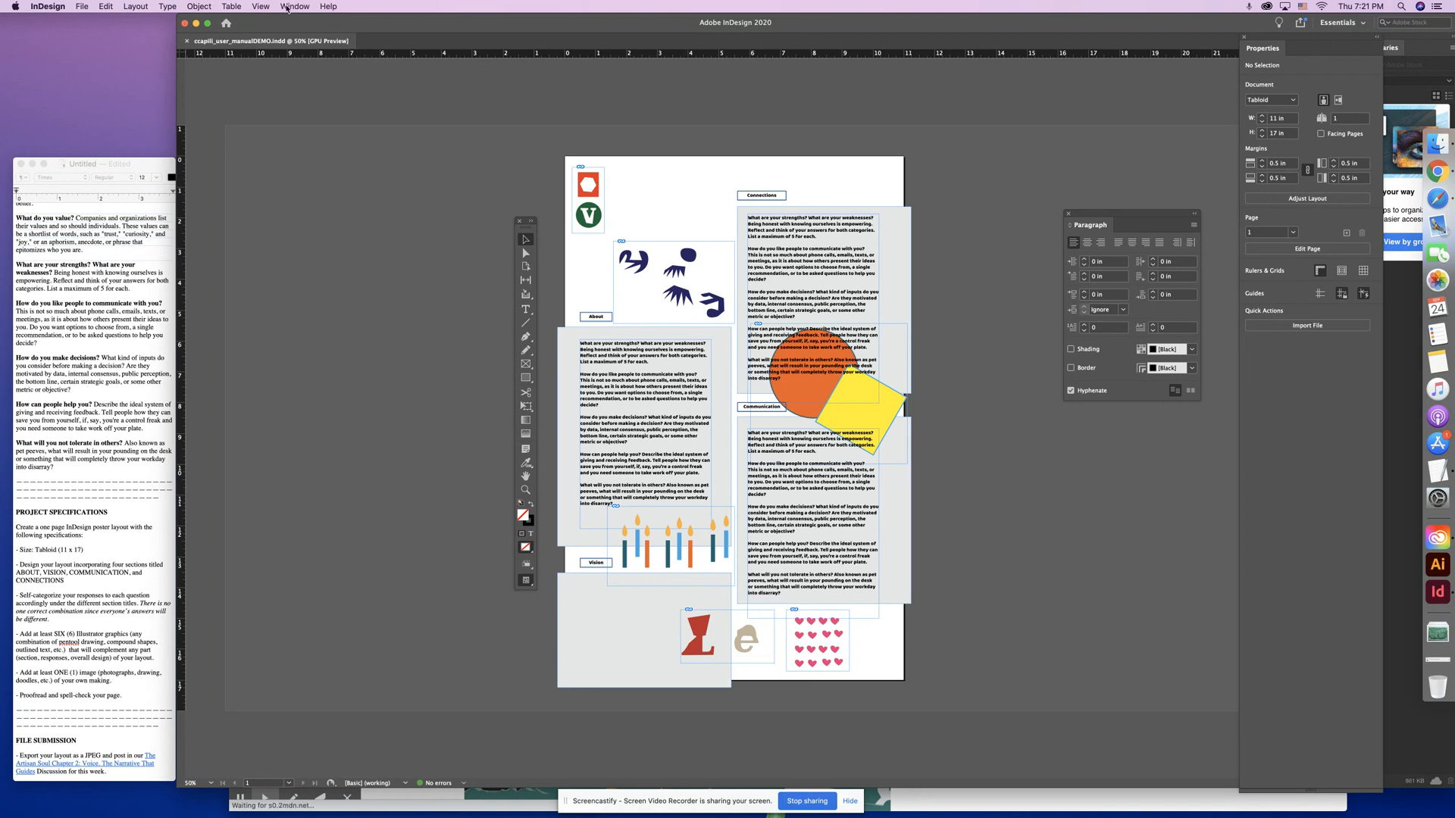
left_click(295, 7)
mouse_move(264, 9)
mouse_move(285, 185)
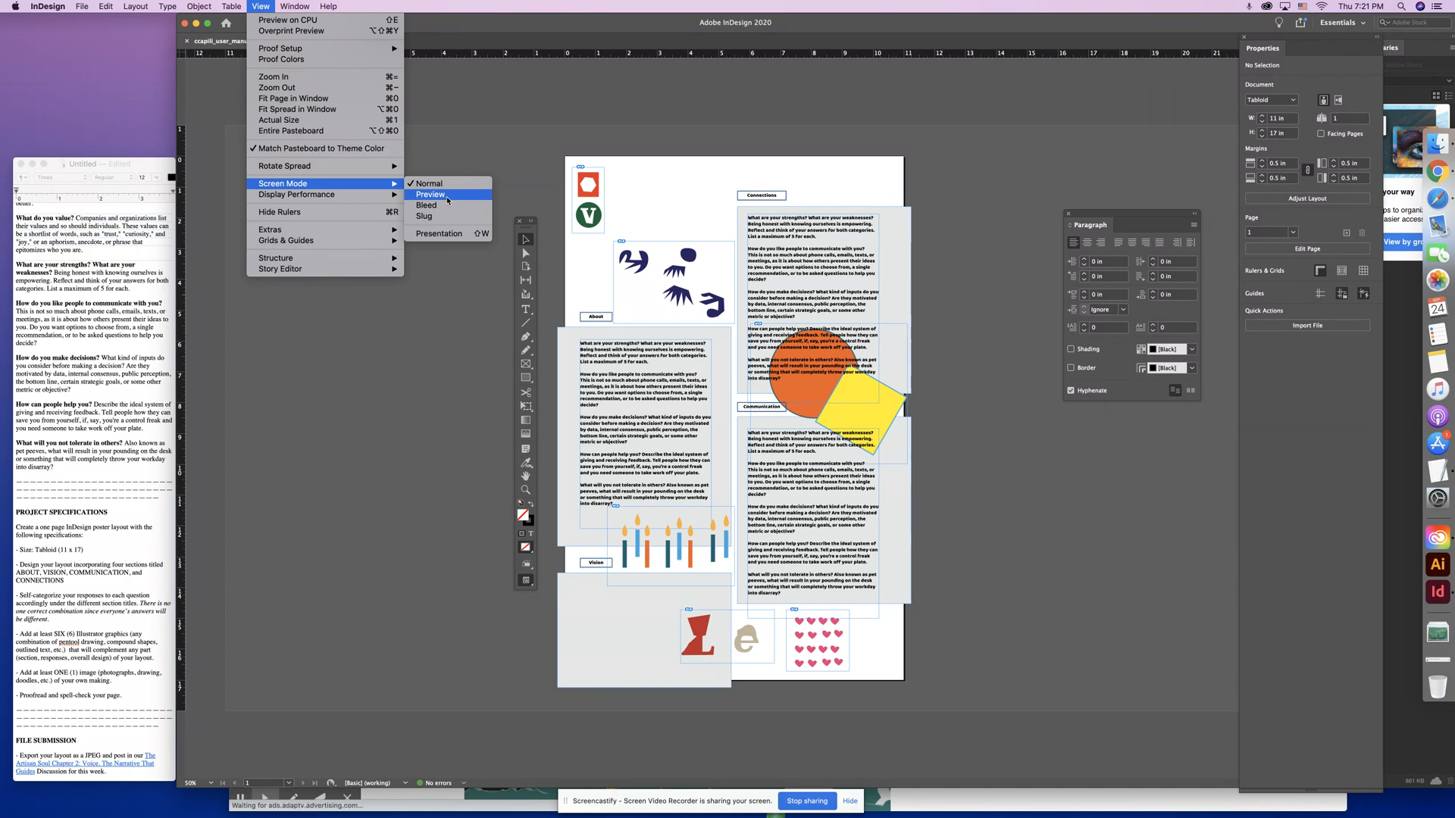
left_click(447, 197)
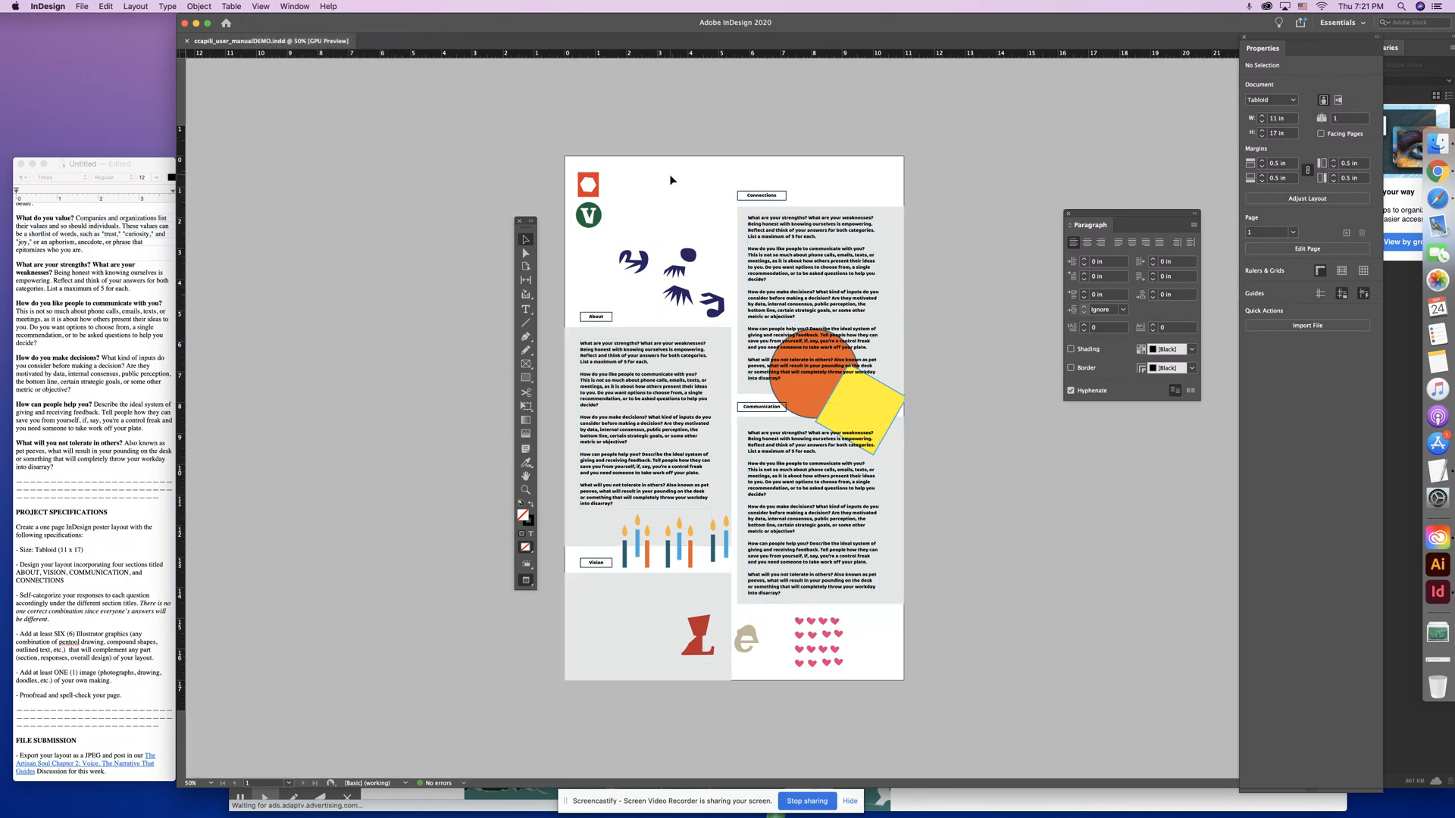
- Select the Connections heading, text and grey block together and move them up to about Y 0.65 in
left_click_drag(738, 171, 859, 266)
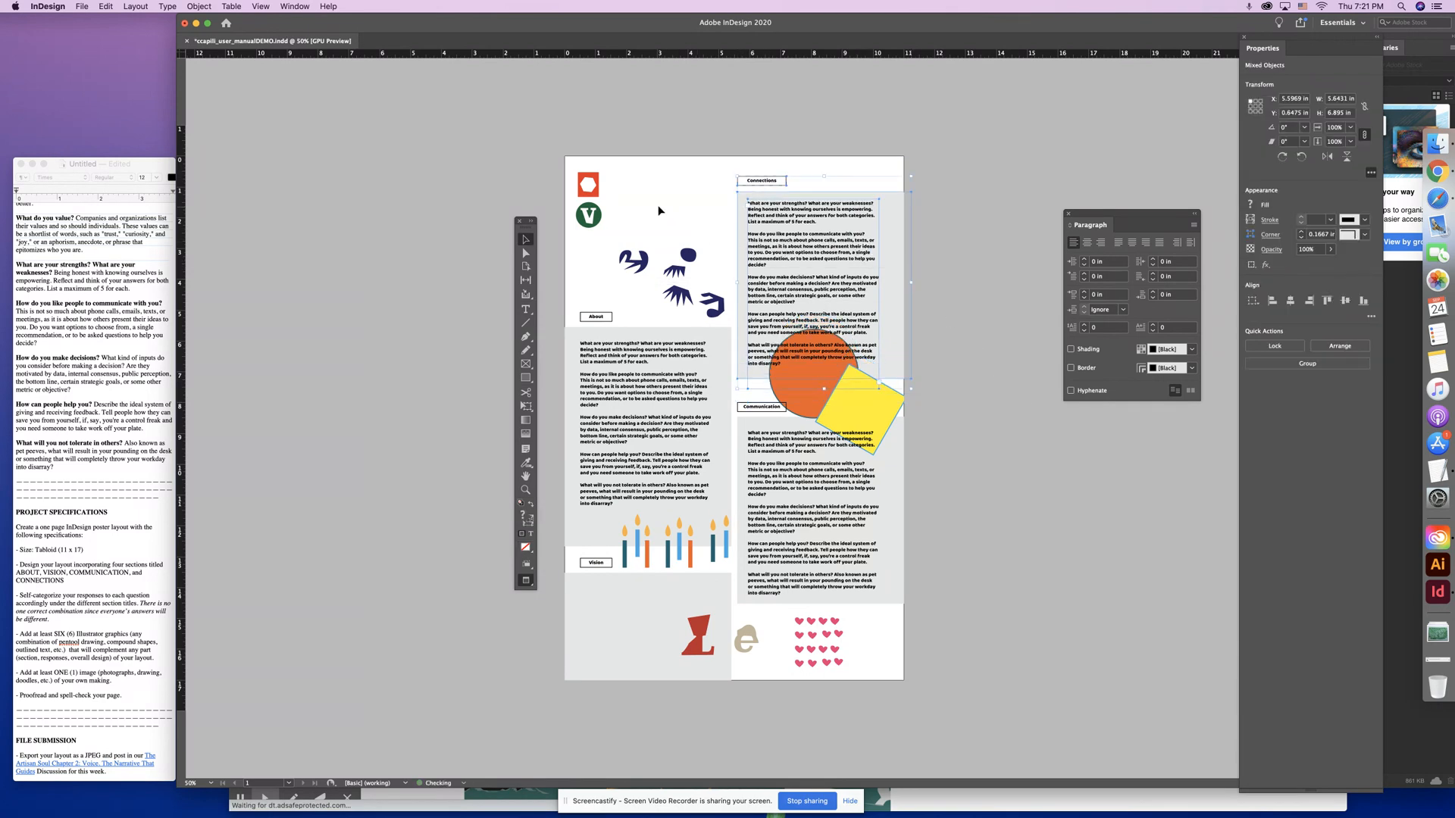
- Send the circle-and-square artwork to the back and scale it down proportionally to about 4.12 in wide and 3.68 in high
left_click(853, 402)
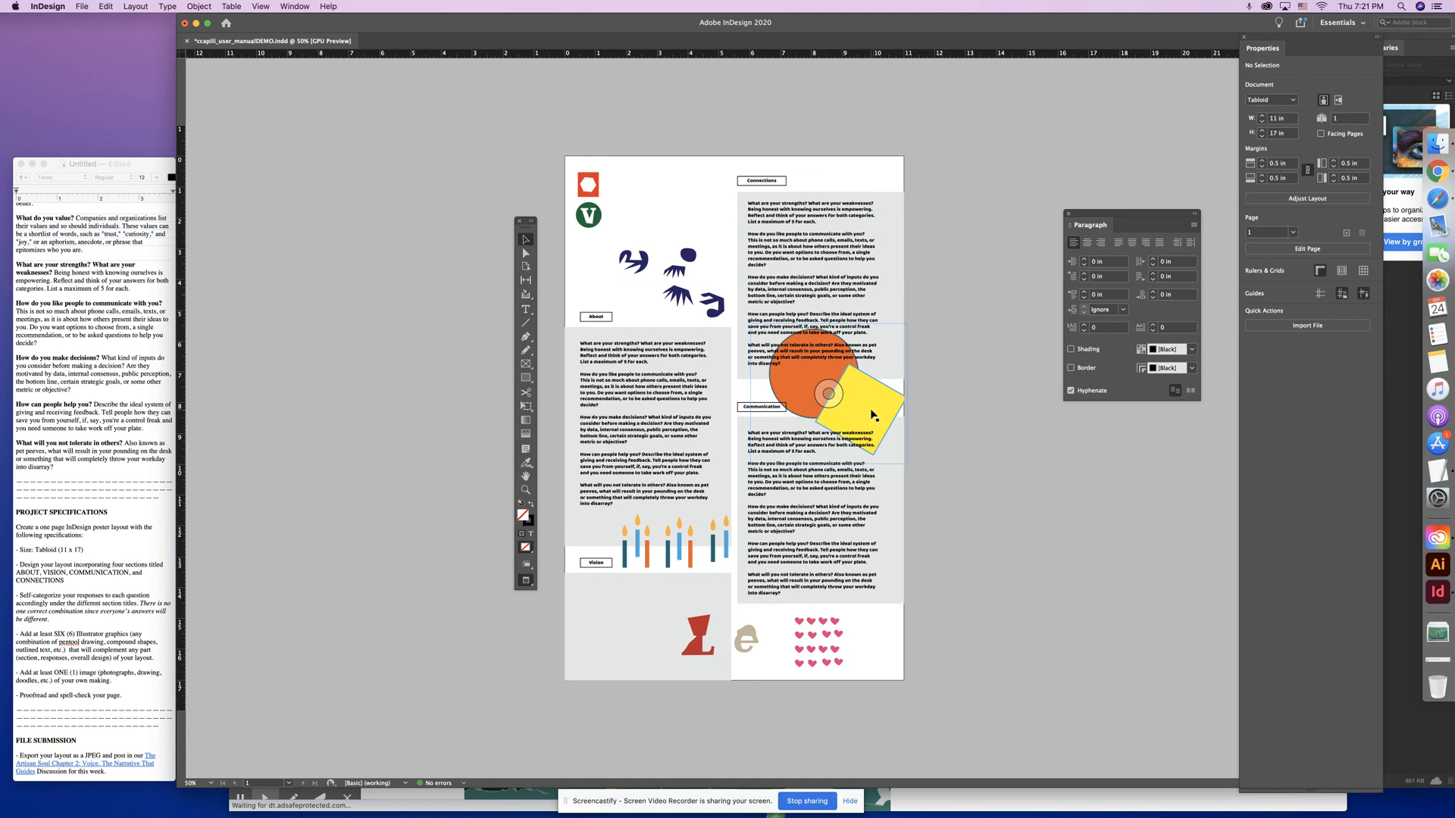
key("super+shift+bracketleft")
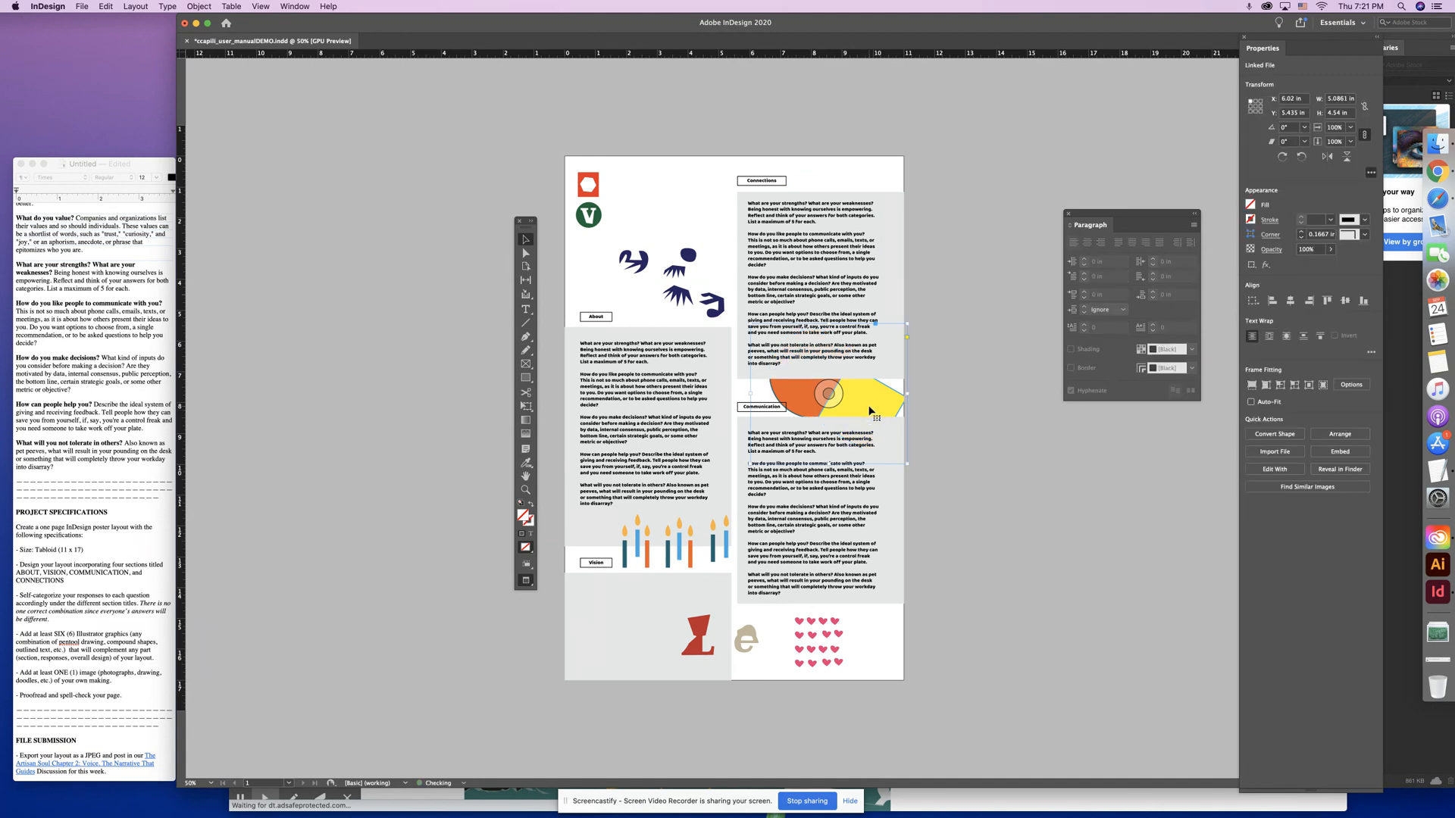
left_click_drag(907, 323, 893, 337)
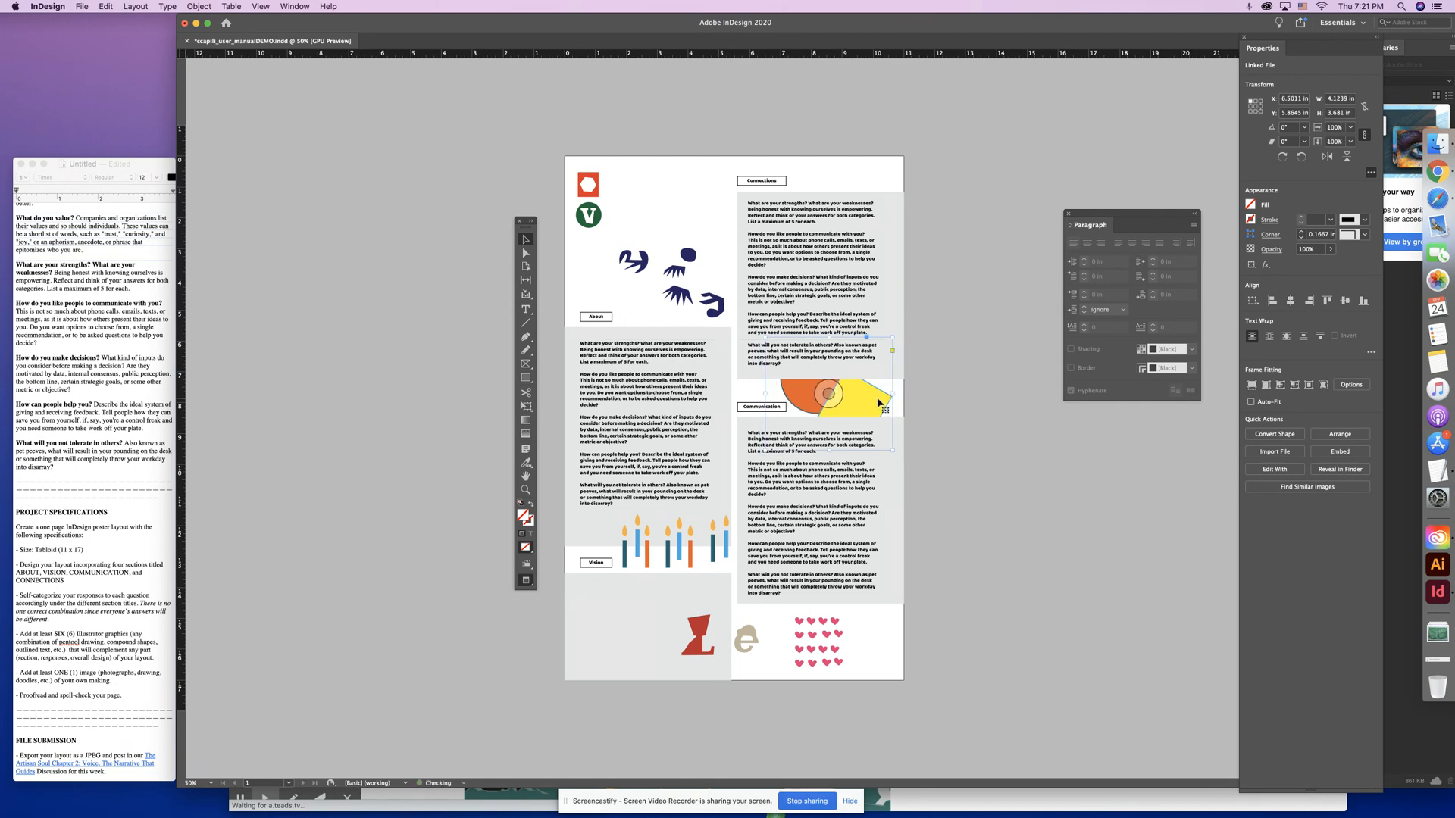
- Send the Connections grey block to the back, behind the circle-and-square artwork, and save the document
left_click(897, 214)
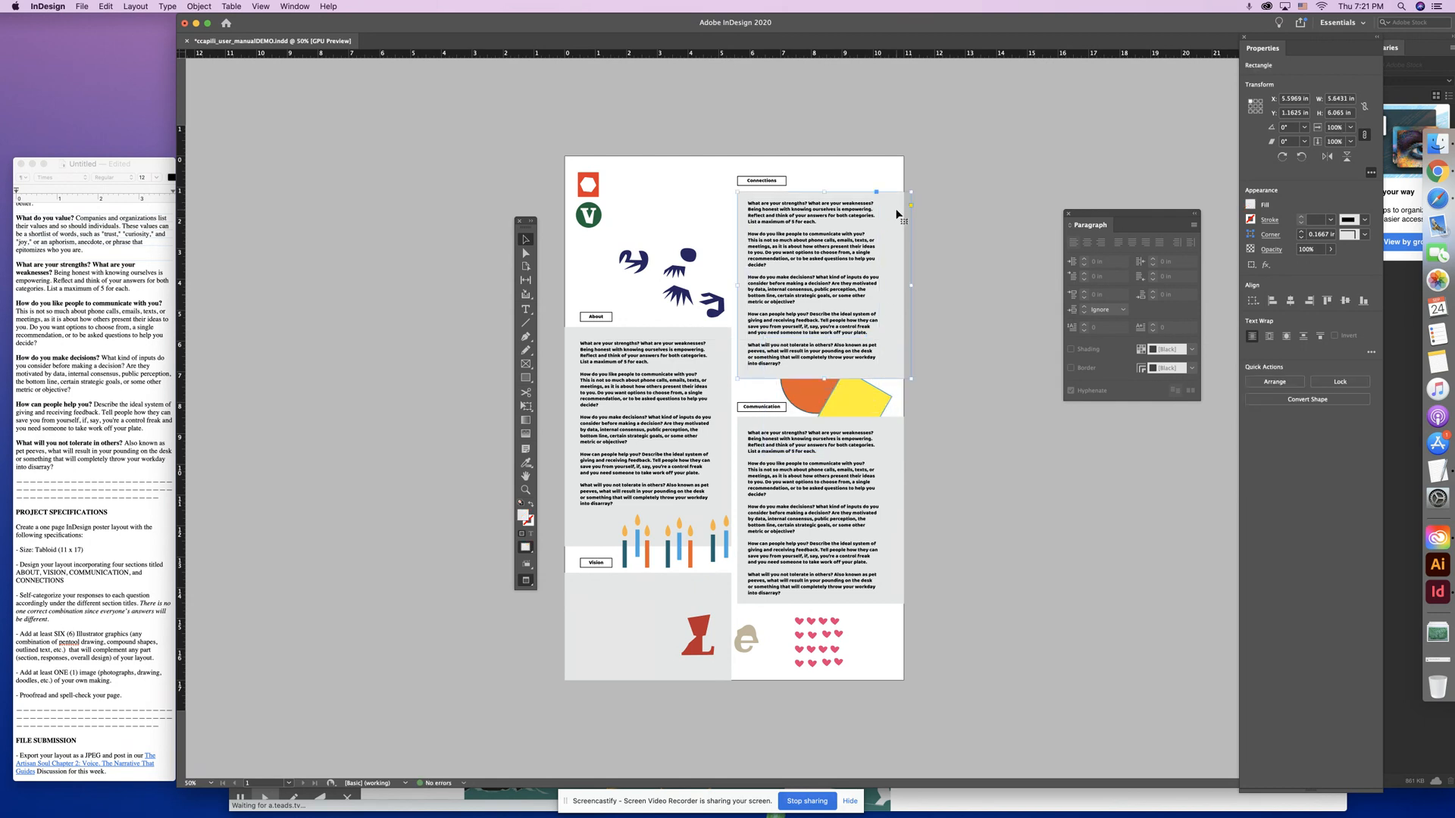
key("super+shift+bracketleft")
left_click(780, 171)
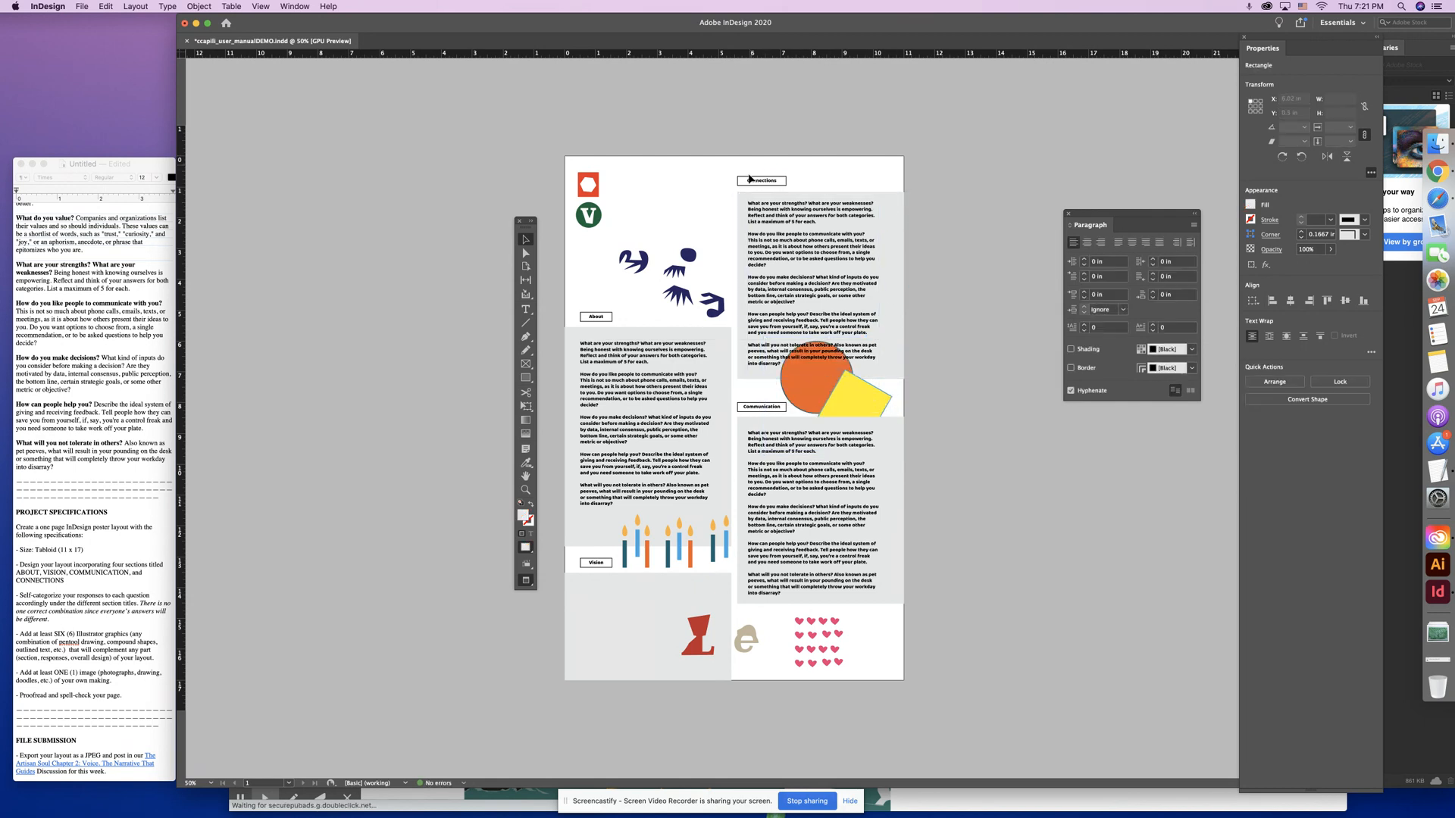
key("super+s")
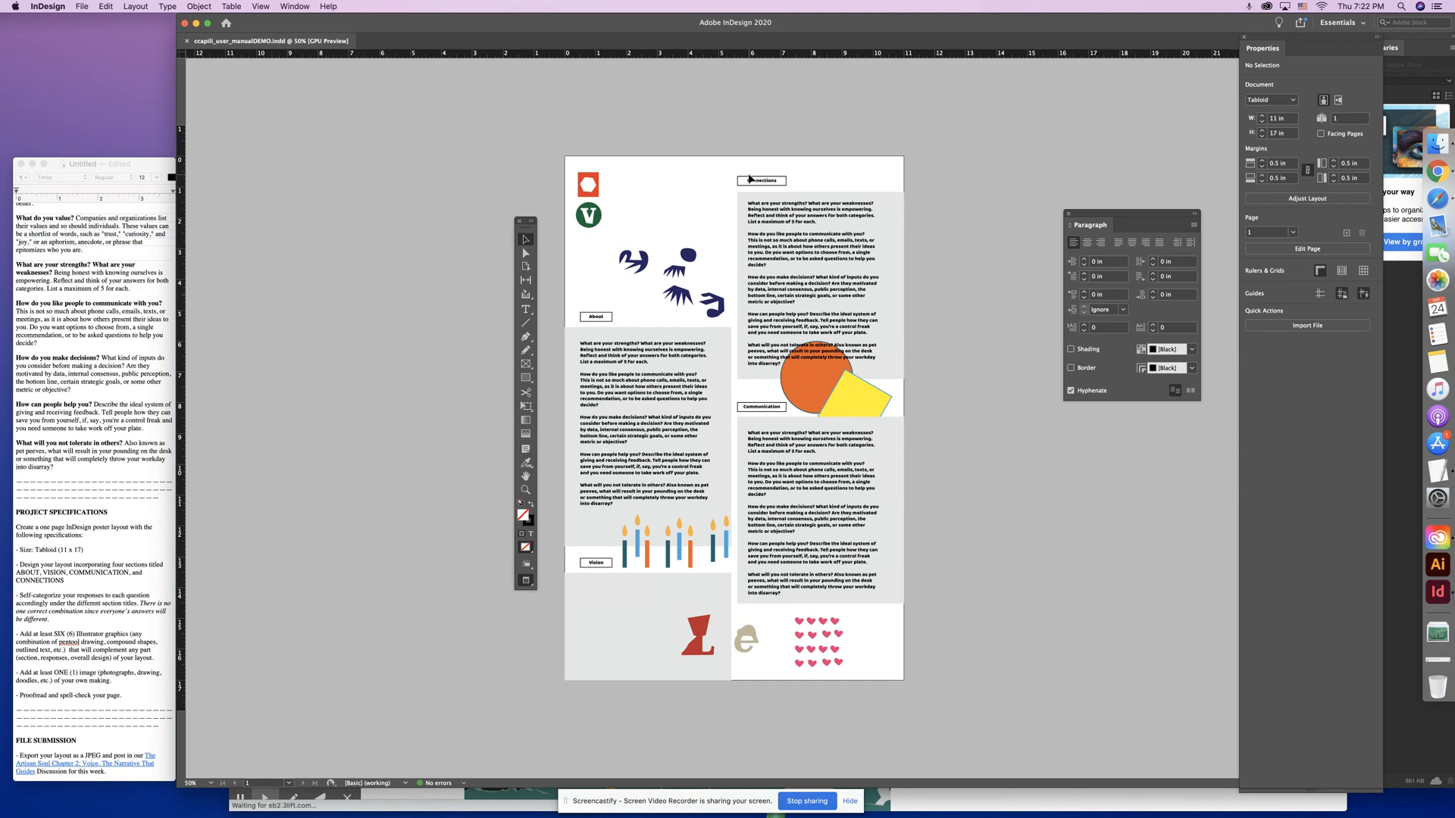